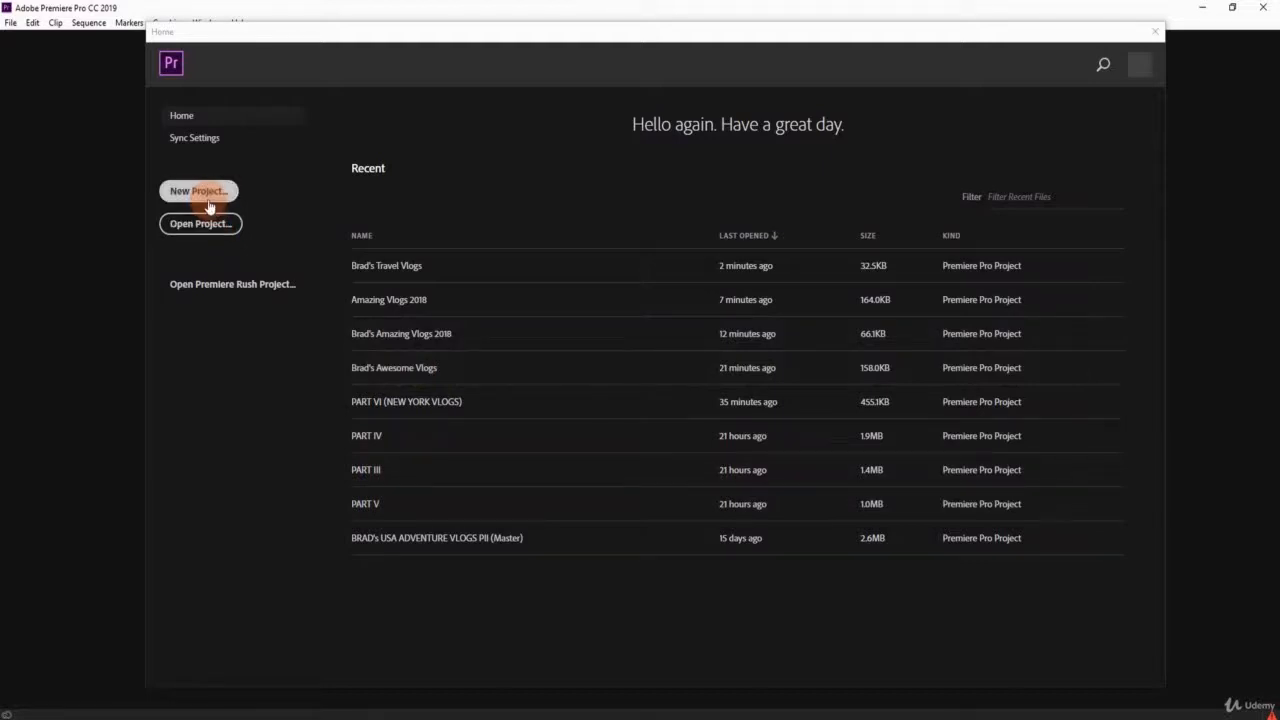
Start a new project and name it Brad's Travel Videos.
{"action": "left_click", "coordinate": [209, 203]}
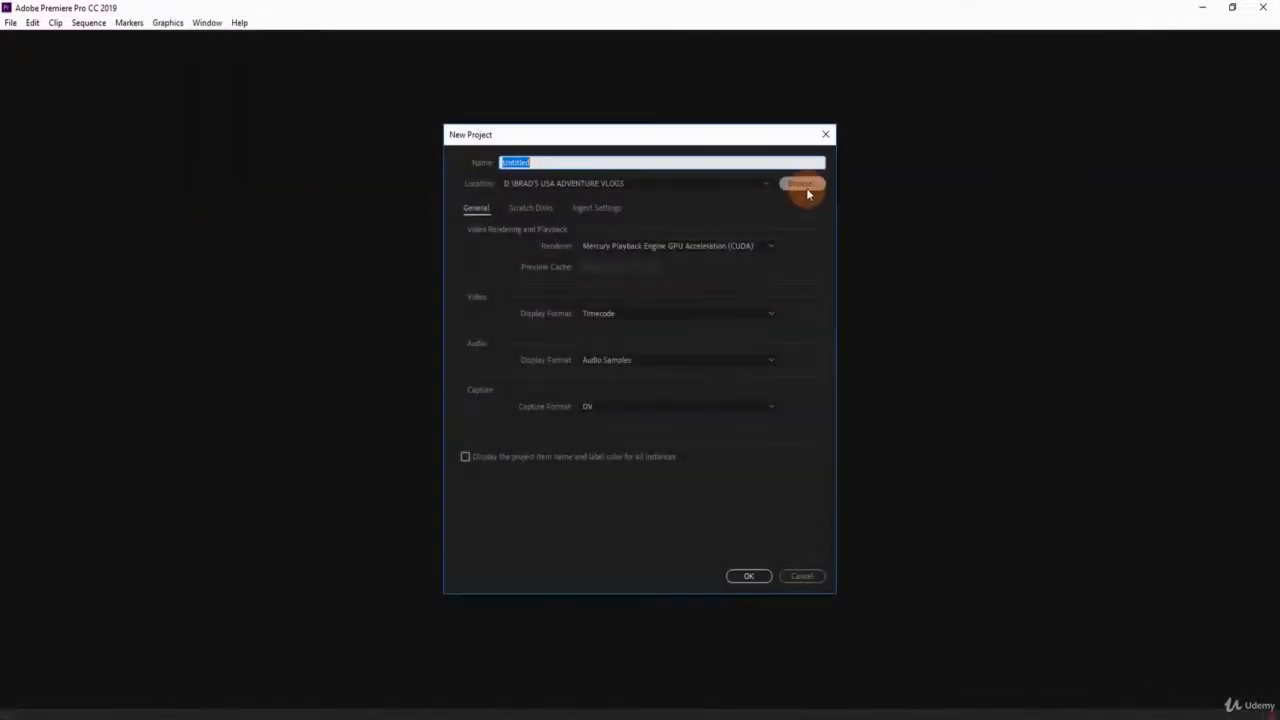
{"action": "left_click_drag", "start_coordinate": [766, 134], "coordinate": [744, 131]}
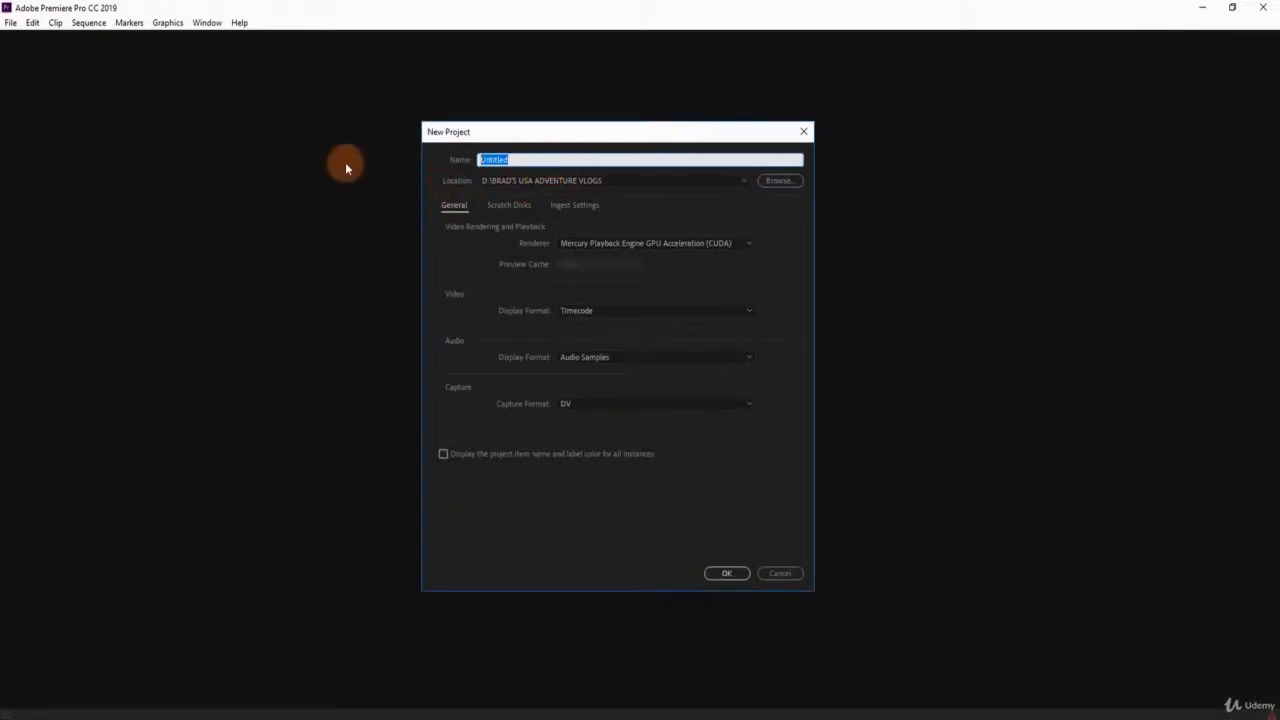
{"action": "key", "text": "BackSpace"}
{"action": "type", "text": "Brad's Travel Videos"}
{"action": "left_click_drag", "start_coordinate": [566, 158], "coordinate": [434, 168]}
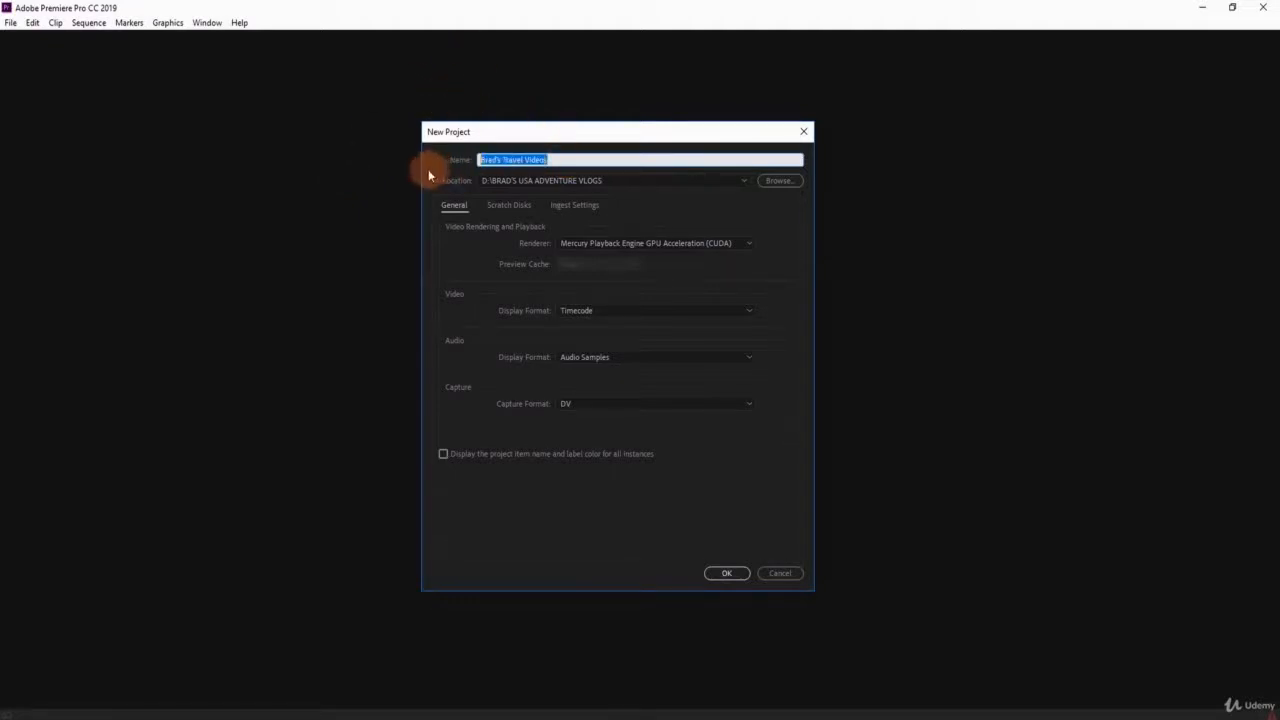
Choose the folder BRAD'S USA ADVENTURE VLOGS on drive D as the project's location.
{"action": "left_click", "coordinate": [595, 184]}
{"action": "left_click", "coordinate": [745, 194]}
{"action": "left_click", "coordinate": [779, 180]}
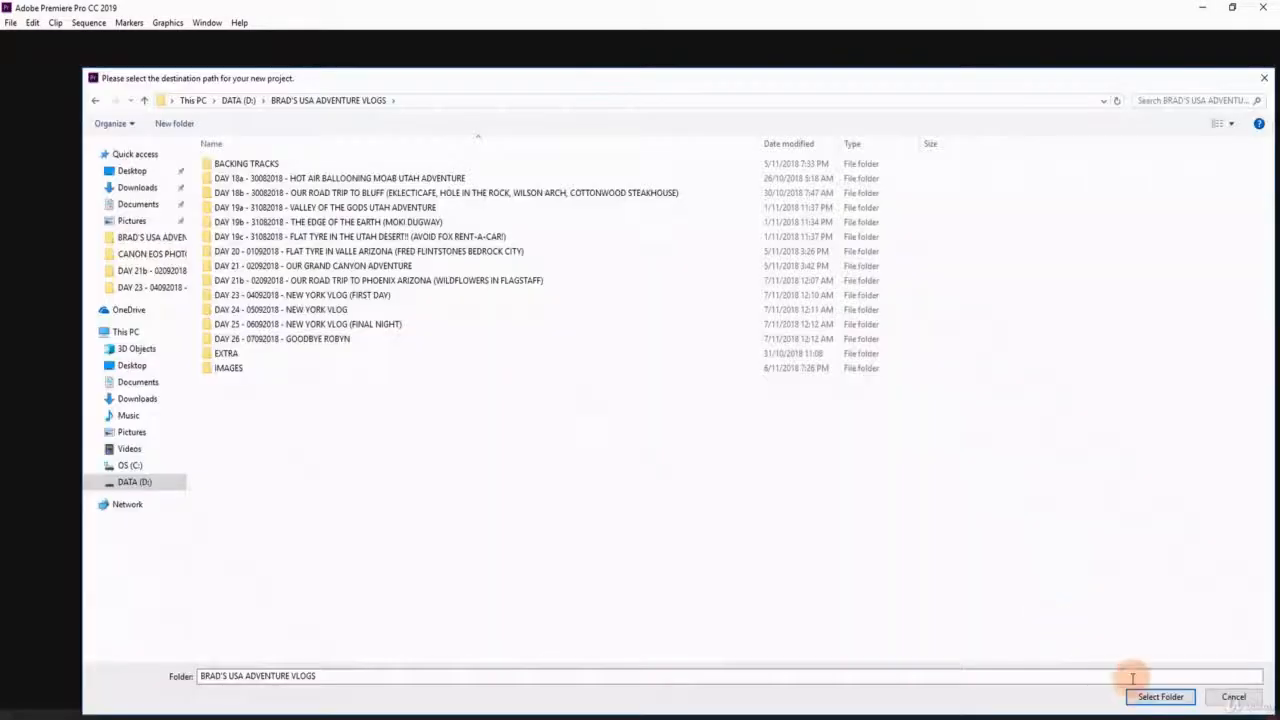
{"action": "left_click", "coordinate": [1155, 692]}
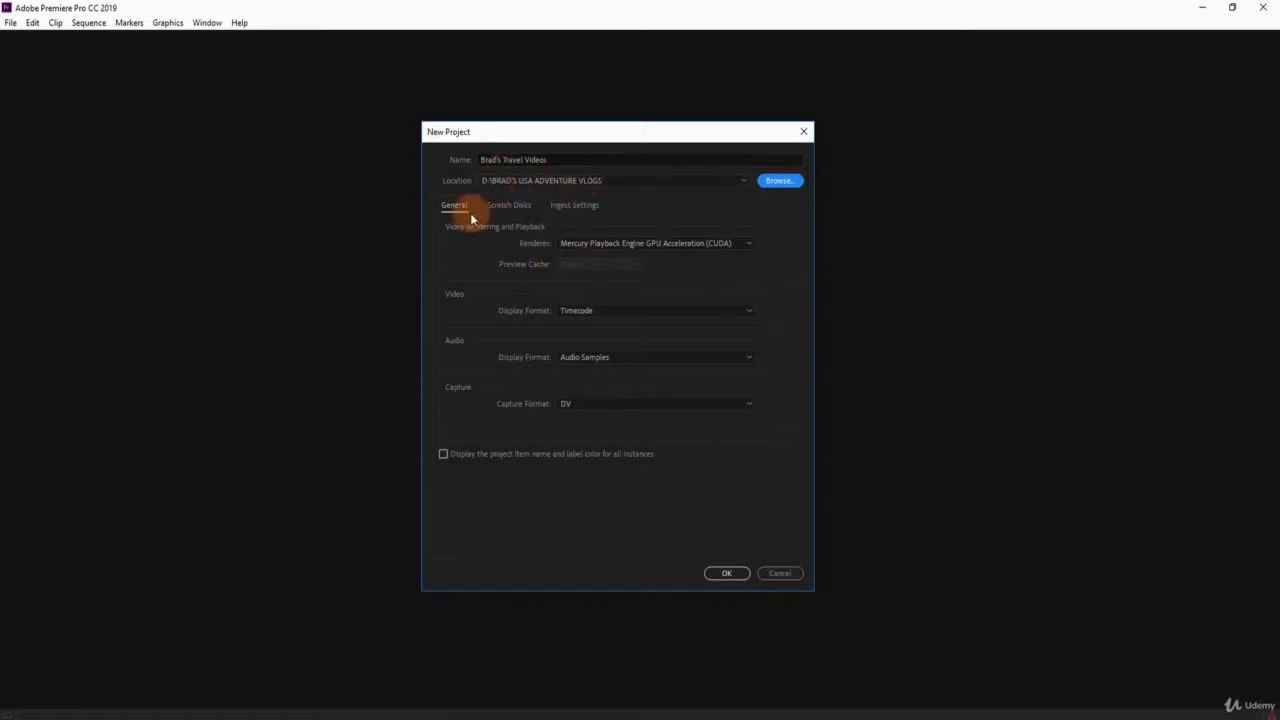
Examine the Scratch Disks, Ingest and General settings of the new project.
{"action": "left_click", "coordinate": [505, 205]}
{"action": "left_click", "coordinate": [578, 208]}
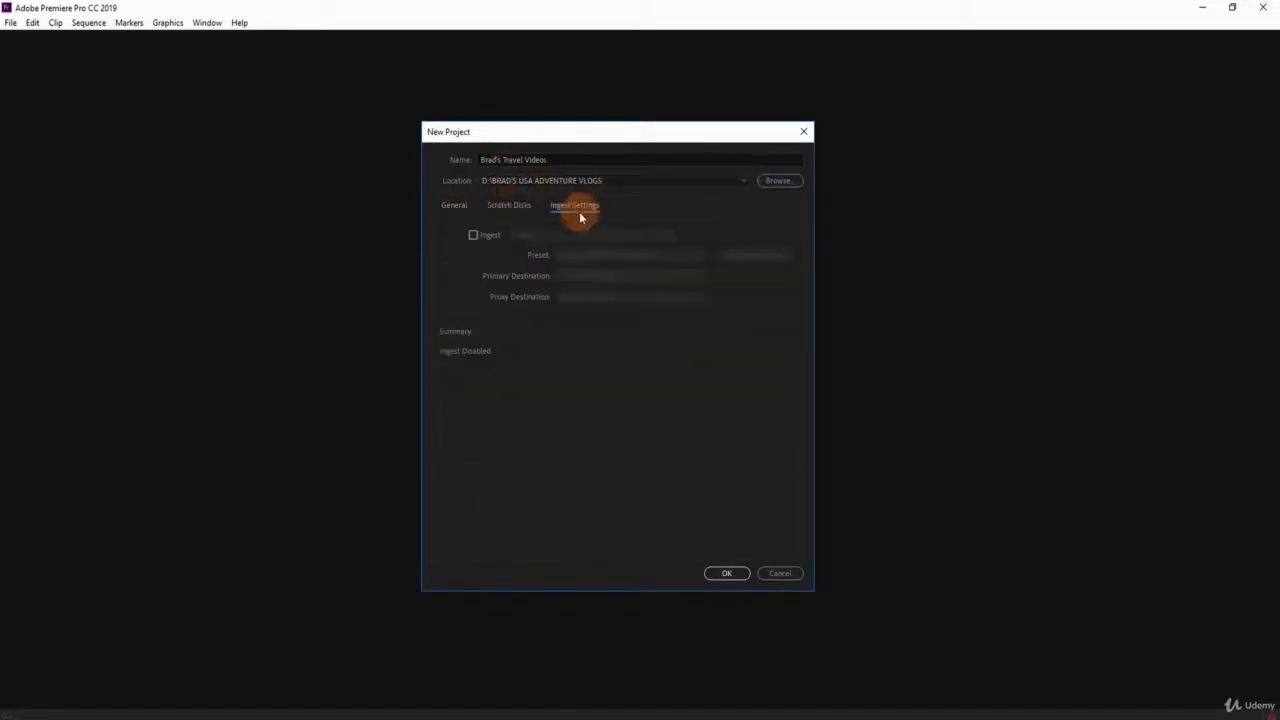
{"action": "left_click", "coordinate": [532, 206]}
{"action": "left_click", "coordinate": [449, 209]}
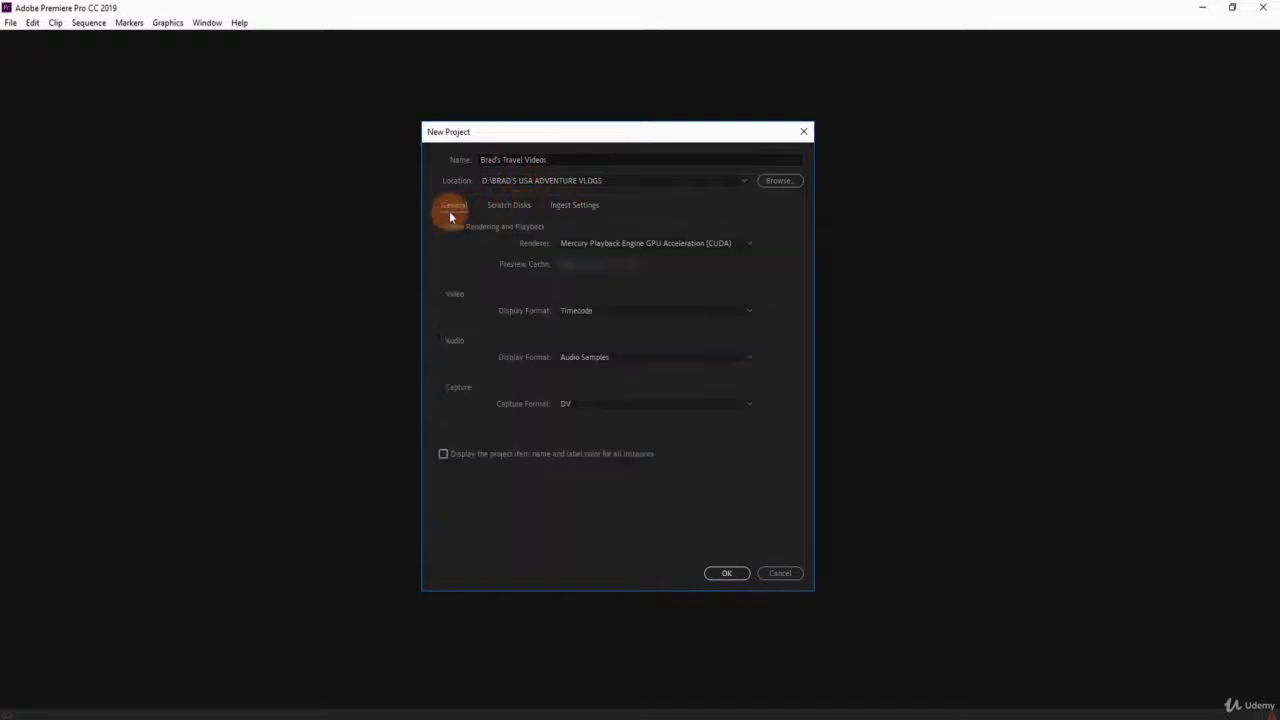
{"action": "left_click", "coordinate": [510, 207]}
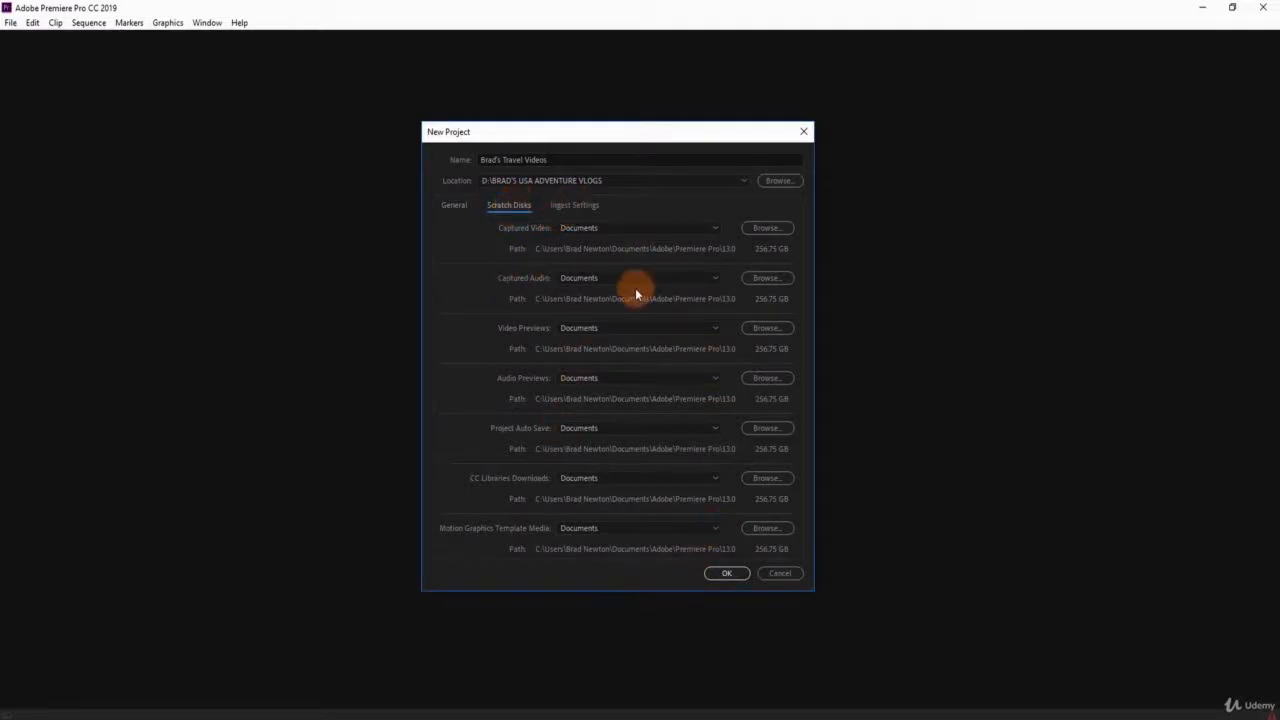
{"action": "left_click", "coordinate": [588, 211]}
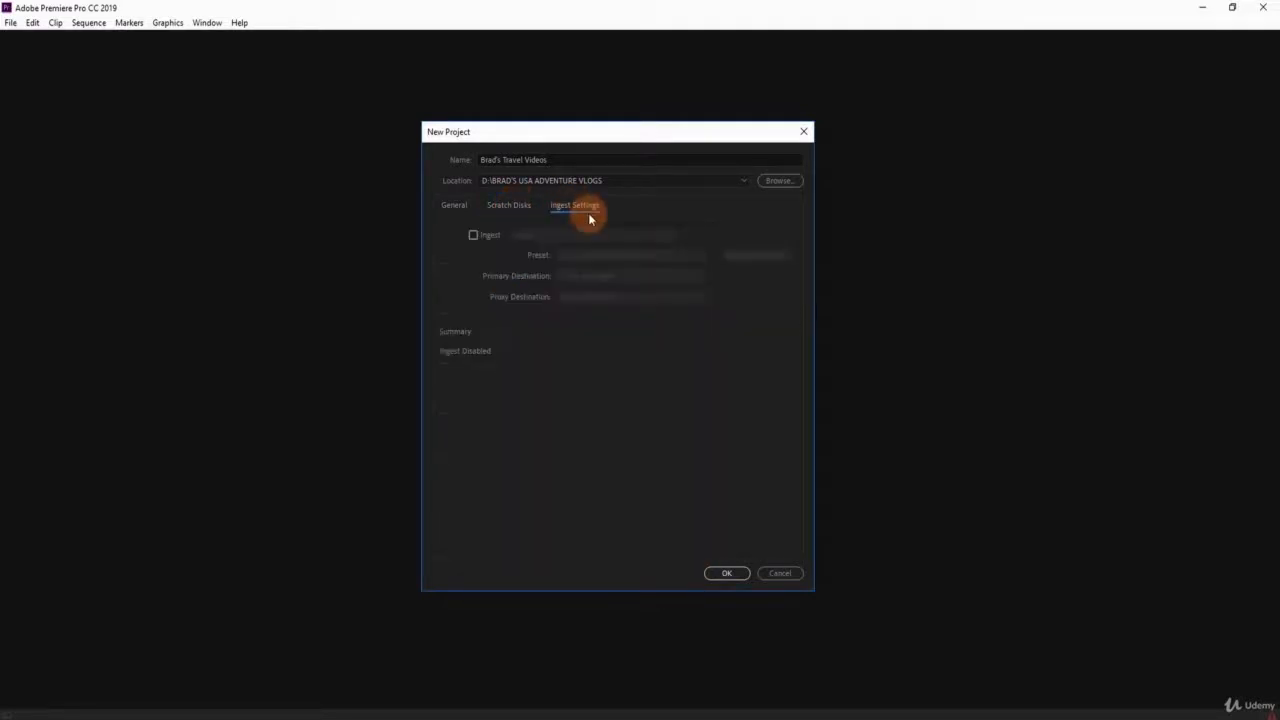
{"action": "left_click", "coordinate": [526, 209]}
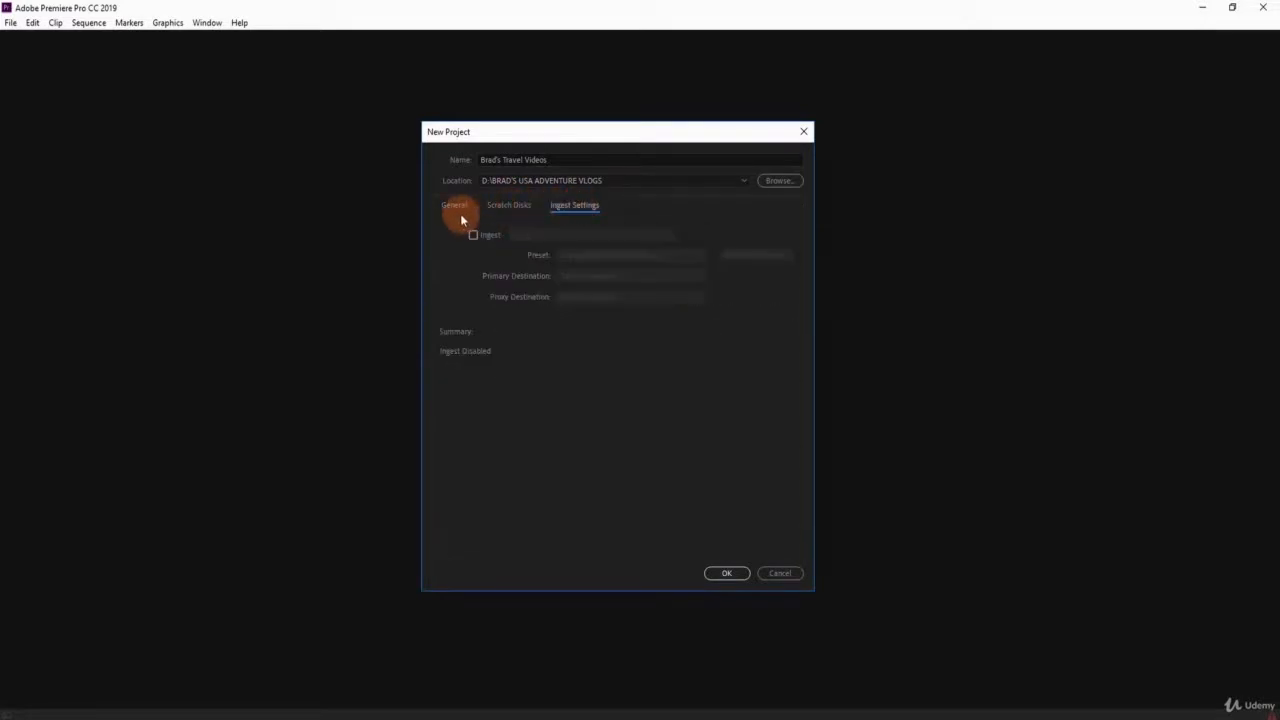
{"action": "left_click", "coordinate": [454, 207]}
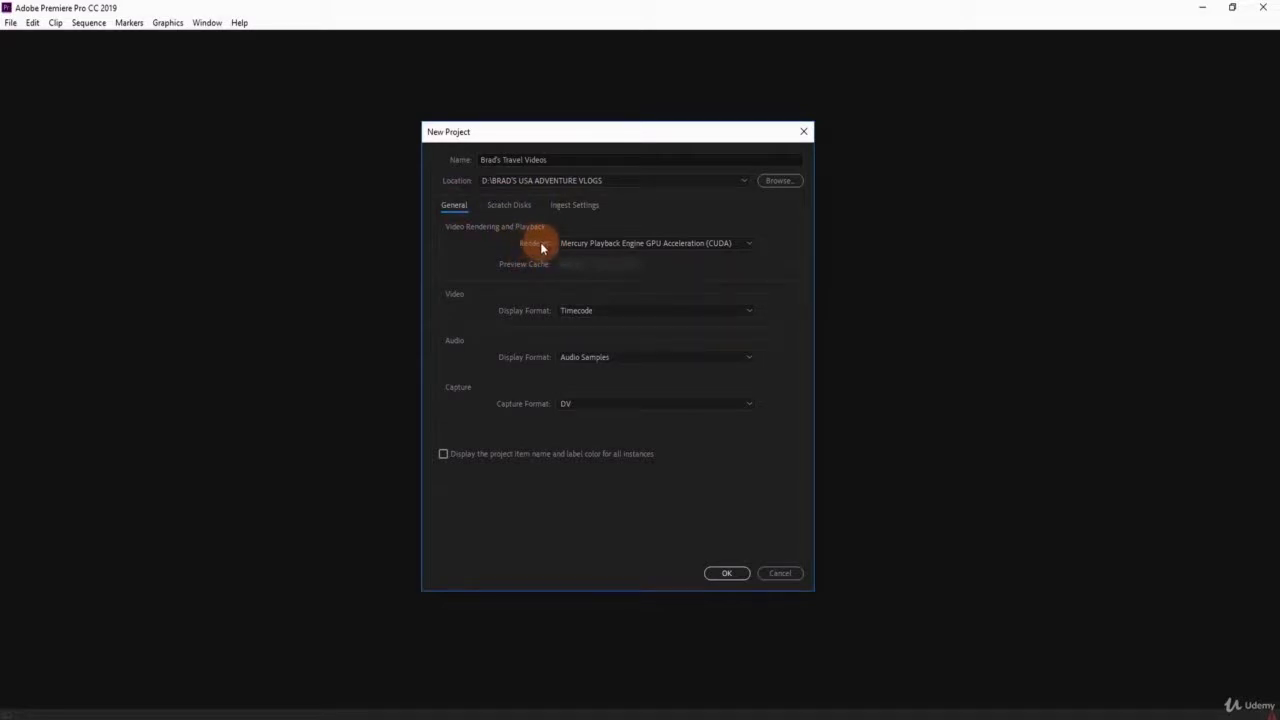
Switch the renderer to Mercury Playback Engine Software Only and back to Mercury Playback Engine GPU Acceleration (CUDA).
{"action": "left_click", "coordinate": [600, 244]}
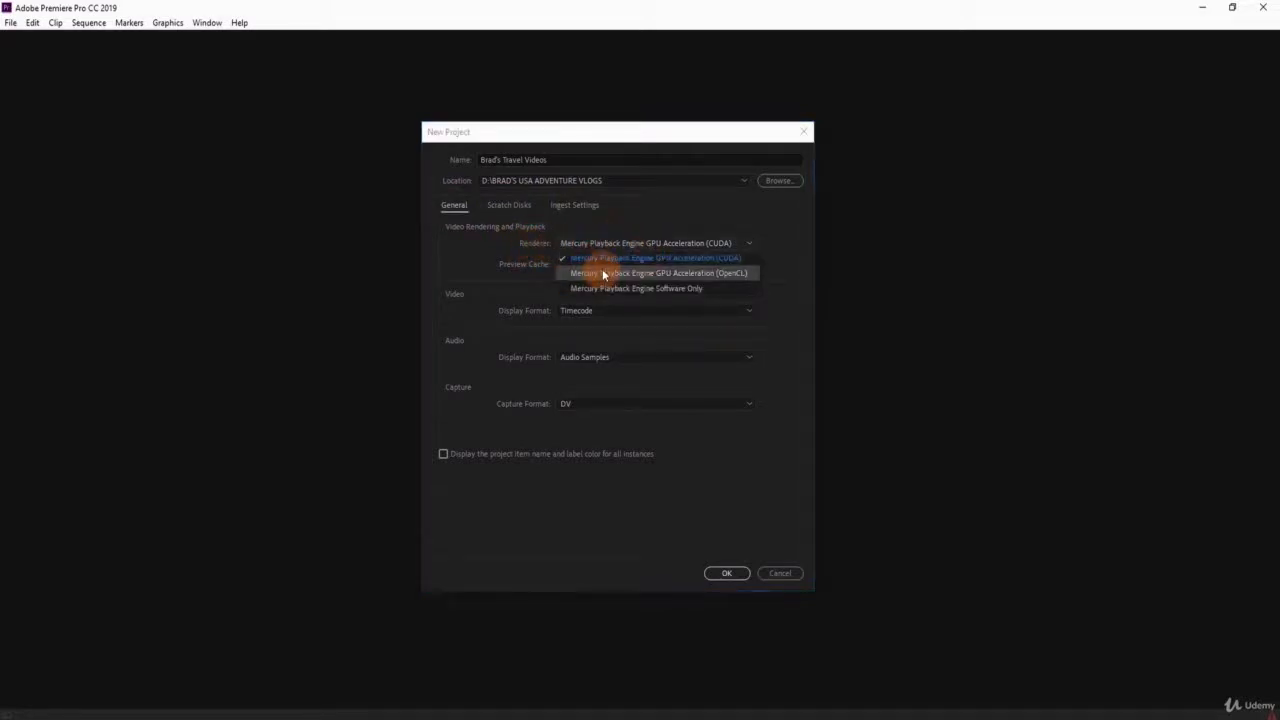
{"action": "left_click", "coordinate": [684, 289]}
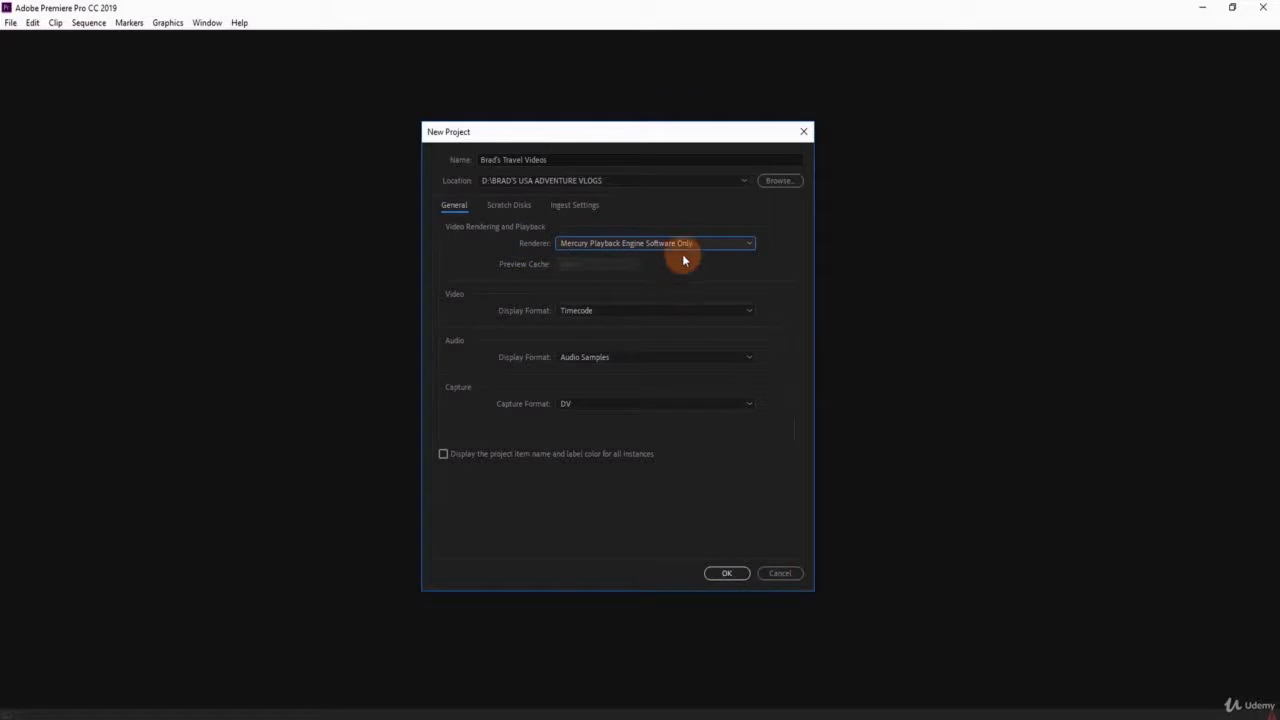
{"action": "left_click", "coordinate": [687, 245]}
{"action": "left_click", "coordinate": [680, 247]}
{"action": "left_click", "coordinate": [682, 250]}
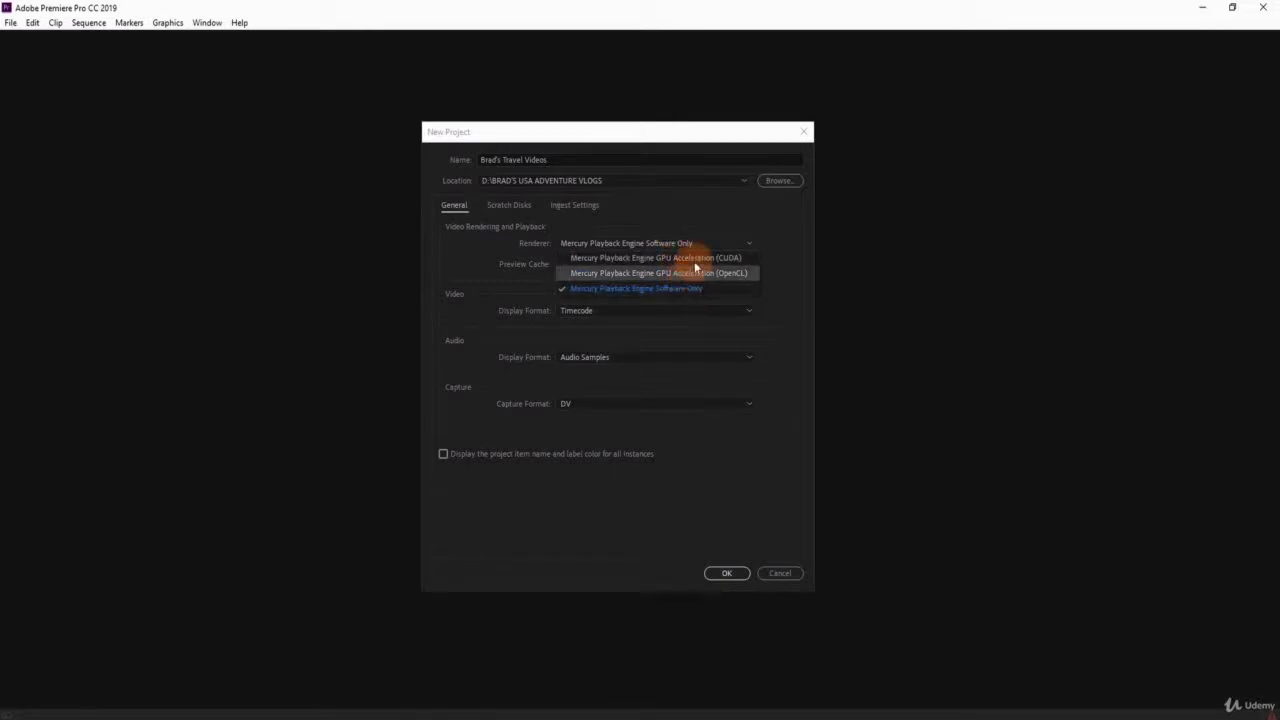
{"action": "left_click", "coordinate": [695, 260]}
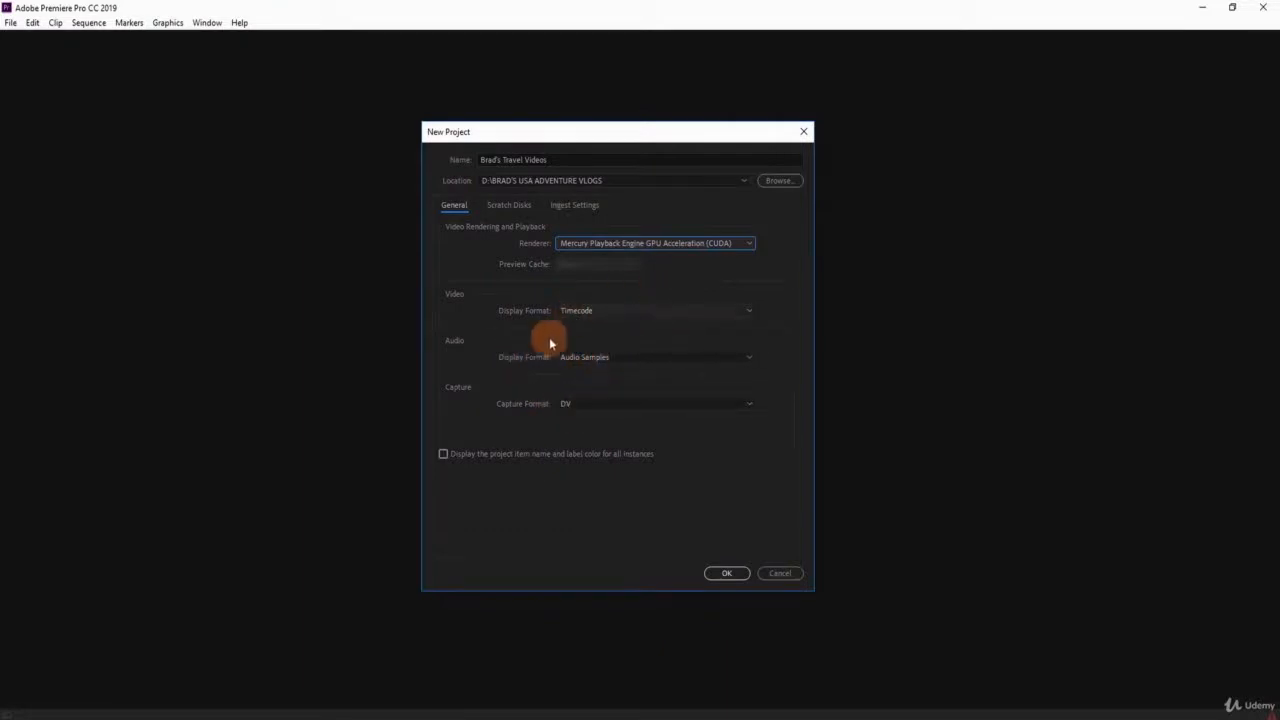
Use Timecode as video display format, Audio Samples as audio display format and DV as capture format, and create the project.
{"action": "left_click", "coordinate": [702, 309]}
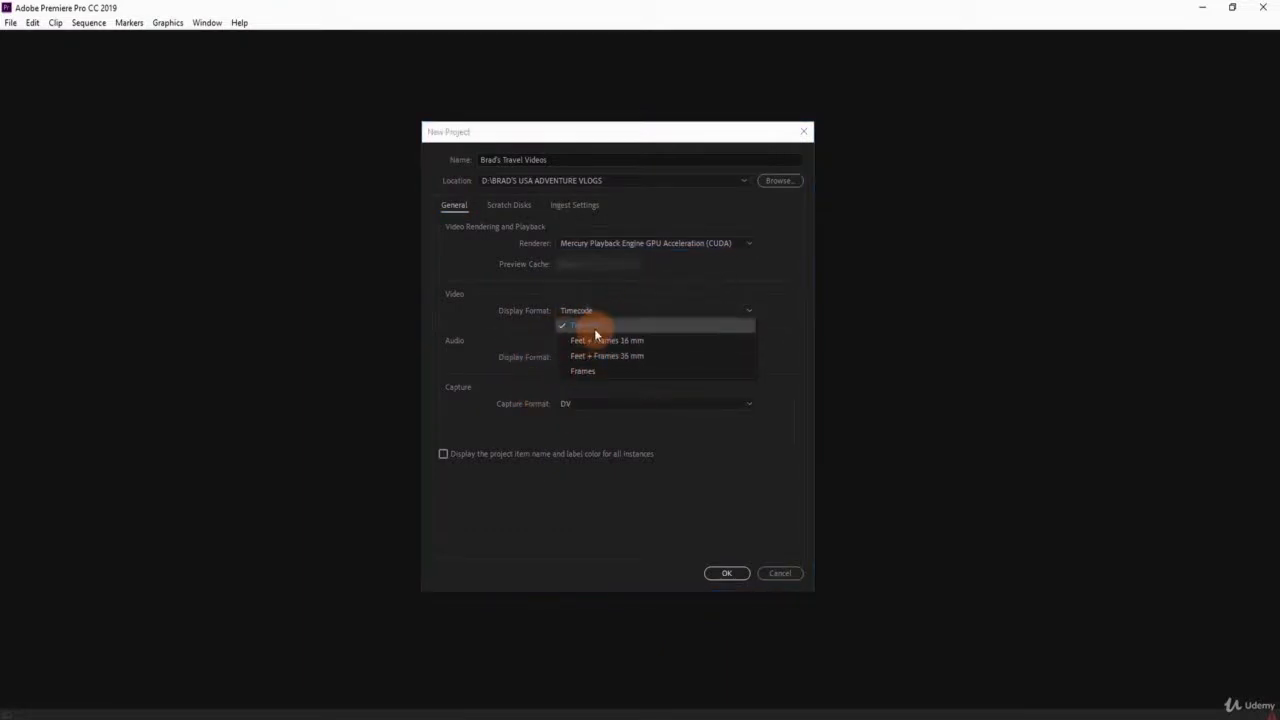
{"action": "left_click", "coordinate": [594, 326]}
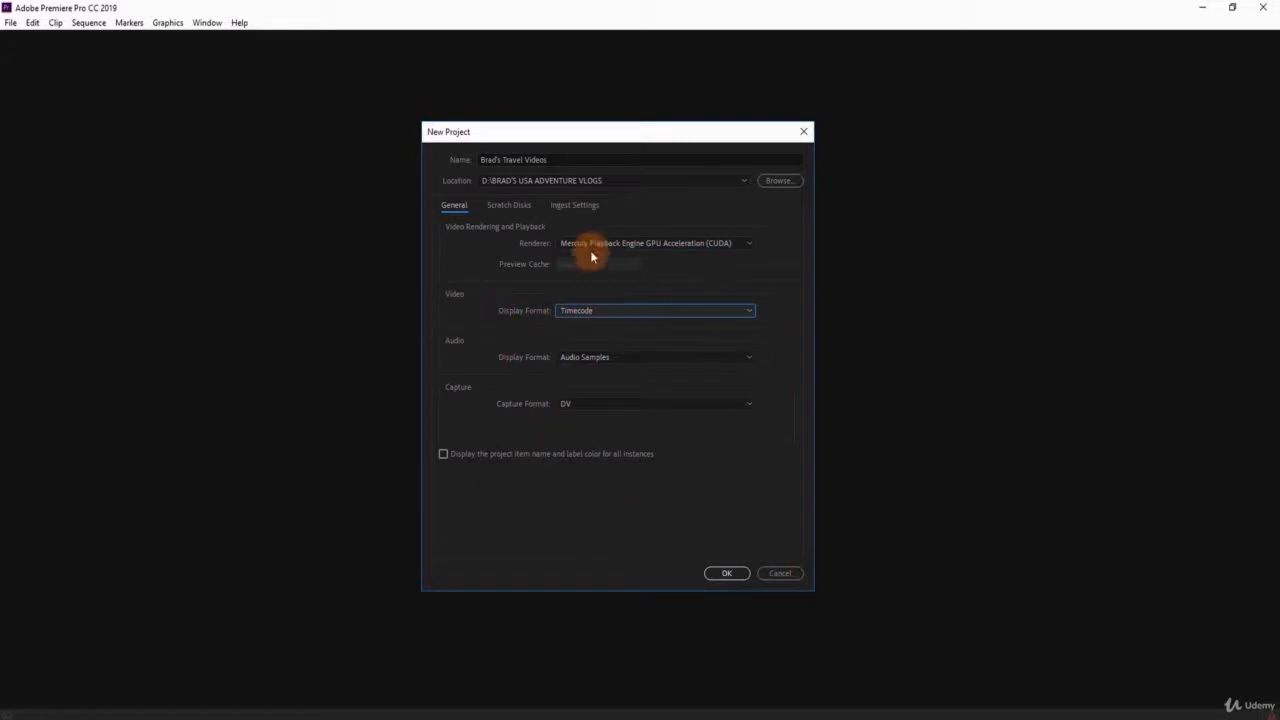
{"action": "left_click", "coordinate": [617, 357]}
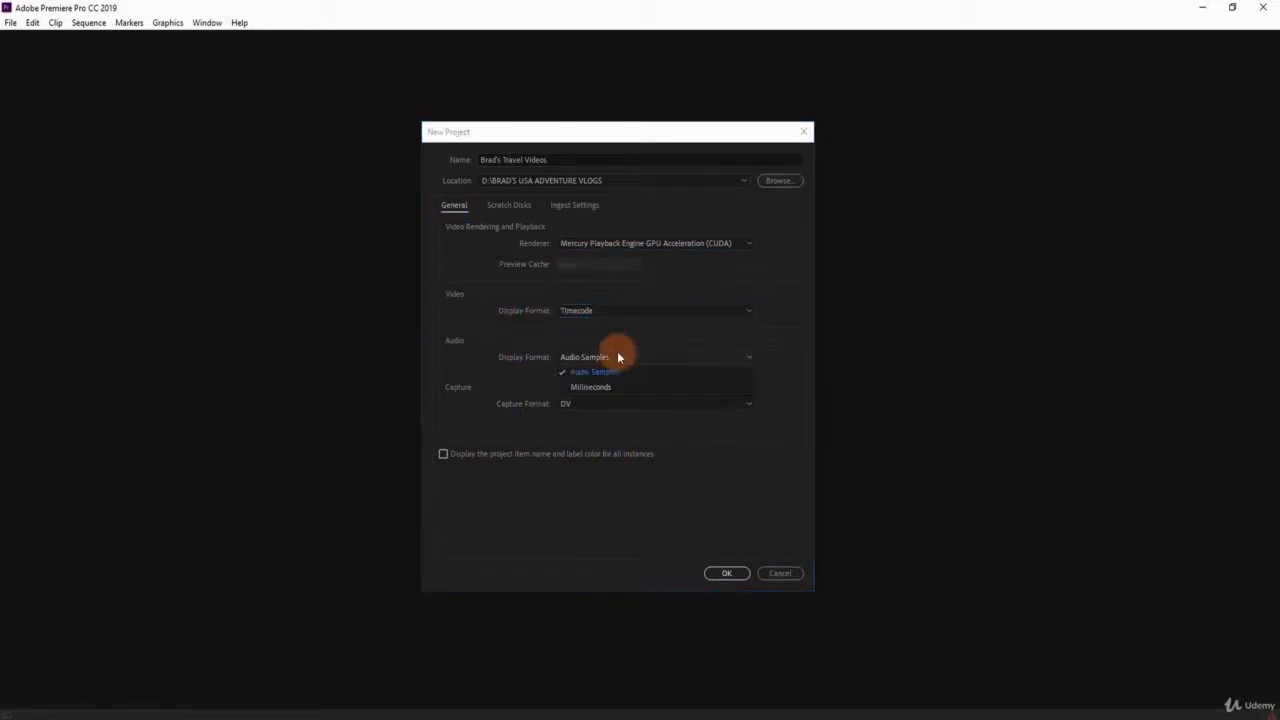
{"action": "left_click", "coordinate": [595, 360]}
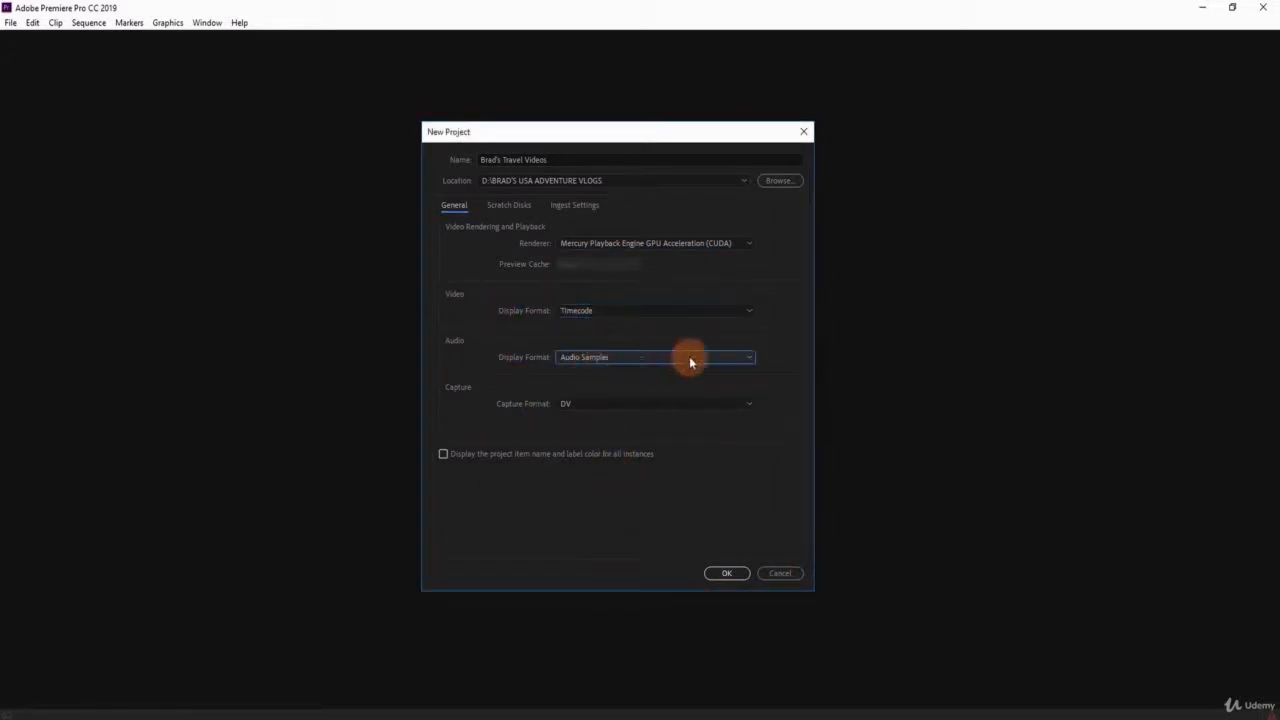
{"action": "left_click", "coordinate": [564, 410]}
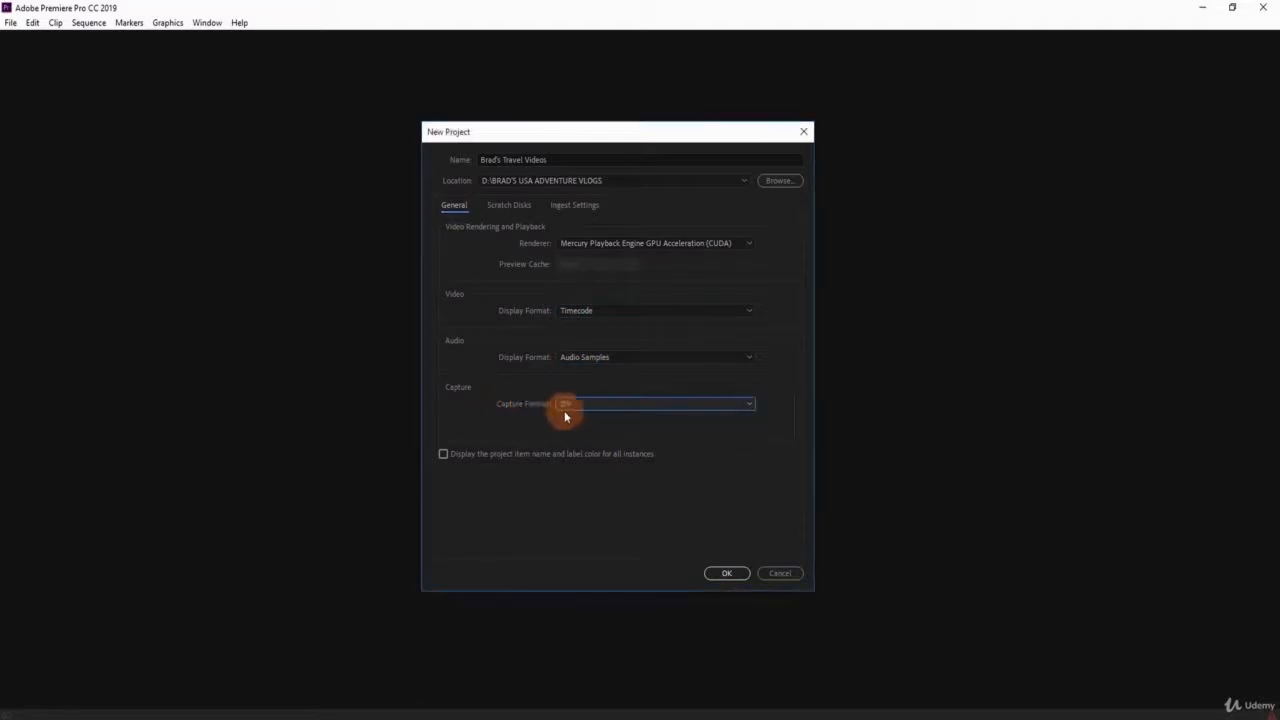
{"action": "left_click", "coordinate": [724, 578]}
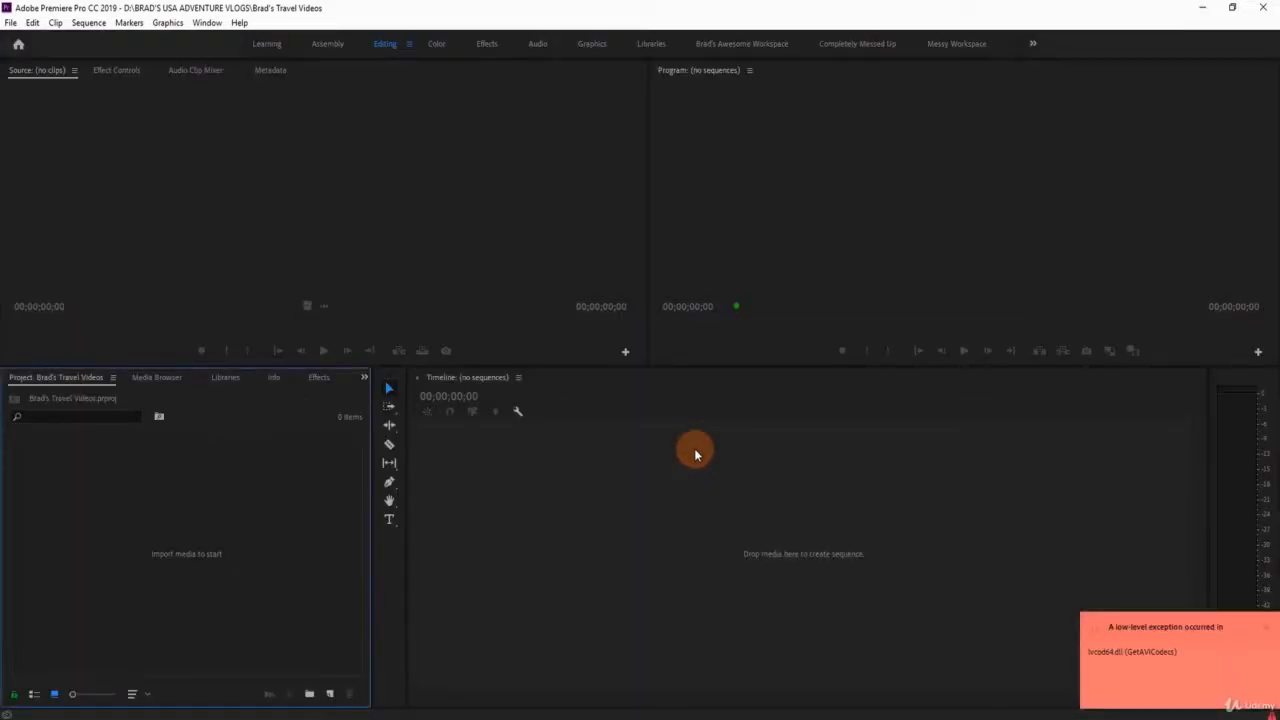
{"action": "left_click", "coordinate": [696, 453]}
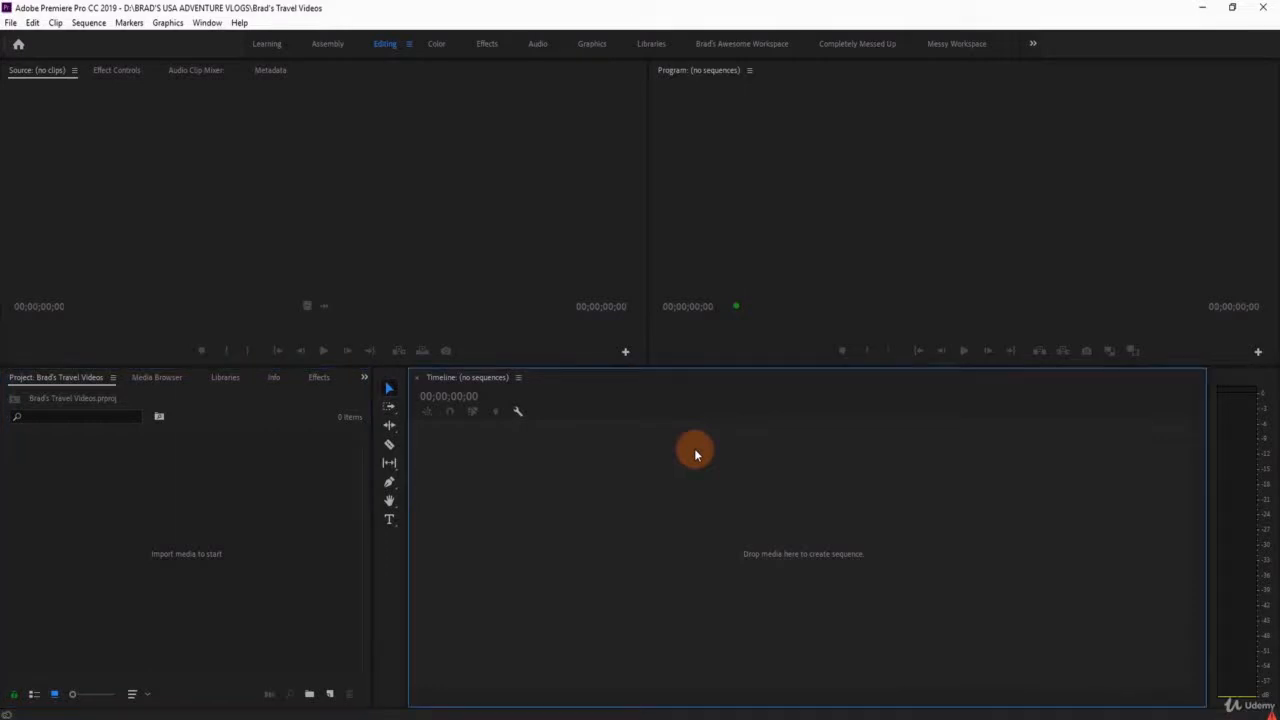
{"action": "left_click", "coordinate": [716, 310]}
{"action": "left_click", "coordinate": [263, 241]}
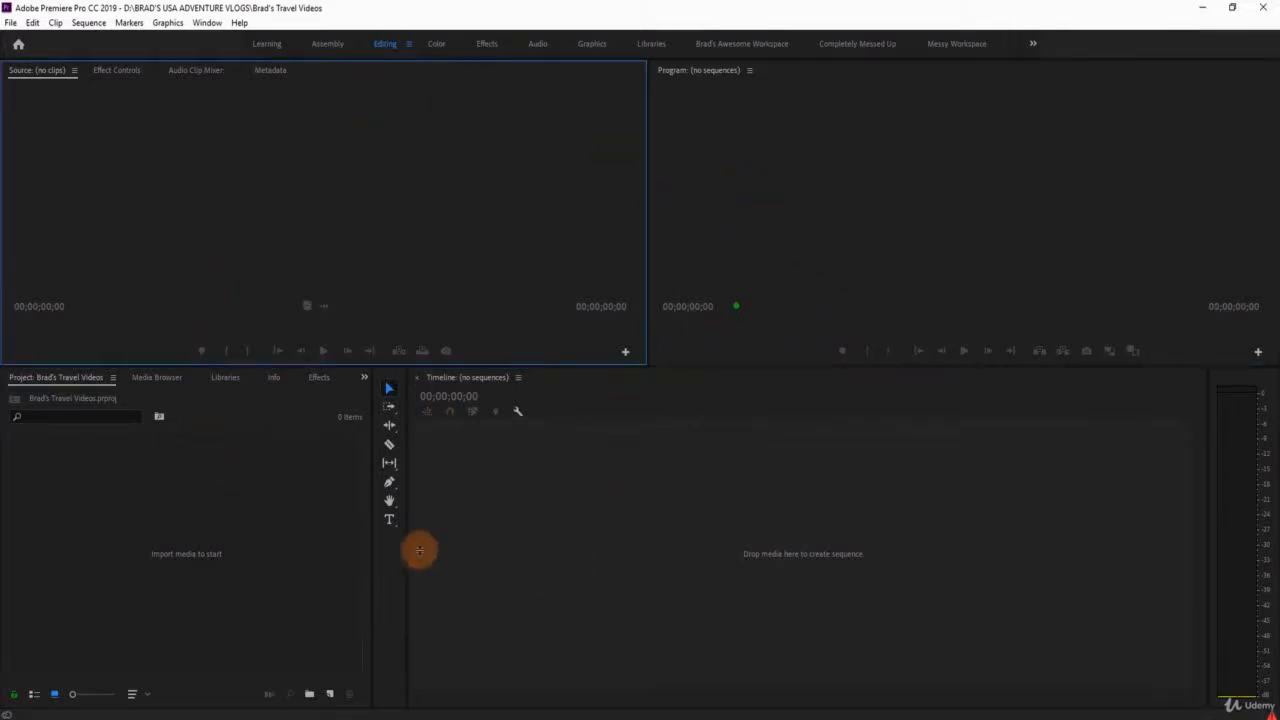
{"action": "left_click", "coordinate": [478, 517]}
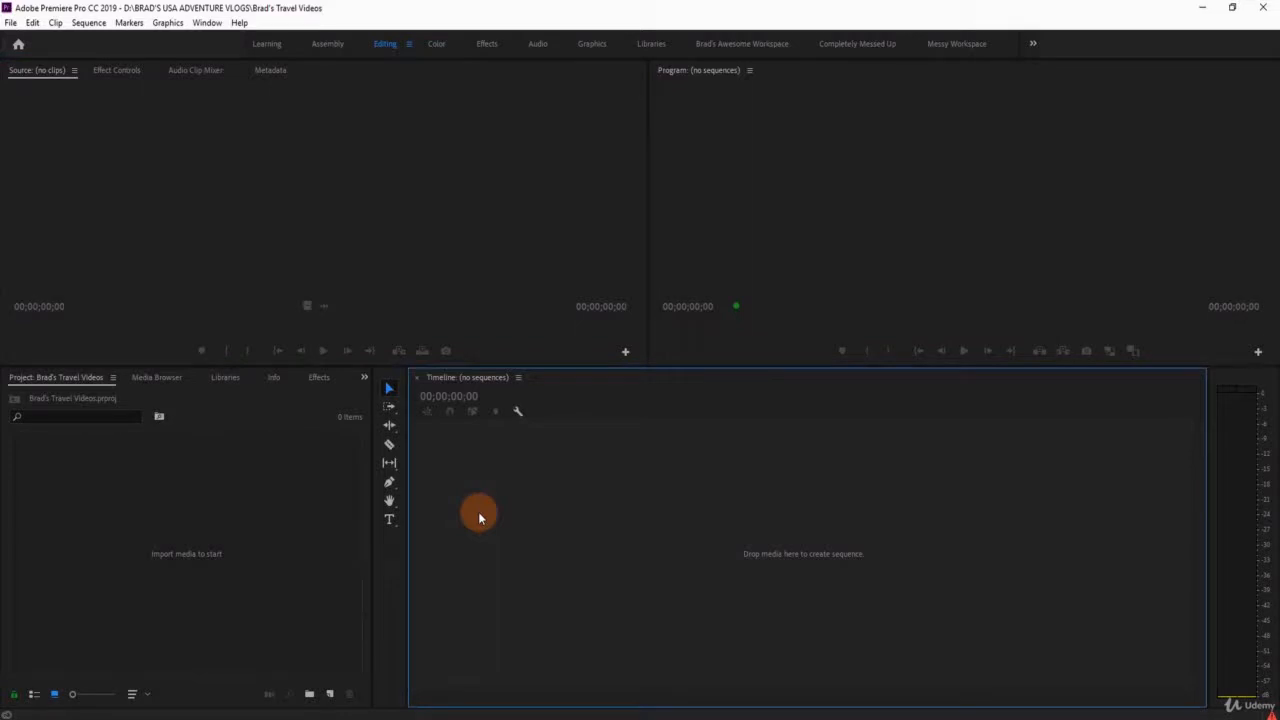
{"action": "left_click", "coordinate": [402, 272]}
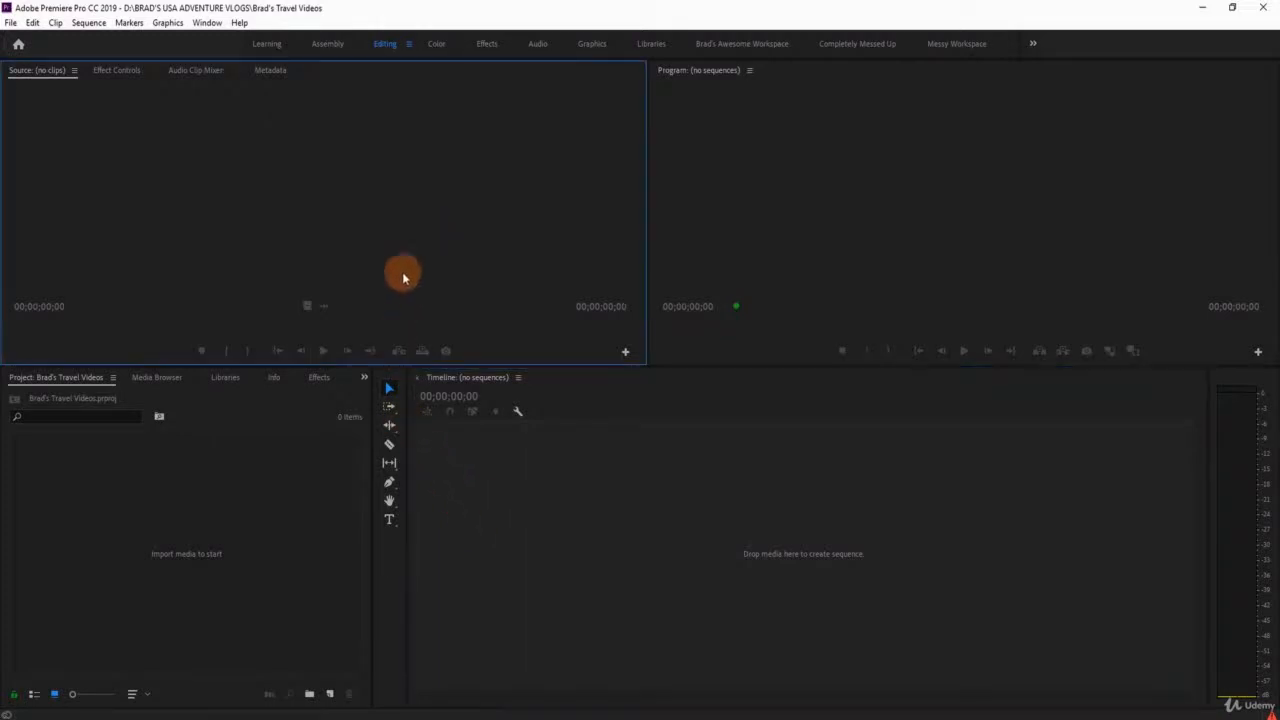
{"action": "left_click", "coordinate": [297, 478]}
Select the Editing workspace for the new project.
{"action": "left_click", "coordinate": [208, 24]}
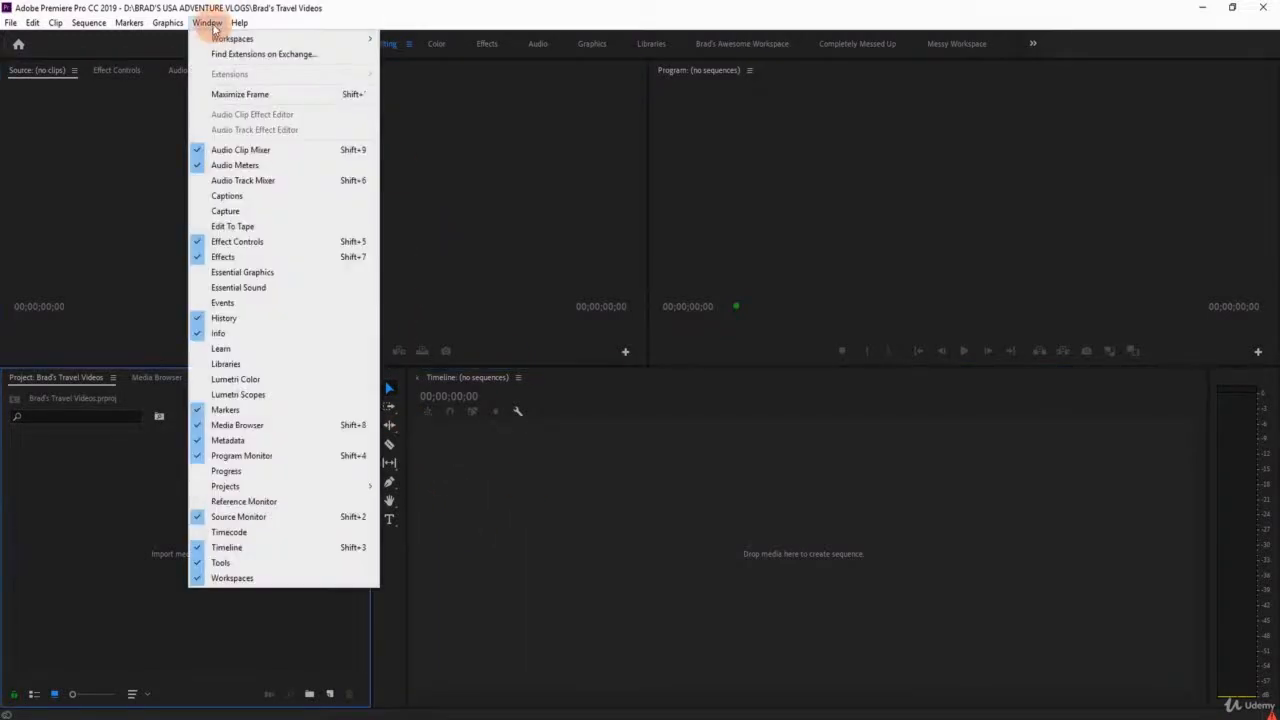
{"action": "mouse_move", "coordinate": [232, 38]}
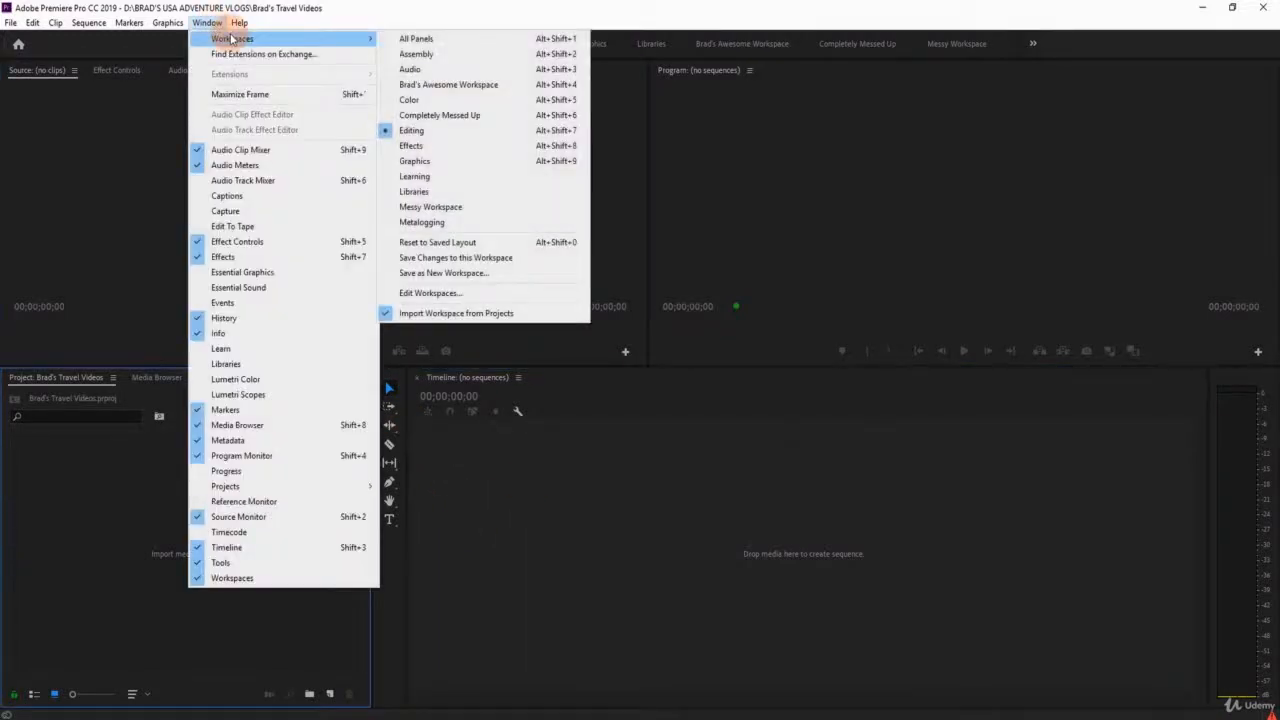
{"action": "left_click", "coordinate": [440, 138]}
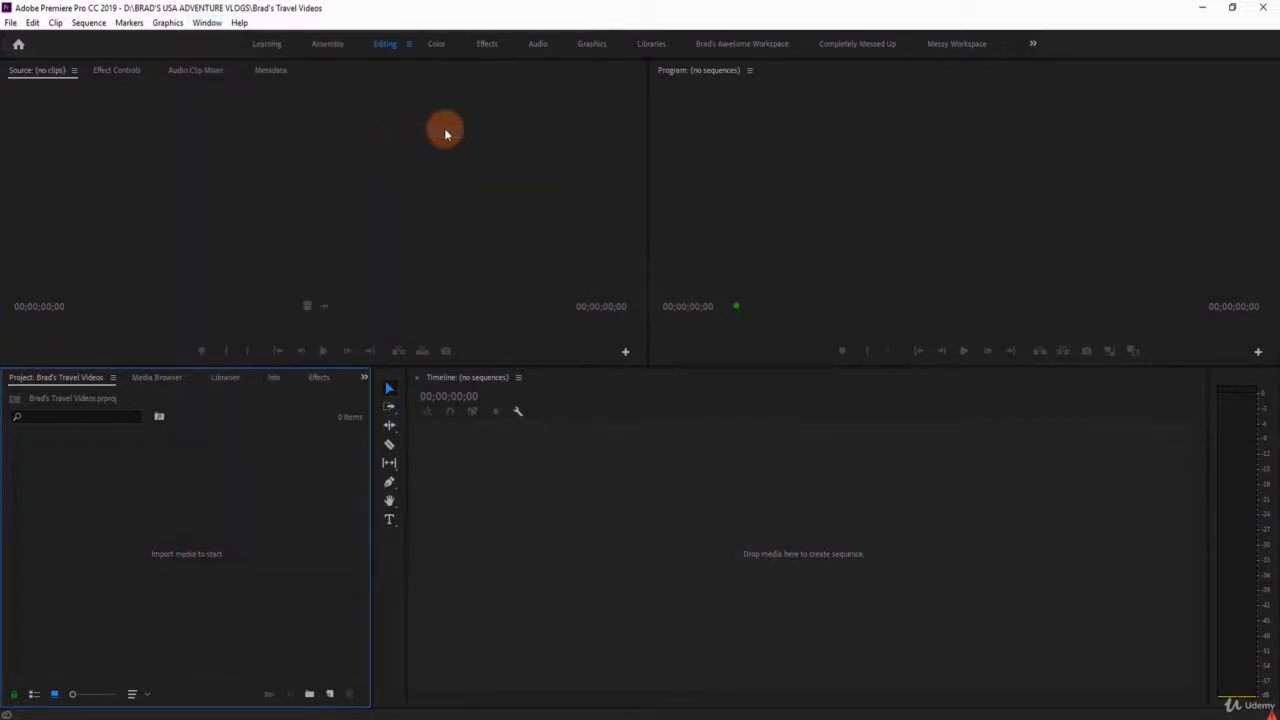
{"action": "left_click", "coordinate": [640, 234]}
{"action": "left_click", "coordinate": [683, 227]}
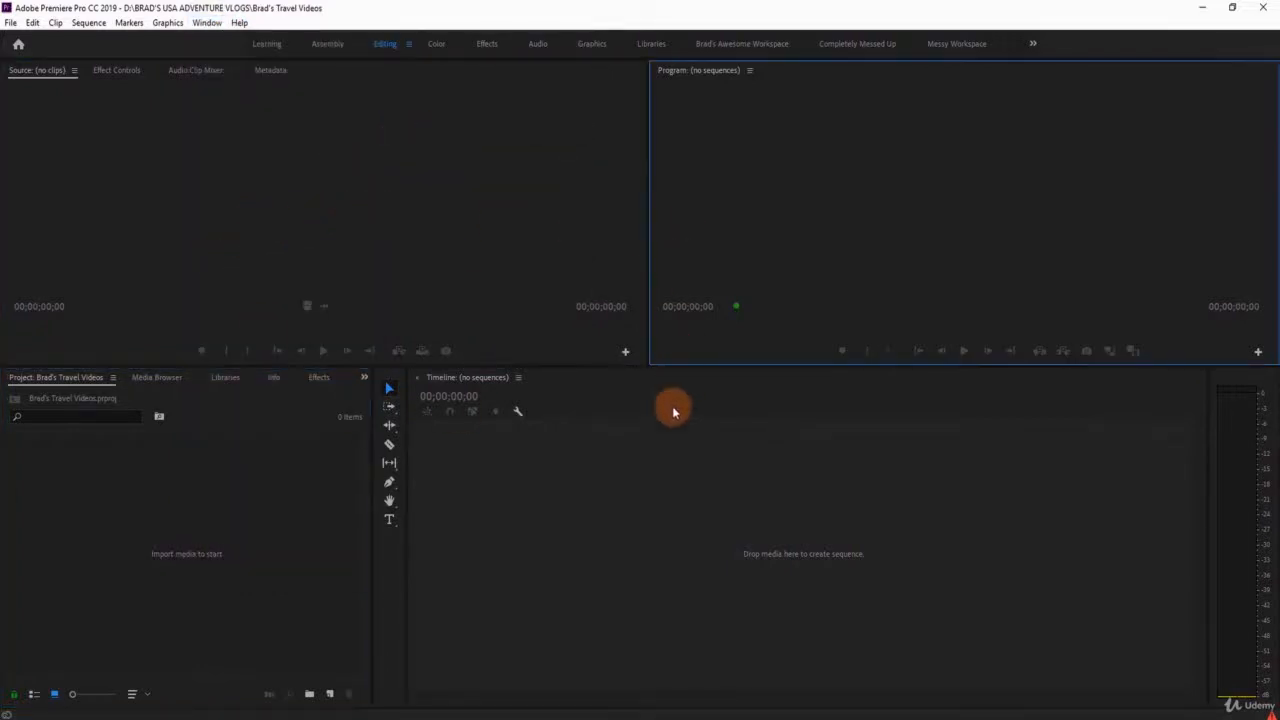
{"action": "left_click", "coordinate": [670, 420]}
{"action": "left_click", "coordinate": [348, 448]}
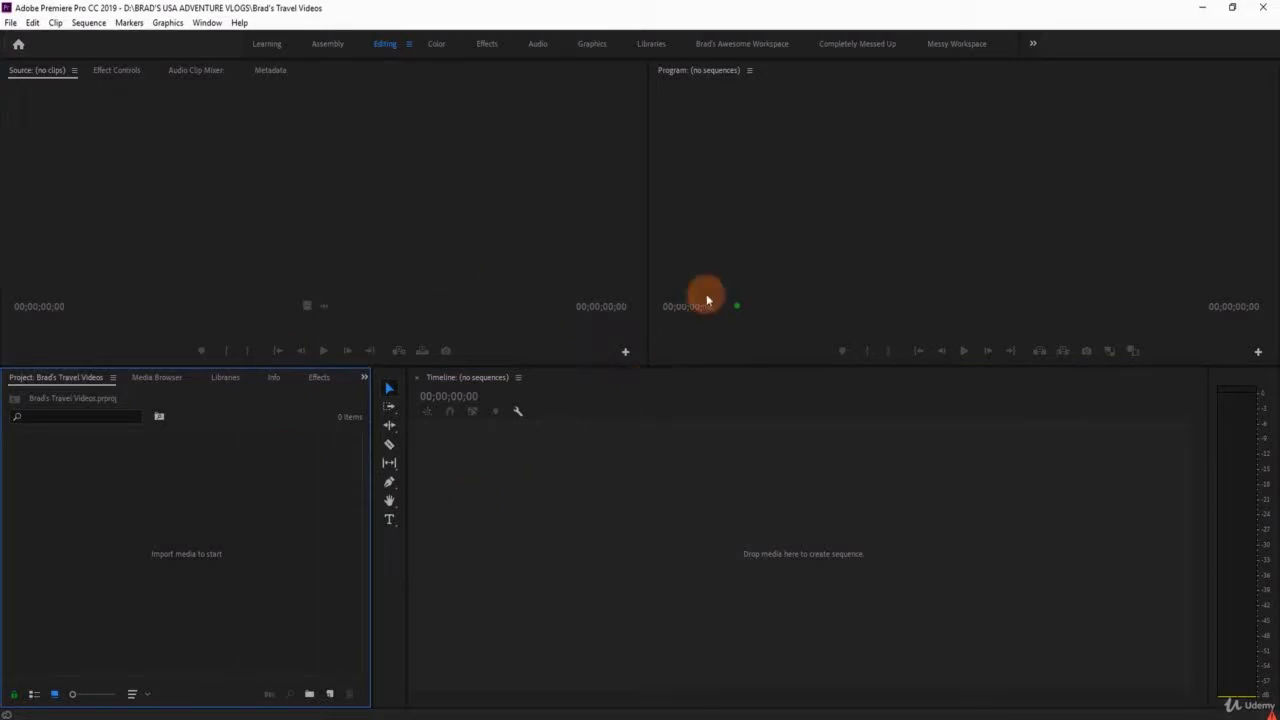
{"action": "left_click", "coordinate": [457, 263]}
{"action": "left_click", "coordinate": [712, 250]}
{"action": "left_click", "coordinate": [760, 539]}
{"action": "left_click", "coordinate": [317, 514]}
{"action": "left_click", "coordinate": [399, 235]}
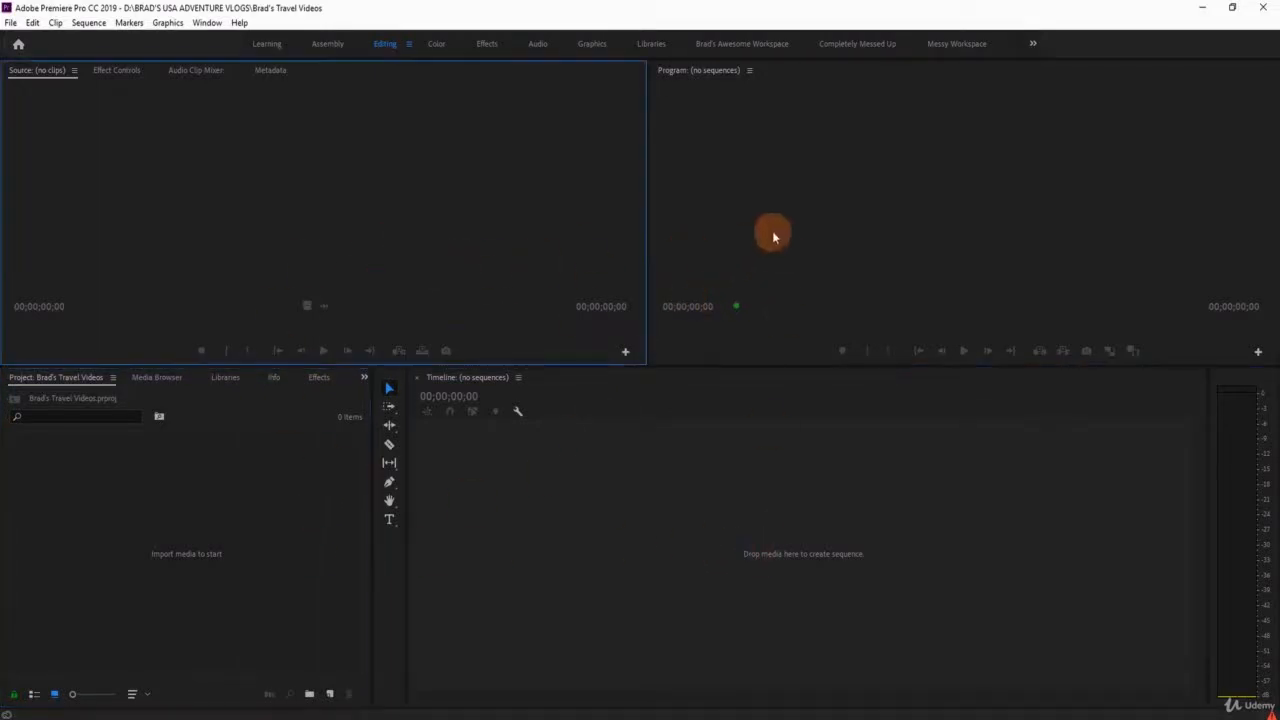
{"action": "left_click", "coordinate": [773, 237]}
{"action": "left_click", "coordinate": [731, 494]}
{"action": "left_click", "coordinate": [300, 451]}
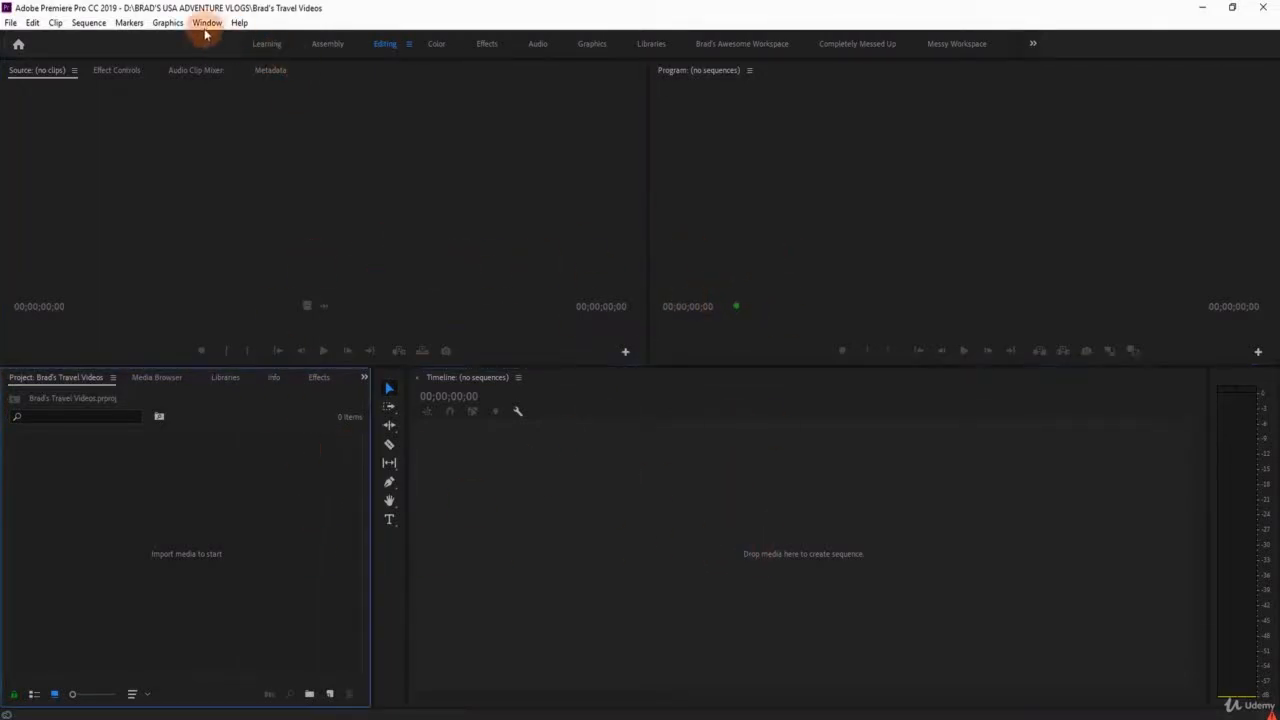
{"action": "left_click", "coordinate": [223, 129]}
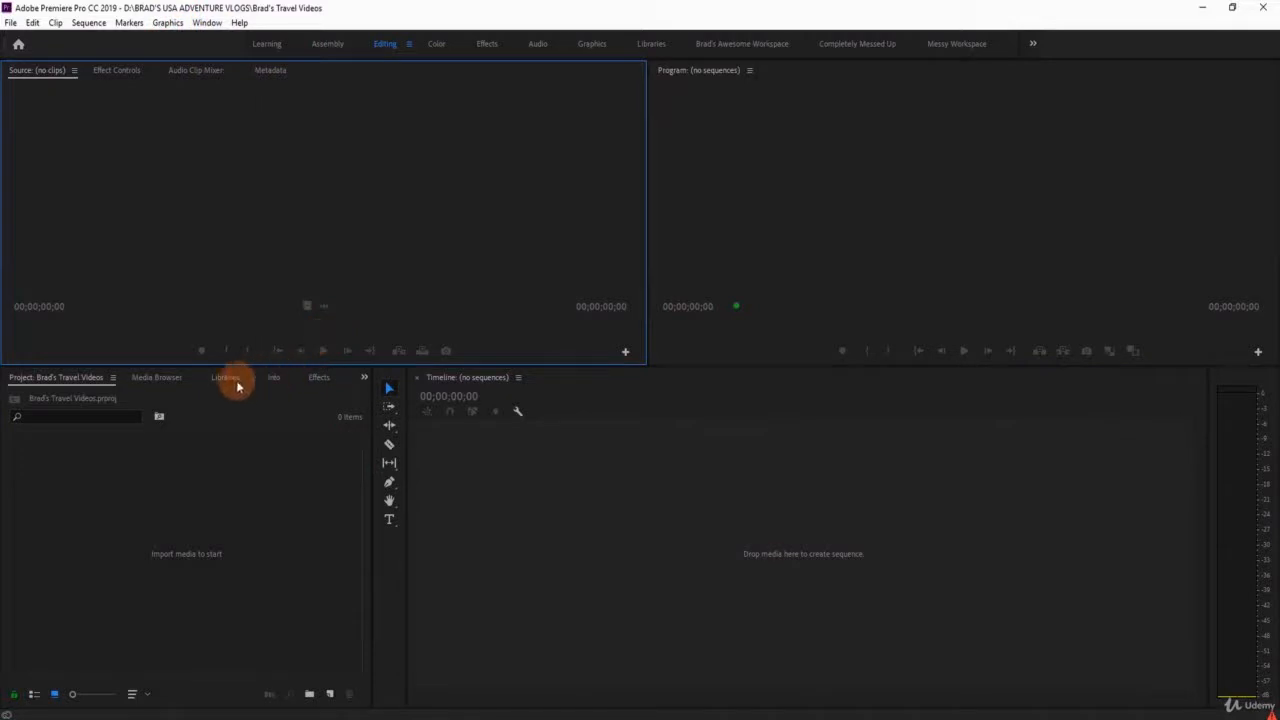
Rearrange the workspace by narrowing the Source monitor, docking the Timeline with the Program monitor and grouping the Media Browser with the Audio Meters.
{"action": "left_click_drag", "start_coordinate": [648, 130], "coordinate": [485, 150]}
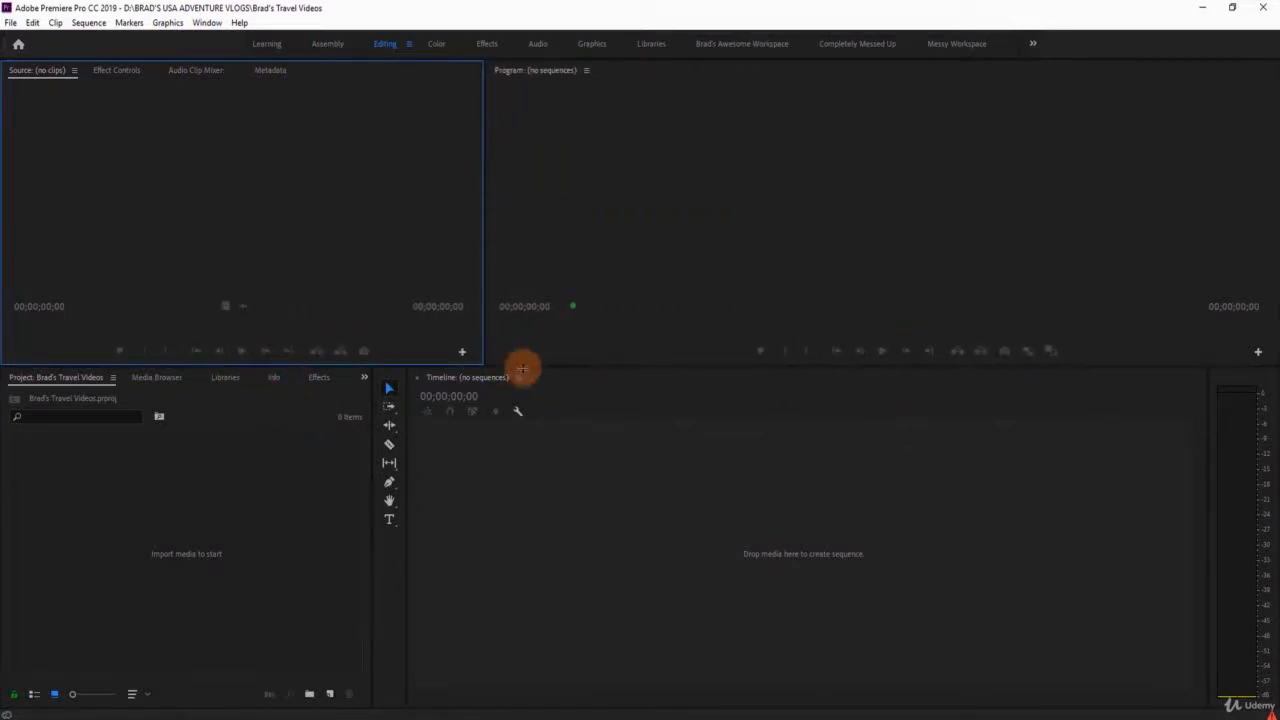
{"action": "left_click_drag", "start_coordinate": [555, 380], "coordinate": [680, 246]}
{"action": "left_click_drag", "start_coordinate": [163, 378], "coordinate": [586, 480]}
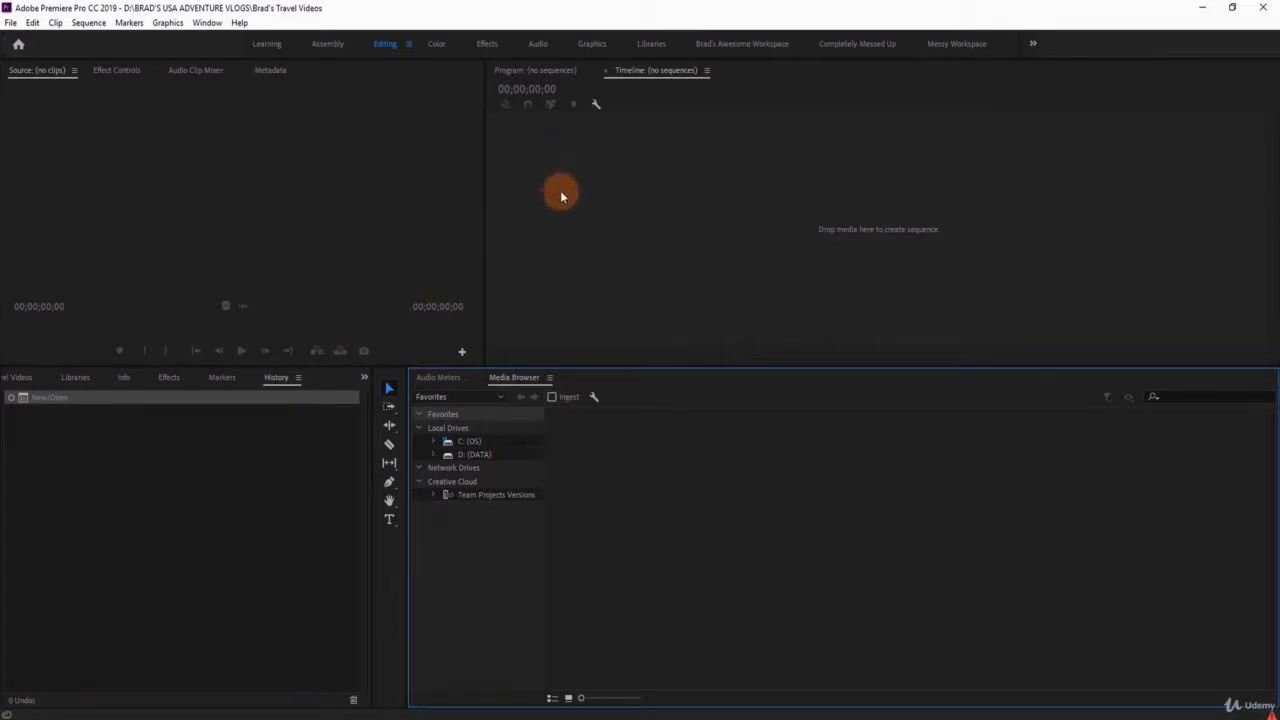
Reset the Editing workspace to its saved layout.
{"action": "left_click", "coordinate": [207, 22]}
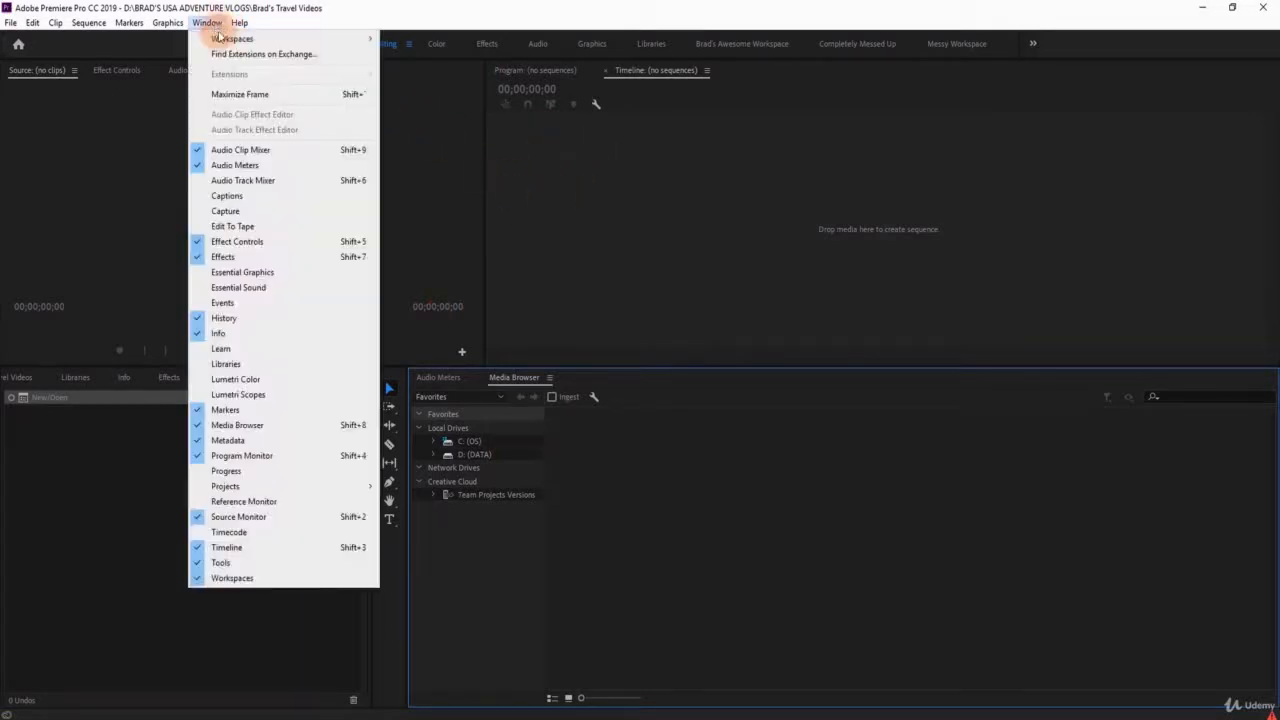
{"action": "mouse_move", "coordinate": [280, 38]}
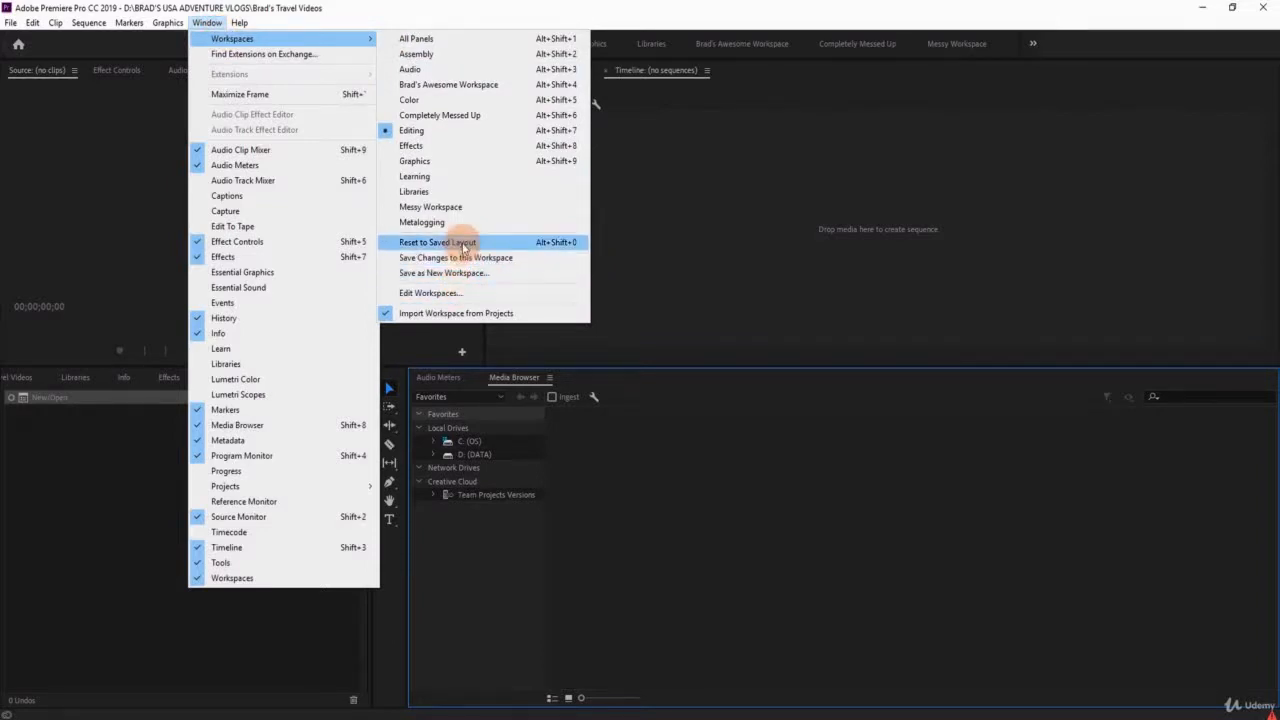
{"action": "left_click", "coordinate": [463, 247]}
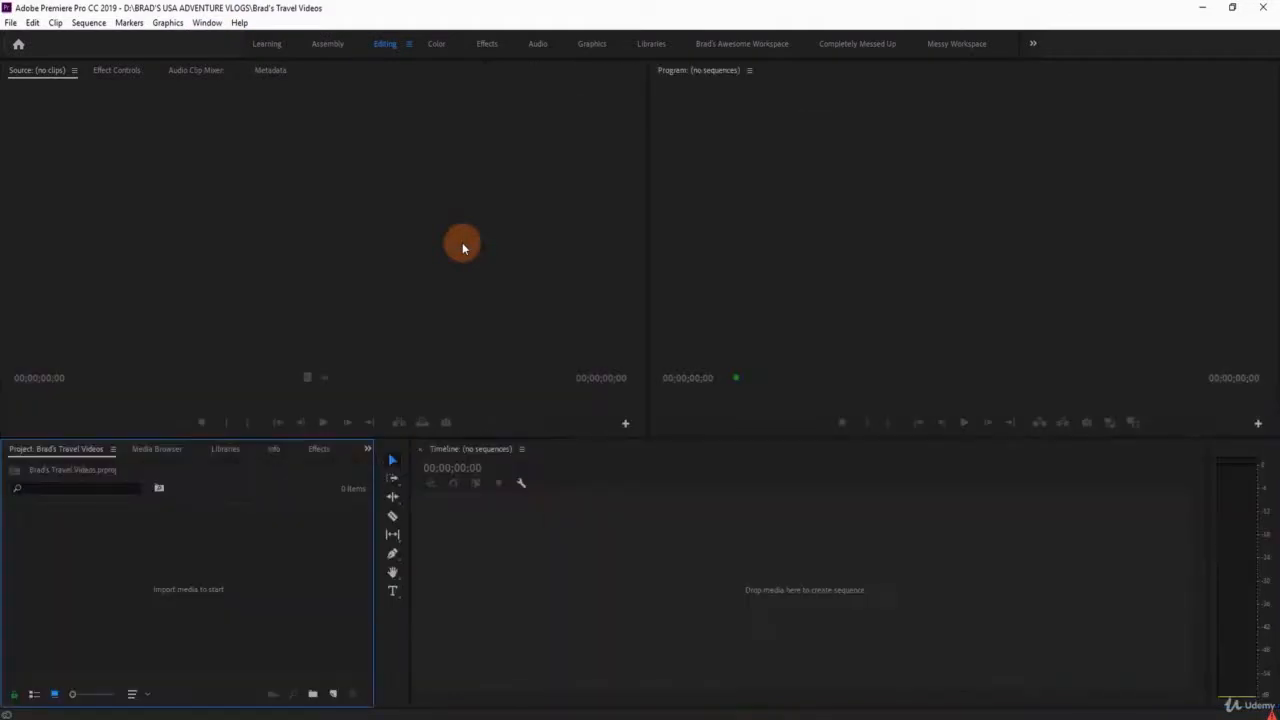
Narrow the Source monitor by shifting its shared border with the Program monitor.
{"action": "left_click", "coordinate": [752, 180]}
{"action": "left_click", "coordinate": [534, 230]}
{"action": "left_click", "coordinate": [515, 520]}
{"action": "left_click", "coordinate": [315, 518]}
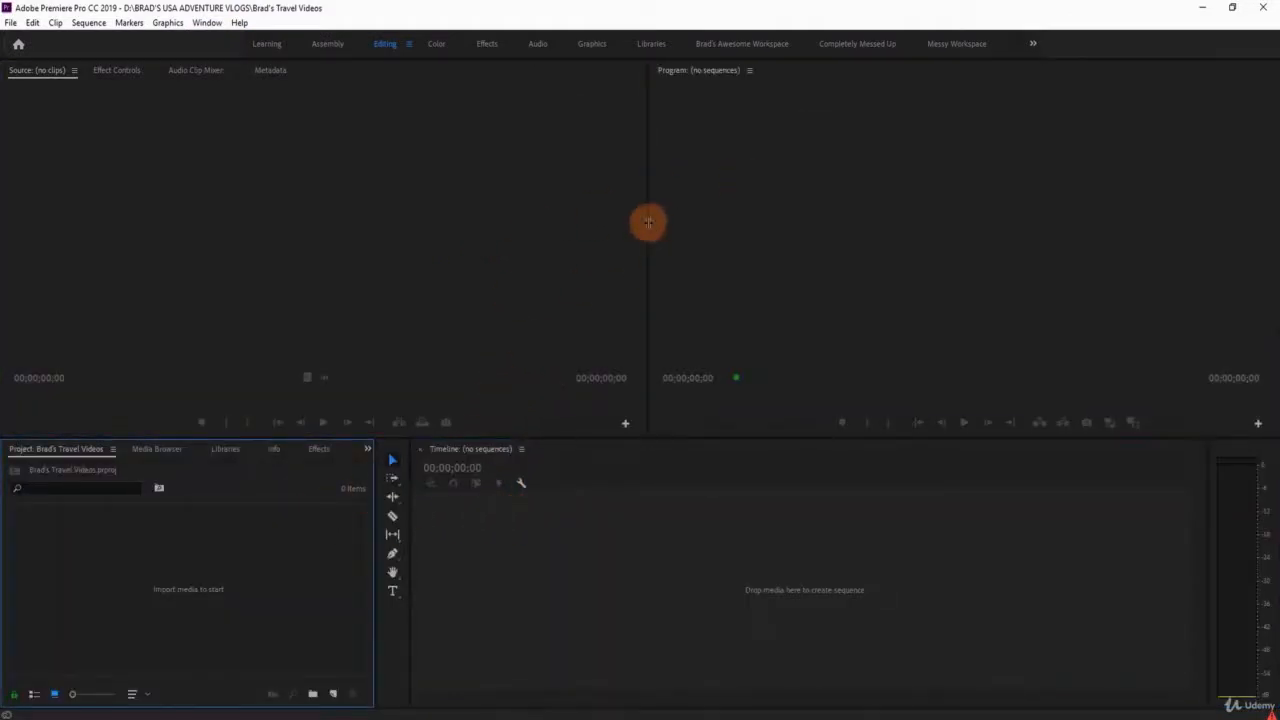
{"action": "left_click_drag", "start_coordinate": [648, 222], "coordinate": [538, 227]}
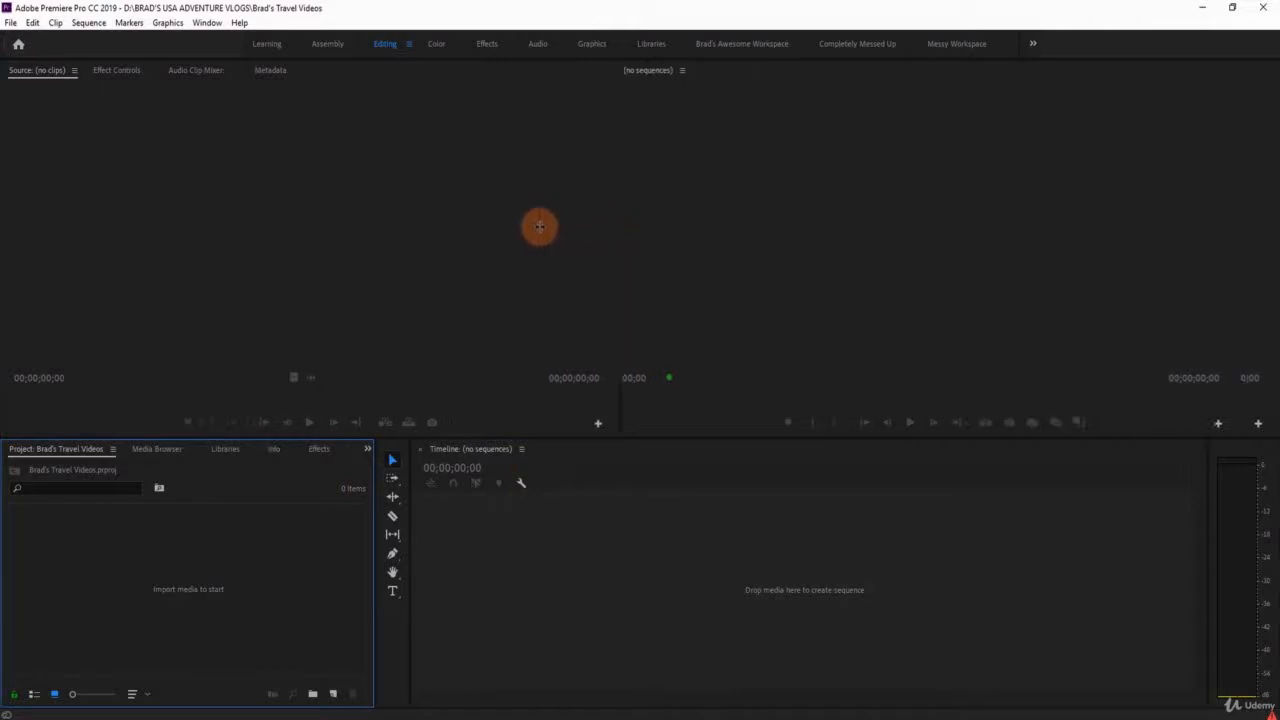
Go around the Source monitor, Program monitor, Timeline and Project panel, making each one active to see how the active panel is outlined.
{"action": "left_click", "coordinate": [85, 238]}
{"action": "left_click", "coordinate": [671, 237]}
{"action": "left_click", "coordinate": [586, 557]}
{"action": "left_click", "coordinate": [223, 583]}
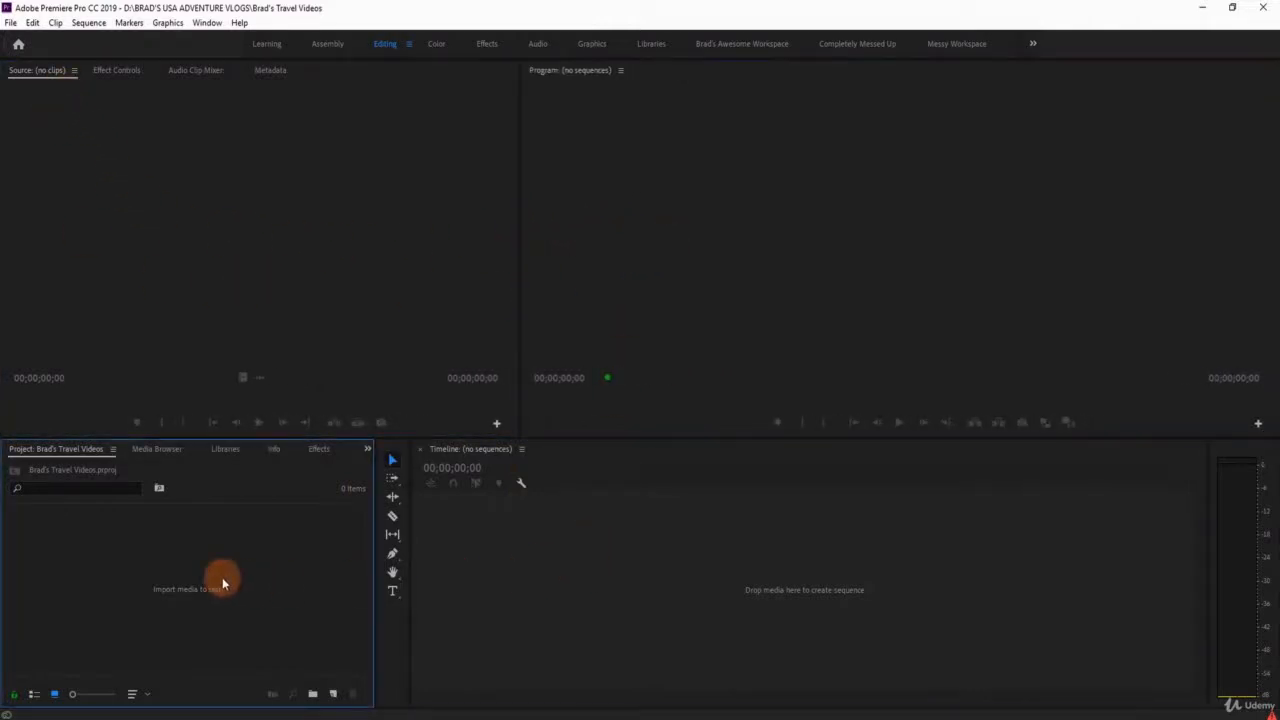
{"action": "left_click", "coordinate": [305, 292]}
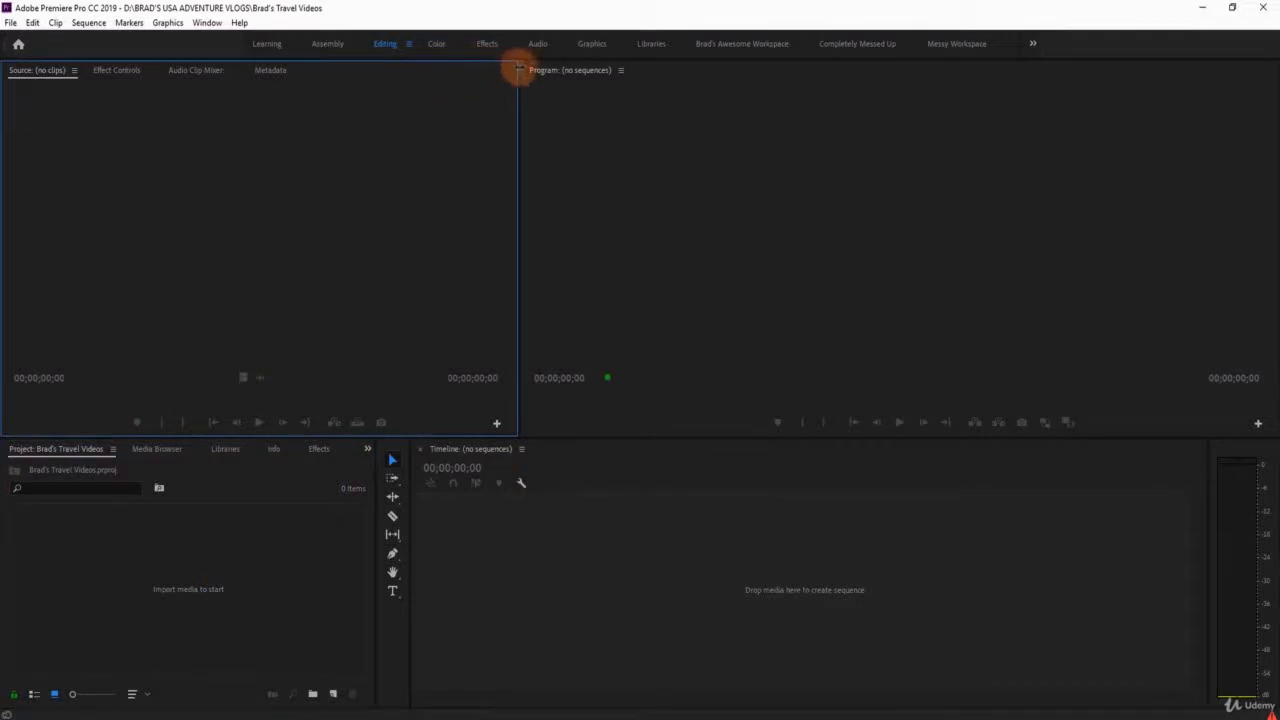
{"action": "left_click", "coordinate": [800, 152]}
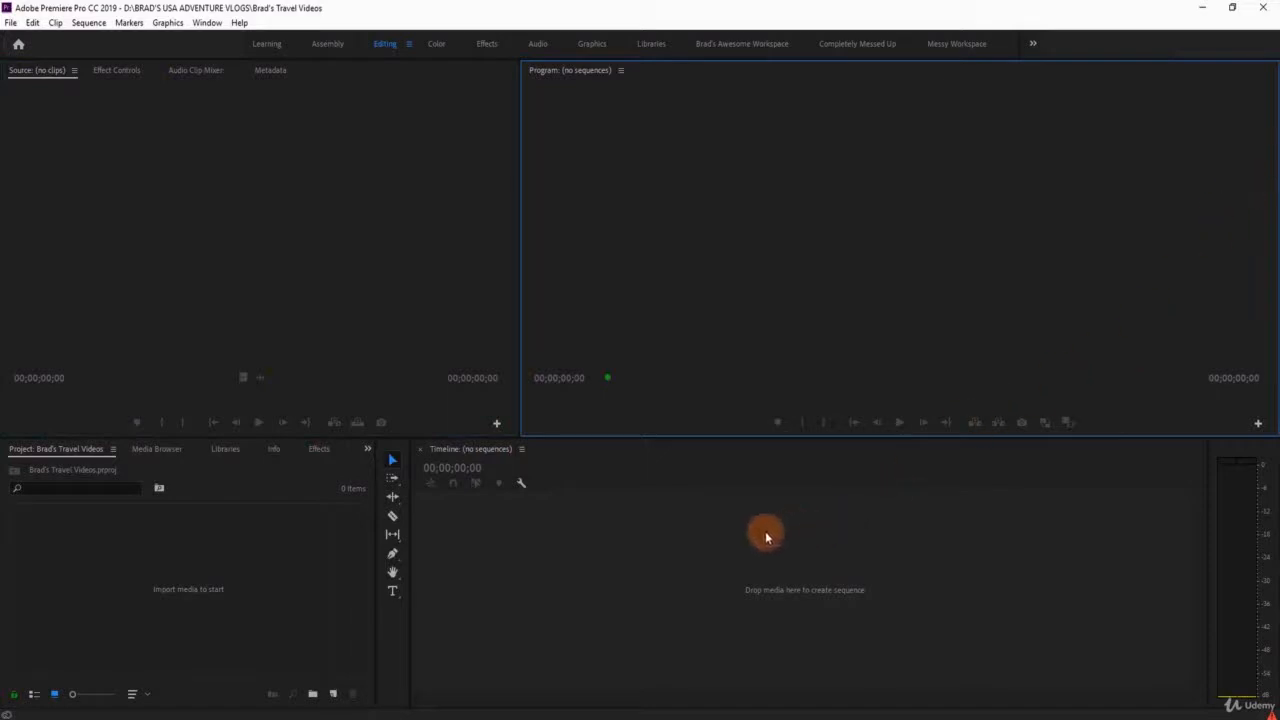
{"action": "left_click", "coordinate": [663, 543]}
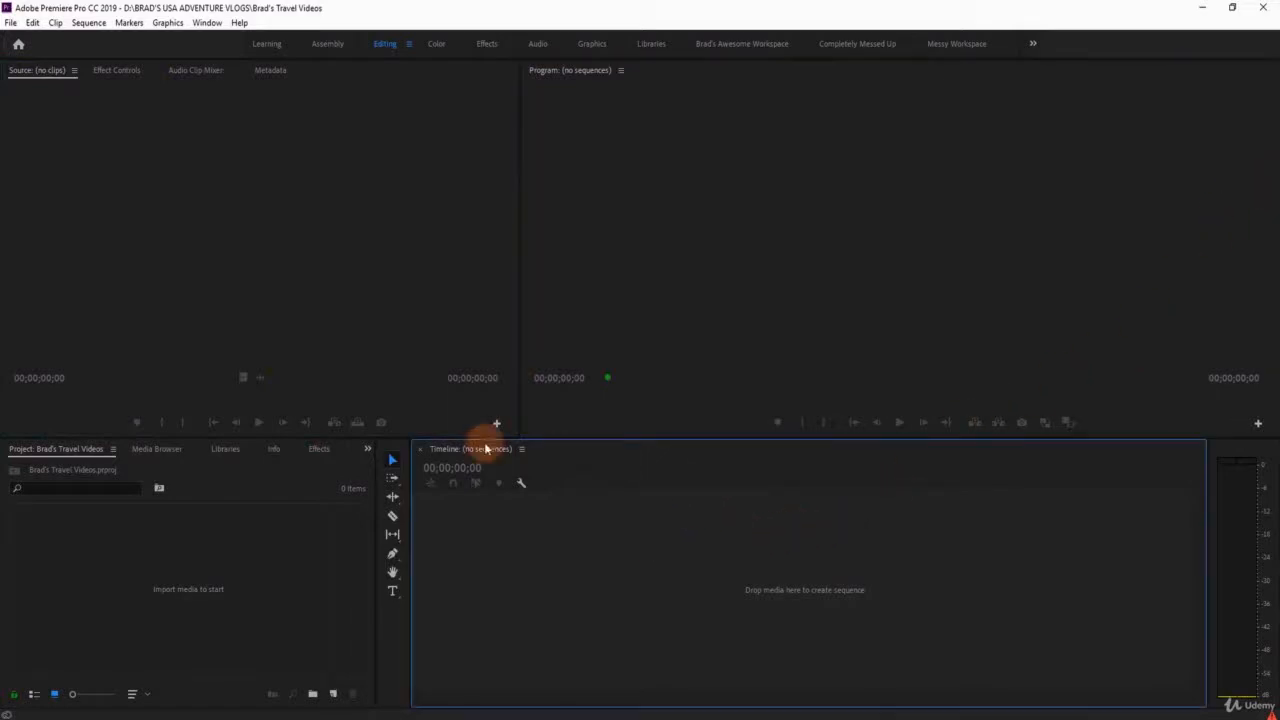
{"action": "left_click", "coordinate": [200, 572]}
{"action": "left_click", "coordinate": [260, 274]}
{"action": "left_click", "coordinate": [723, 200]}
{"action": "left_click", "coordinate": [658, 655]}
{"action": "left_click", "coordinate": [310, 490]}
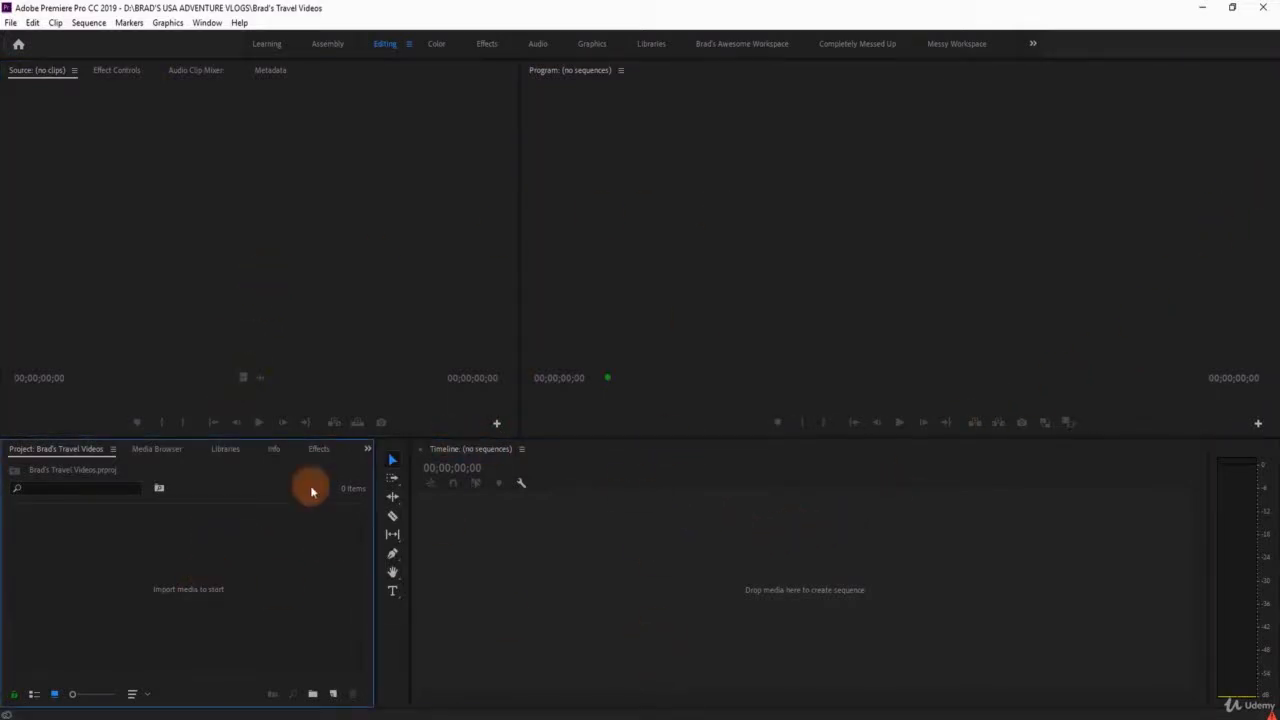
Make the Source monitor slightly narrower than the Program monitor and enlarge the Project and Timeline panels upward.
{"action": "left_click_drag", "start_coordinate": [519, 150], "coordinate": [464, 140]}
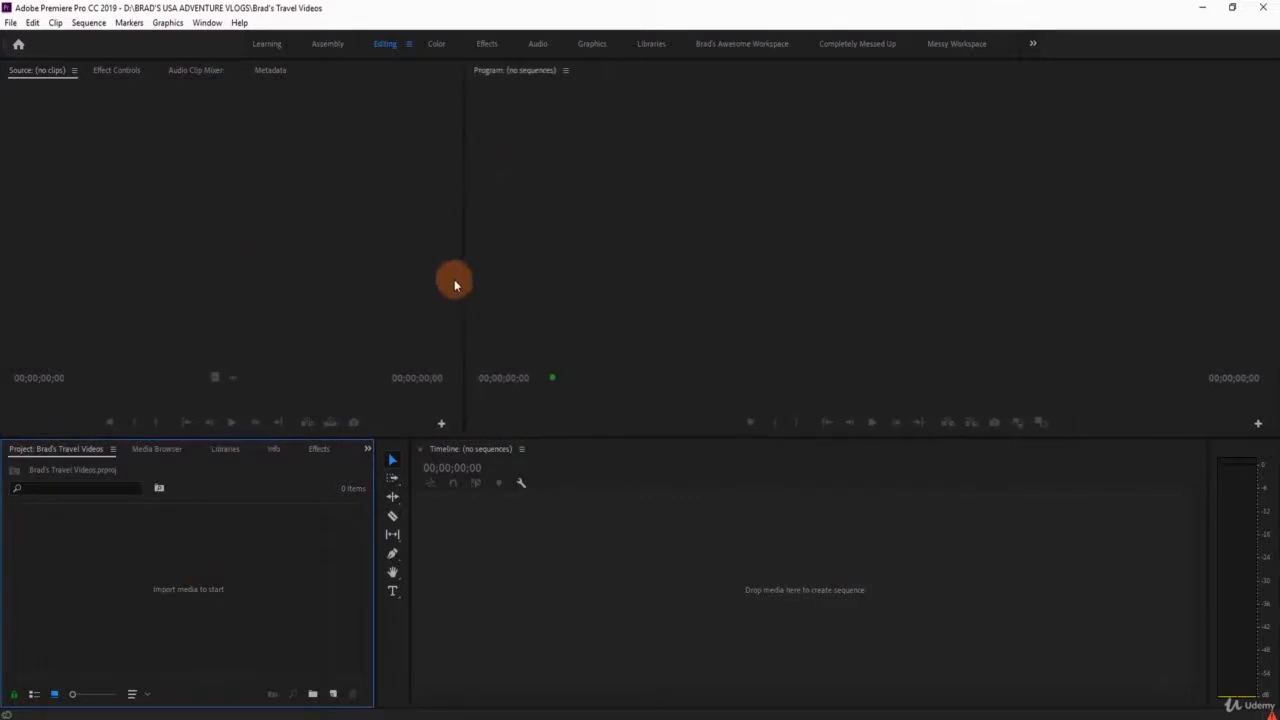
{"action": "left_click_drag", "start_coordinate": [459, 212], "coordinate": [558, 226]}
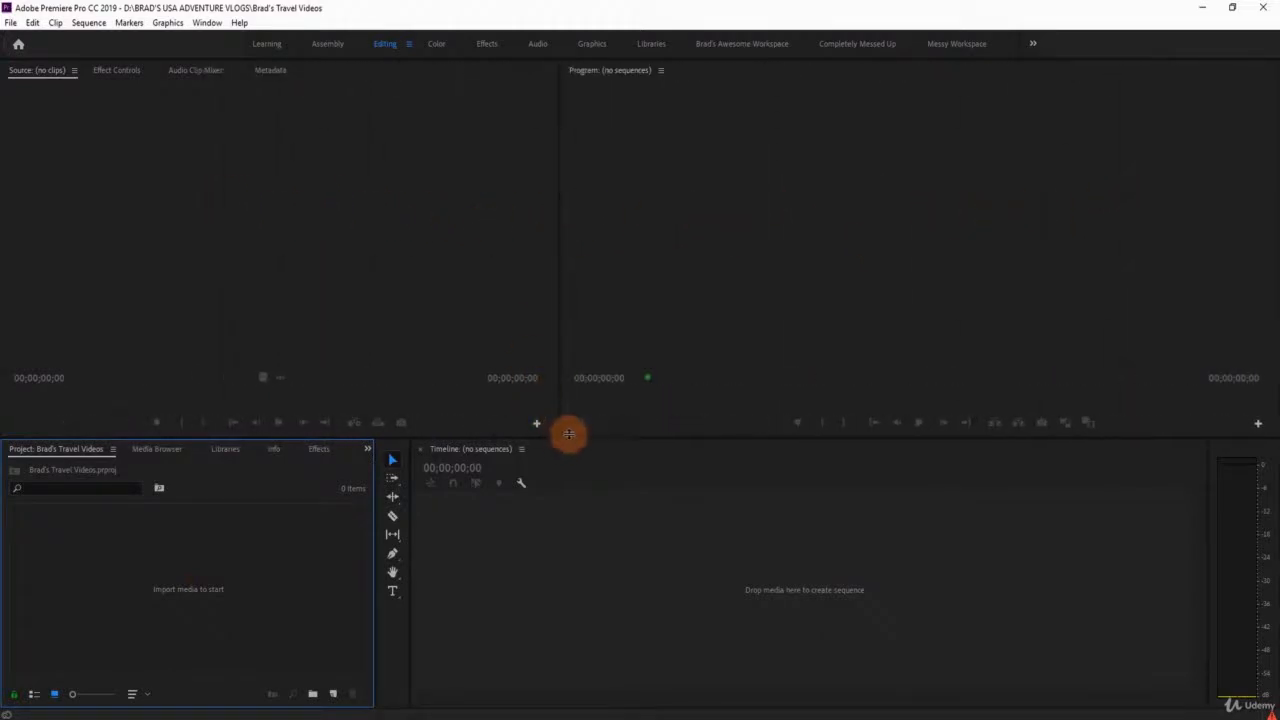
{"action": "mouse_move", "coordinate": [568, 434]}
{"action": "left_mouse_down"}
{"action": "mouse_move", "coordinate": [577, 317]}
{"action": "mouse_move", "coordinate": [586, 426]}
{"action": "mouse_move", "coordinate": [570, 430]}
{"action": "left_mouse_up"}
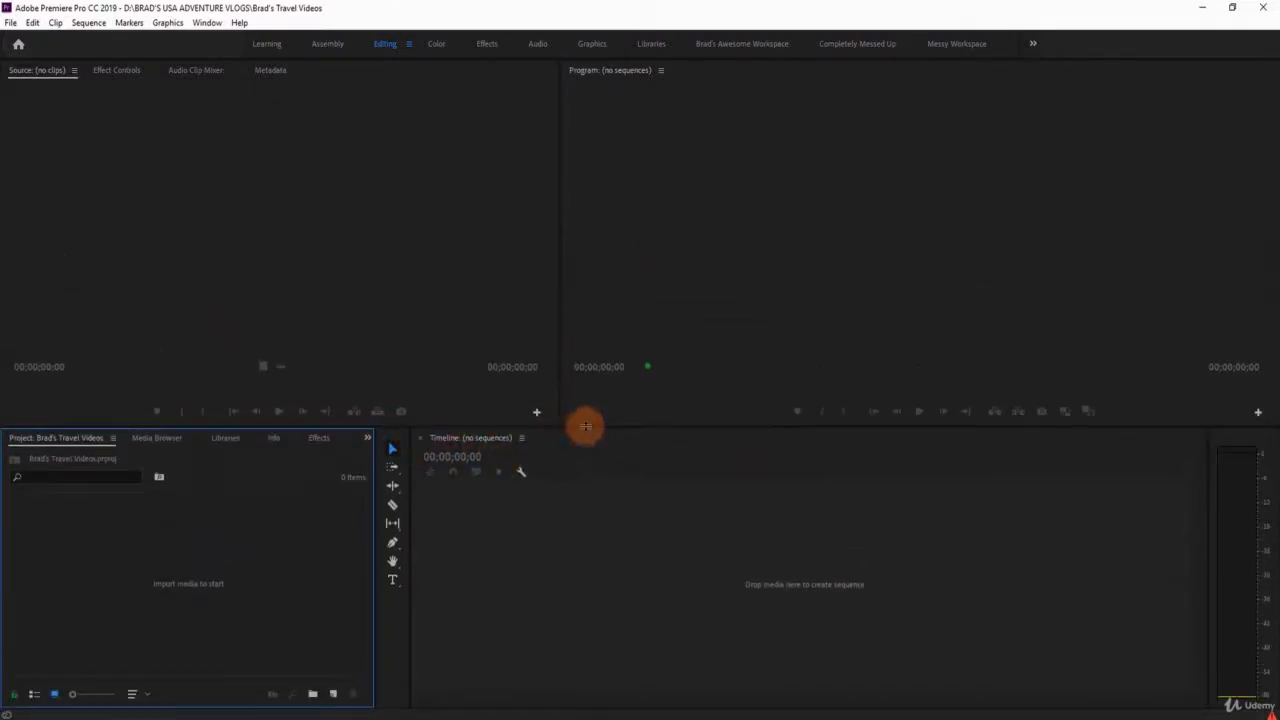
{"action": "left_click_drag", "start_coordinate": [585, 426], "coordinate": [586, 386]}
{"action": "left_click", "coordinate": [331, 186]}
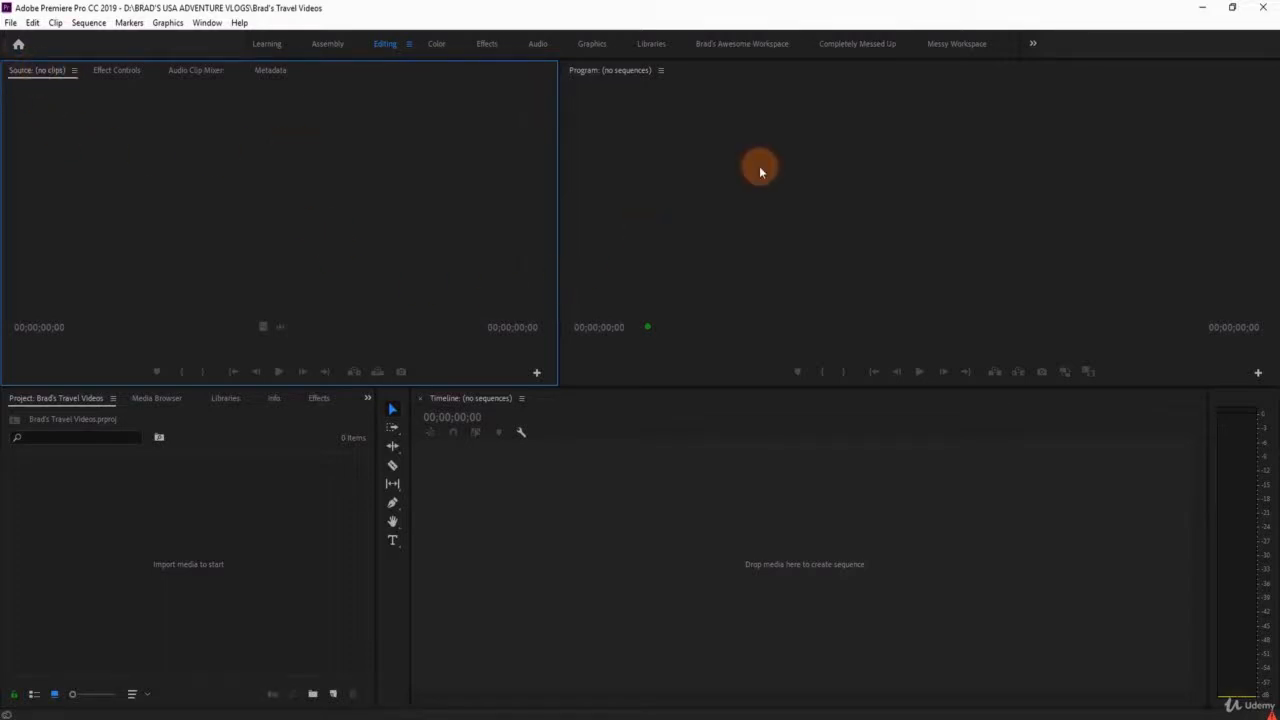
{"action": "left_click", "coordinate": [834, 130]}
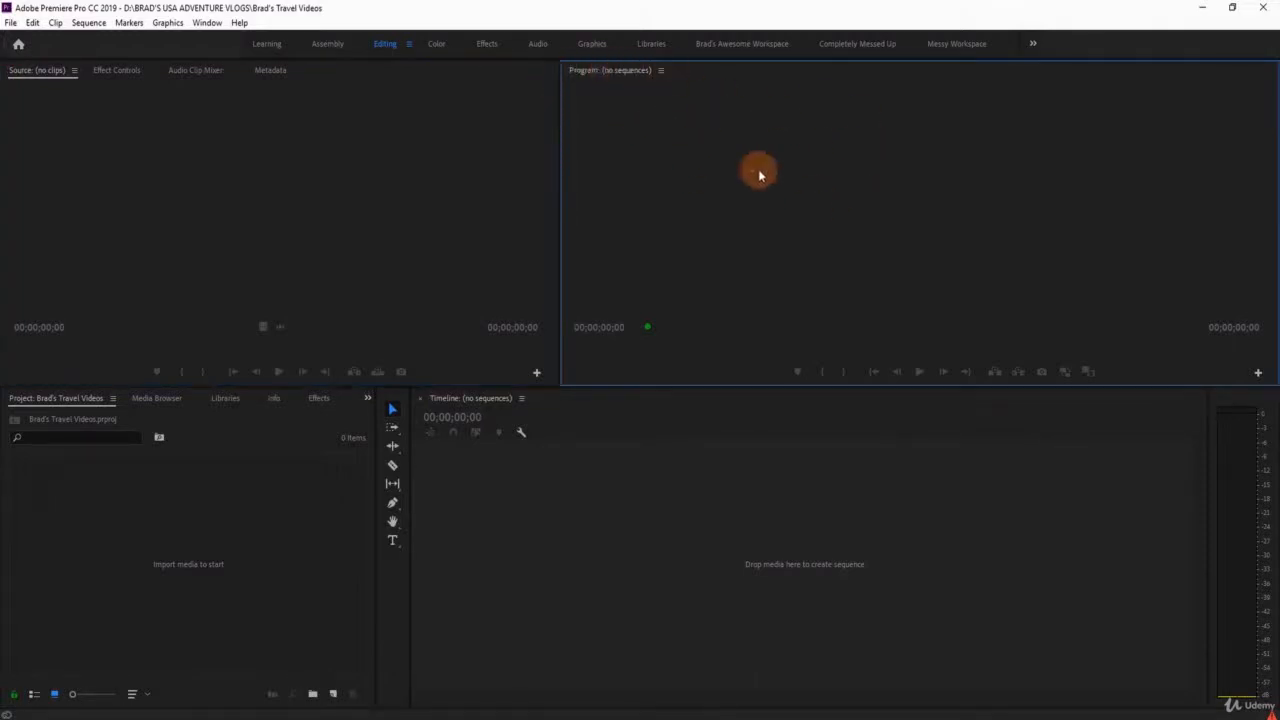
Import the video clip MVI_7225.MP4 from the DAY 18b folder into the project.
{"action": "left_click", "coordinate": [216, 515]}
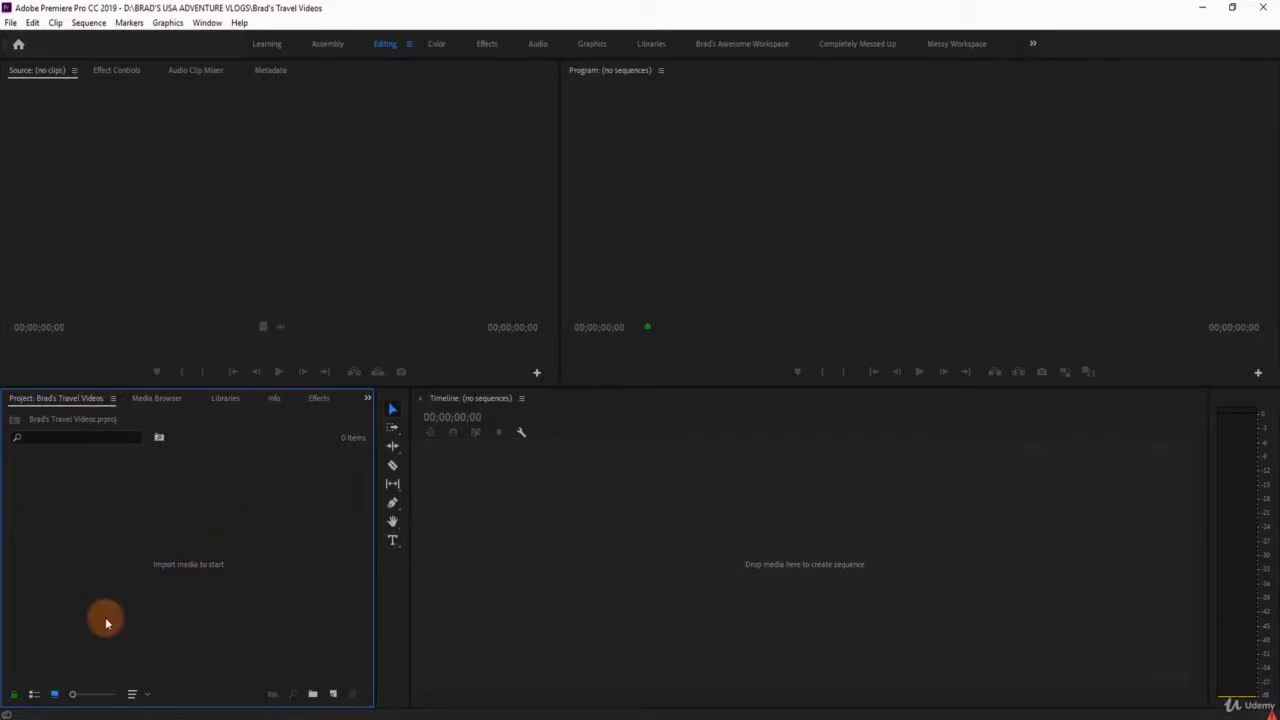
{"action": "double_click", "coordinate": [195, 544]}
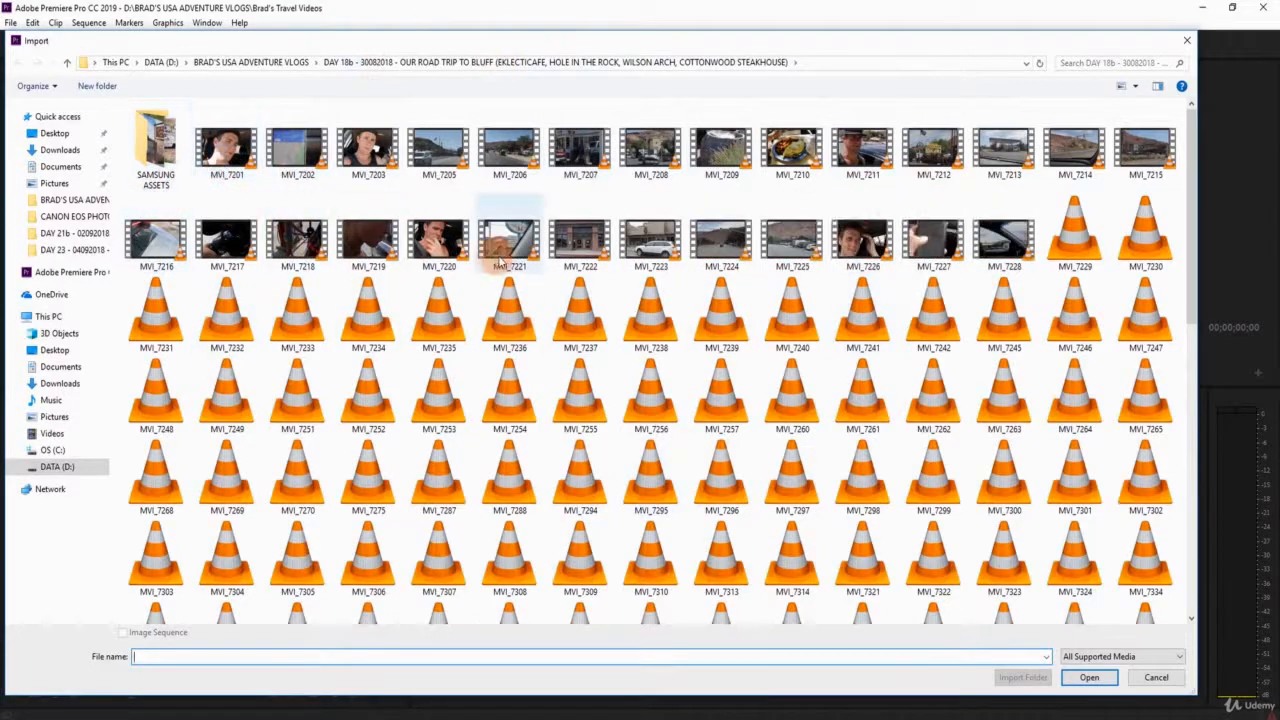
{"action": "left_click", "coordinate": [806, 245]}
{"action": "left_click", "coordinate": [1089, 677]}
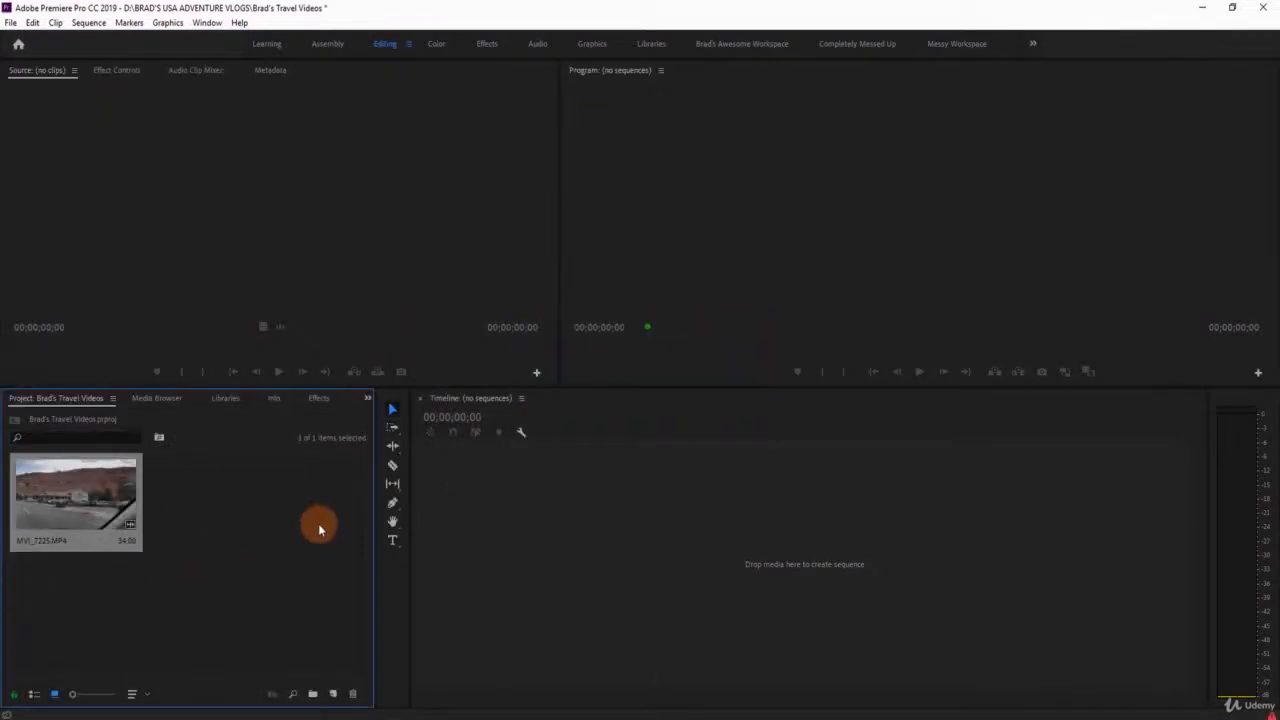
{"action": "left_click", "coordinate": [266, 569]}
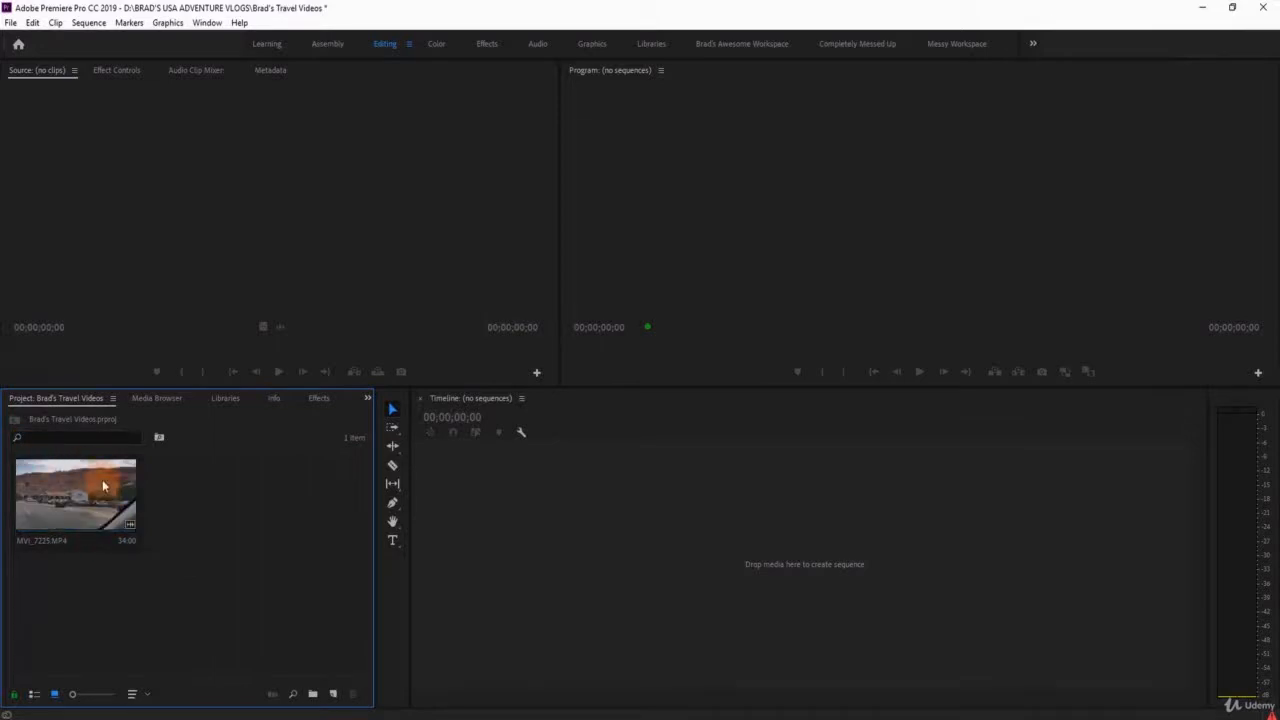
Open the MVI_7225.MP4 clip in the Source monitor and scrub it to about 00:00:26:49.
{"action": "left_click_drag", "start_coordinate": [195, 496], "coordinate": [72, 492]}
{"action": "double_click", "coordinate": [89, 502]}
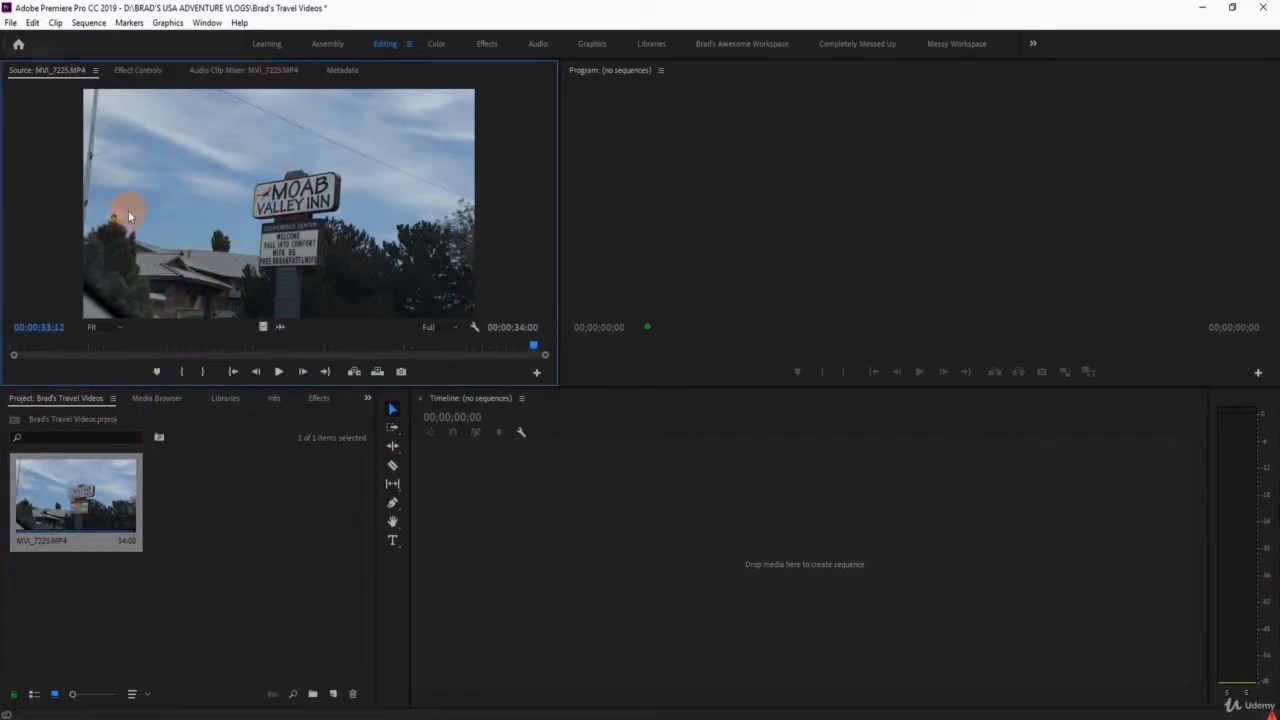
{"action": "left_click", "coordinate": [36, 345]}
{"action": "left_click_drag", "start_coordinate": [41, 345], "coordinate": [437, 352]}
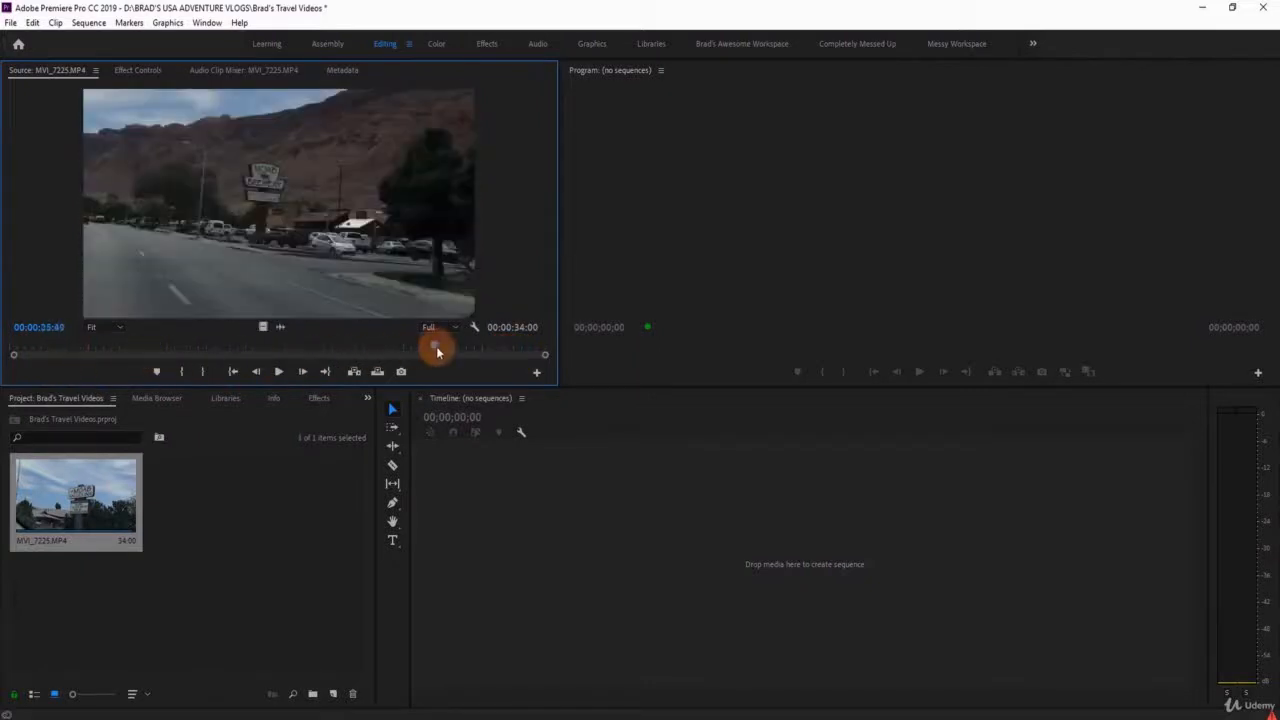
Widen the Project panel slightly and create a sequence by placing MVI_7225.MP4 in the empty Timeline.
{"action": "left_click", "coordinate": [628, 535]}
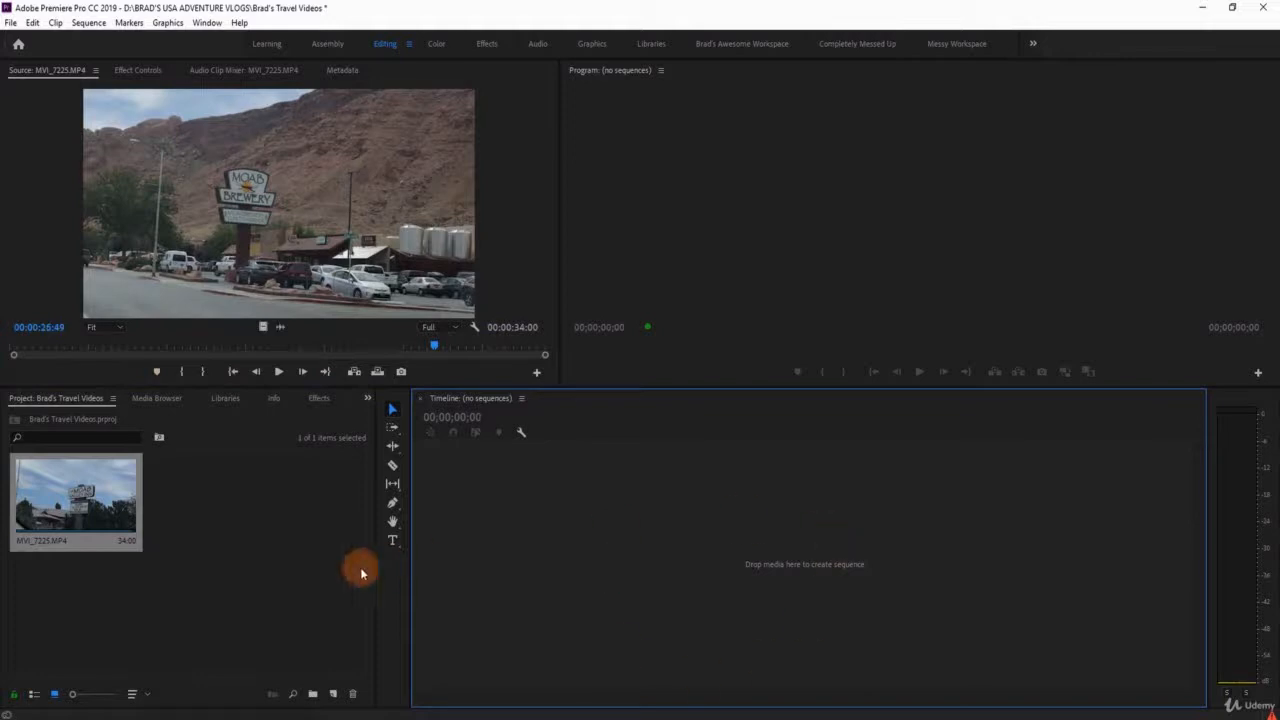
{"action": "left_click_drag", "start_coordinate": [375, 470], "coordinate": [409, 468]}
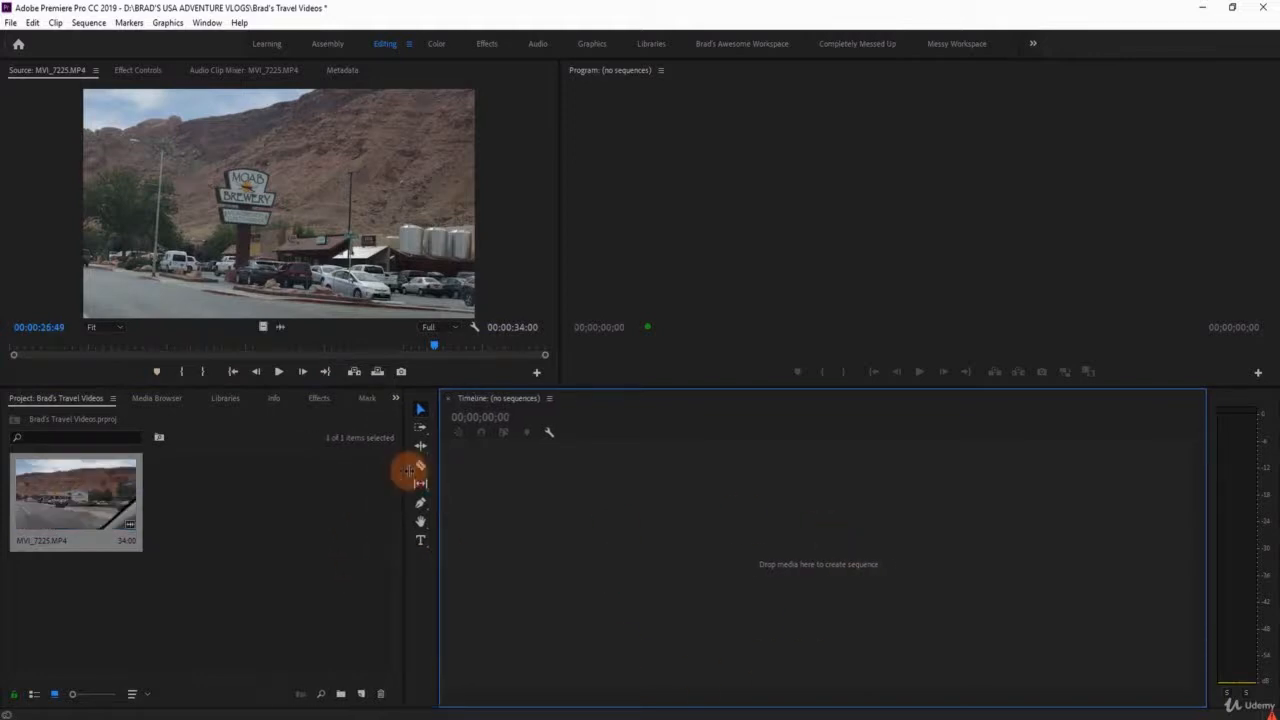
{"action": "left_click", "coordinate": [84, 488]}
{"action": "left_click_drag", "start_coordinate": [84, 488], "coordinate": [723, 512]}
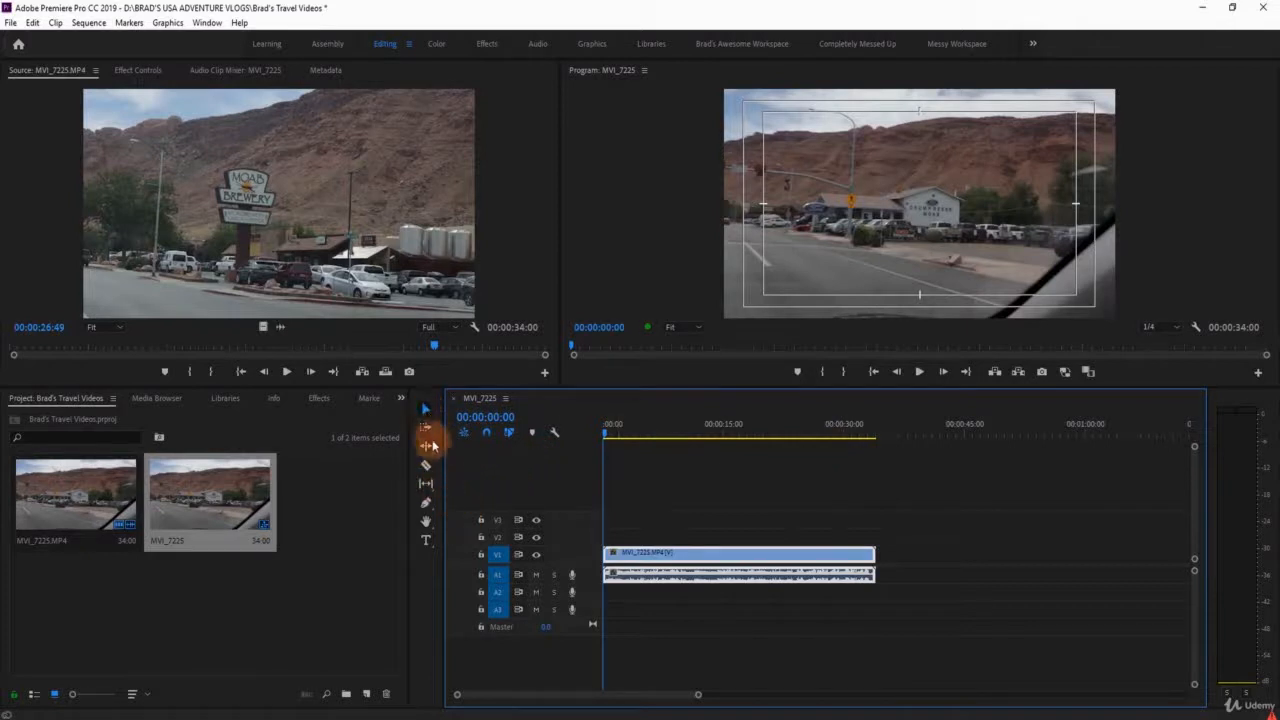
Try the Selection and Ripple Edit tools, and start an empty text layer on the Program monitor picture with the Type tool.
{"action": "left_click", "coordinate": [424, 412]}
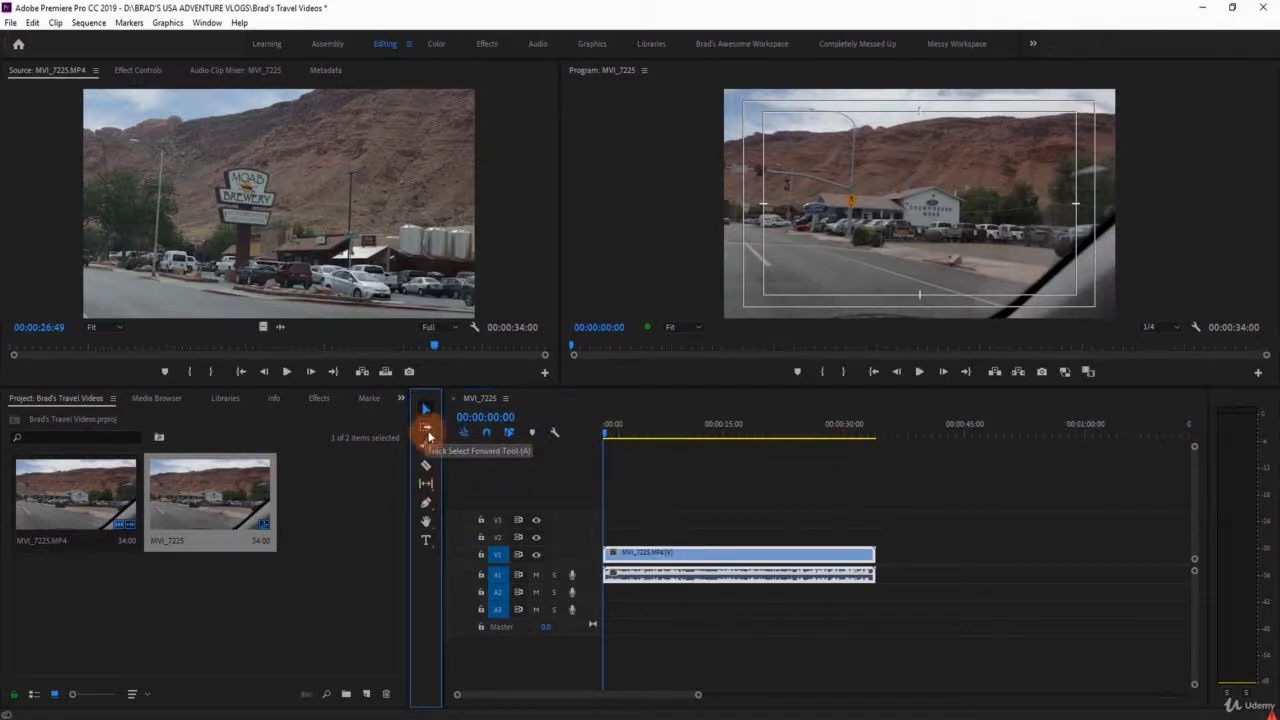
{"action": "left_click", "coordinate": [429, 450]}
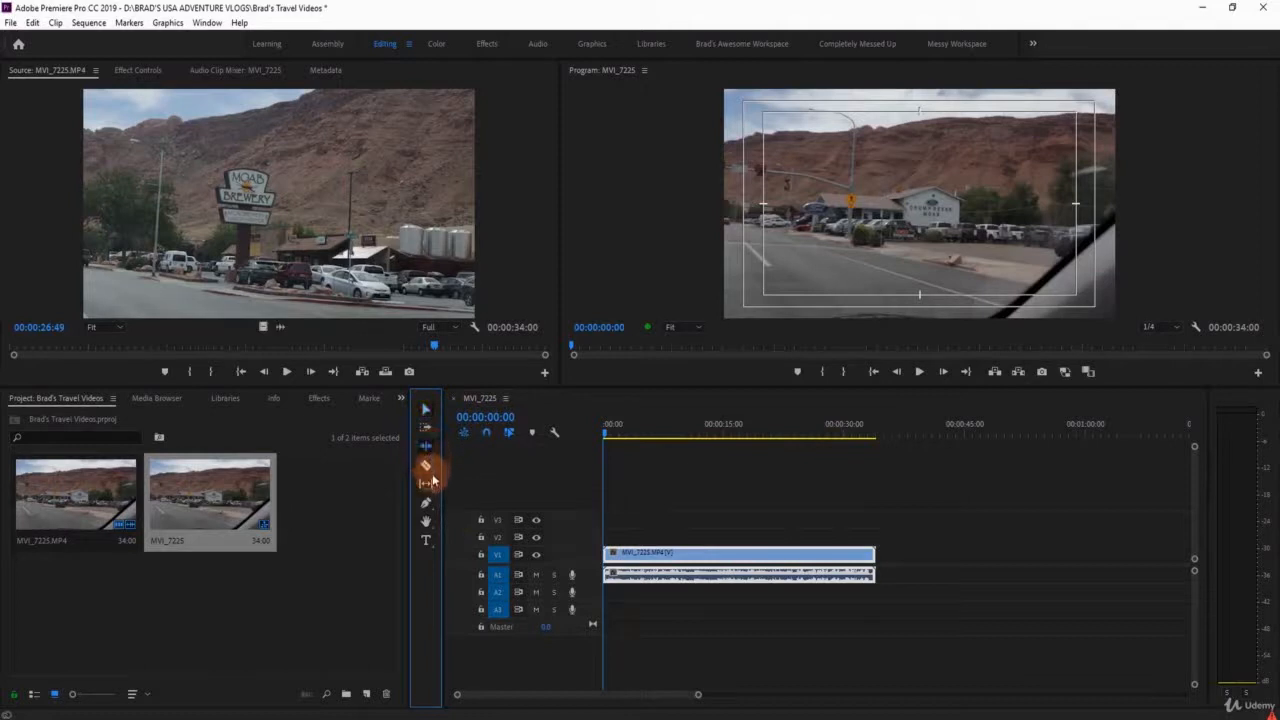
{"action": "left_click", "coordinate": [427, 540]}
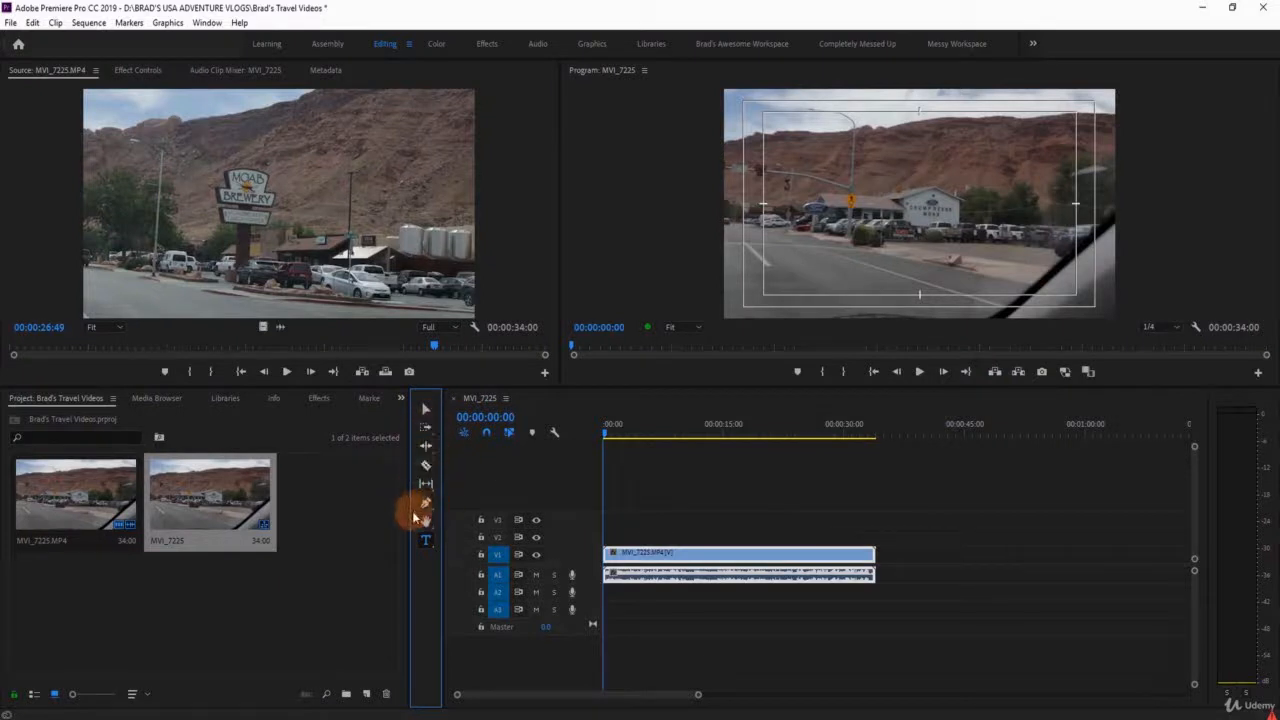
{"action": "left_click", "coordinate": [750, 477]}
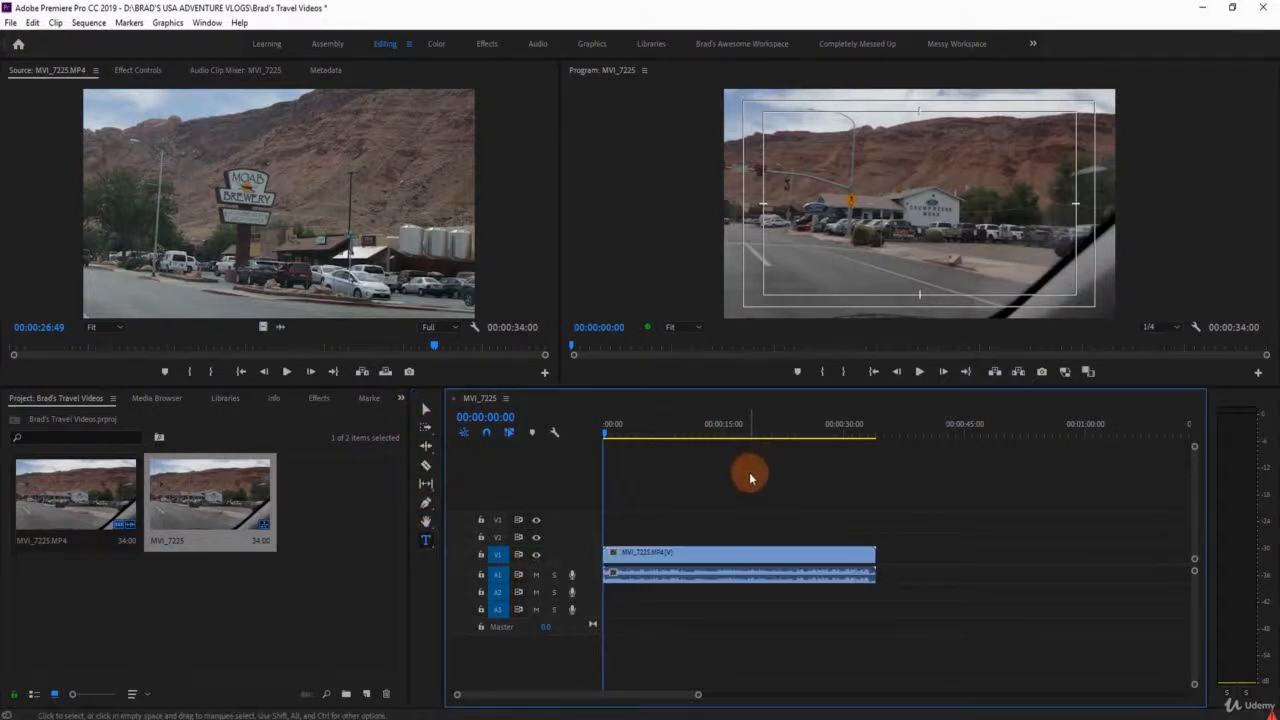
{"action": "left_click", "coordinate": [819, 182]}
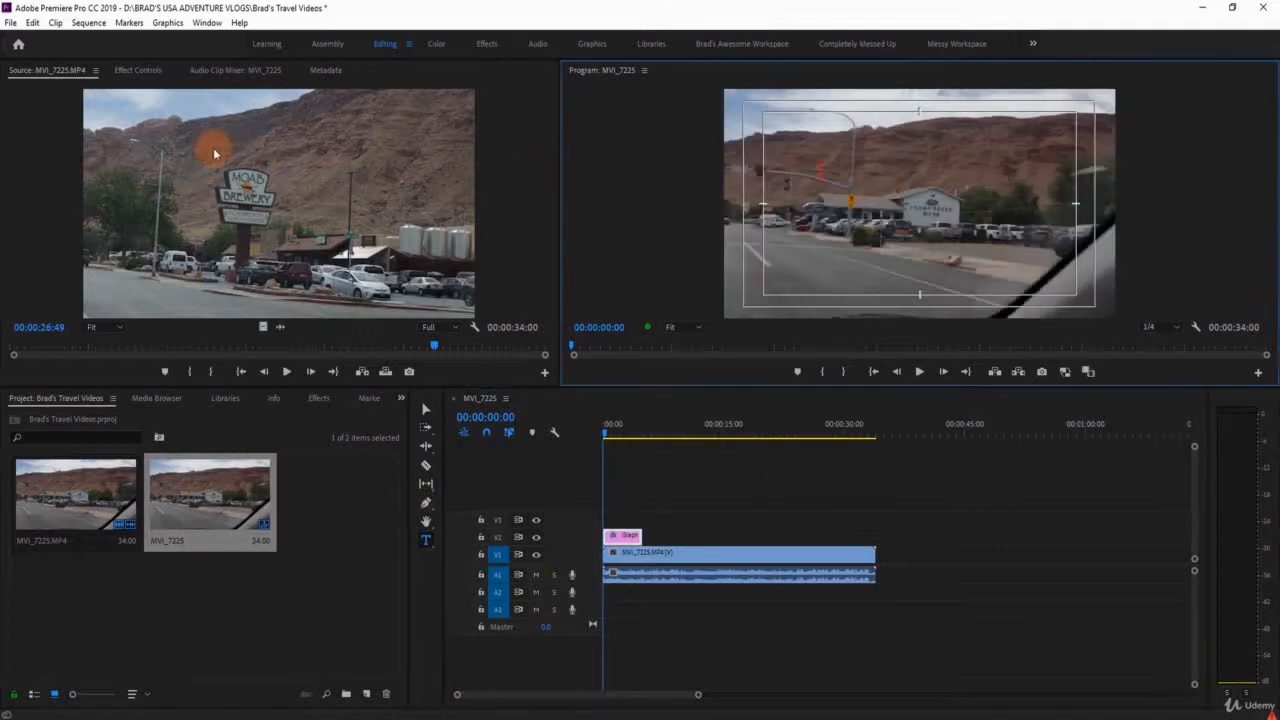
Make the Project panel, Source monitor and Program monitor active in turn, ending on the Source monitor.
{"action": "left_click", "coordinate": [110, 565]}
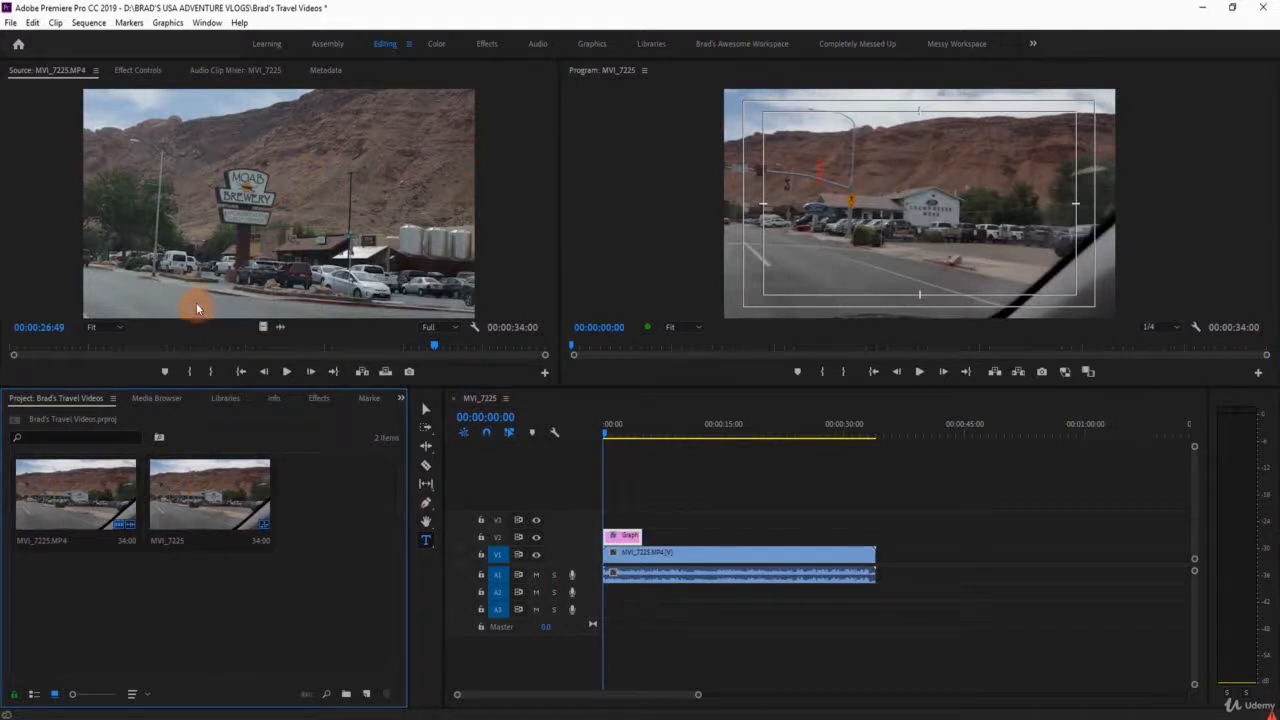
{"action": "left_click", "coordinate": [396, 124]}
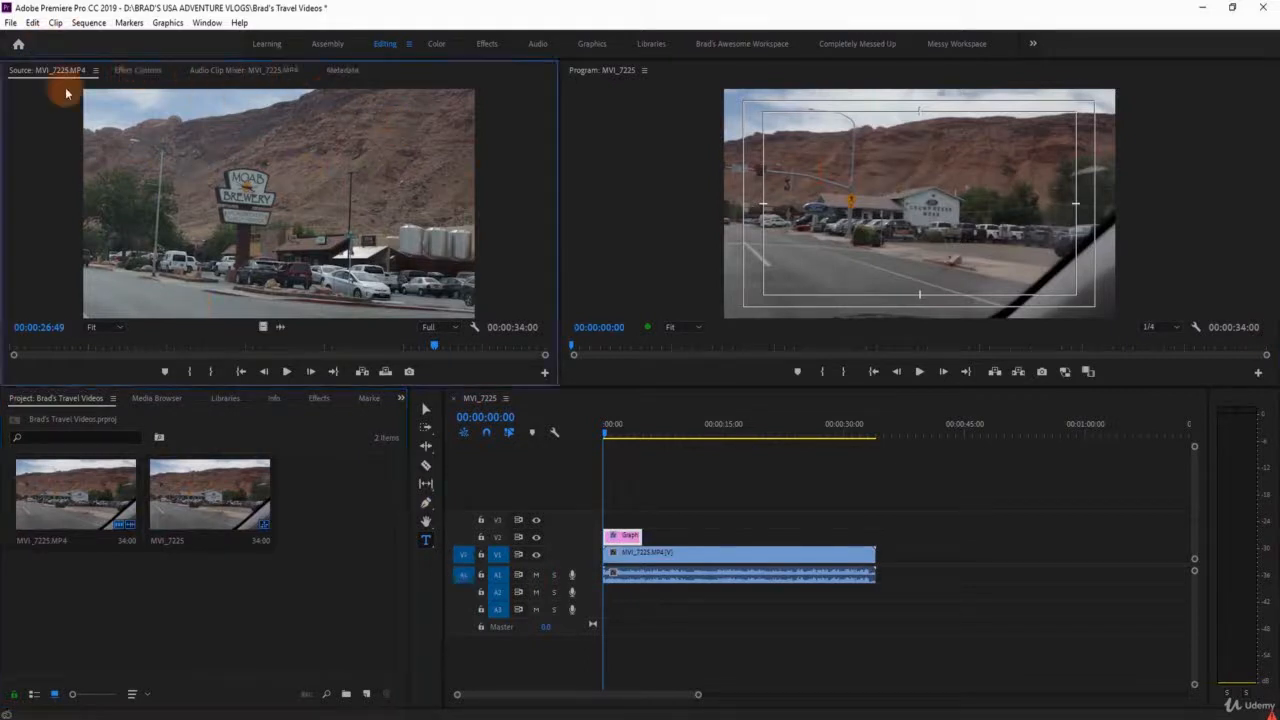
{"action": "left_click", "coordinate": [665, 270]}
{"action": "left_click", "coordinate": [241, 153]}
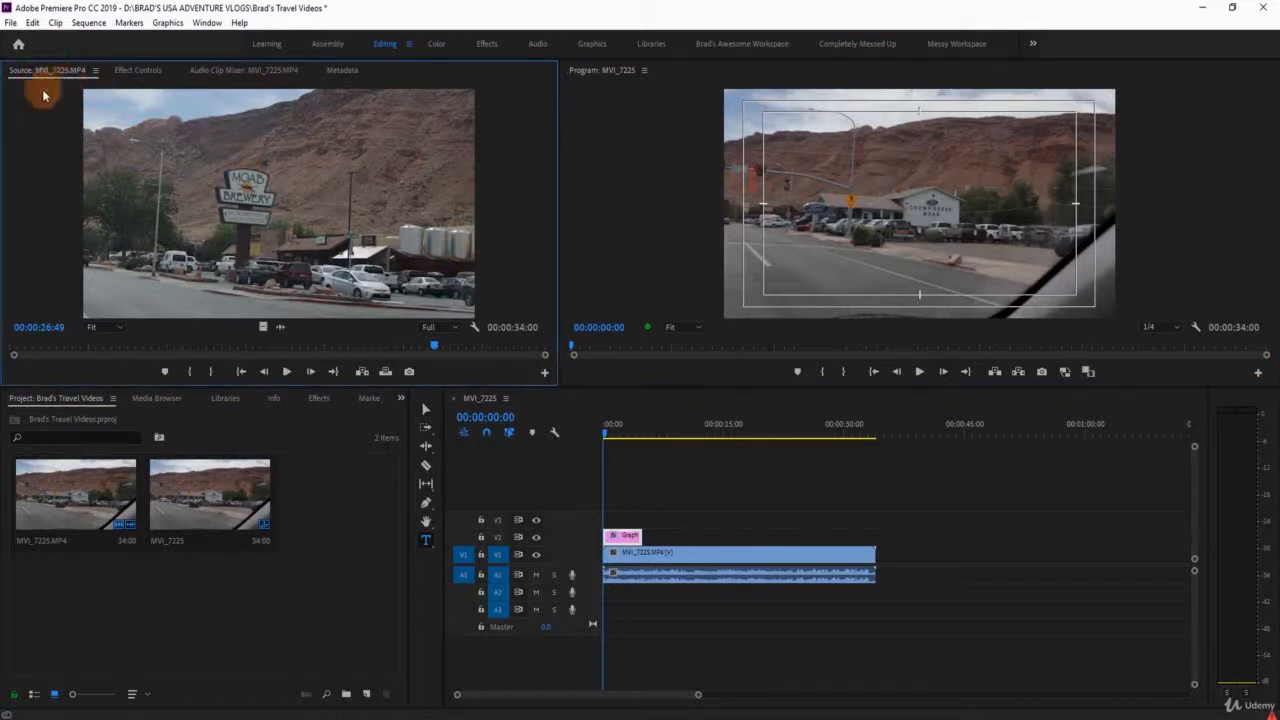
Look through the Effect Controls, Audio Clip Mixer and Metadata panels grouped with the Source monitor.
{"action": "left_click", "coordinate": [135, 71]}
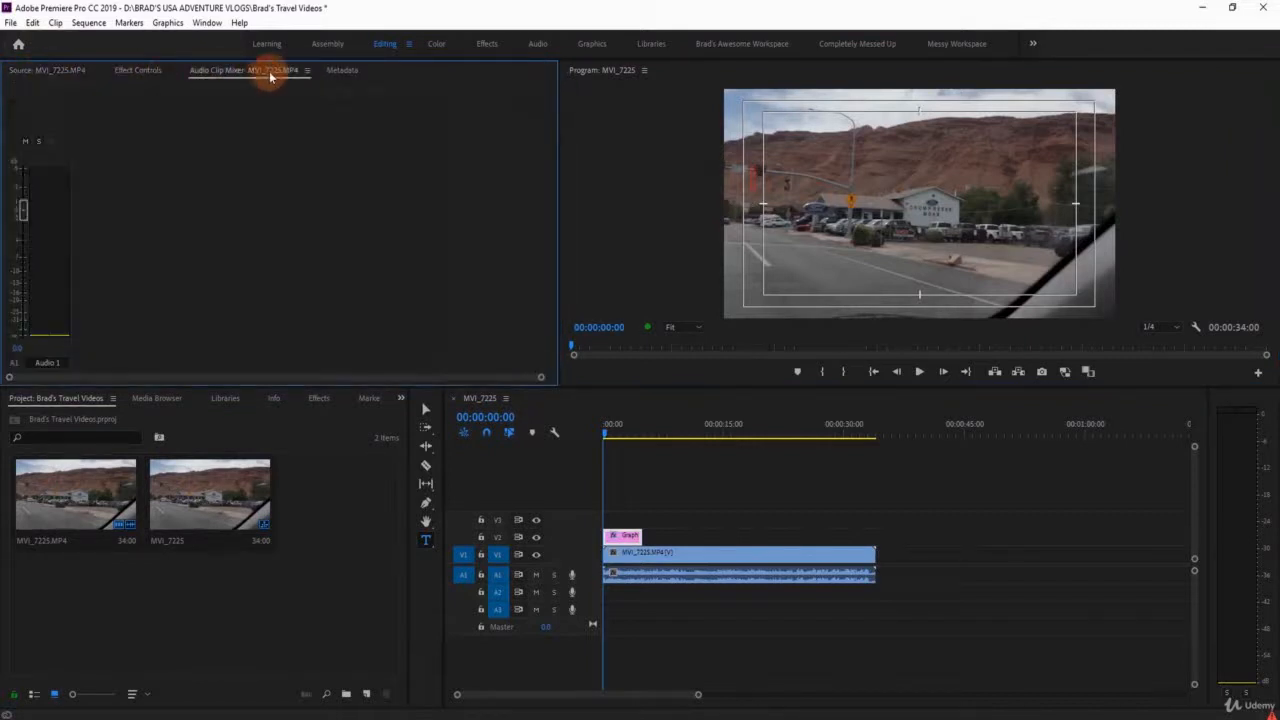
{"action": "left_click", "coordinate": [338, 72]}
{"action": "left_click", "coordinate": [149, 72]}
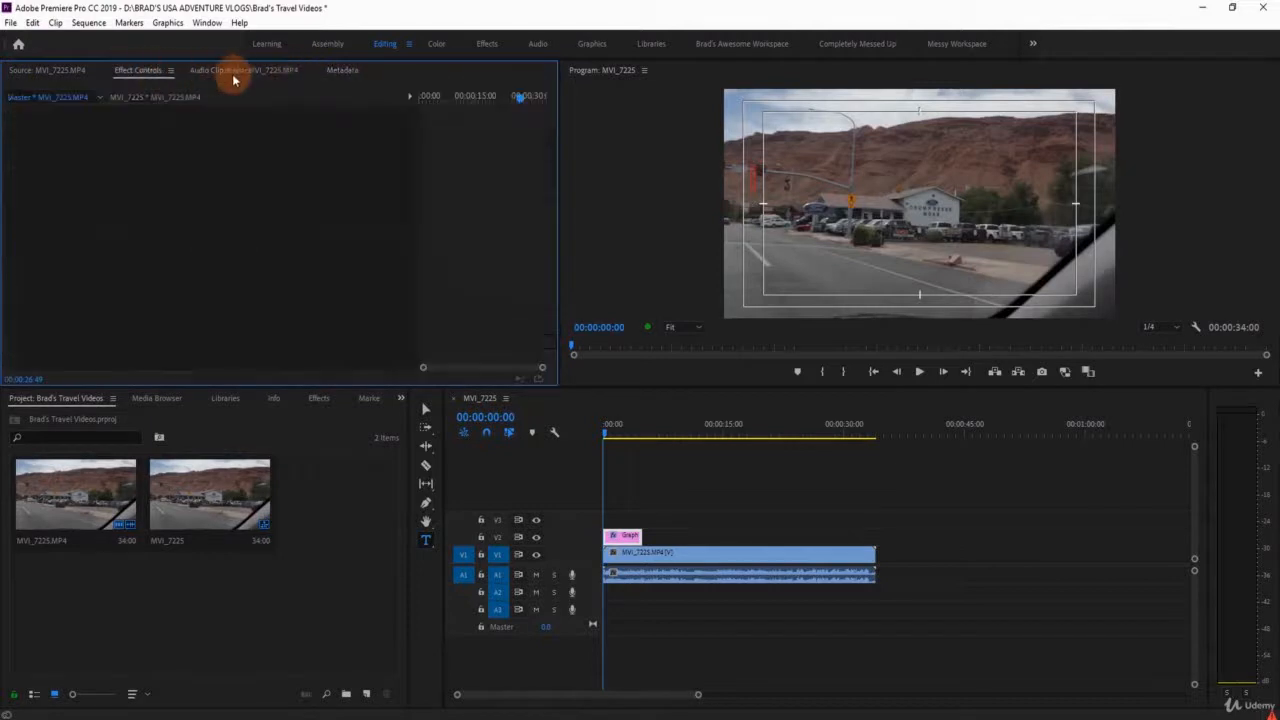
{"action": "left_click", "coordinate": [240, 73]}
{"action": "left_click", "coordinate": [331, 76]}
{"action": "left_click", "coordinate": [141, 73]}
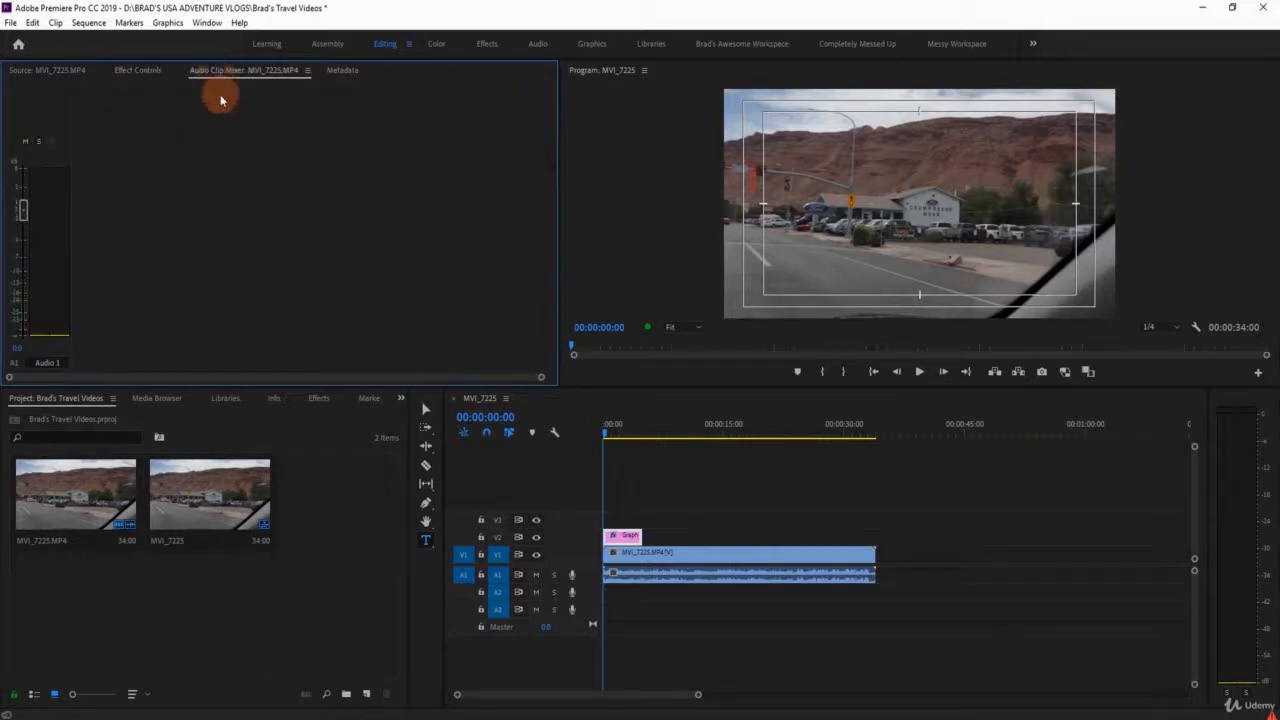
Switch between the Metadata, Audio Clip Mixer, Source monitor and Effect Controls panels, ending on Effect Controls.
{"action": "left_click", "coordinate": [337, 72]}
{"action": "left_click", "coordinate": [150, 72]}
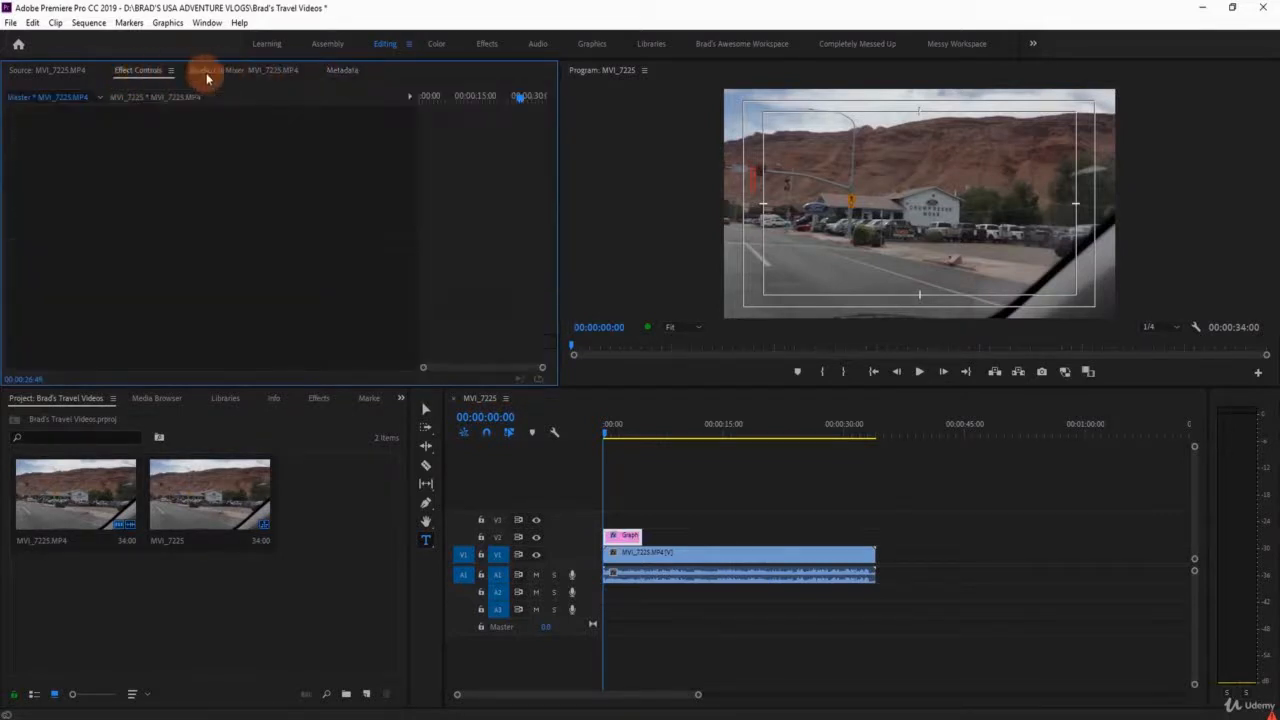
{"action": "left_click", "coordinate": [285, 72]}
{"action": "left_click", "coordinate": [337, 72]}
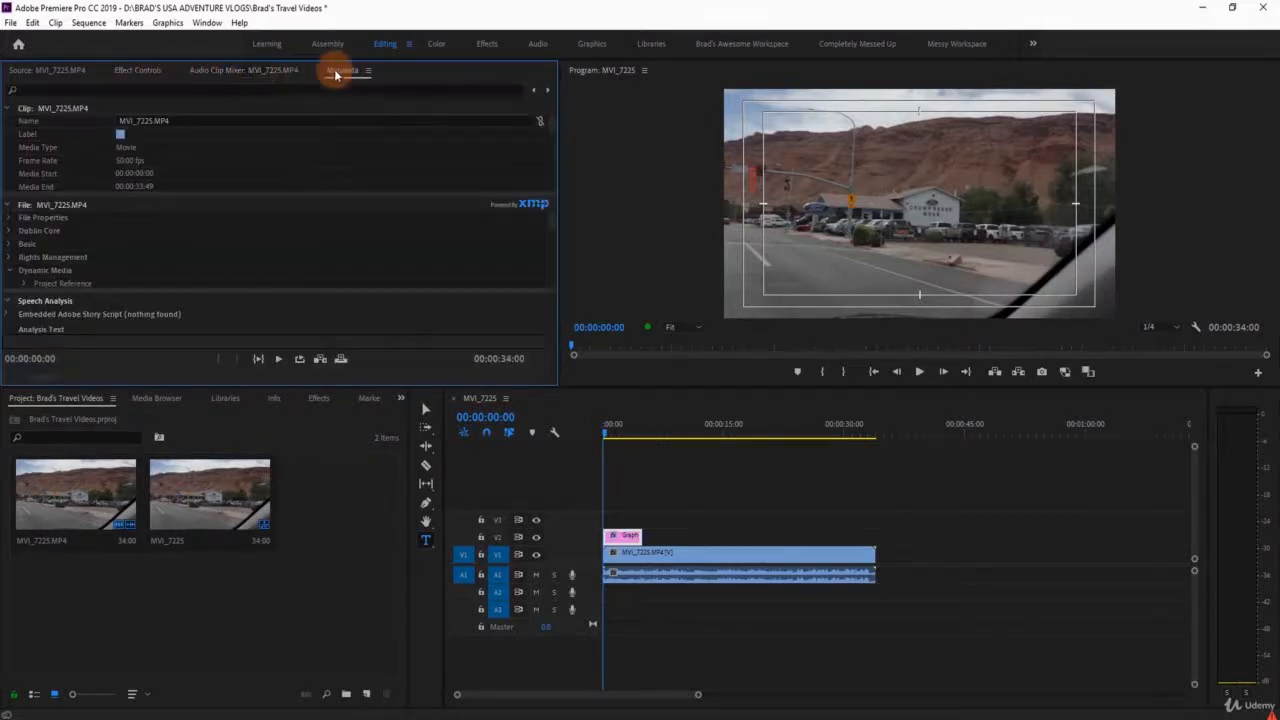
{"action": "left_click", "coordinate": [40, 71]}
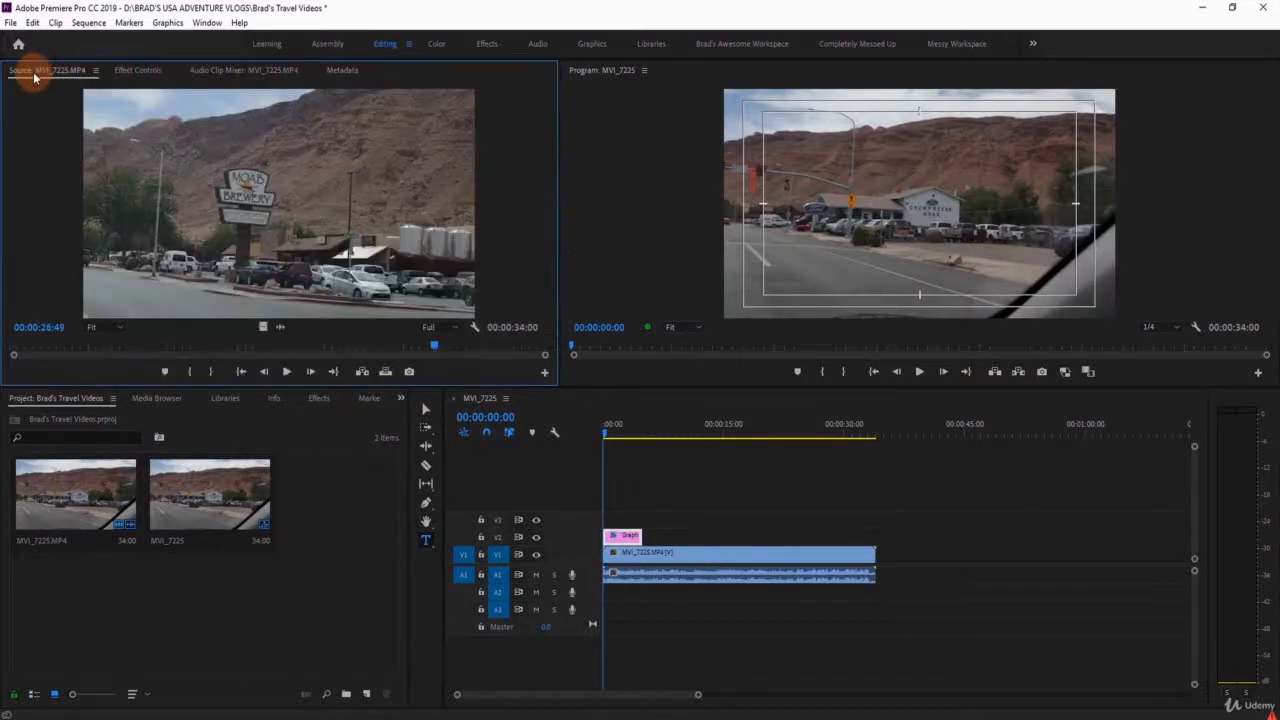
{"action": "left_click", "coordinate": [140, 72]}
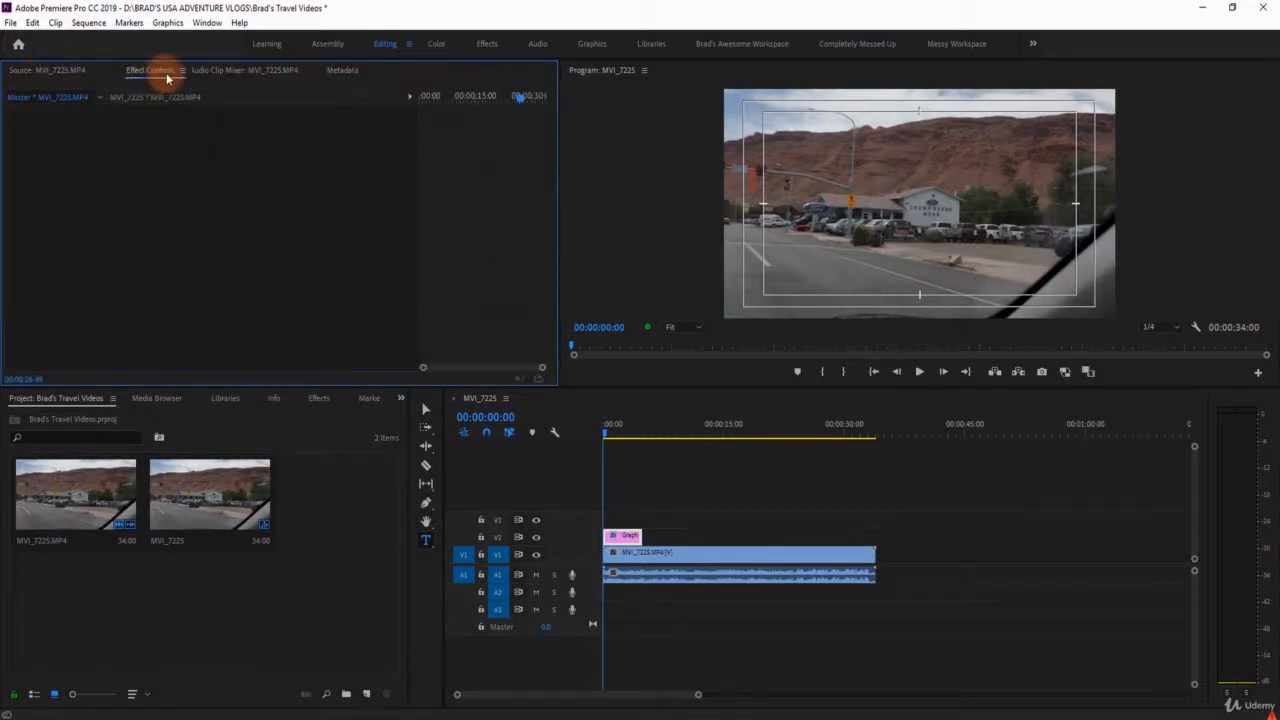
{"action": "mouse_move", "coordinate": [167, 78]}
{"action": "left_mouse_down"}
{"action": "mouse_move", "coordinate": [251, 63]}
{"action": "mouse_move", "coordinate": [363, 80]}
{"action": "mouse_move", "coordinate": [130, 93]}
{"action": "mouse_move", "coordinate": [303, 77]}
{"action": "mouse_move", "coordinate": [226, 88]}
{"action": "mouse_move", "coordinate": [286, 77]}
{"action": "mouse_move", "coordinate": [163, 77]}
{"action": "left_mouse_up"}
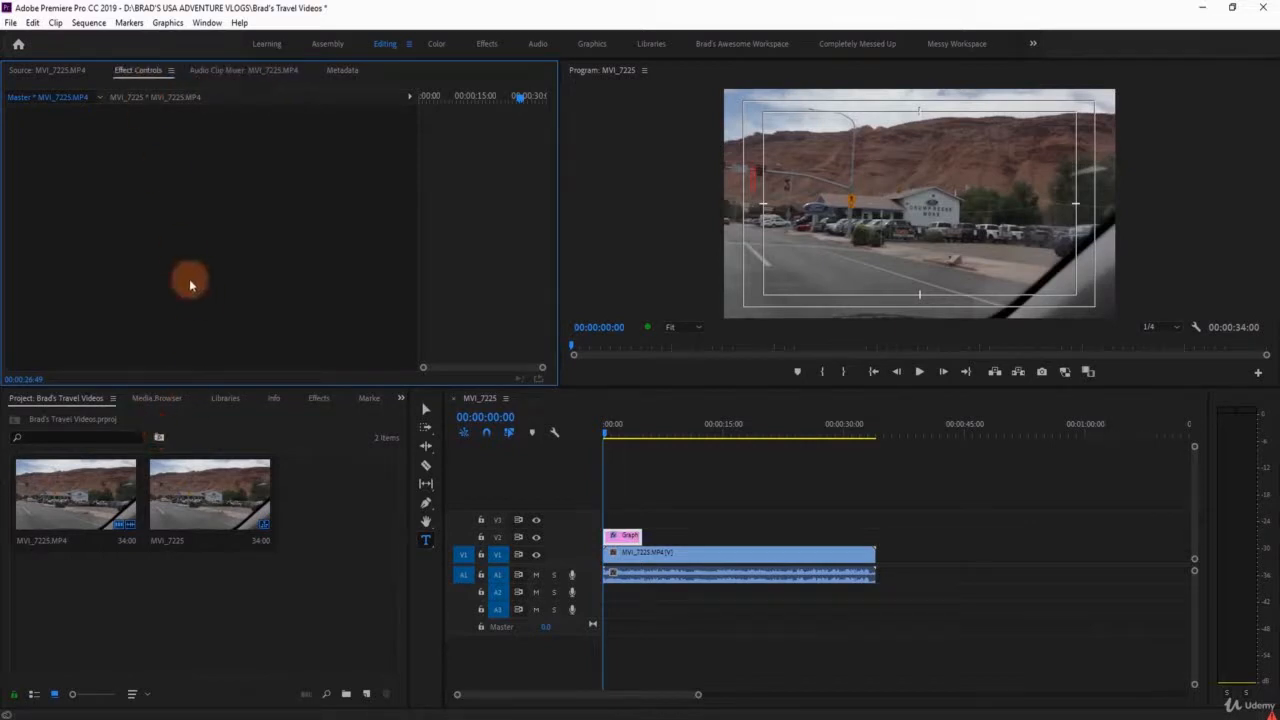
Look through the Media Browser, Libraries, Info, Effects, Markers and History panels grouped with the Project panel, and return to the Project panel.
{"action": "left_click", "coordinate": [318, 550]}
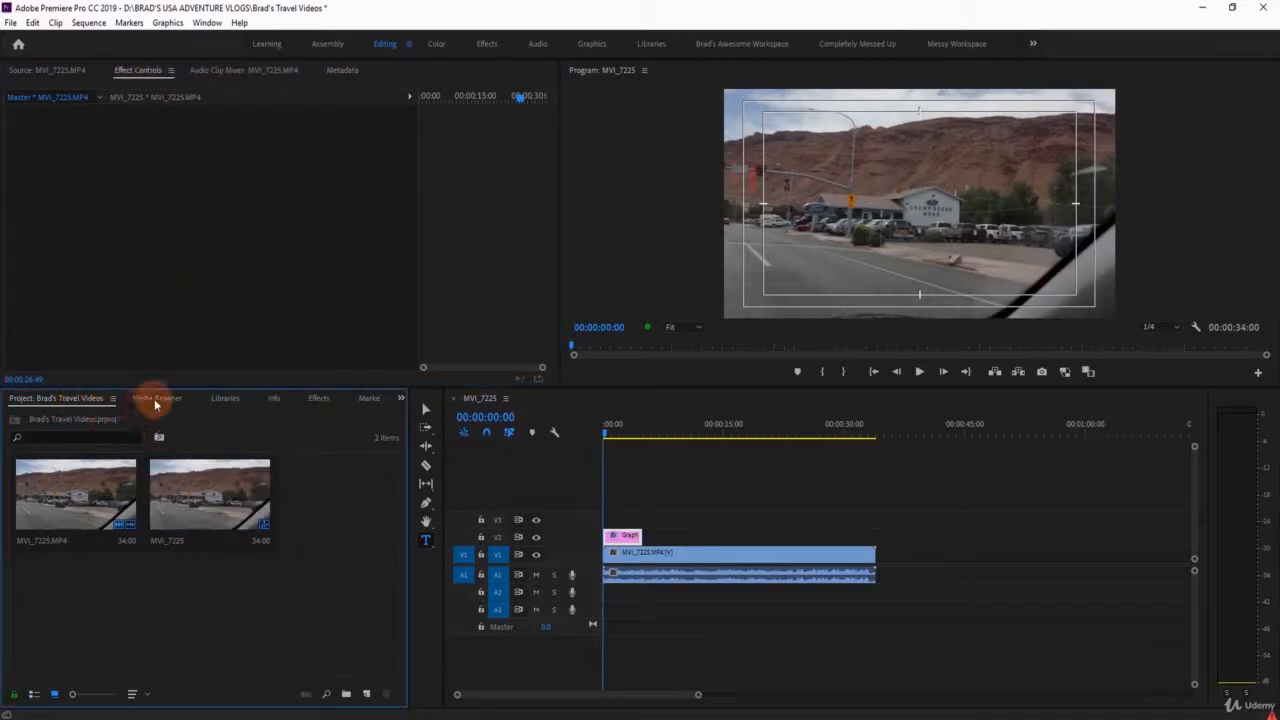
{"action": "left_click", "coordinate": [155, 400]}
{"action": "left_click", "coordinate": [226, 399]}
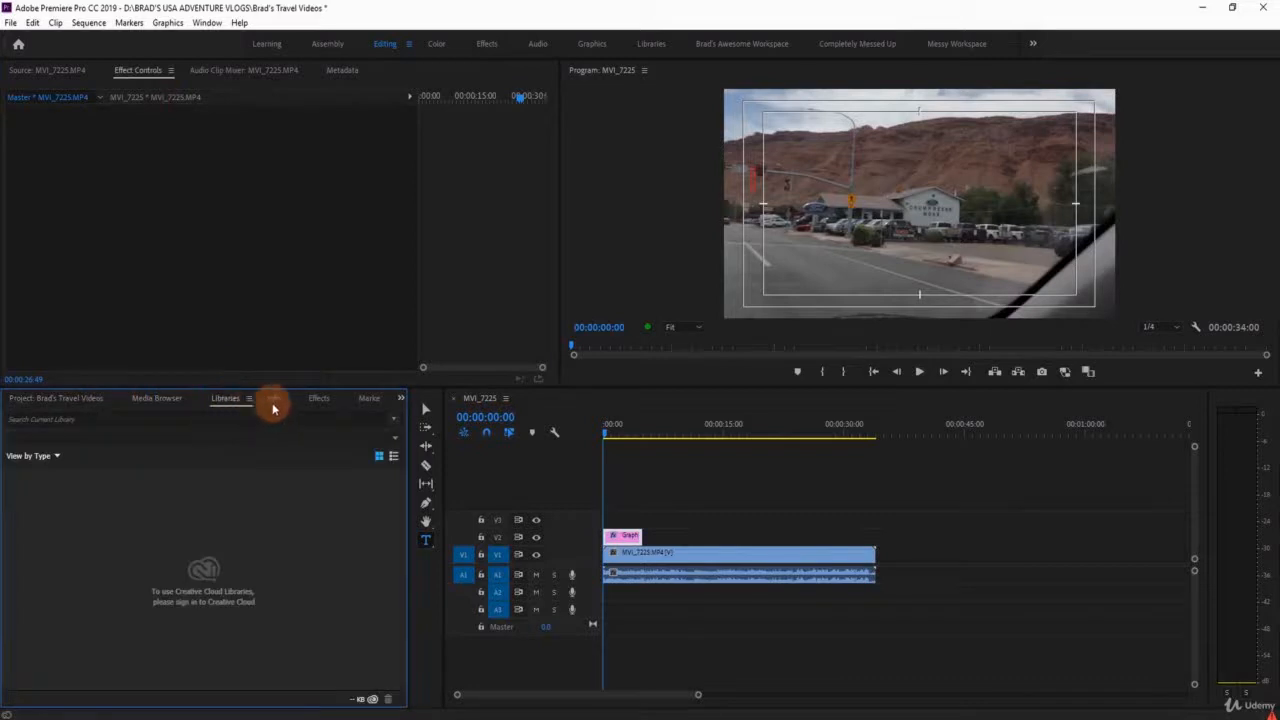
{"action": "left_click", "coordinate": [274, 399]}
{"action": "left_click", "coordinate": [318, 399]}
{"action": "left_click", "coordinate": [366, 399]}
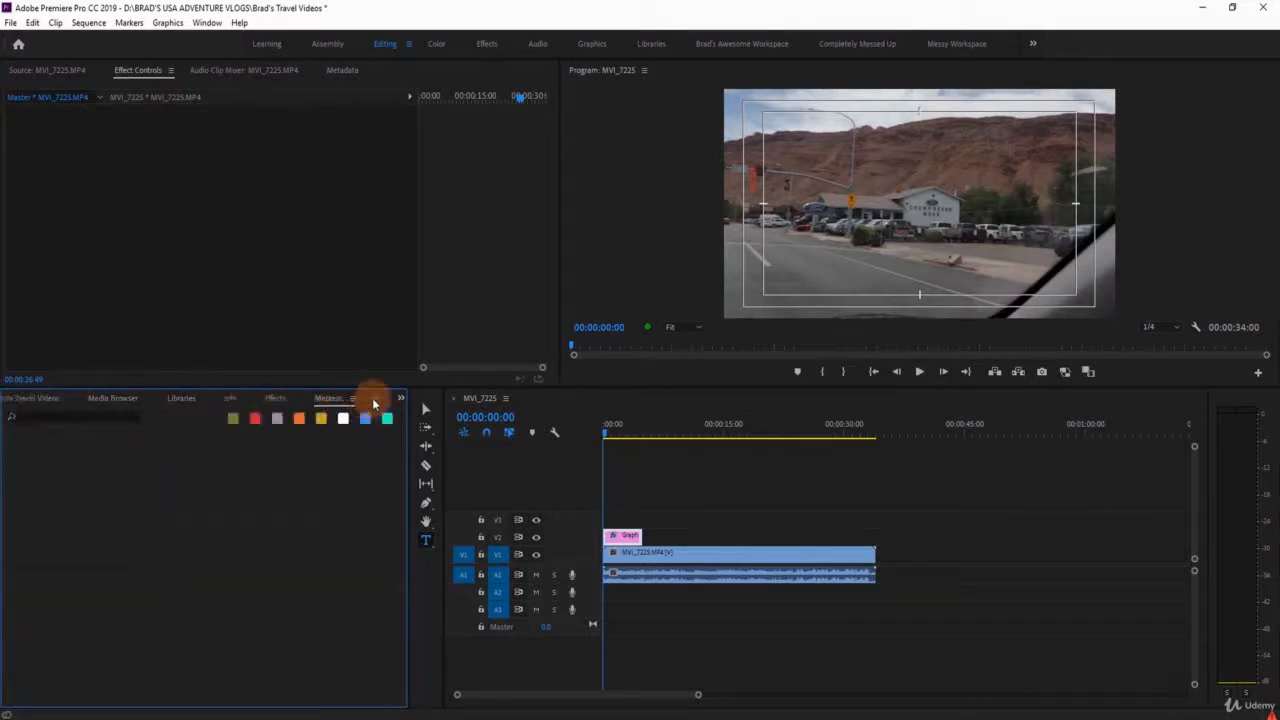
{"action": "left_click", "coordinate": [373, 400]}
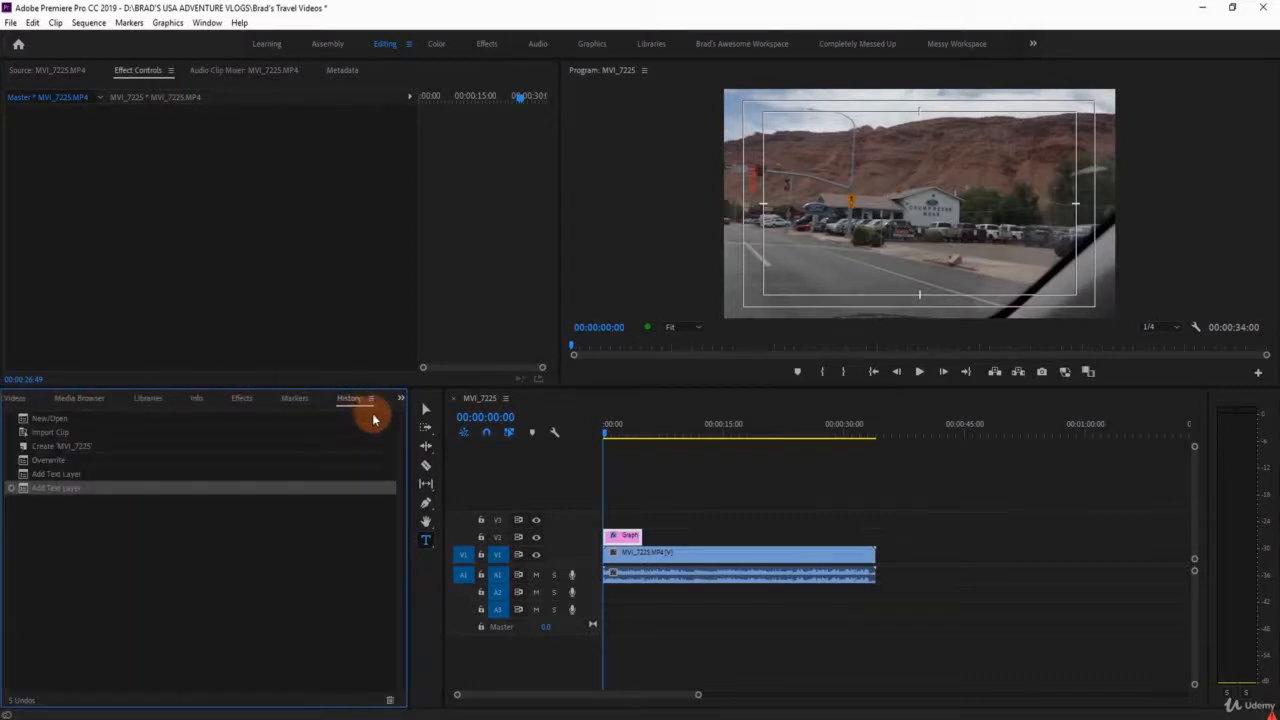
{"action": "left_click", "coordinate": [403, 398]}
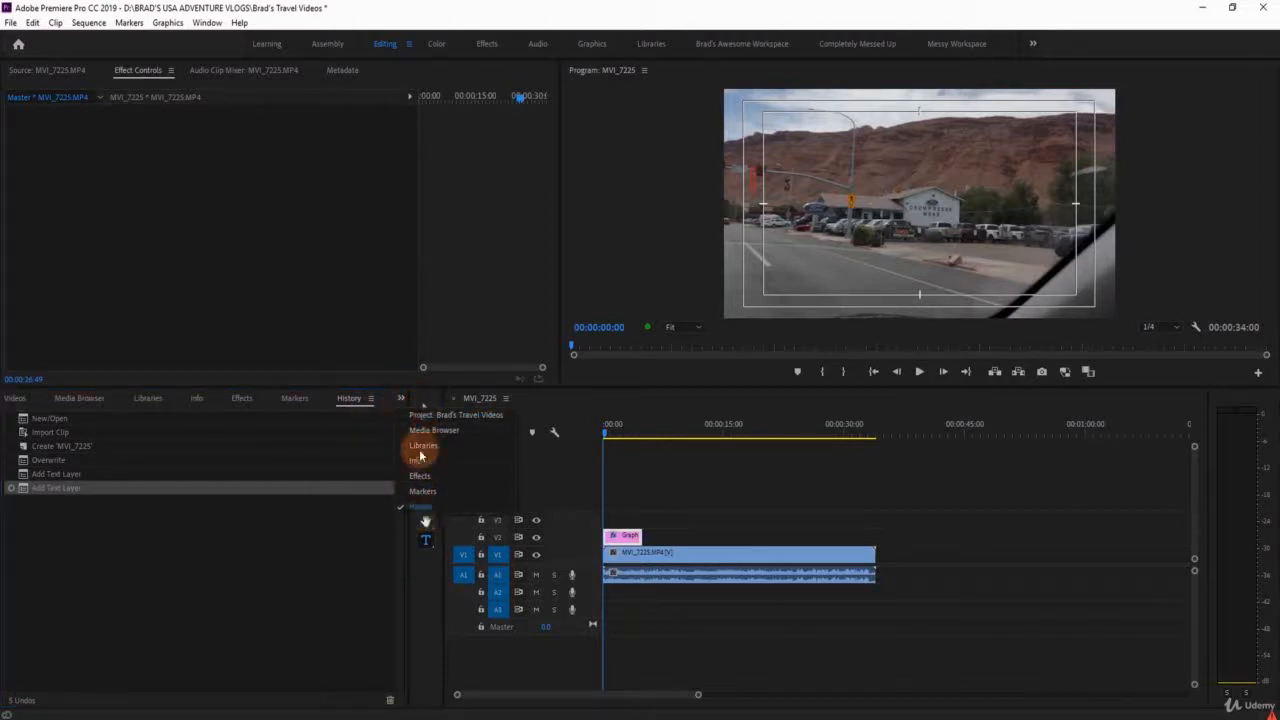
{"action": "left_click", "coordinate": [460, 415]}
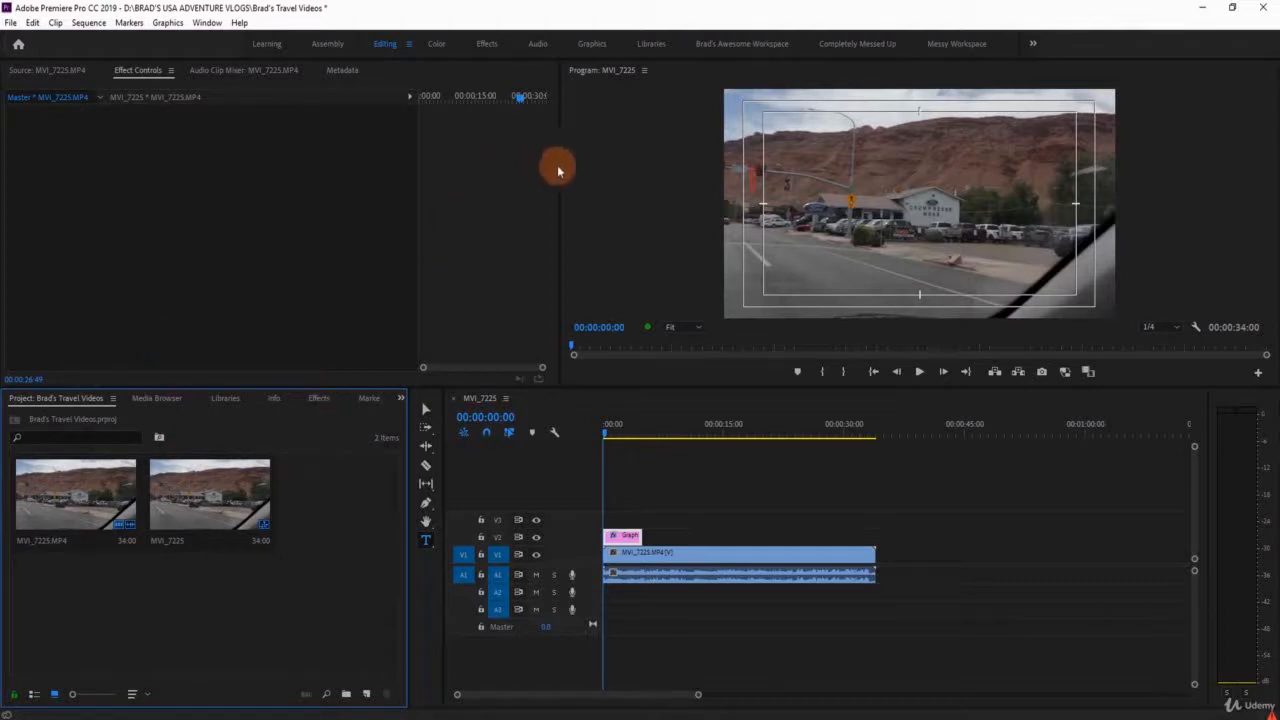
Narrow the Source monitor's panel group, make the lower panels taller, and move the Timeline playhead to 00:00:07:19.
{"action": "left_click_drag", "start_coordinate": [558, 170], "coordinate": [350, 200]}
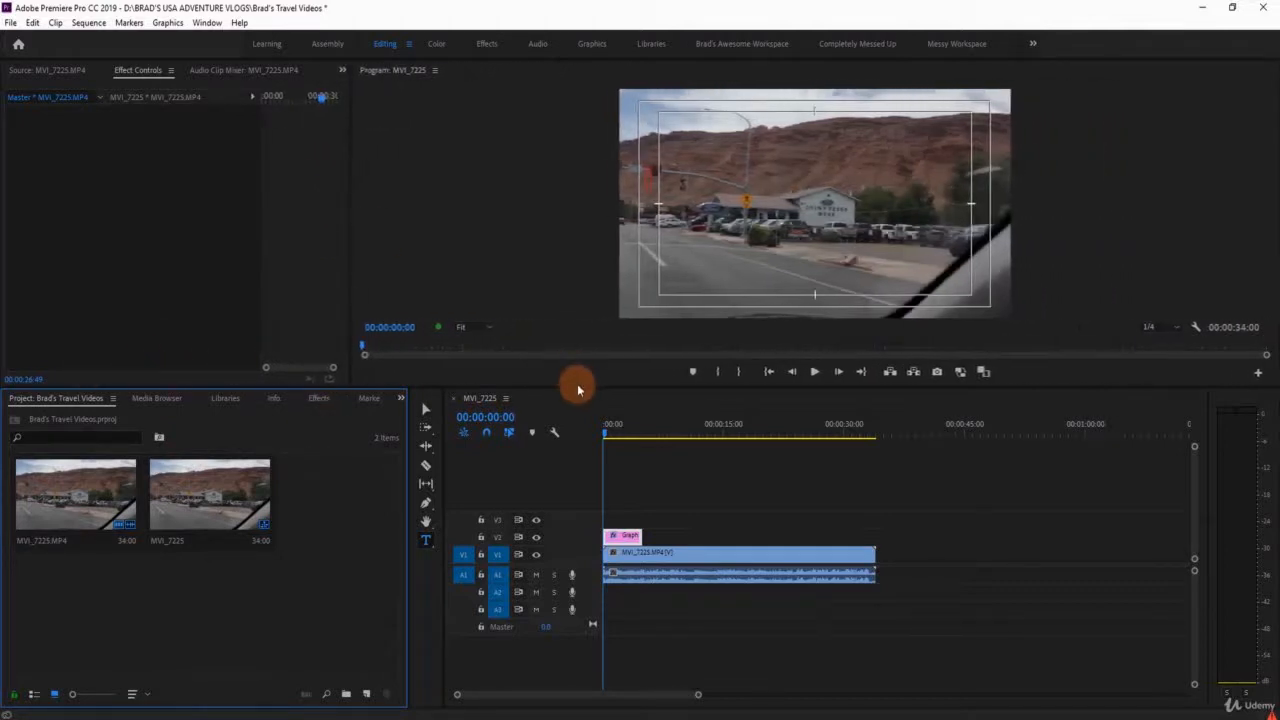
{"action": "left_click_drag", "start_coordinate": [580, 387], "coordinate": [635, 325]}
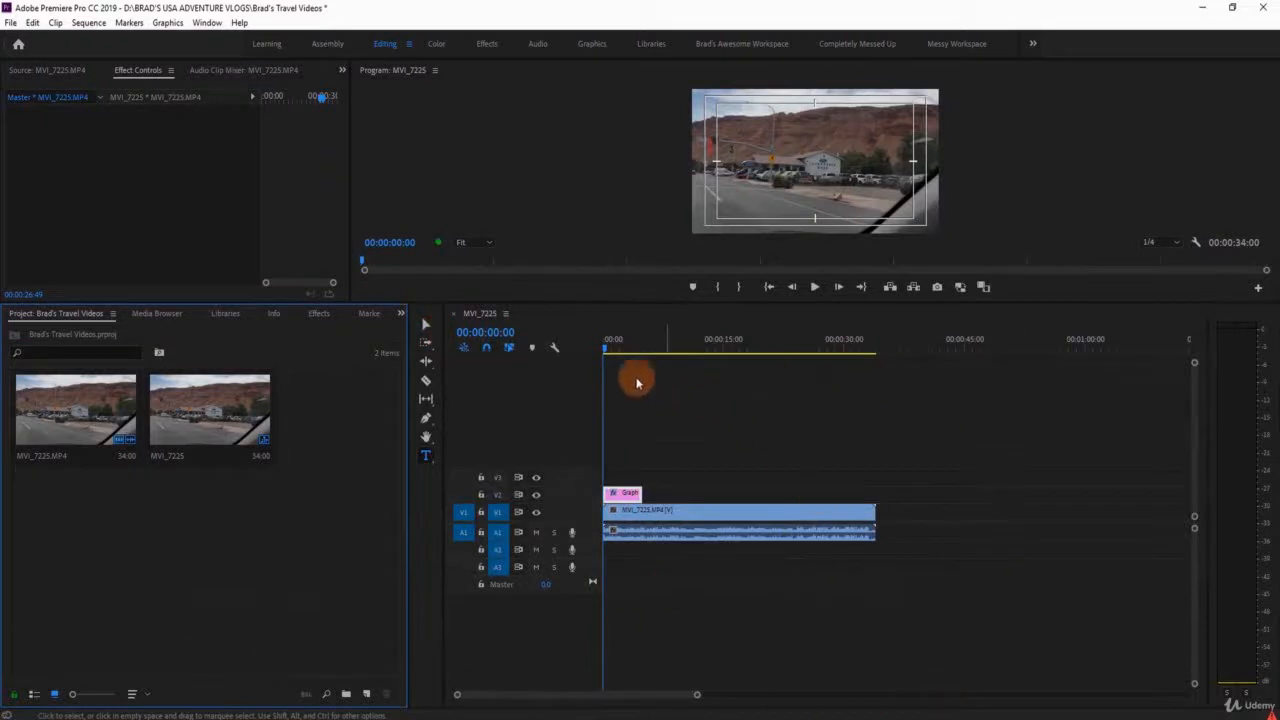
{"action": "left_click_drag", "start_coordinate": [777, 343], "coordinate": [661, 343]}
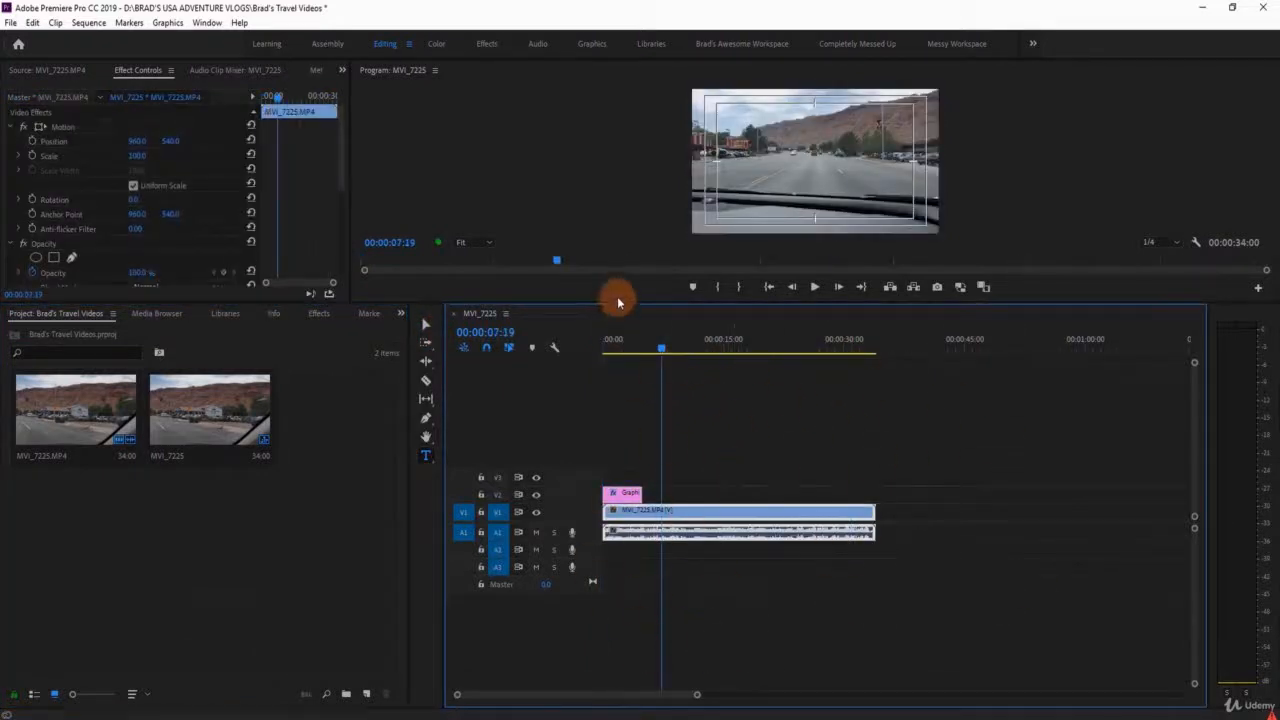
Try several heights for the Timeline and Project panels, ending with the upper monitors enlarged again.
{"action": "left_click_drag", "start_coordinate": [614, 303], "coordinate": [616, 254]}
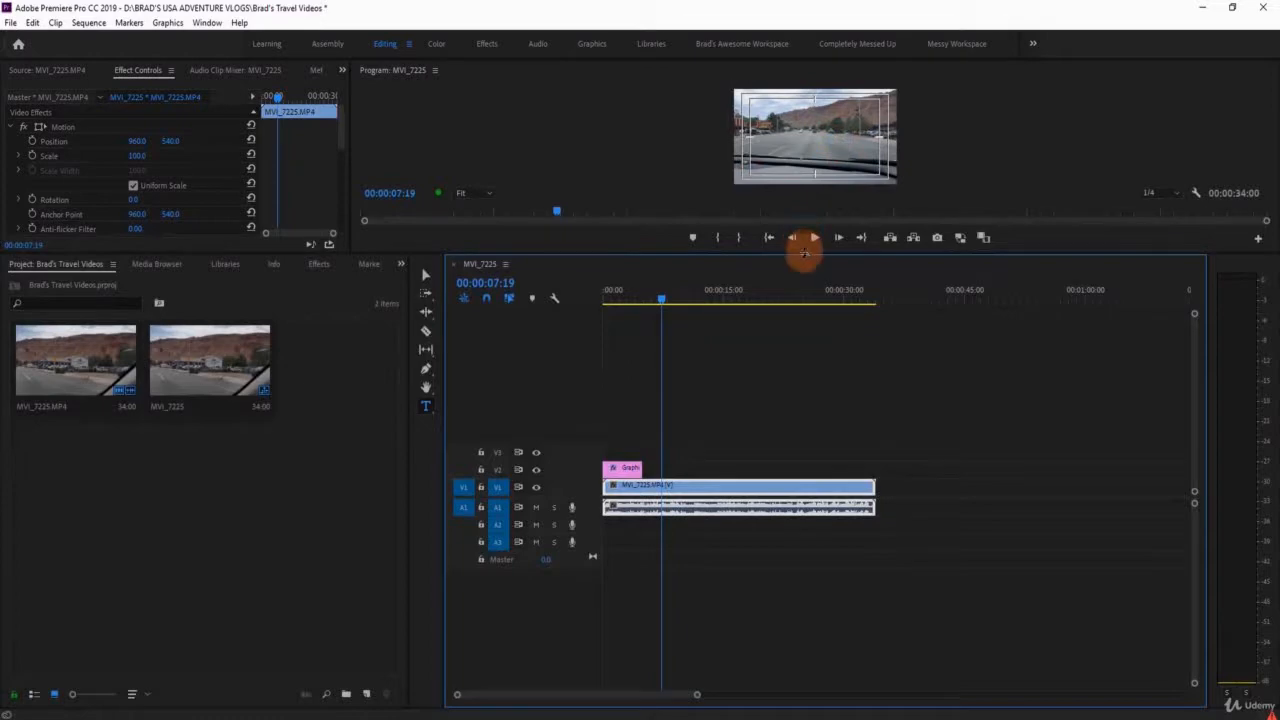
{"action": "left_click_drag", "start_coordinate": [803, 253], "coordinate": [846, 320]}
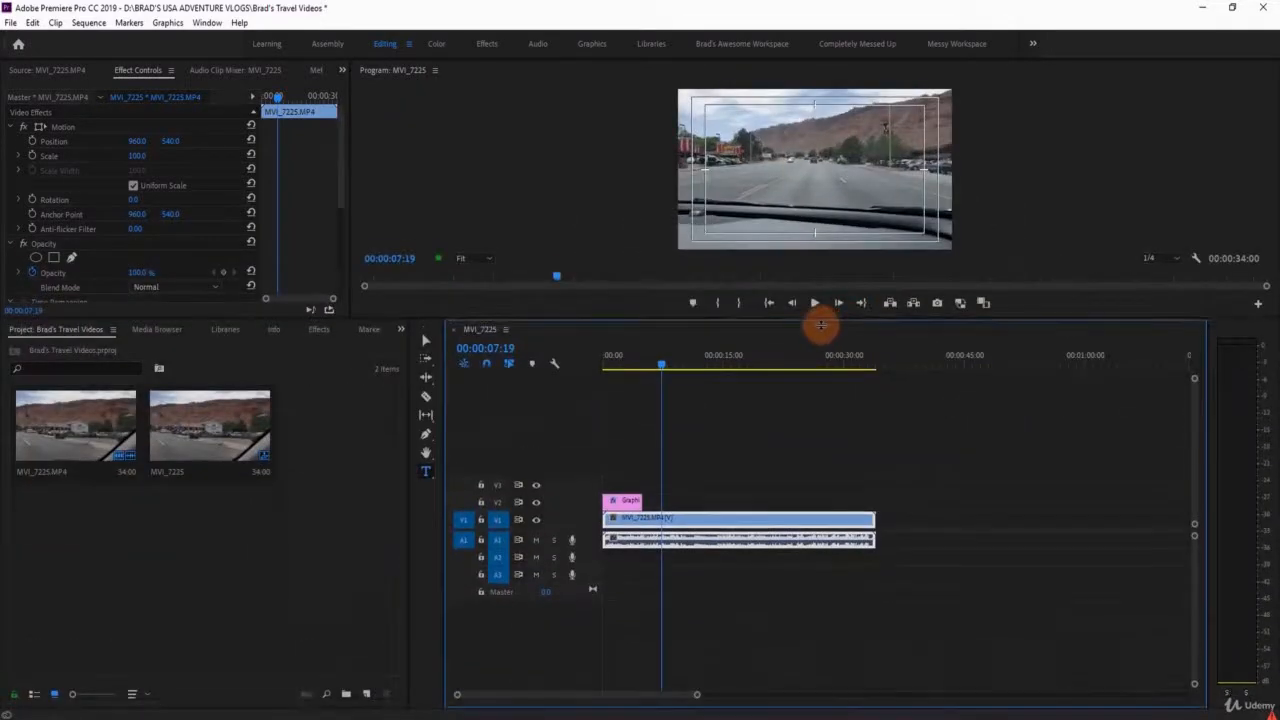
{"action": "left_click_drag", "start_coordinate": [406, 320], "coordinate": [403, 396]}
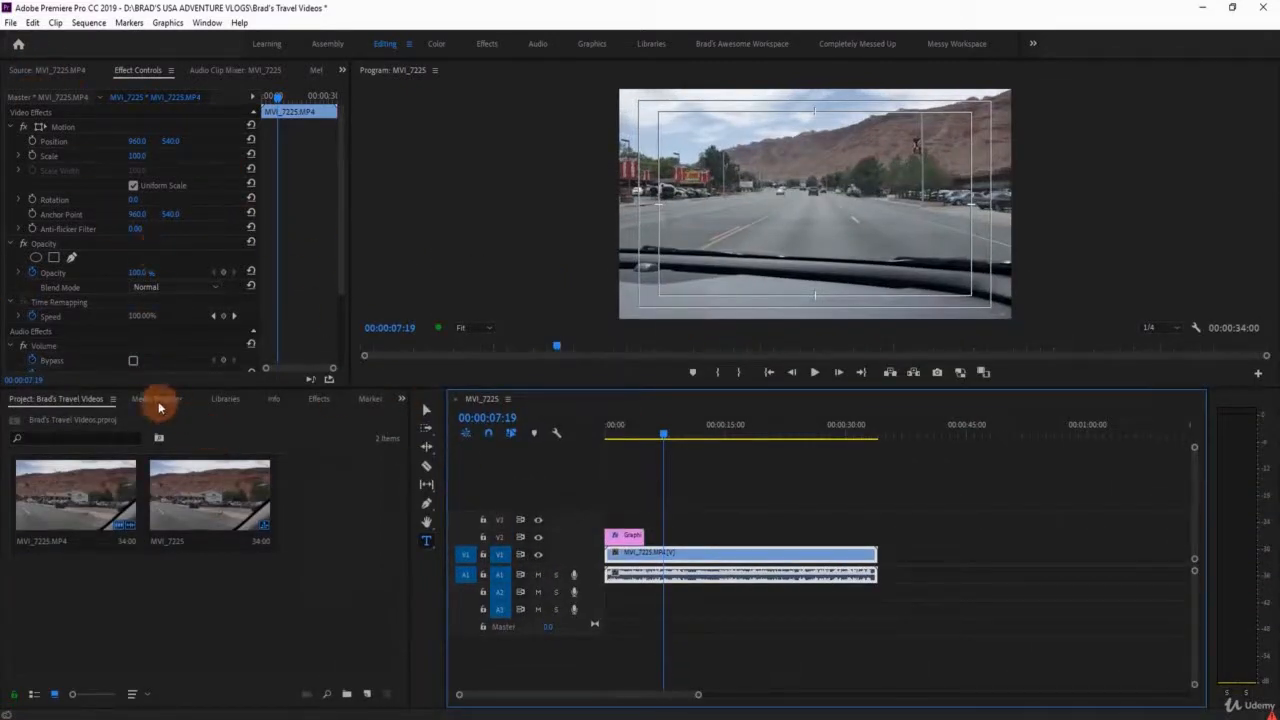
Dock the Project panel in its own frame beside the Program monitor, on the side away from the Source monitor.
{"action": "left_click", "coordinate": [67, 404]}
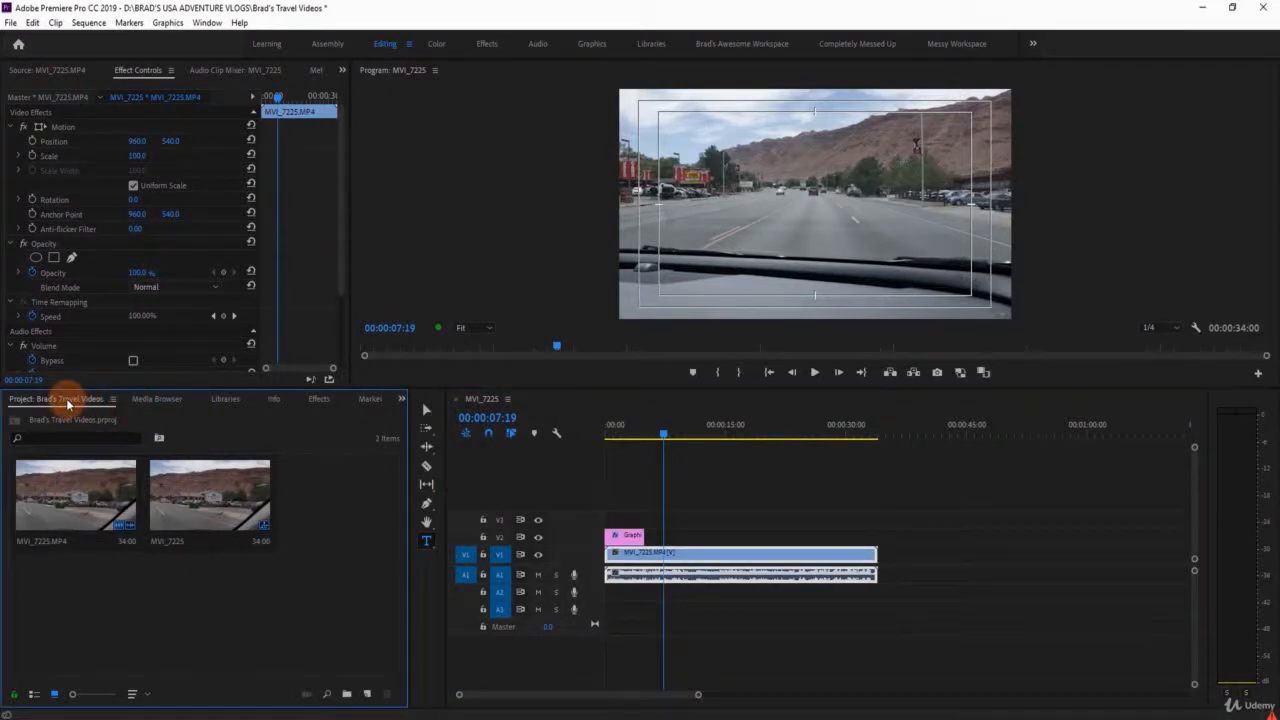
{"action": "left_click_drag", "start_coordinate": [67, 404], "coordinate": [1272, 160]}
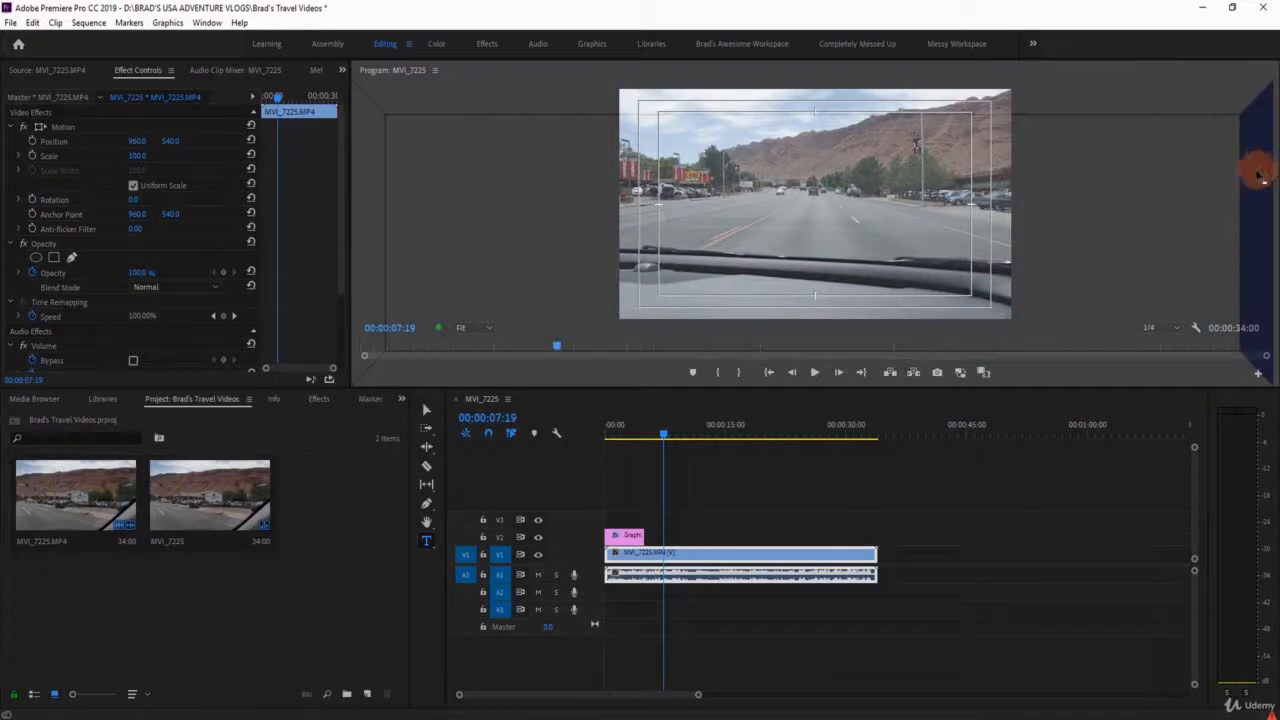
{"action": "left_click_drag", "start_coordinate": [1259, 174], "coordinate": [1258, 174]}
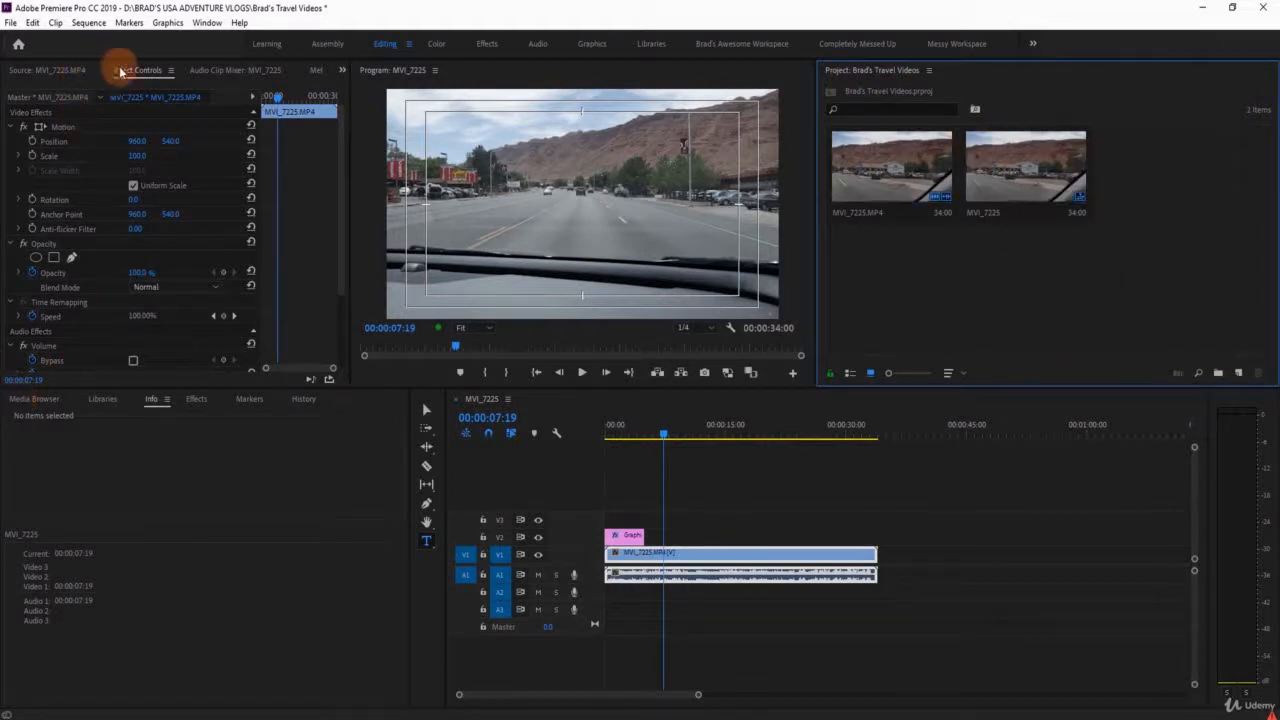
Move Effect Controls into the Timeline's panel group and the Audio Clip Mixer into the group holding Libraries, Info and Effects.
{"action": "left_click_drag", "start_coordinate": [137, 75], "coordinate": [591, 407]}
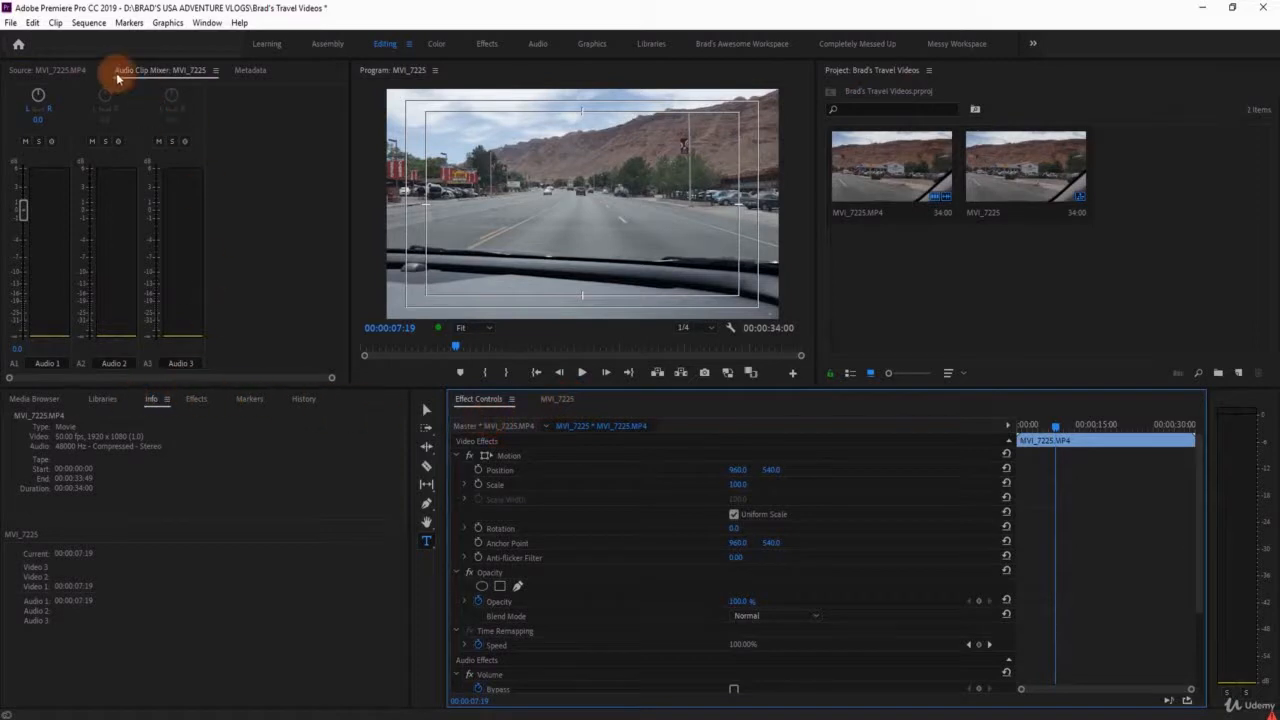
{"action": "left_click_drag", "start_coordinate": [150, 70], "coordinate": [181, 500]}
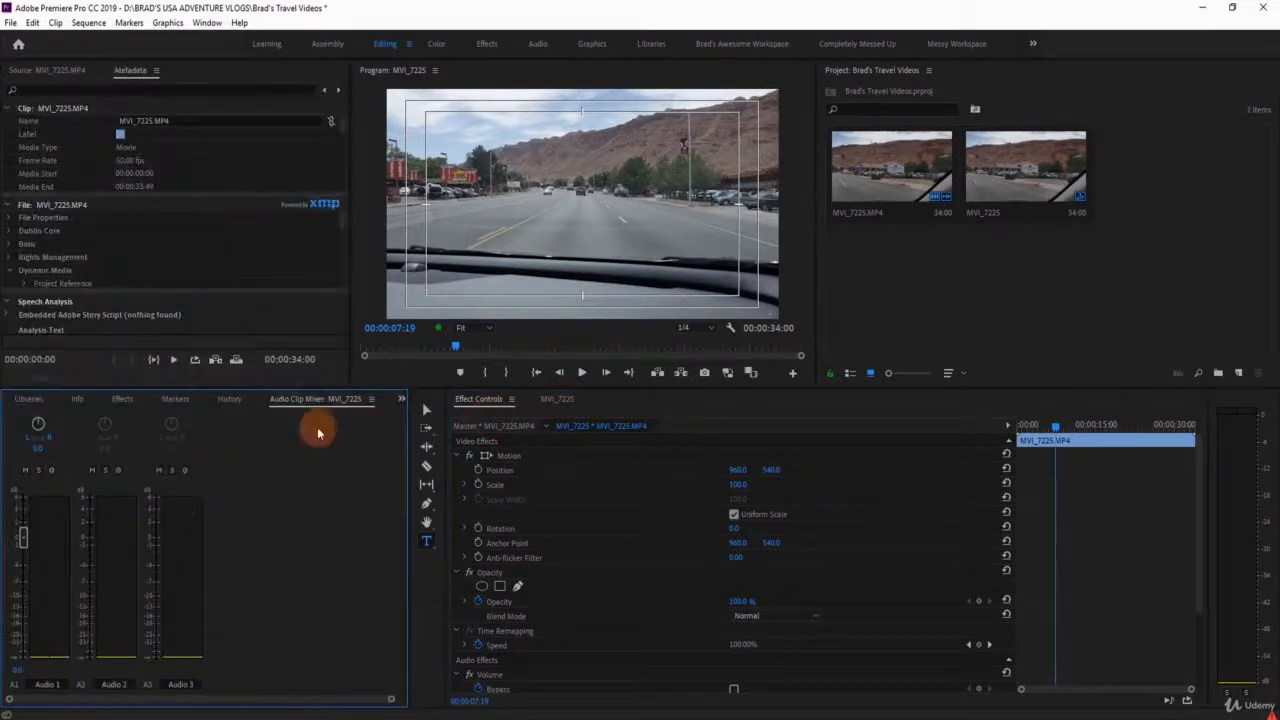
{"action": "left_click", "coordinate": [1243, 404]}
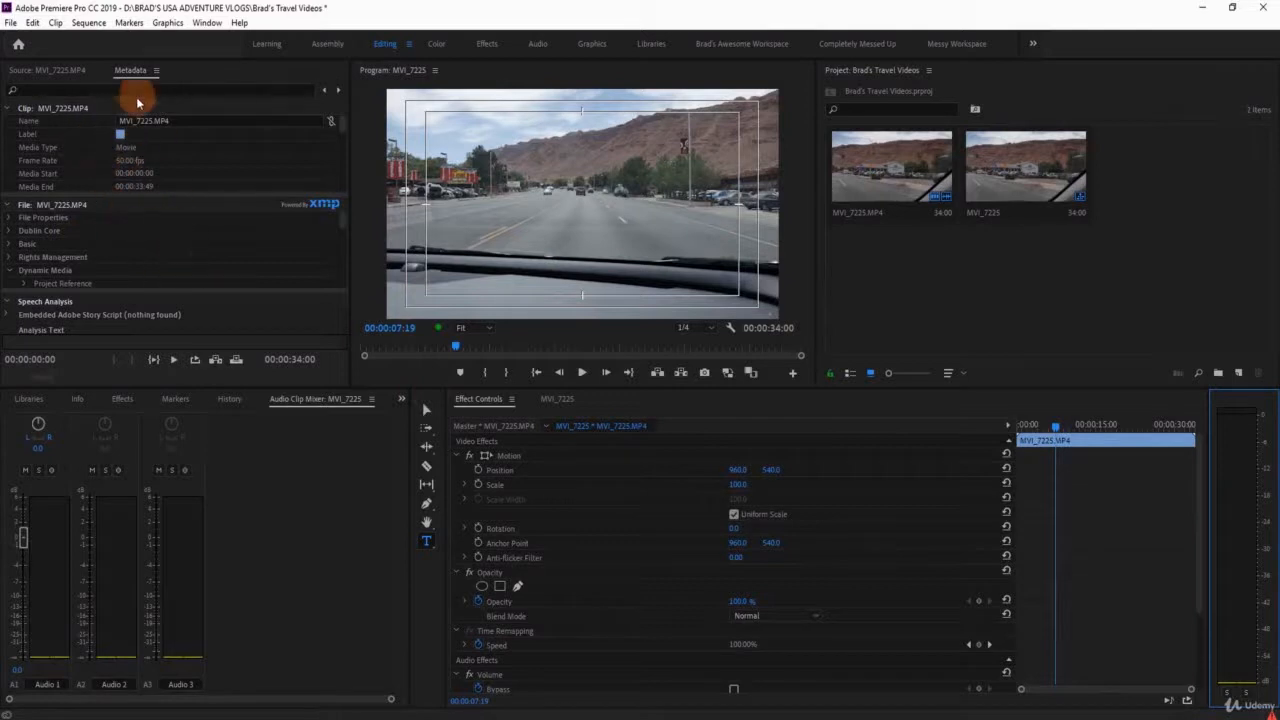
Reset the Editing workspace to its saved layout.
{"action": "left_click", "coordinate": [207, 22]}
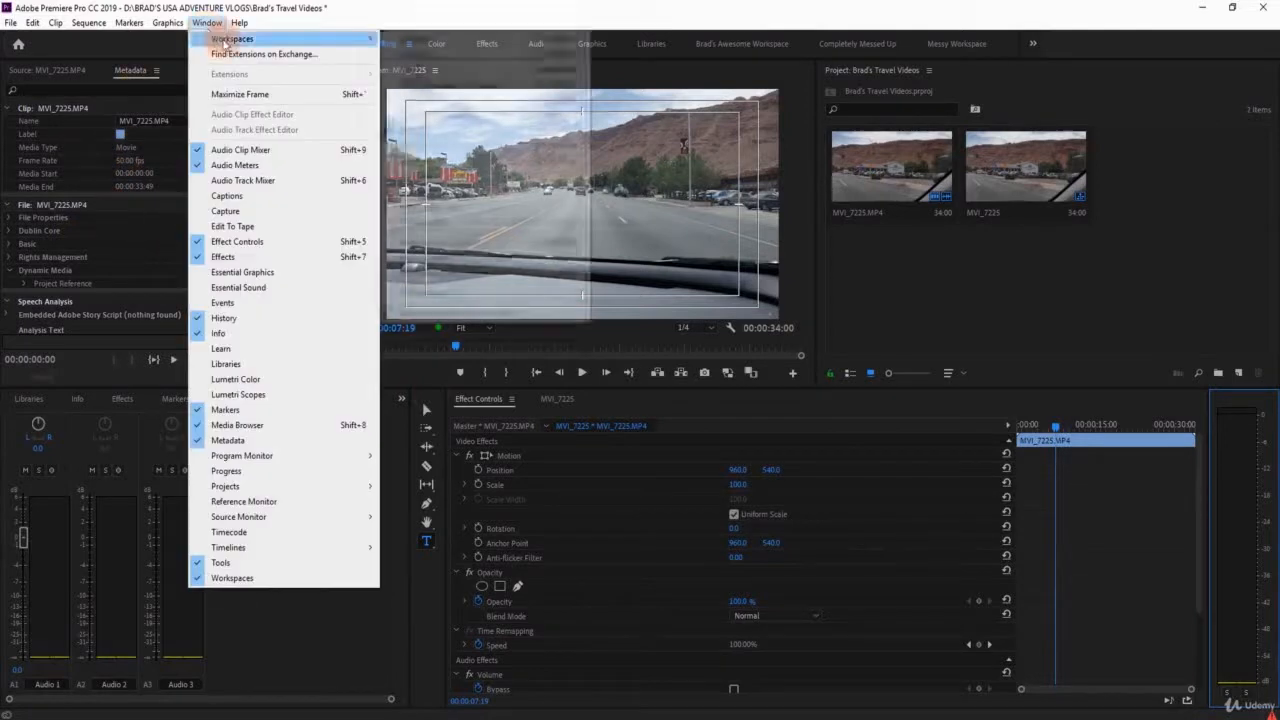
{"action": "mouse_move", "coordinate": [239, 22]}
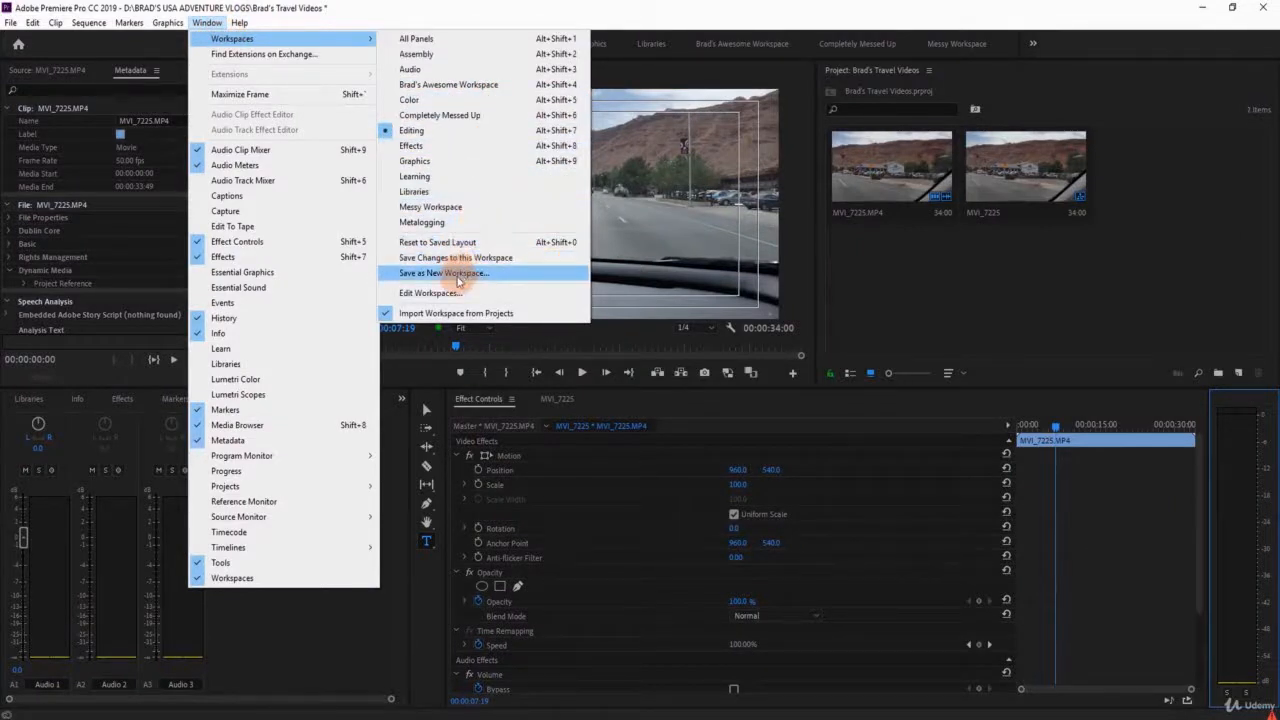
{"action": "left_click", "coordinate": [458, 244]}
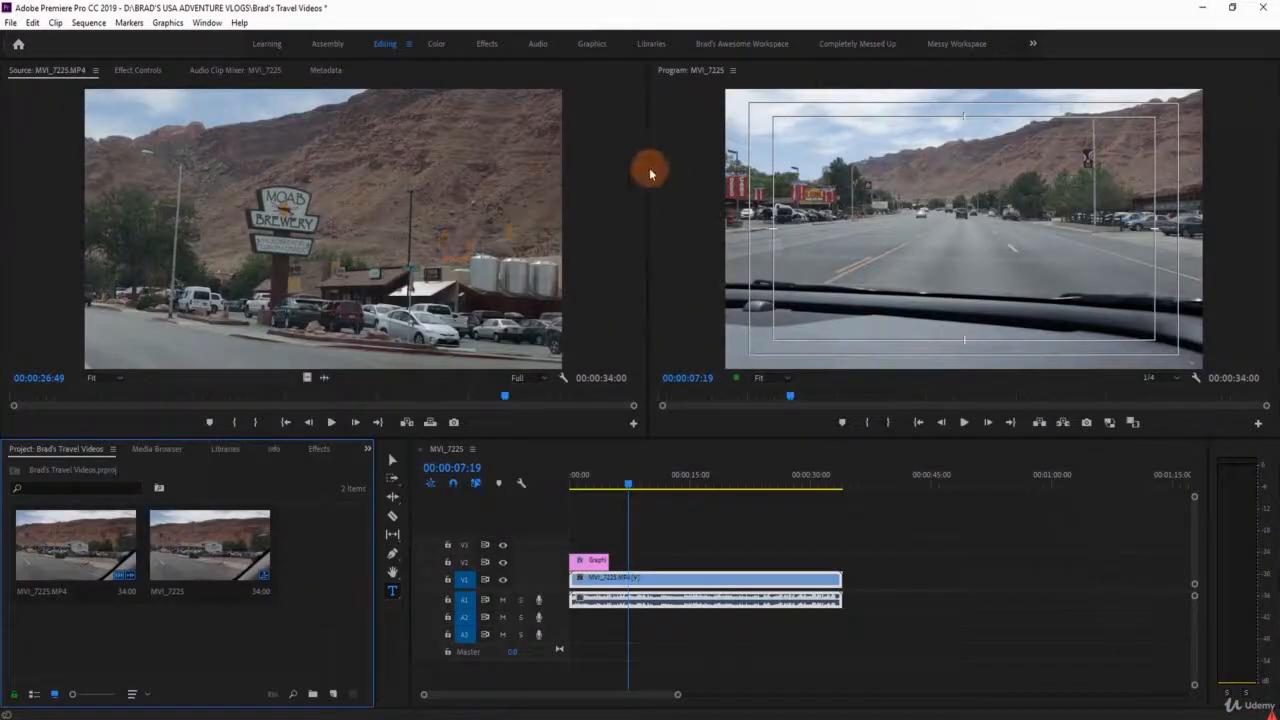
Narrow the Source monitor in favour of the Program monitor and make the Project and Timeline panels taller.
{"action": "left_click_drag", "start_coordinate": [647, 161], "coordinate": [476, 165]}
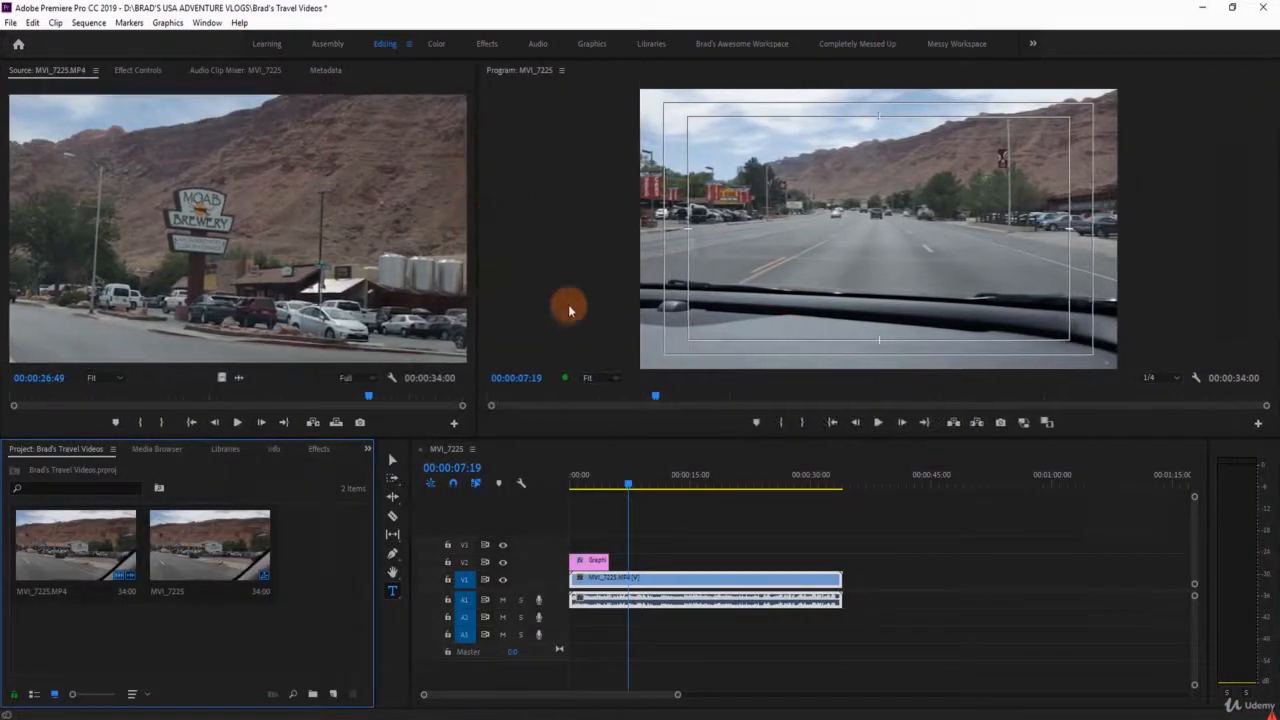
{"action": "left_click_drag", "start_coordinate": [629, 436], "coordinate": [609, 336]}
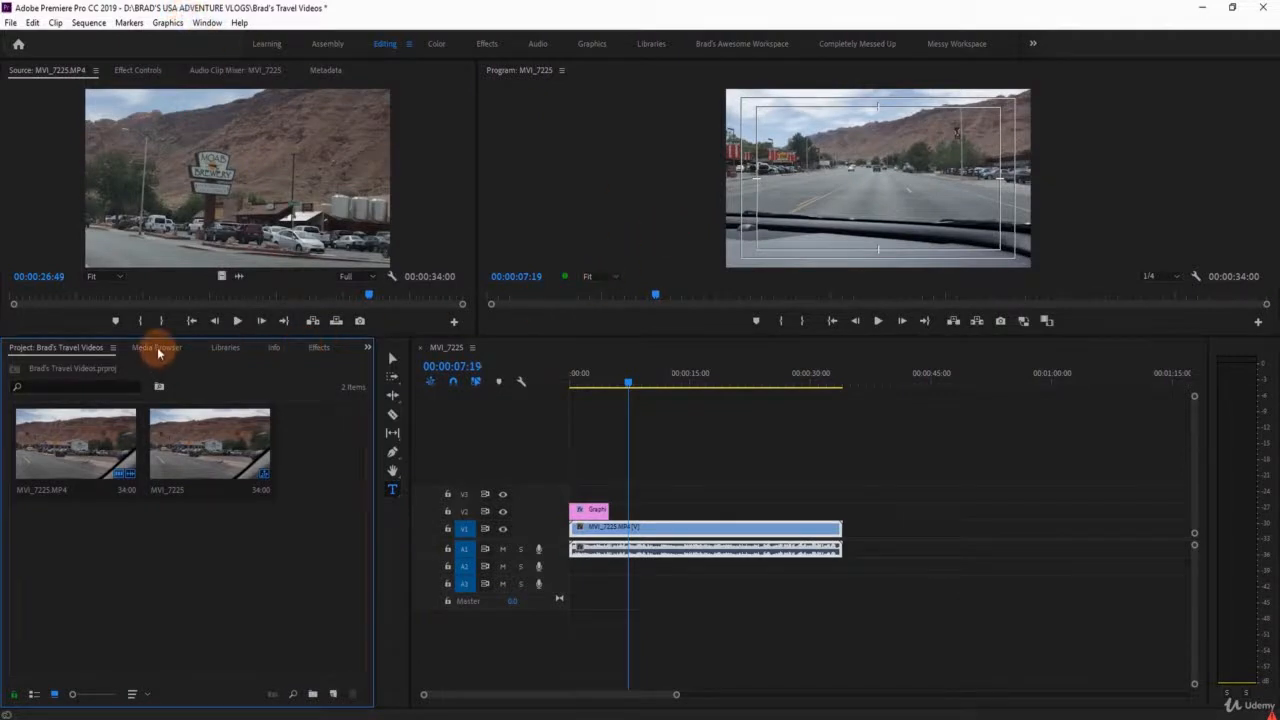
Move the Media Browser, Markers and Project panels into the Program monitor's group, Audio Clip Mixer into the Timeline's group, and Effect Controls above the Timeline.
{"action": "left_click_drag", "start_coordinate": [158, 350], "coordinate": [632, 210]}
{"action": "left_click_drag", "start_coordinate": [258, 71], "coordinate": [400, 357]}
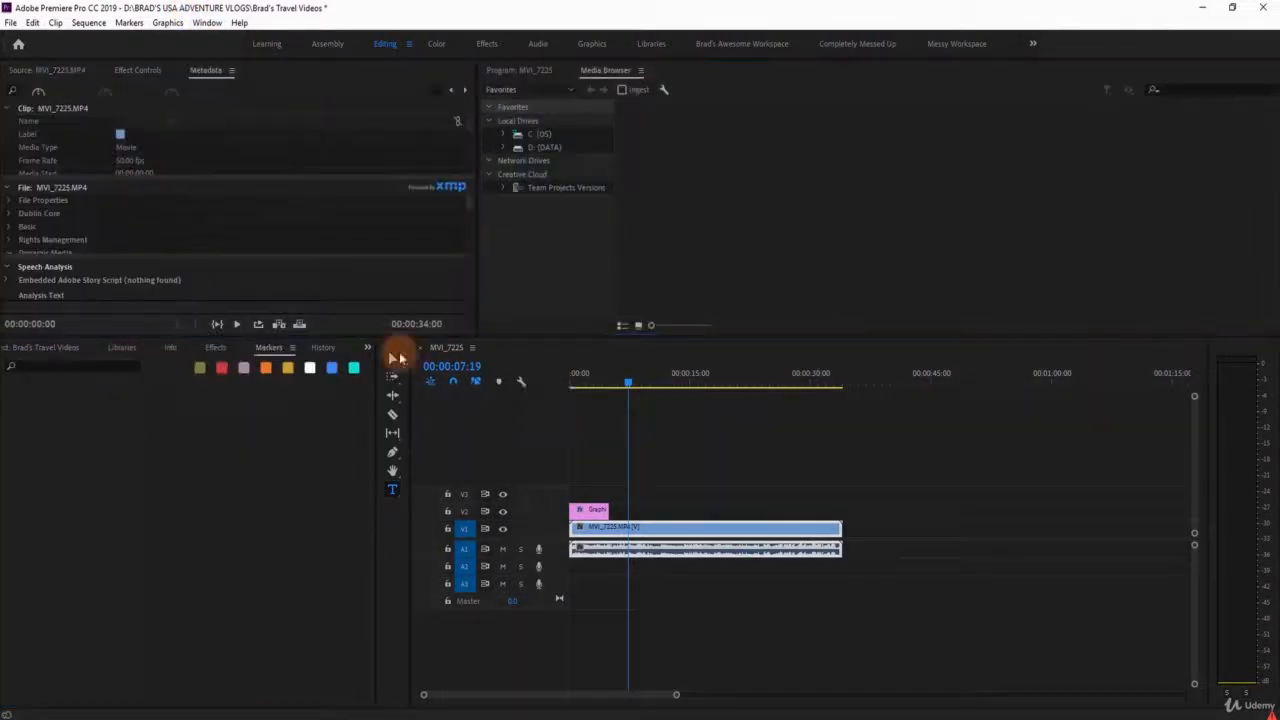
{"action": "left_click", "coordinate": [292, 348]}
{"action": "left_click_drag", "start_coordinate": [268, 348], "coordinate": [588, 212]}
{"action": "left_click_drag", "start_coordinate": [137, 70], "coordinate": [743, 390]}
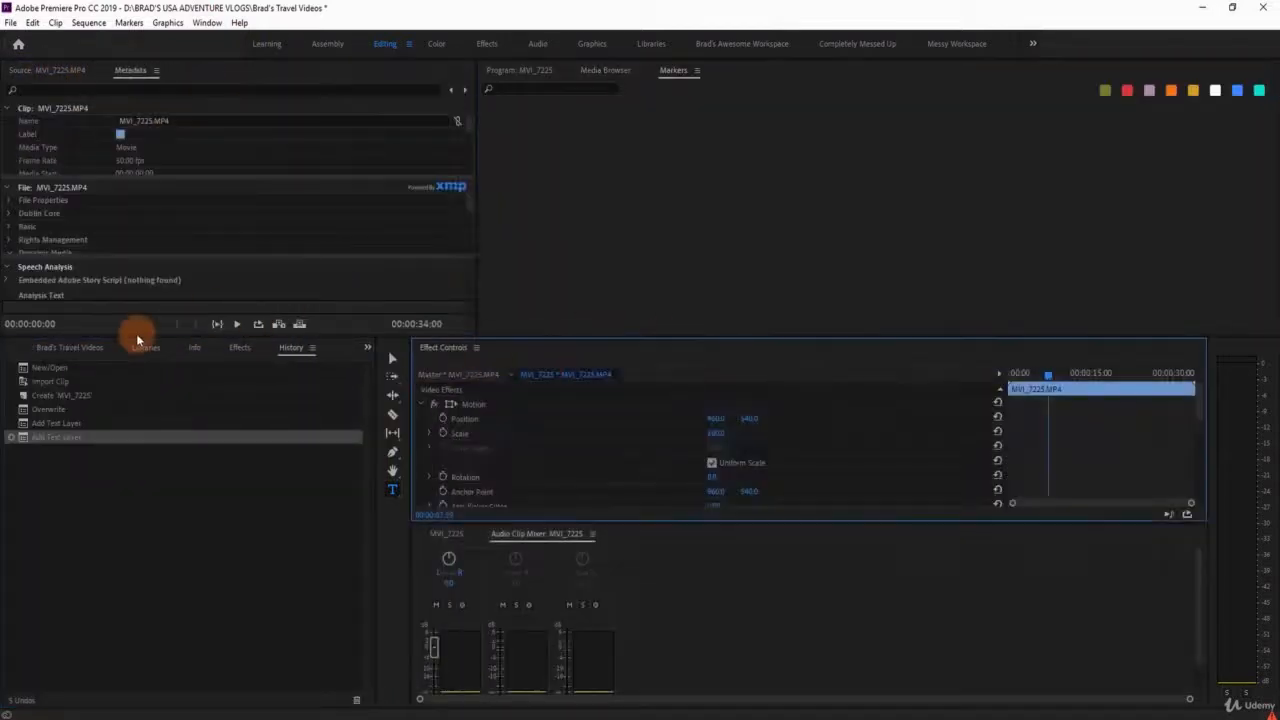
{"action": "left_click_drag", "start_coordinate": [86, 342], "coordinate": [880, 200]}
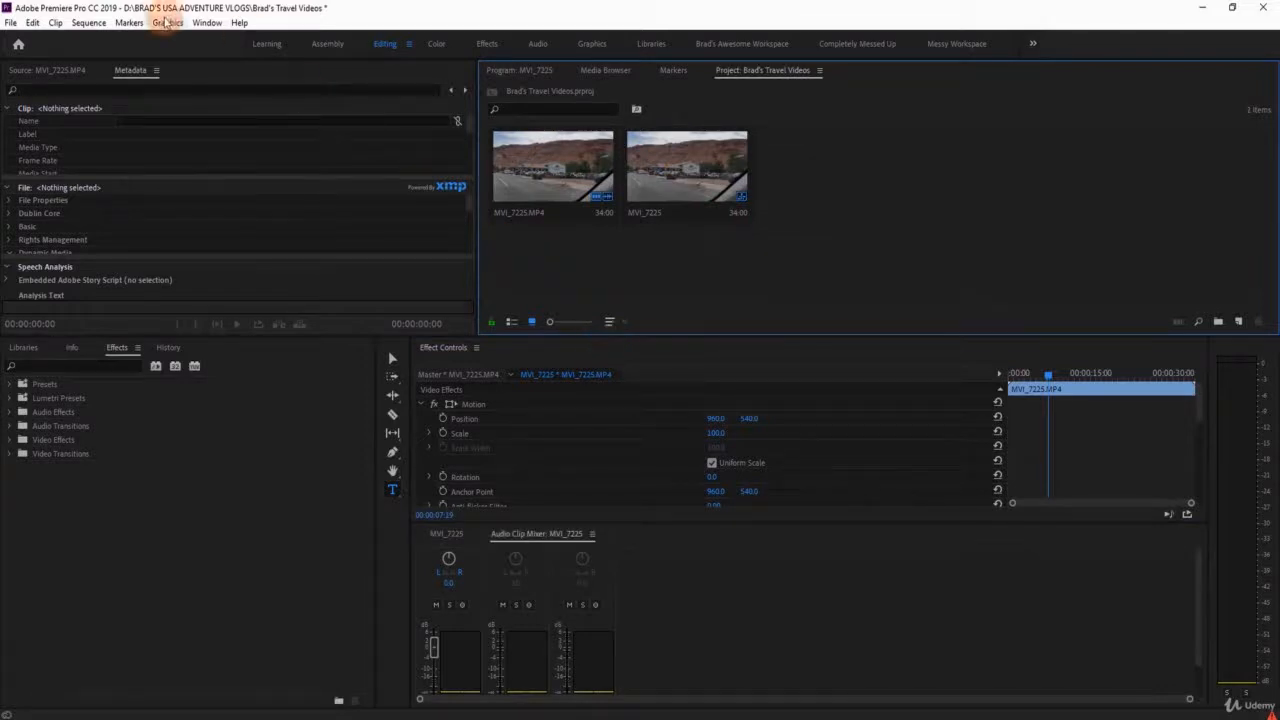
Save the current panel layout as a new workspace named "My AMAZINGGGGG new workspace".
{"action": "left_click", "coordinate": [207, 22]}
{"action": "mouse_move", "coordinate": [218, 40]}
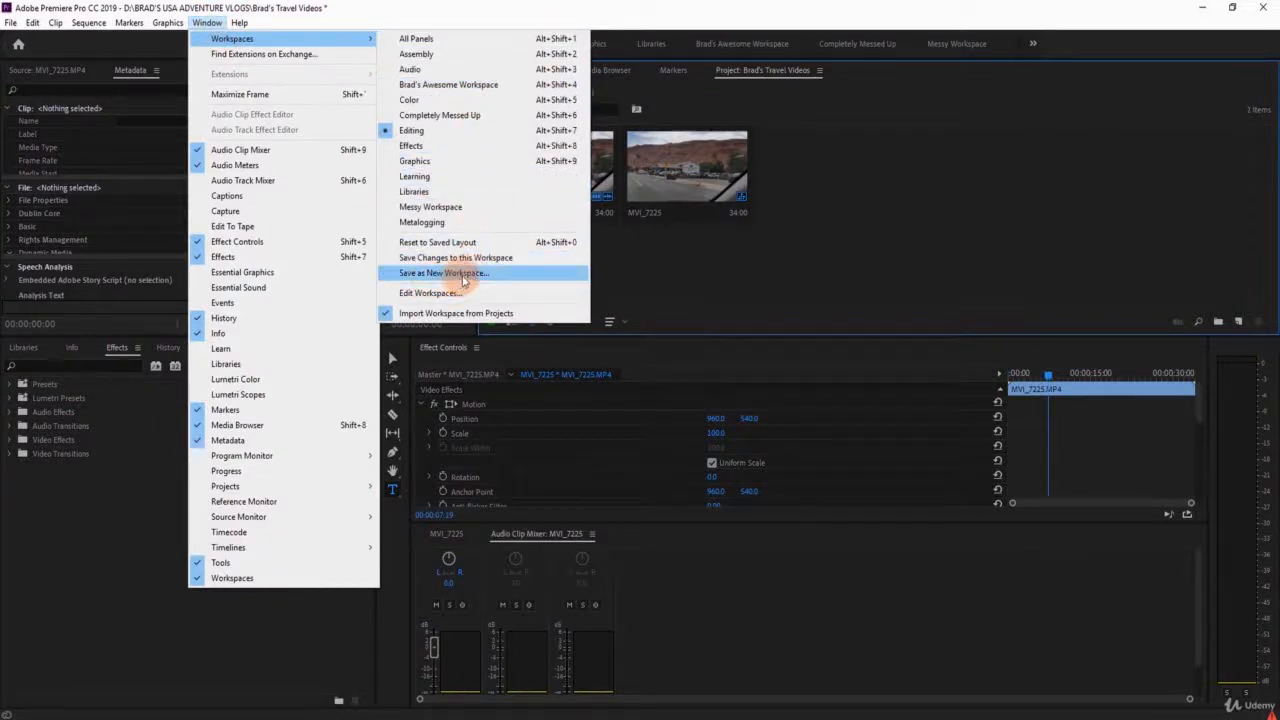
{"action": "left_click", "coordinate": [463, 273]}
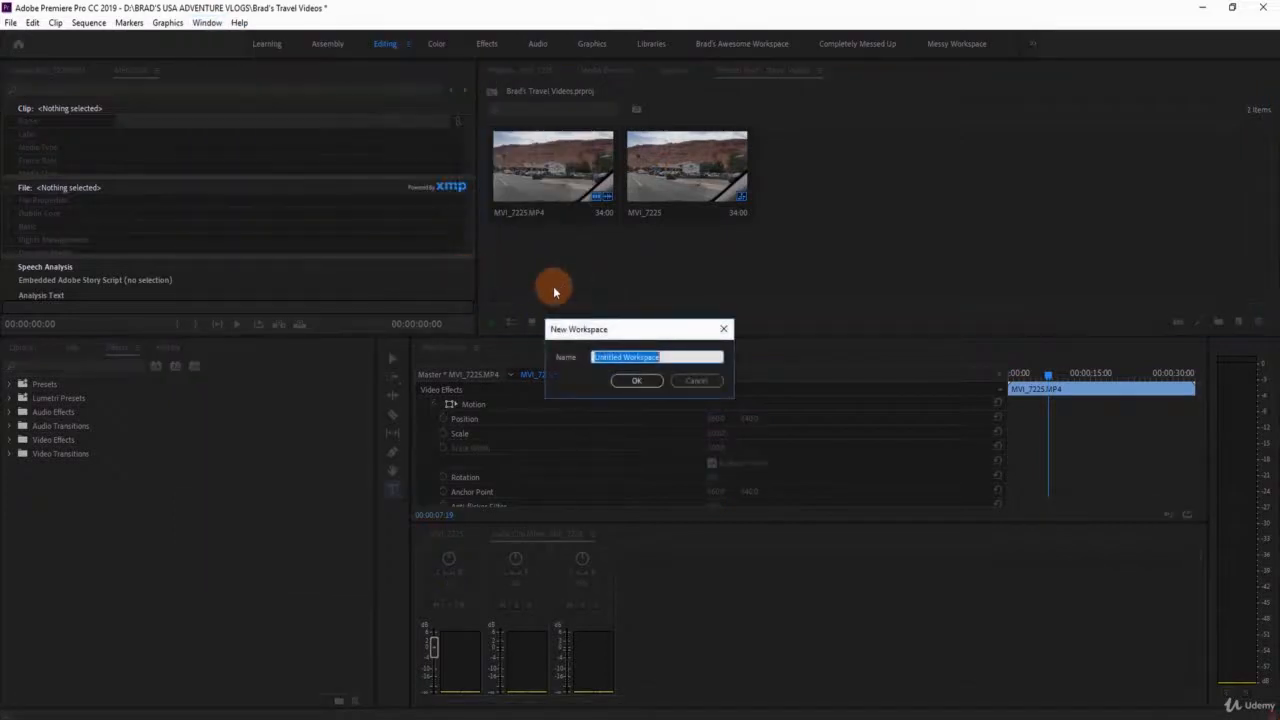
{"action": "type", "text": "M"}
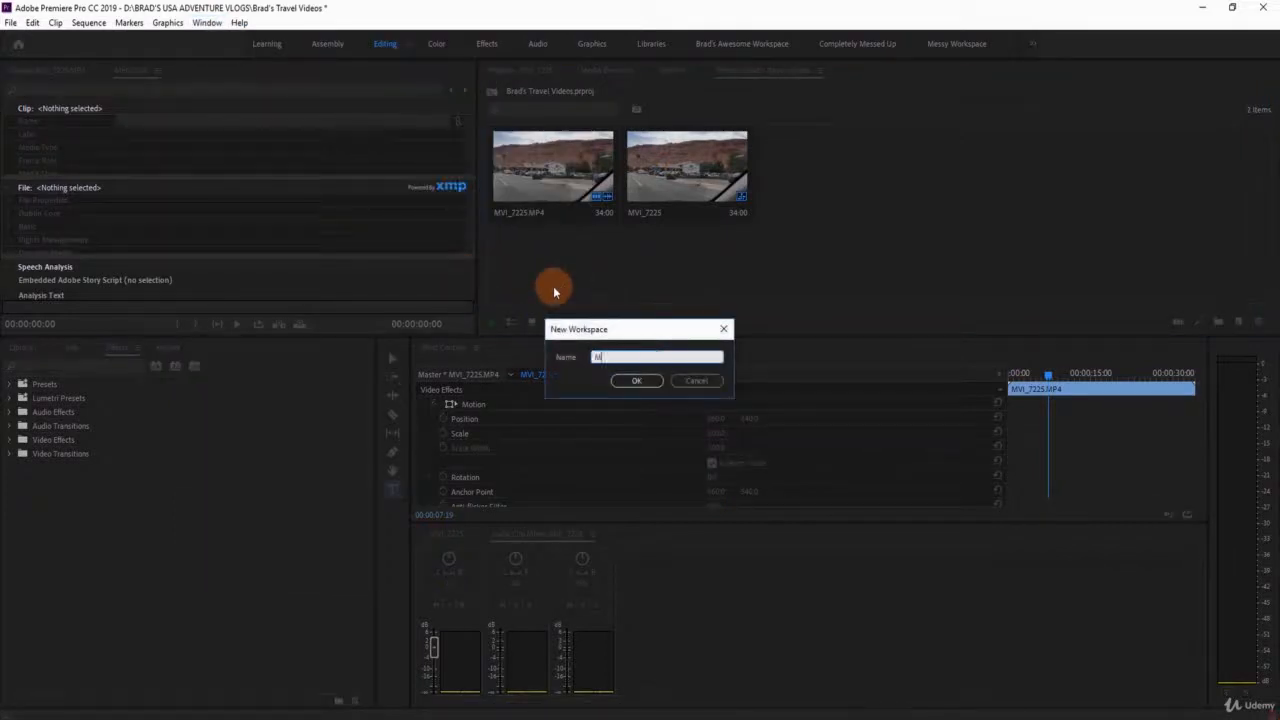
{"action": "type", "text": "y AMAZINGGGGG NE"}
{"action": "type", "text": "w wor"}
{"action": "type", "text": "kspac"}
{"action": "type", "text": "e"}
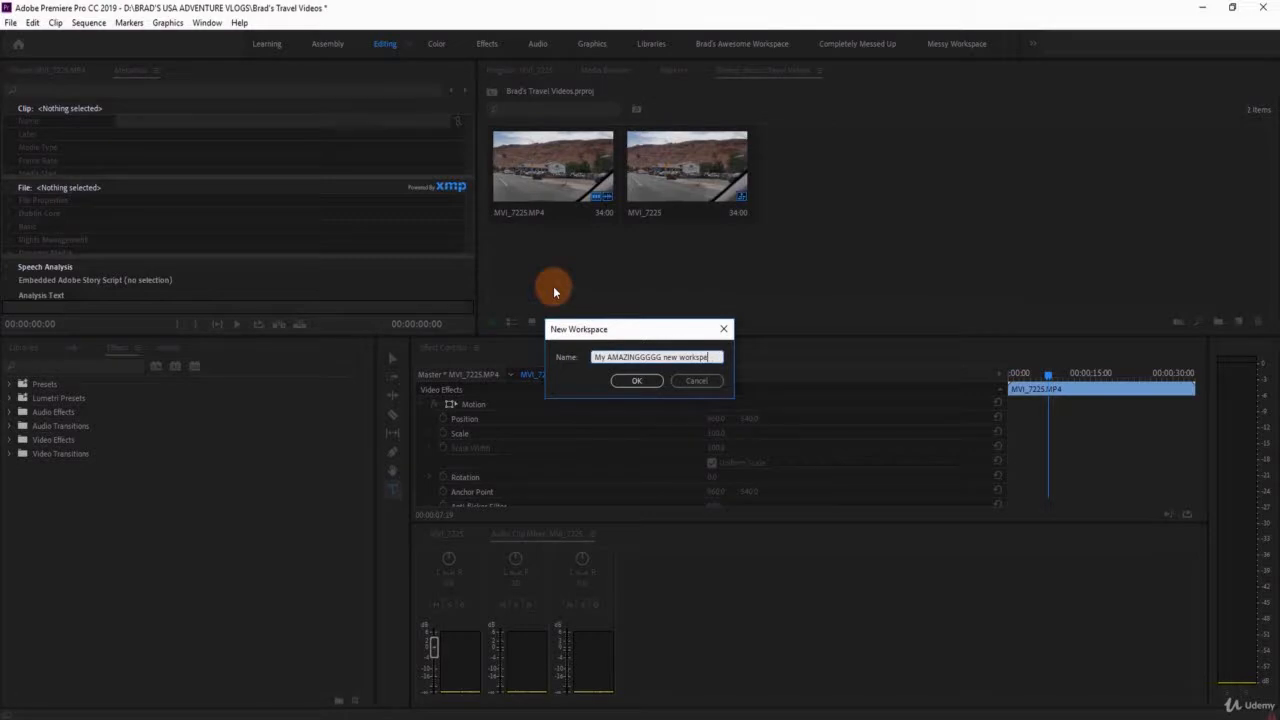
{"action": "key", "text": "Return"}
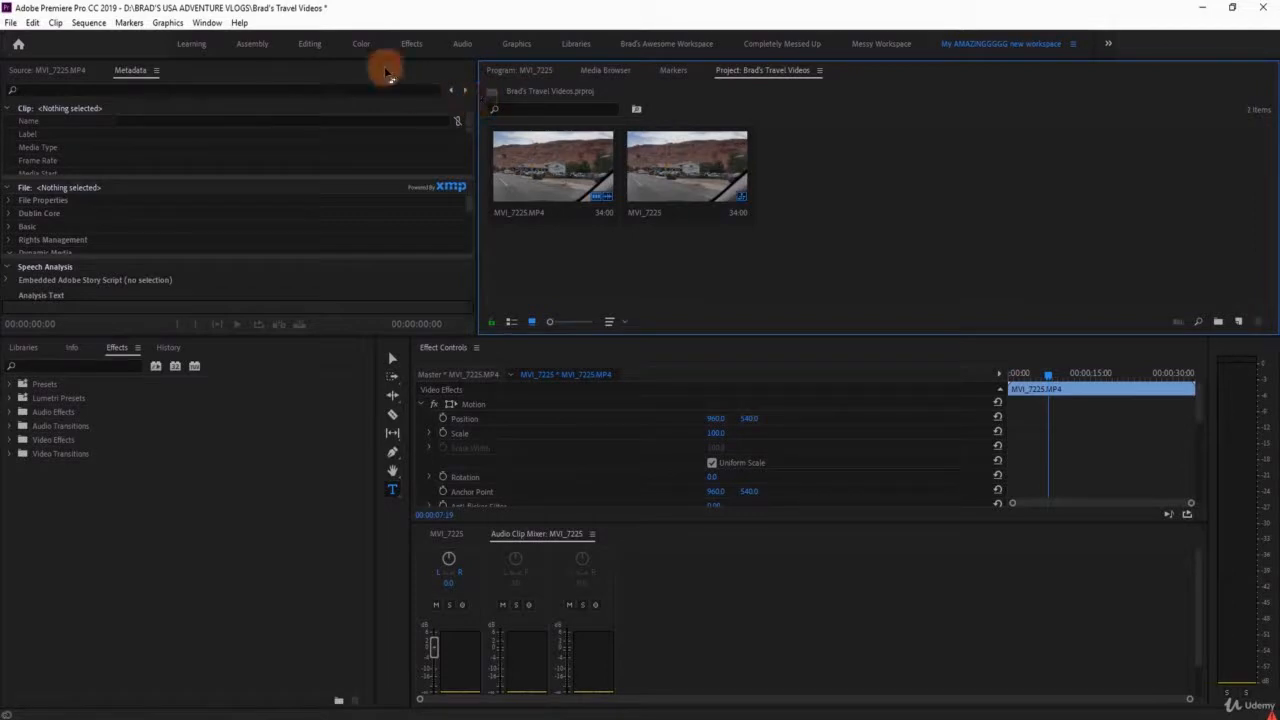
Switch to Brad's Awesome Workspace and widen the Audio Clip Mixer panel beside the Program monitor.
{"action": "left_click", "coordinate": [207, 22]}
{"action": "mouse_move", "coordinate": [232, 38]}
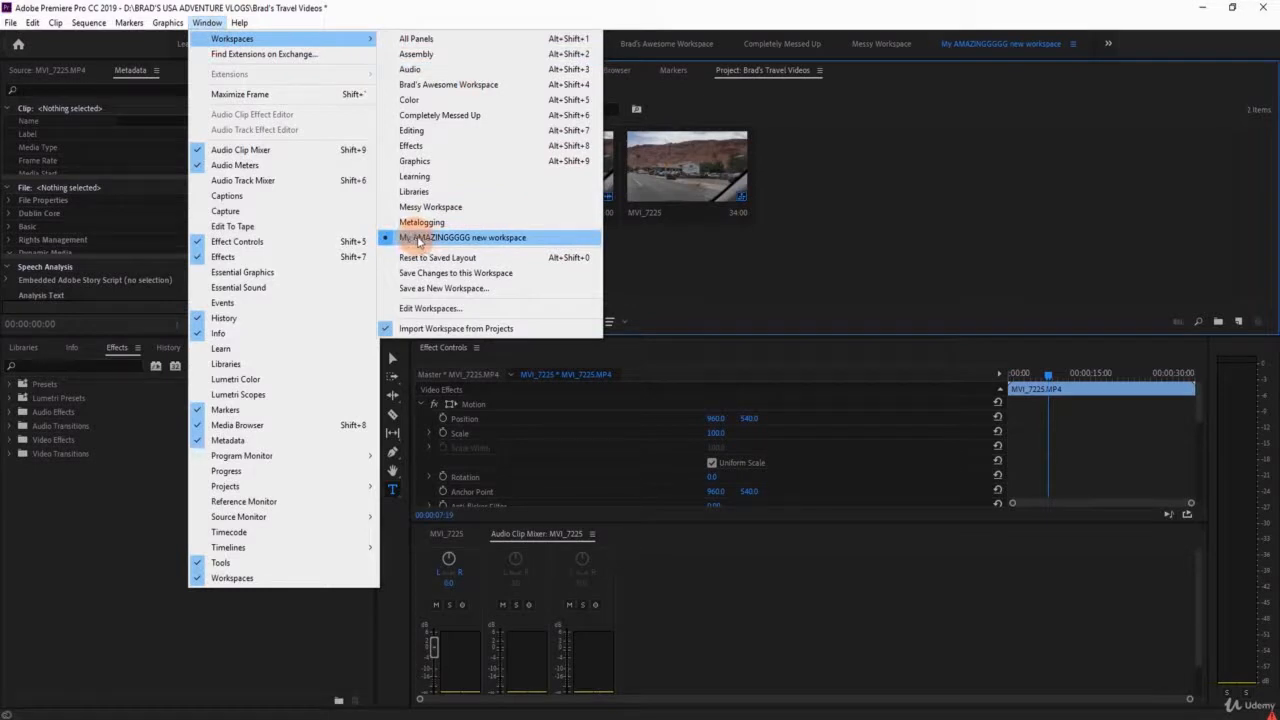
{"action": "left_click", "coordinate": [424, 86]}
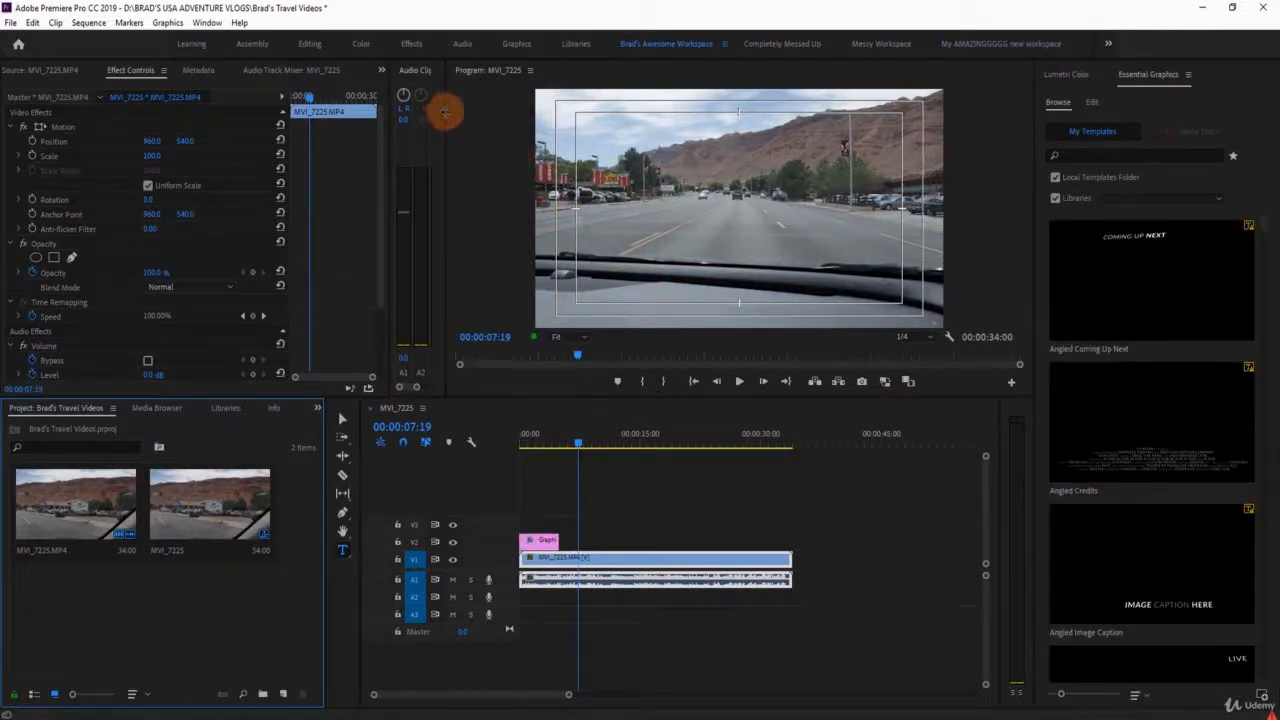
{"action": "left_click_drag", "start_coordinate": [445, 111], "coordinate": [487, 137]}
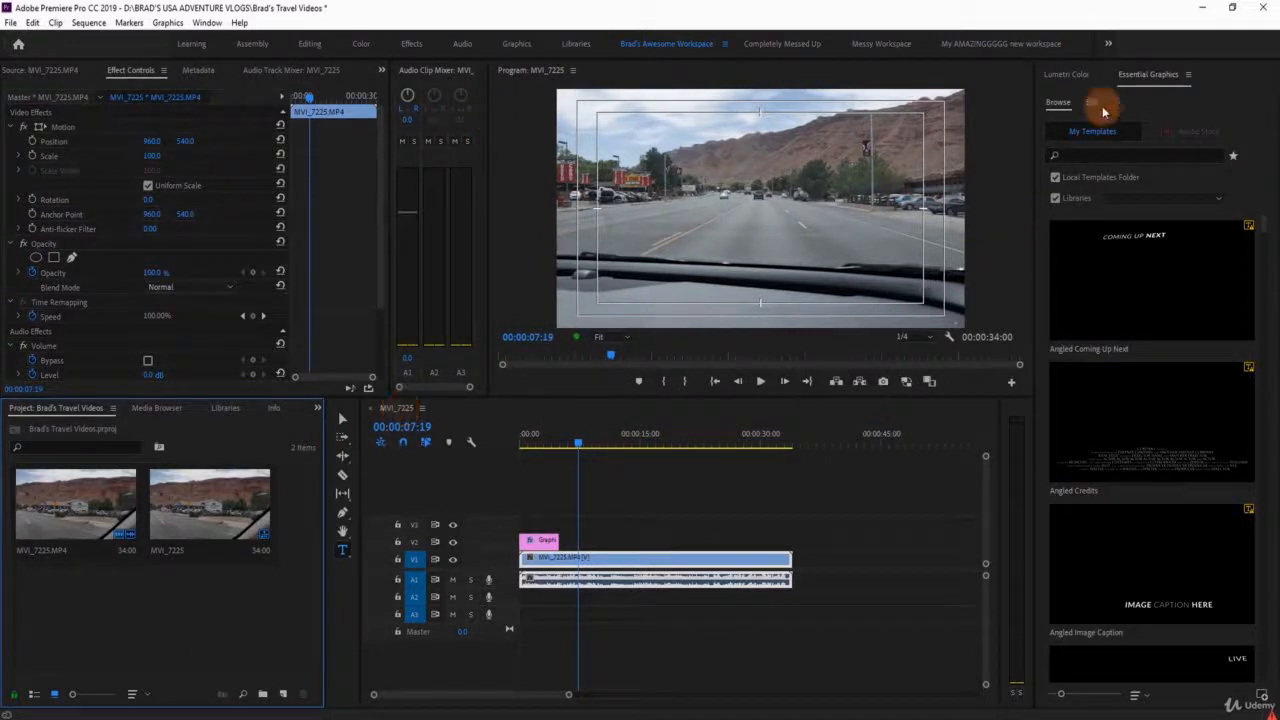
View the Lumetri Color and Essential Graphics panels and check the current workspace's layout reset and save options.
{"action": "left_click", "coordinate": [1068, 74]}
{"action": "left_click", "coordinate": [1143, 78]}
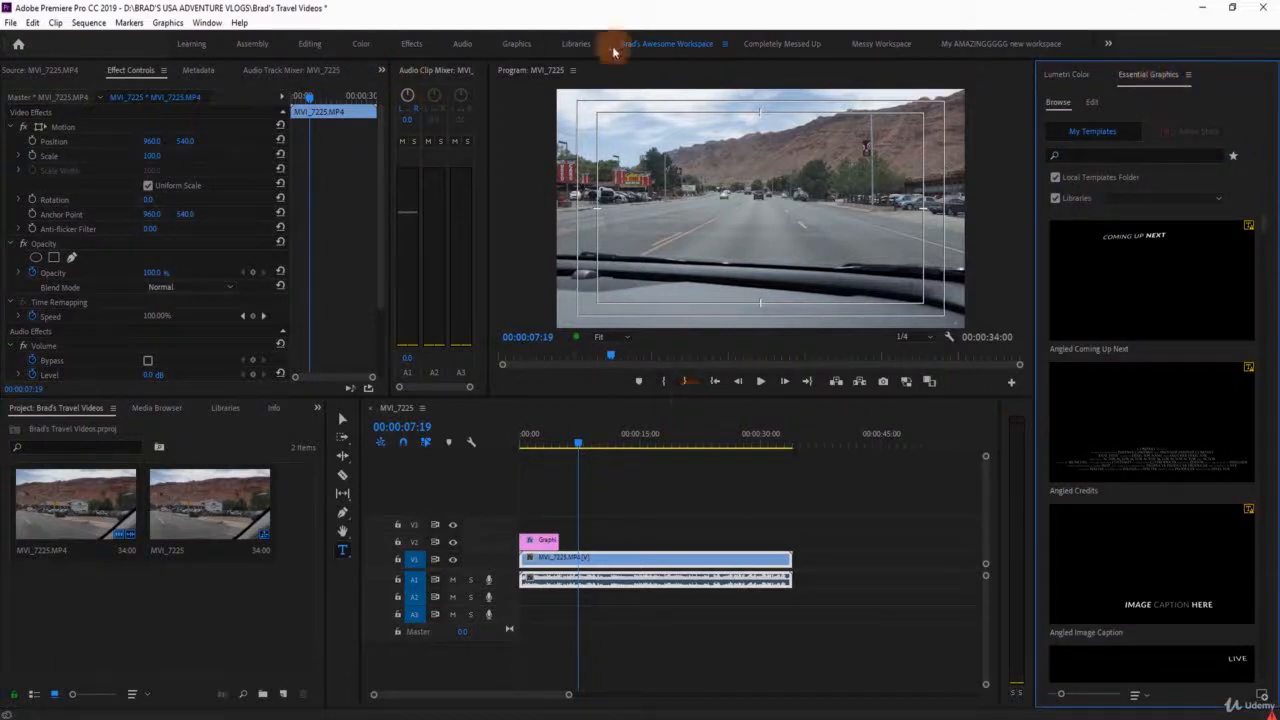
{"action": "left_click", "coordinate": [724, 44]}
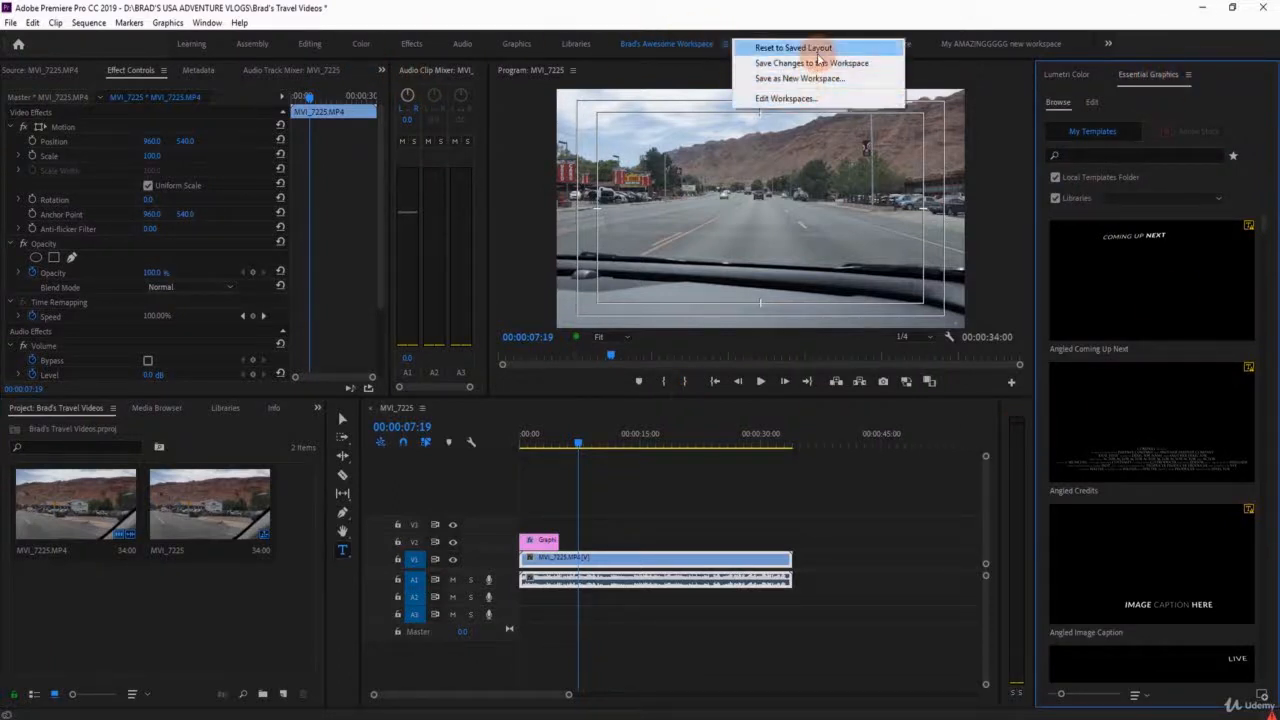
{"action": "left_click", "coordinate": [590, 4]}
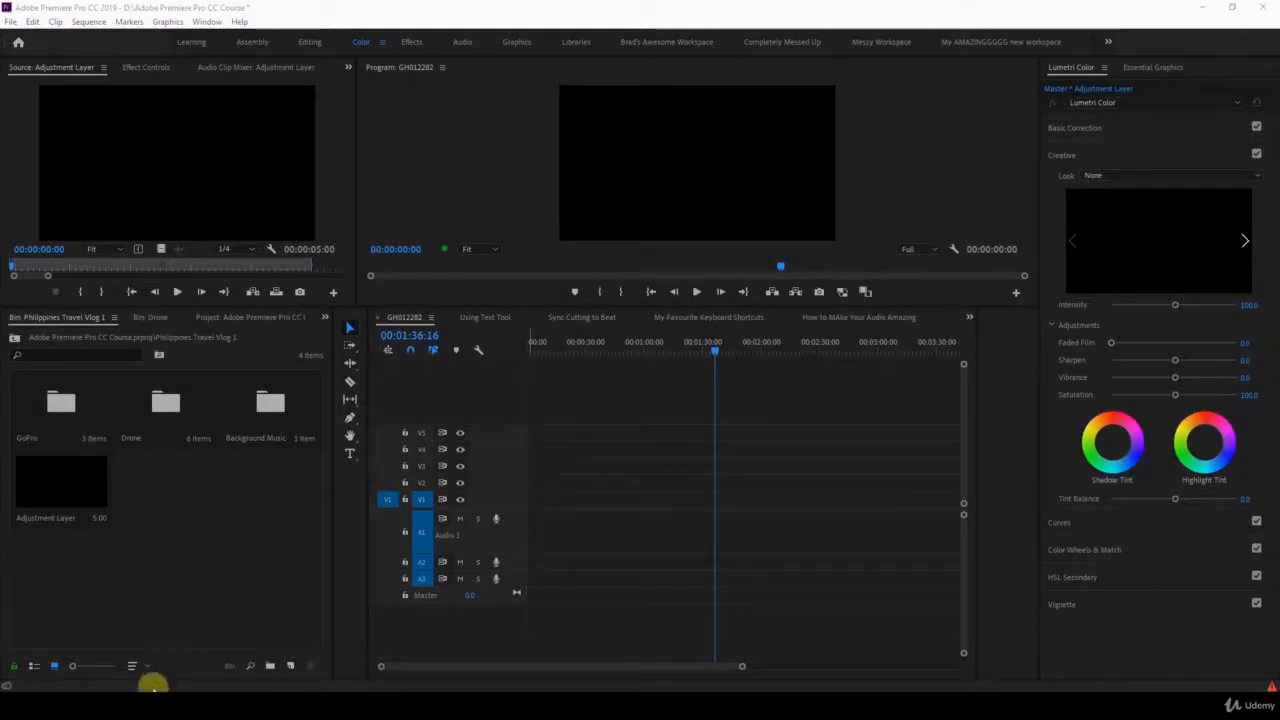
Switch to File Explorer and select all the folders in VIDEO BLOGS > PROJECTS.
{"action": "left_click", "coordinate": [147, 645]}
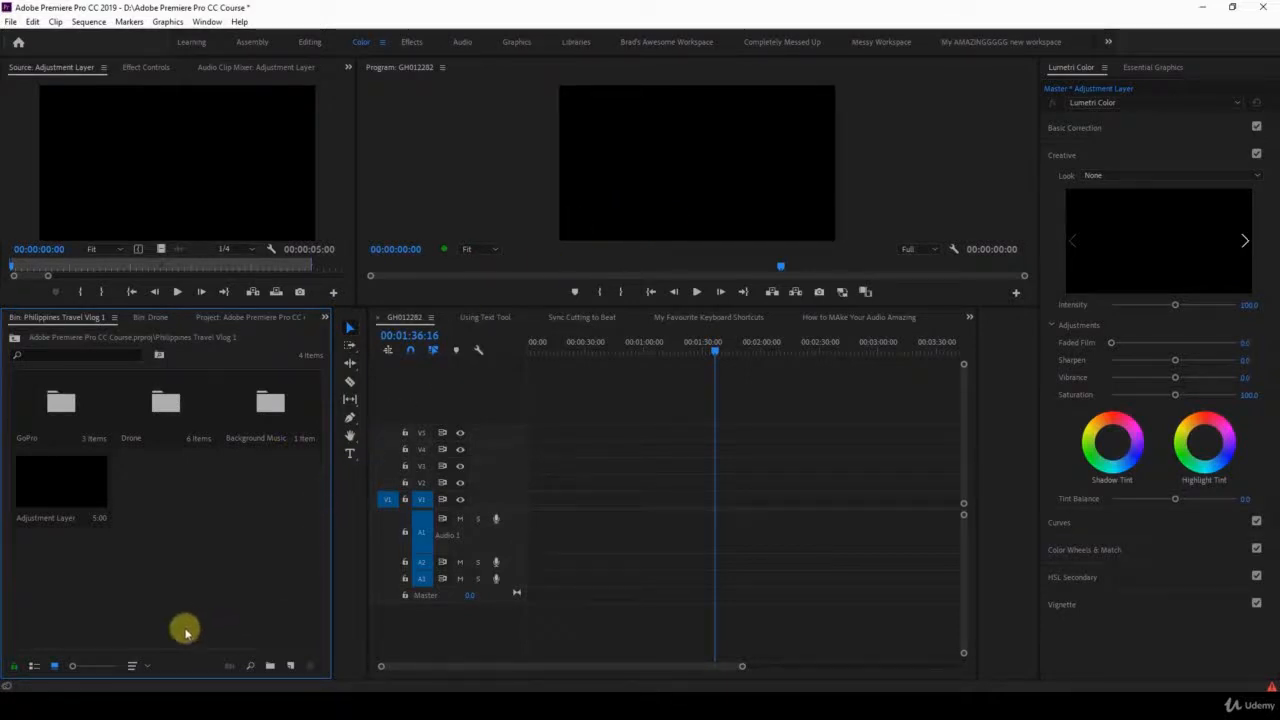
{"action": "left_click", "coordinate": [100, 690]}
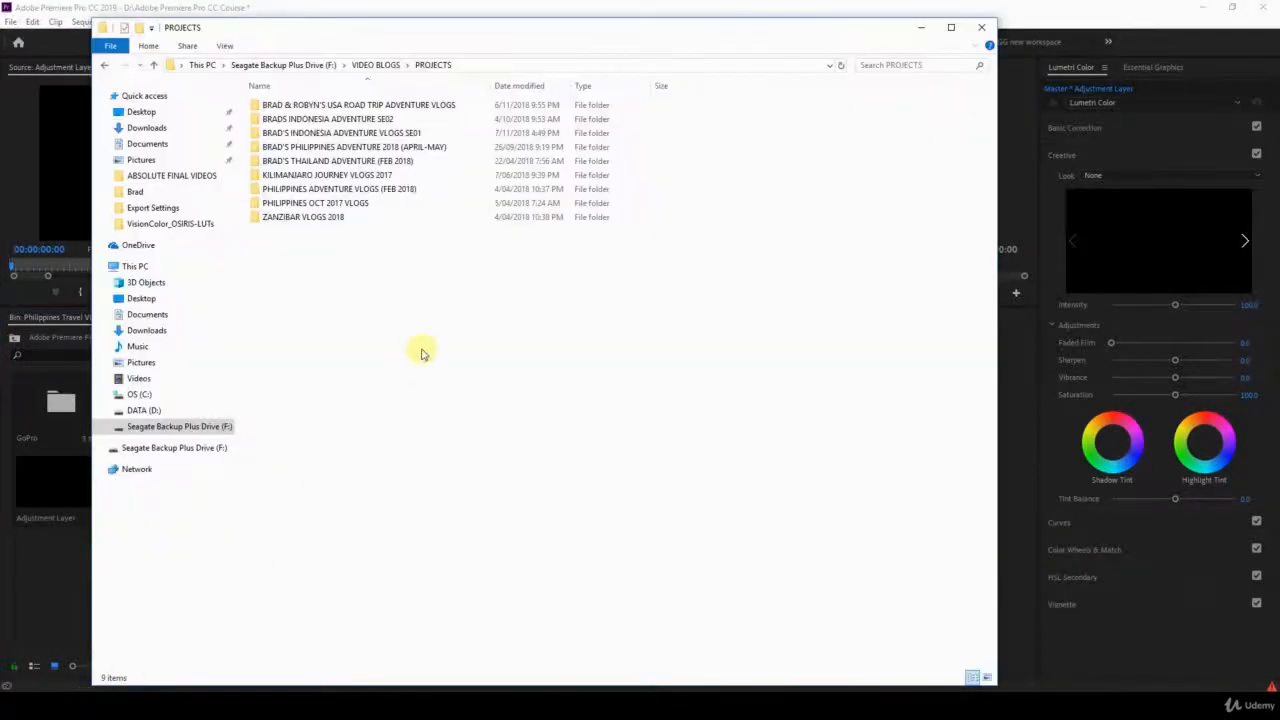
{"action": "left_click_drag", "start_coordinate": [545, 35], "coordinate": [637, 44]}
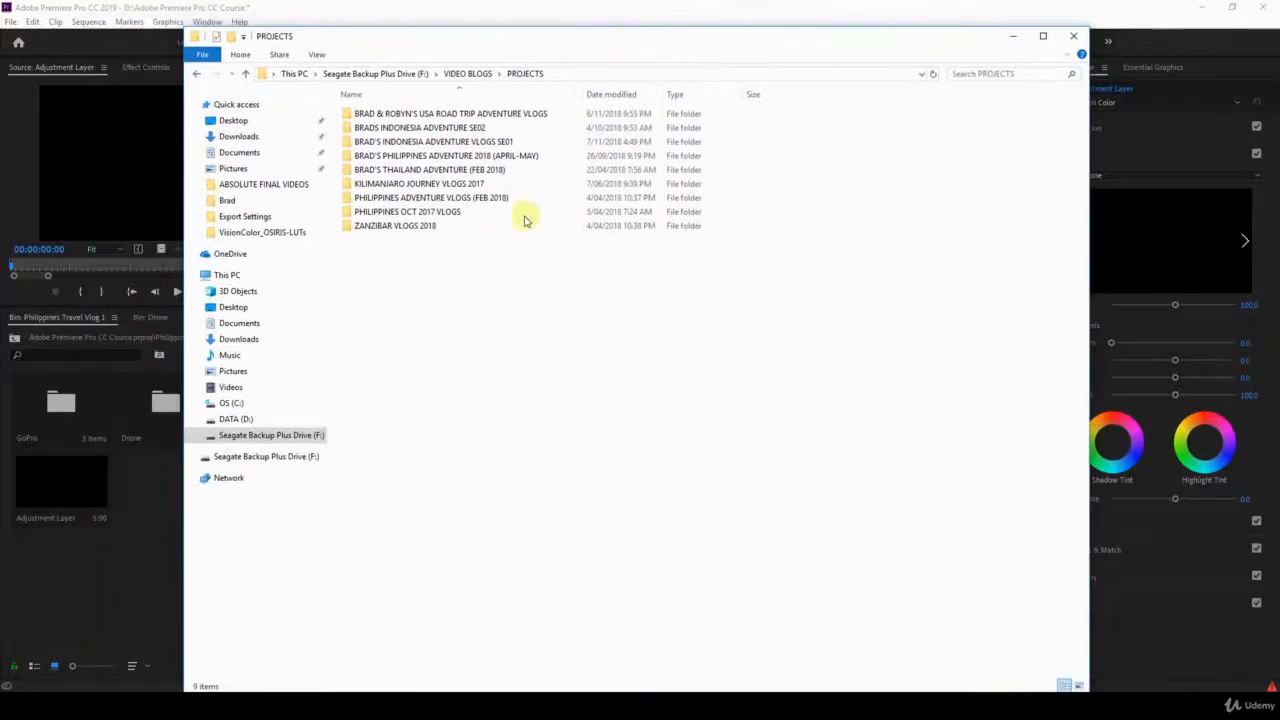
{"action": "left_click_drag", "start_coordinate": [517, 283], "coordinate": [386, 118]}
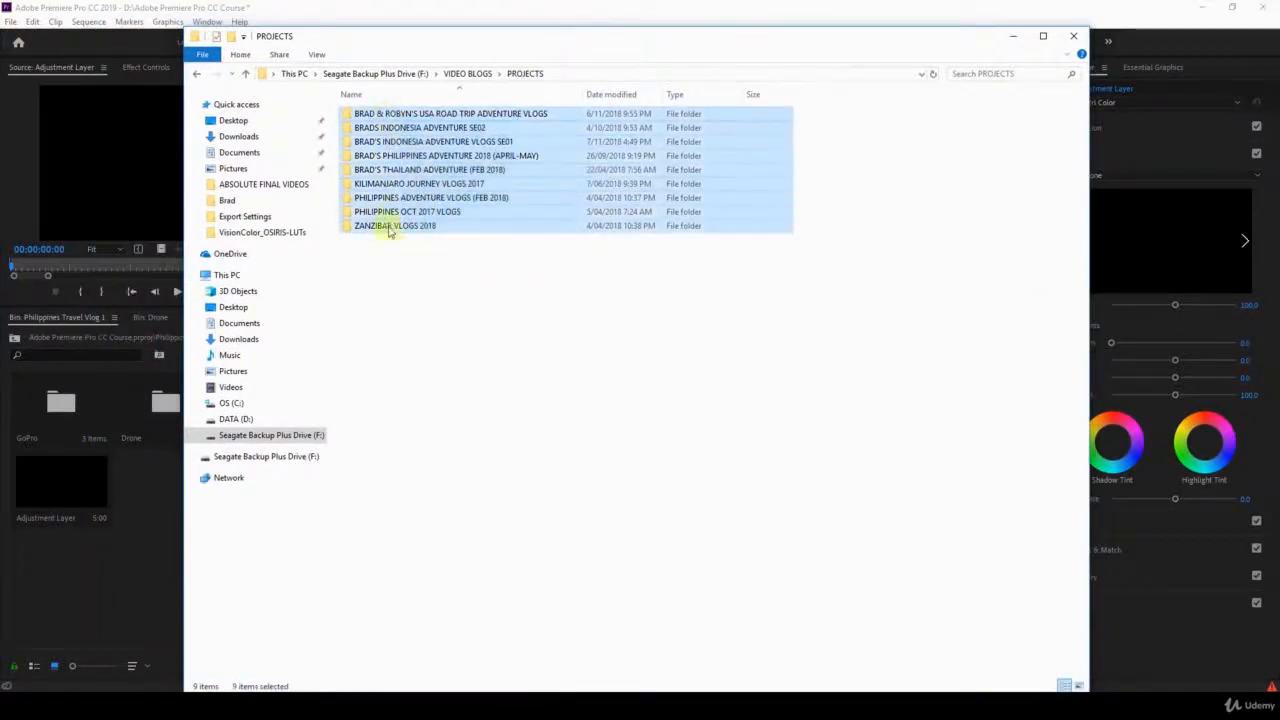
Look through the individual project folders in PROJECTS, comparing the two Indonesia adventure folders SE01 and SE02.
{"action": "left_click", "coordinate": [388, 225]}
{"action": "left_click", "coordinate": [400, 115]}
{"action": "left_click", "coordinate": [408, 128]}
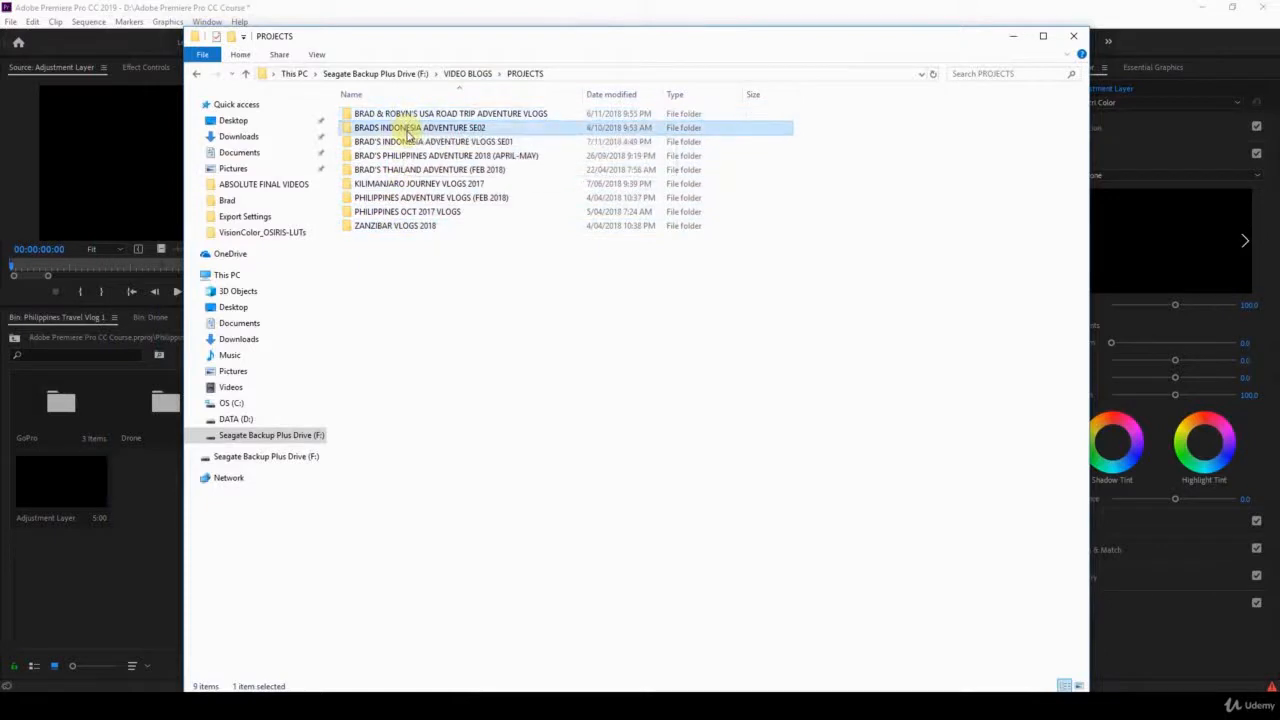
{"action": "left_click", "coordinate": [405, 141]}
{"action": "left_click", "coordinate": [403, 156]}
{"action": "key", "text": "Down"}
{"action": "key", "text": "Down"}
{"action": "key", "text": "Down"}
{"action": "key", "text": "Down"}
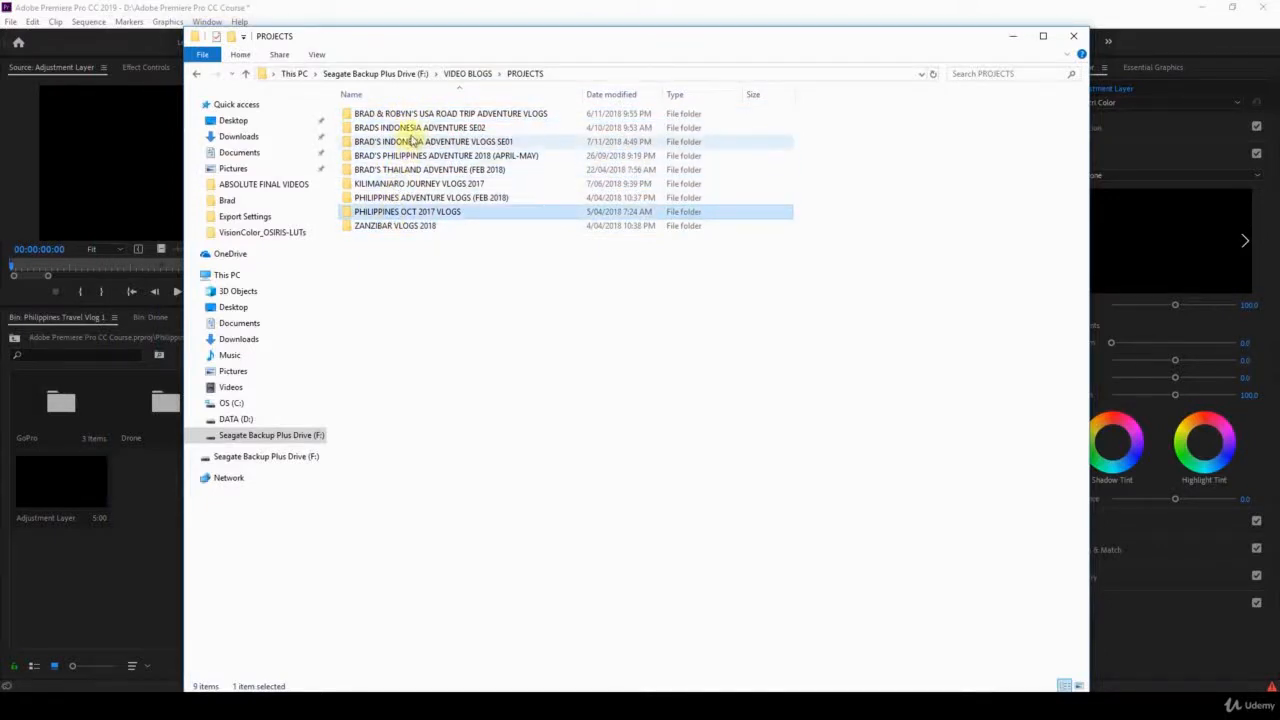
{"action": "left_click", "coordinate": [418, 129]}
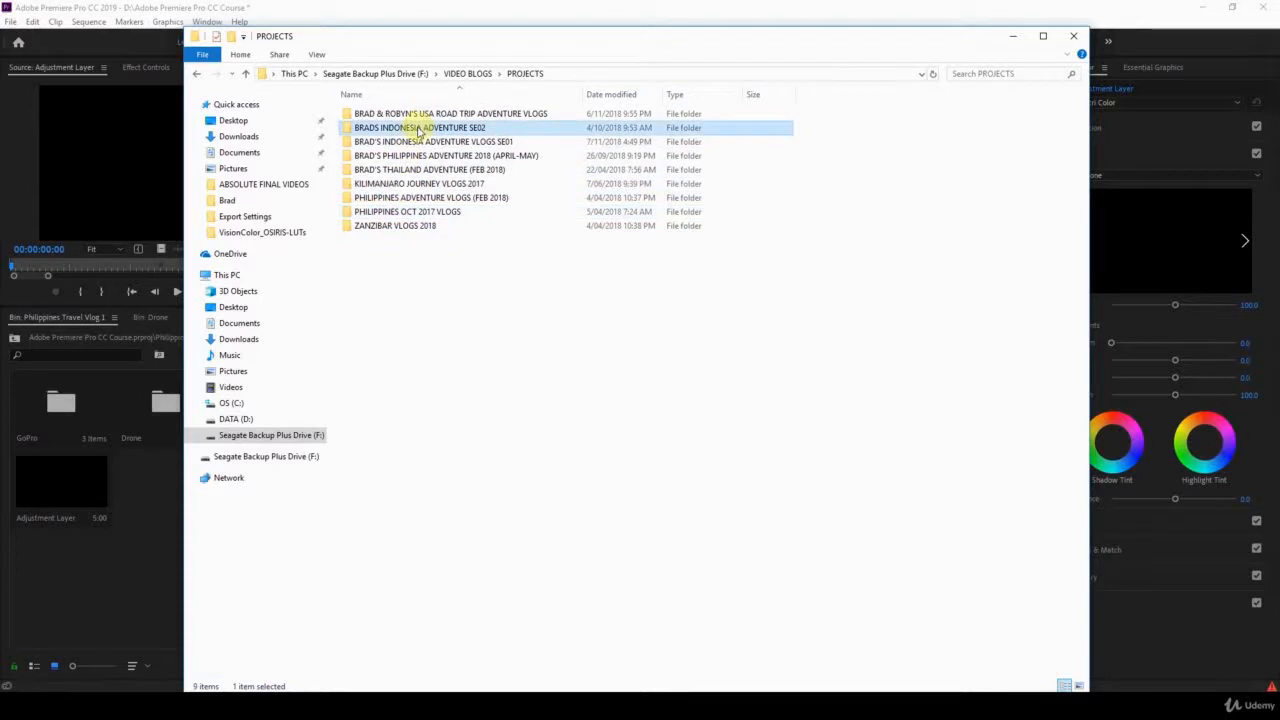
{"action": "left_click", "coordinate": [474, 143]}
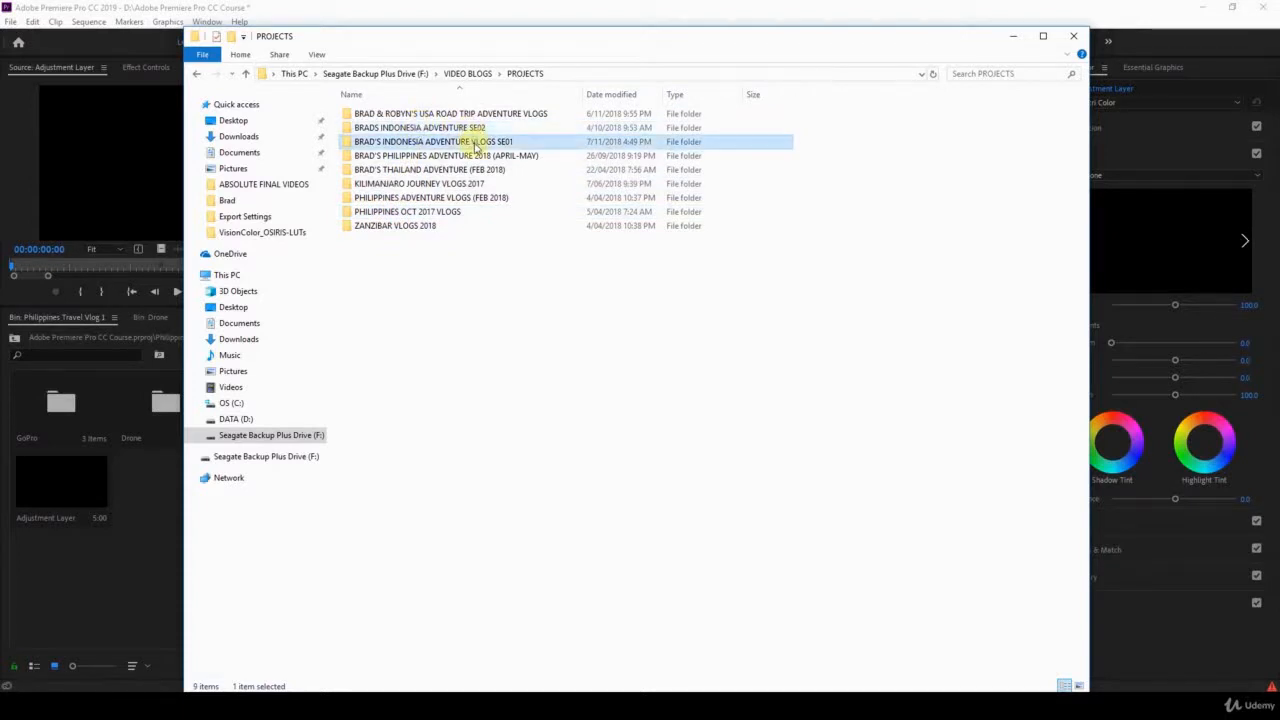
{"action": "left_click", "coordinate": [460, 128]}
{"action": "left_click", "coordinate": [456, 141]}
Open the ADVENTURES folder inside BRAD'S INDONESIA ADVENTURE VLOGS SE01 and look over its adventure folders.
{"action": "double_click", "coordinate": [435, 143]}
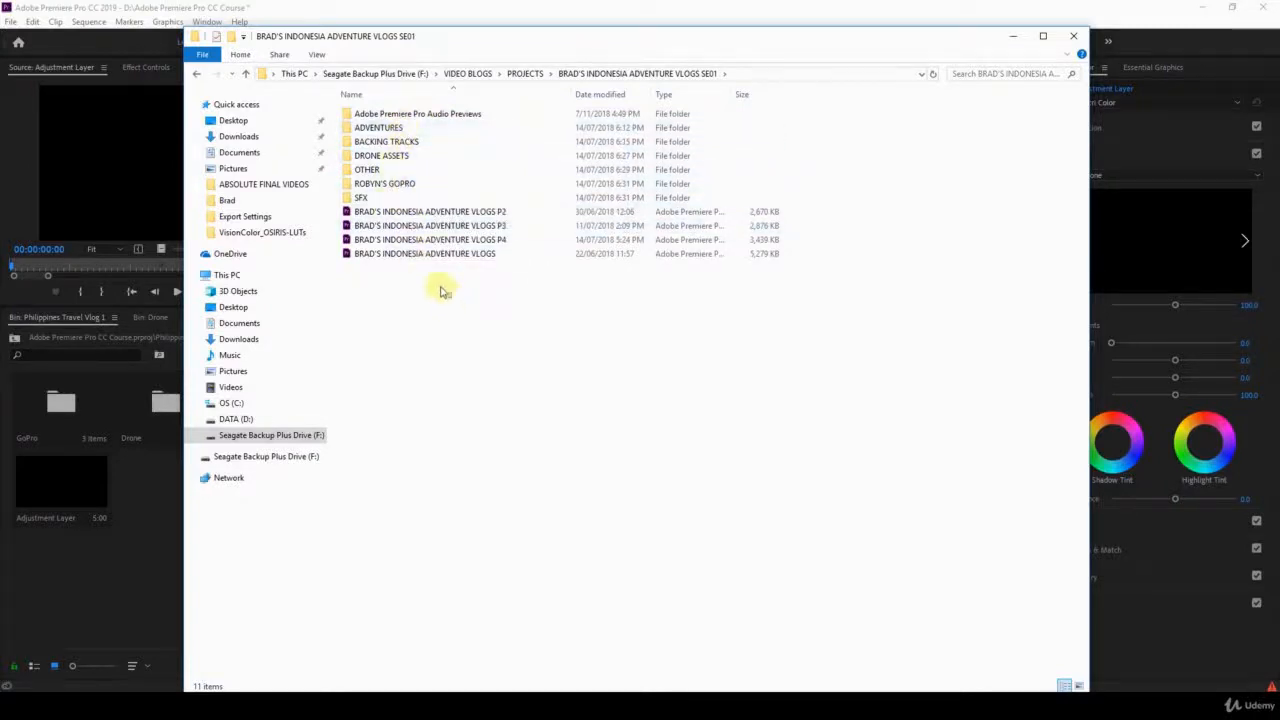
{"action": "double_click", "coordinate": [393, 133]}
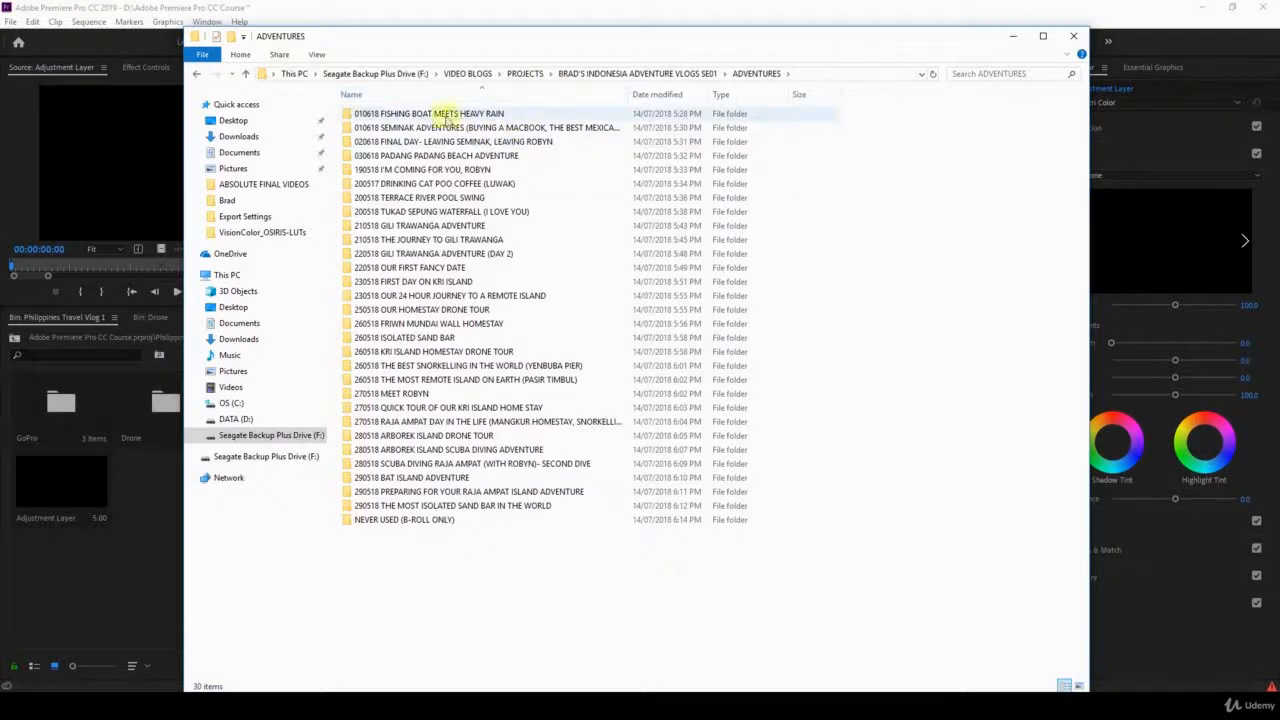
{"action": "left_click", "coordinate": [405, 128]}
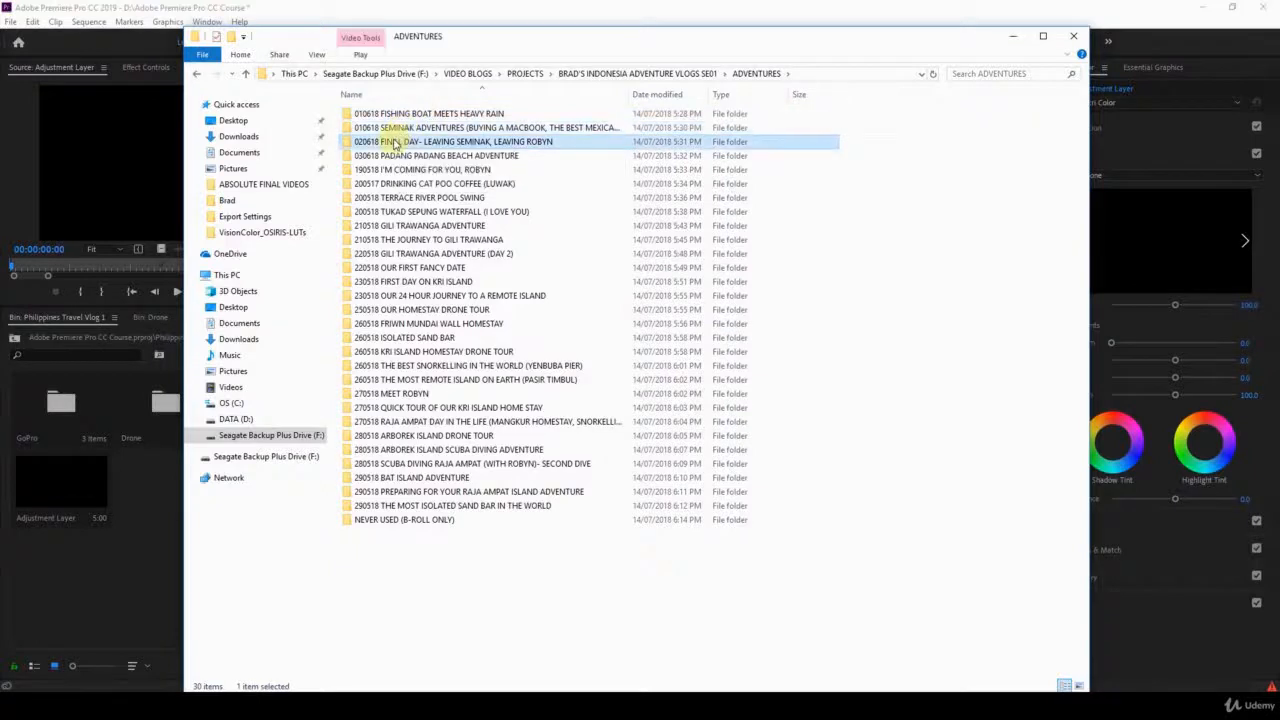
{"action": "left_click", "coordinate": [380, 169]}
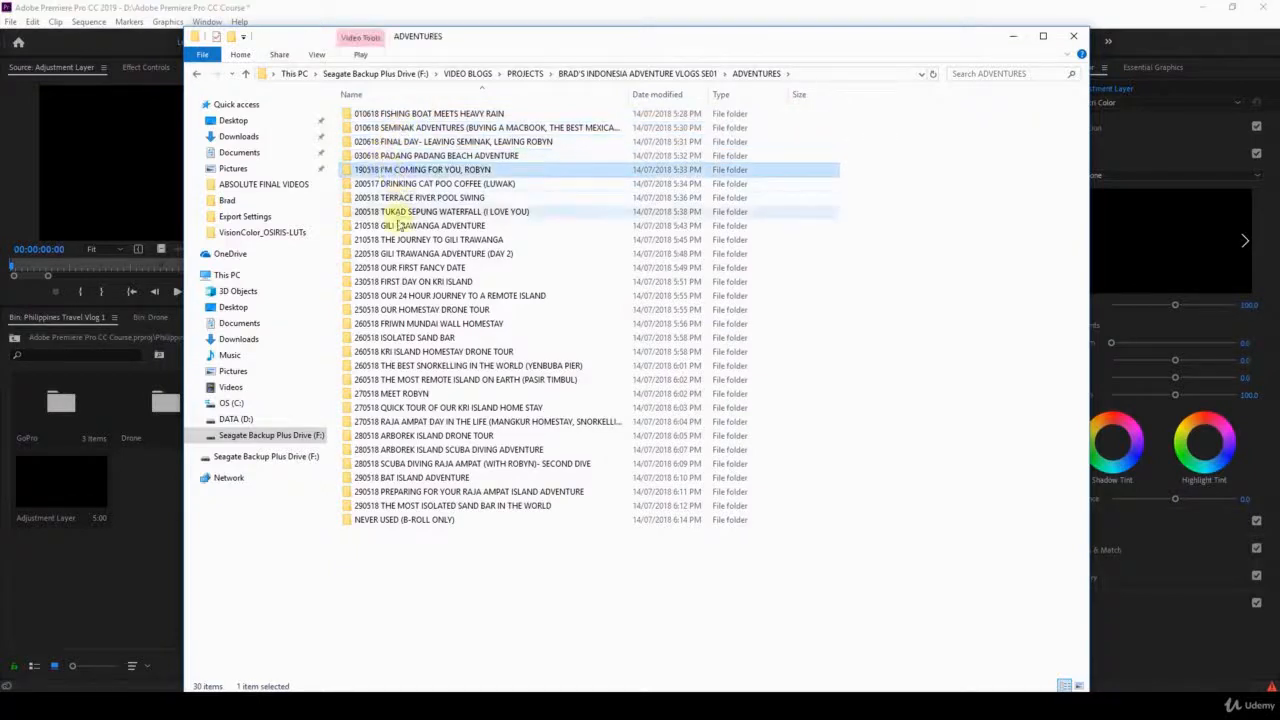
{"action": "left_click", "coordinate": [415, 295]}
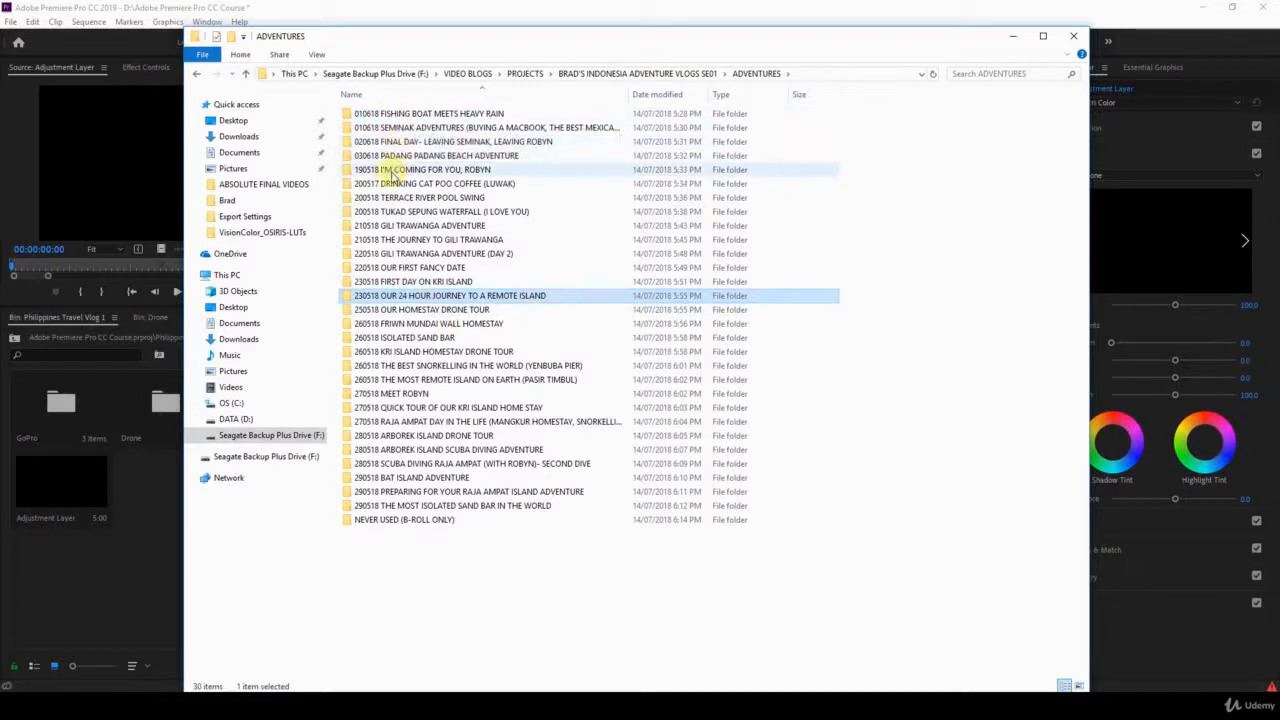
Examine how the adventure folders are named by date and title, going through those dated 190518 to 220518.
{"action": "left_click", "coordinate": [386, 172]}
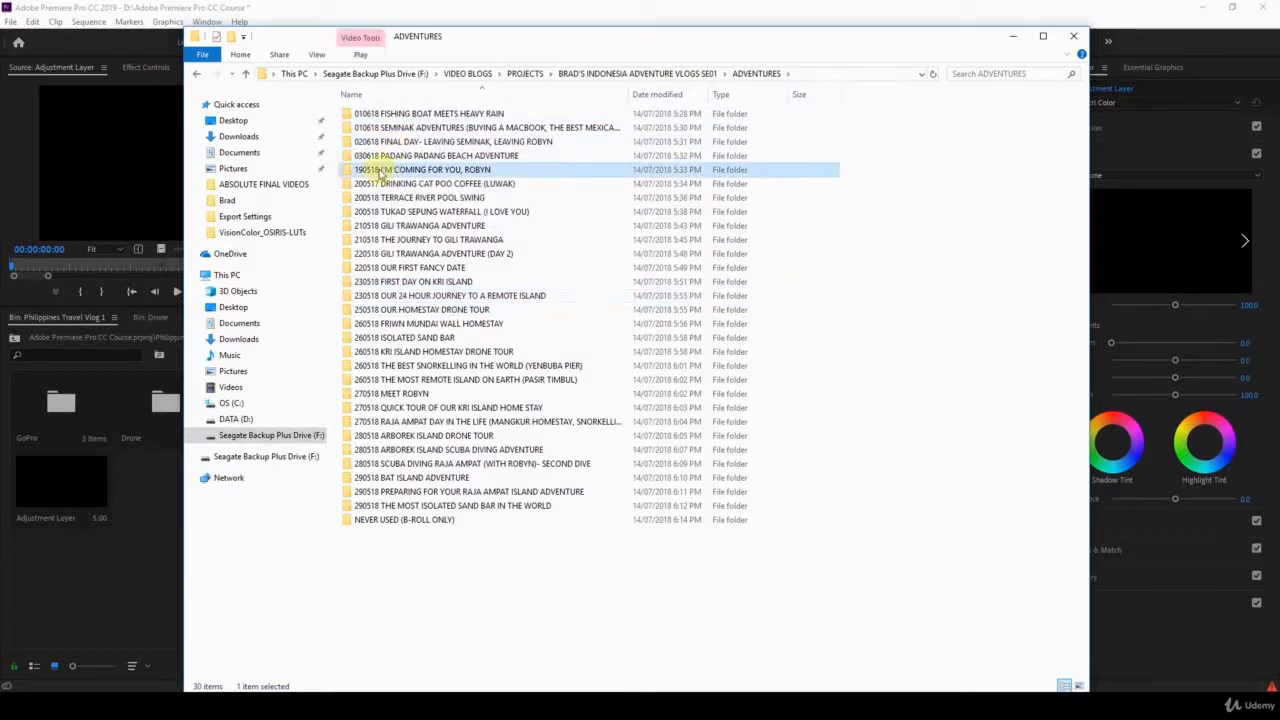
{"action": "left_click", "coordinate": [382, 184]}
{"action": "left_click", "coordinate": [372, 198]}
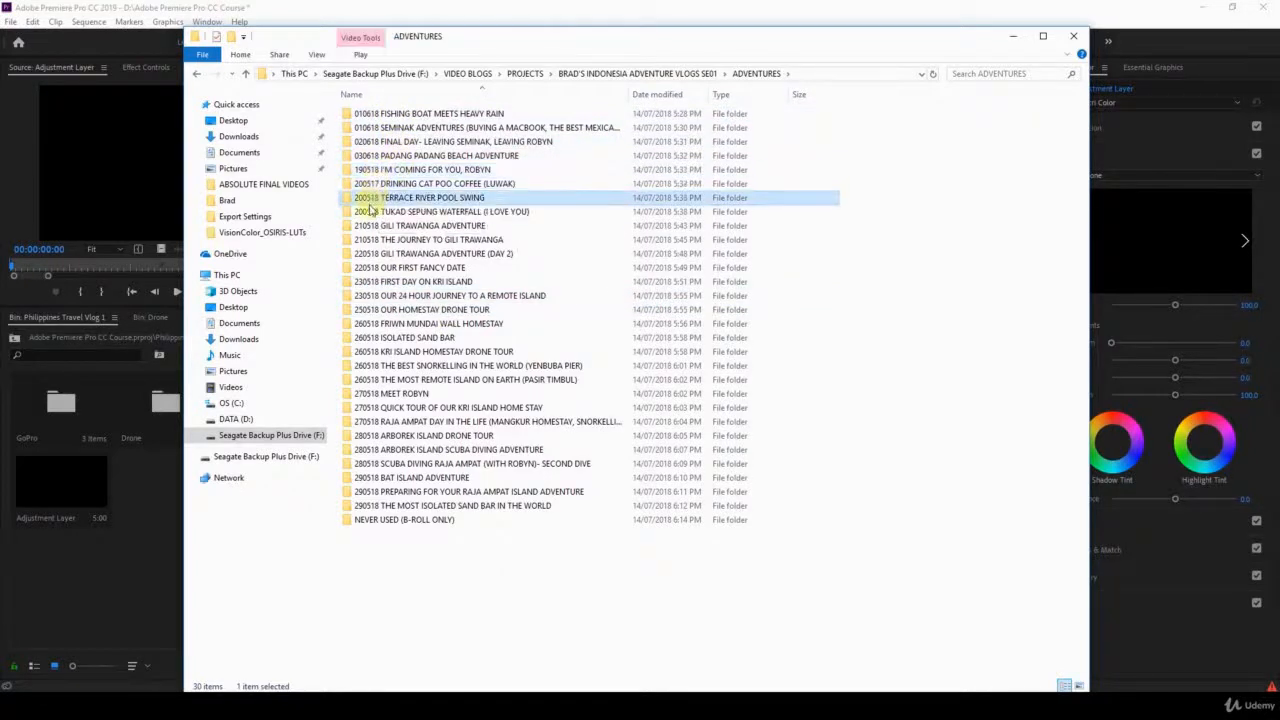
{"action": "left_click", "coordinate": [371, 212]}
{"action": "left_click", "coordinate": [370, 226]}
{"action": "left_click", "coordinate": [369, 240]}
{"action": "left_click", "coordinate": [368, 254]}
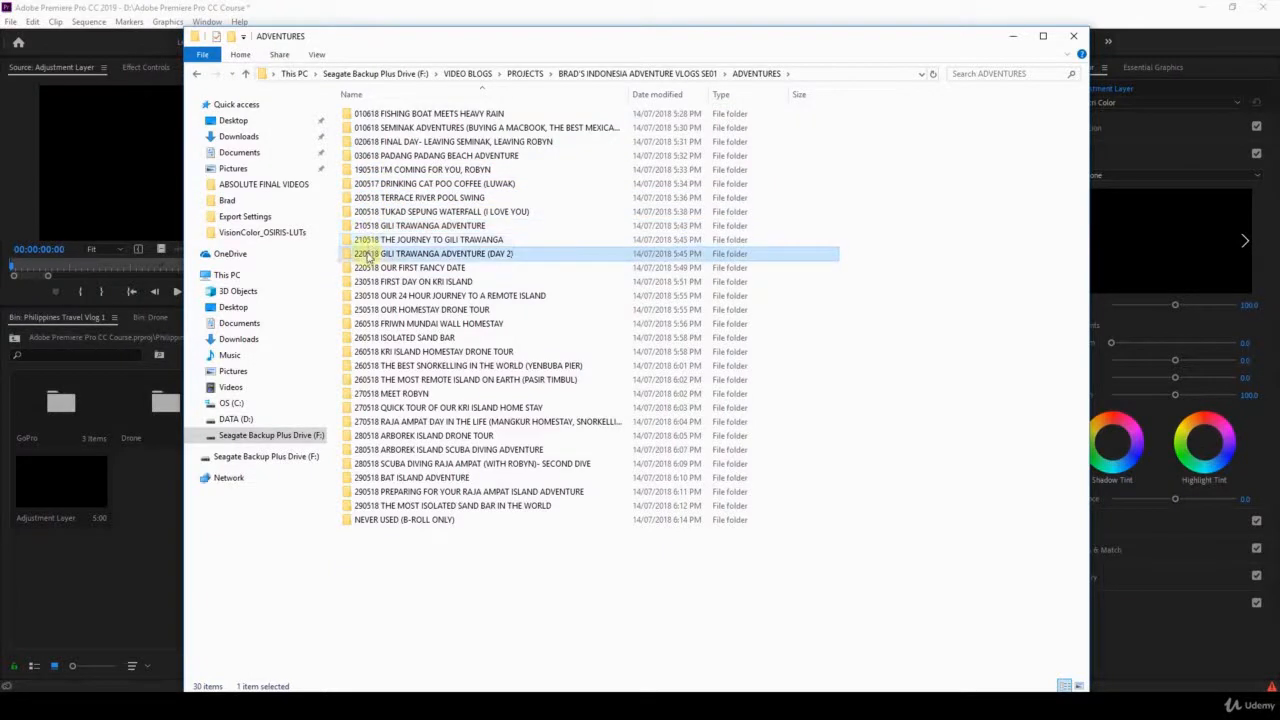
{"action": "left_click", "coordinate": [371, 240]}
{"action": "left_click", "coordinate": [370, 254]}
{"action": "left_click", "coordinate": [368, 268]}
{"action": "left_click", "coordinate": [367, 254]}
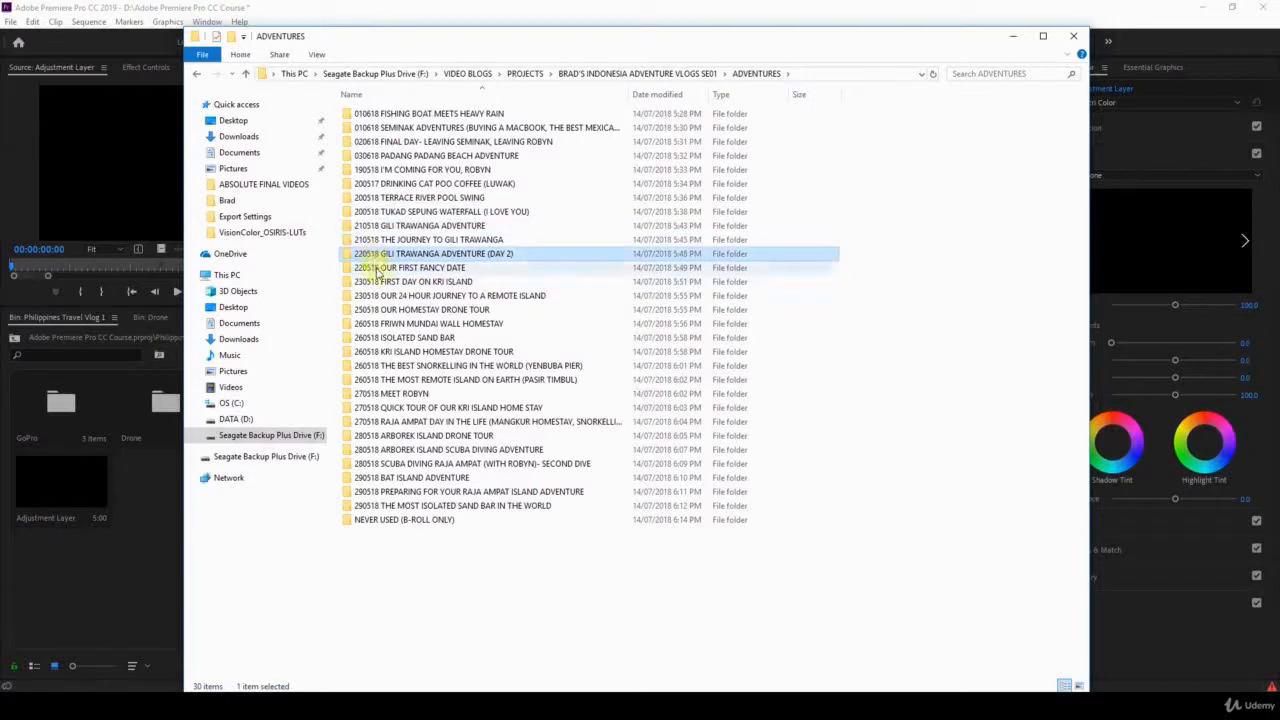
{"action": "left_click", "coordinate": [373, 268]}
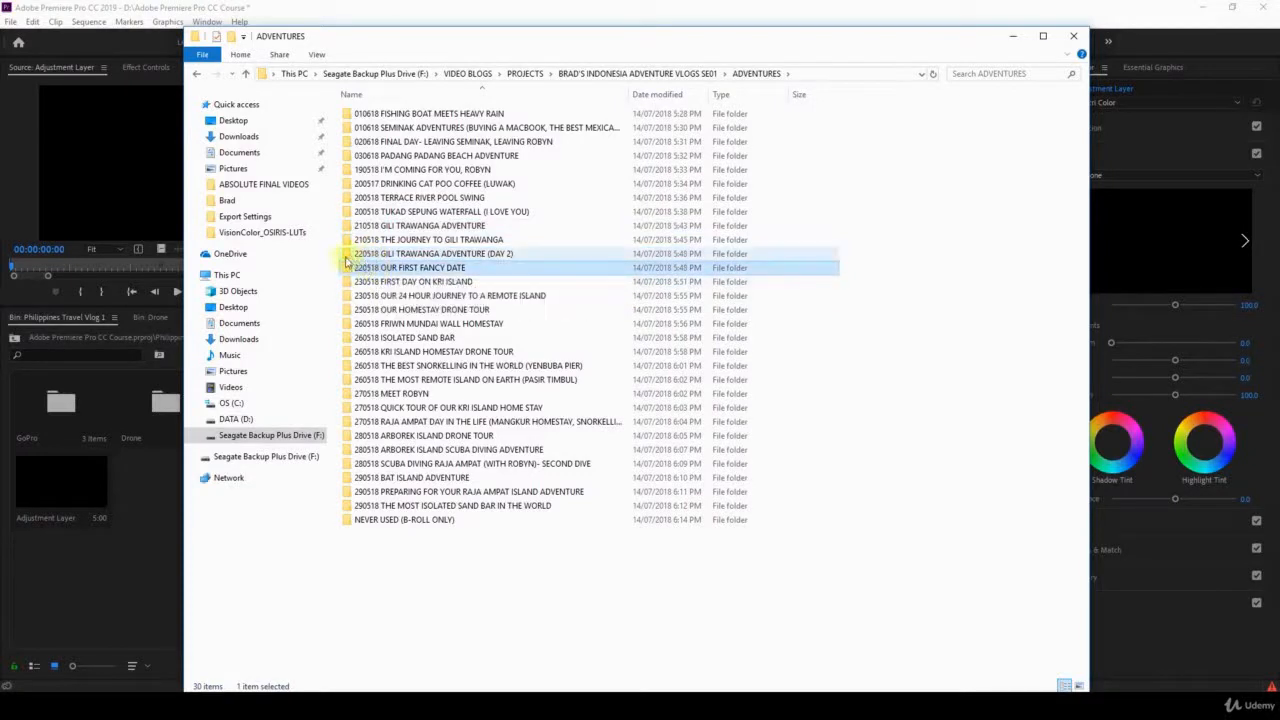
{"action": "left_click", "coordinate": [366, 254]}
{"action": "left_click", "coordinate": [372, 270]}
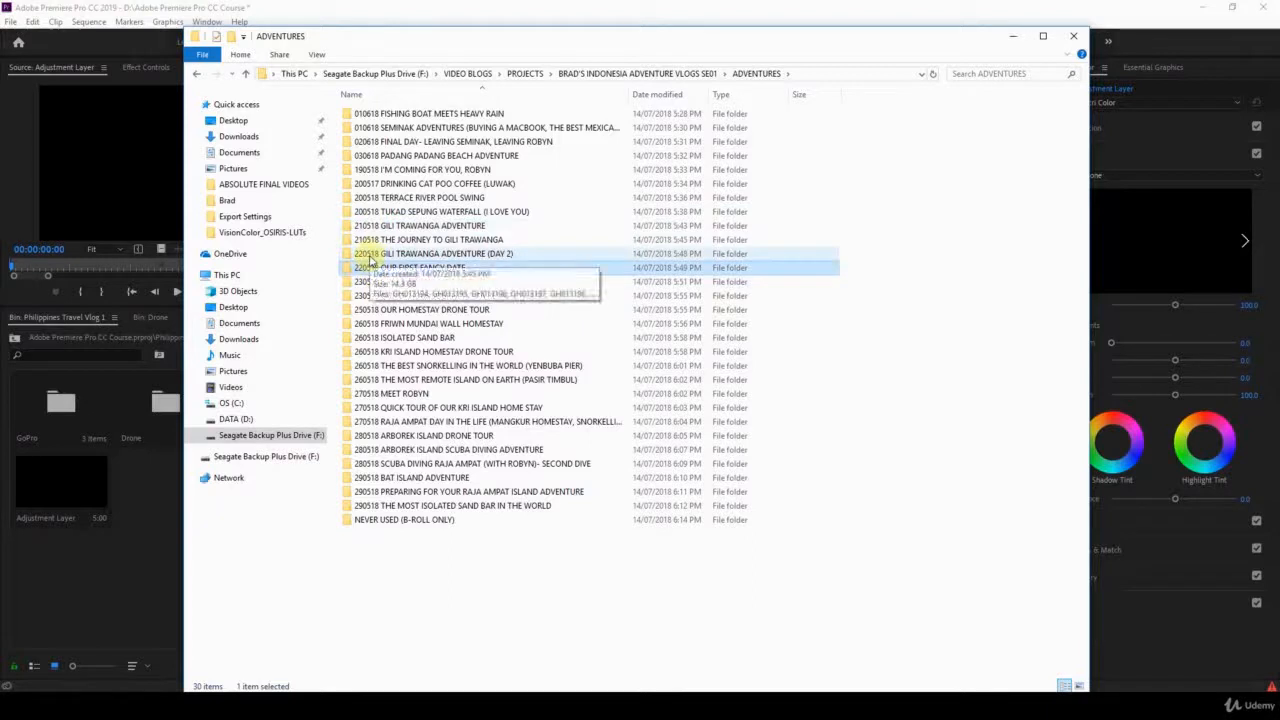
{"action": "left_click", "coordinate": [372, 256]}
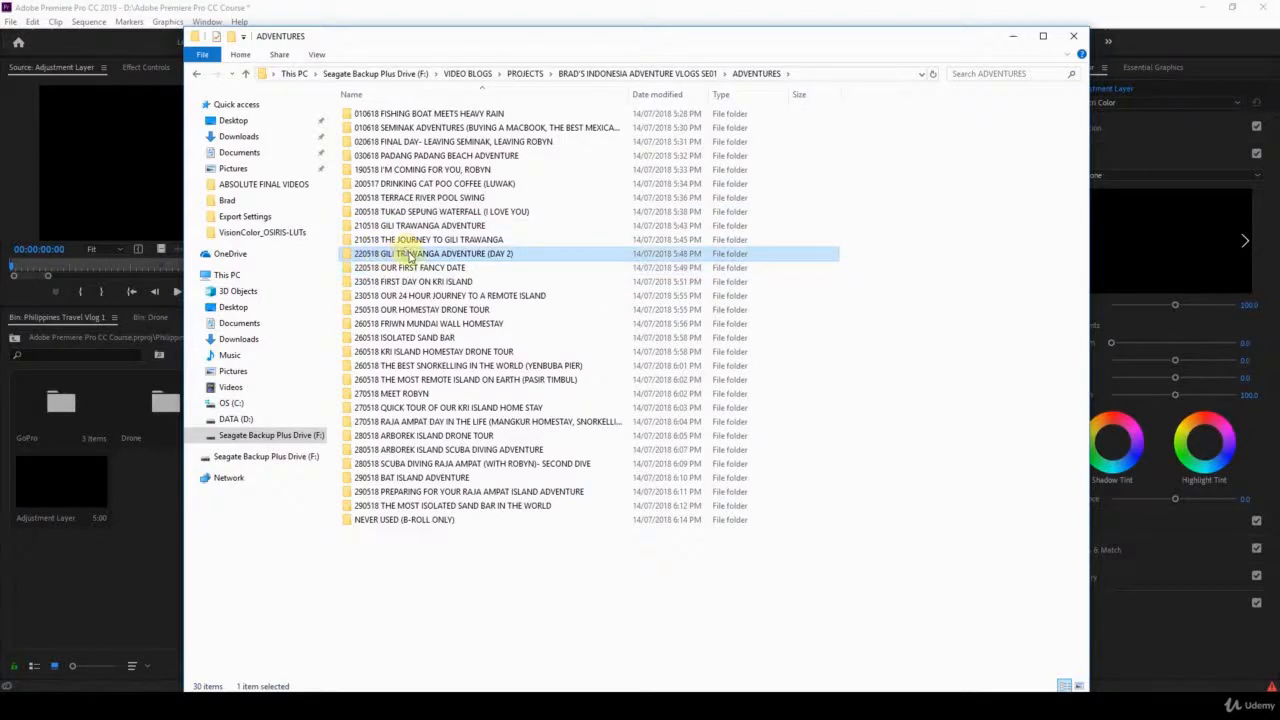
Open the 230518 FIRST DAY ON KRI ISLAND folder and select the column of clips from GH013436 to GH013486.
{"action": "left_click", "coordinate": [388, 283]}
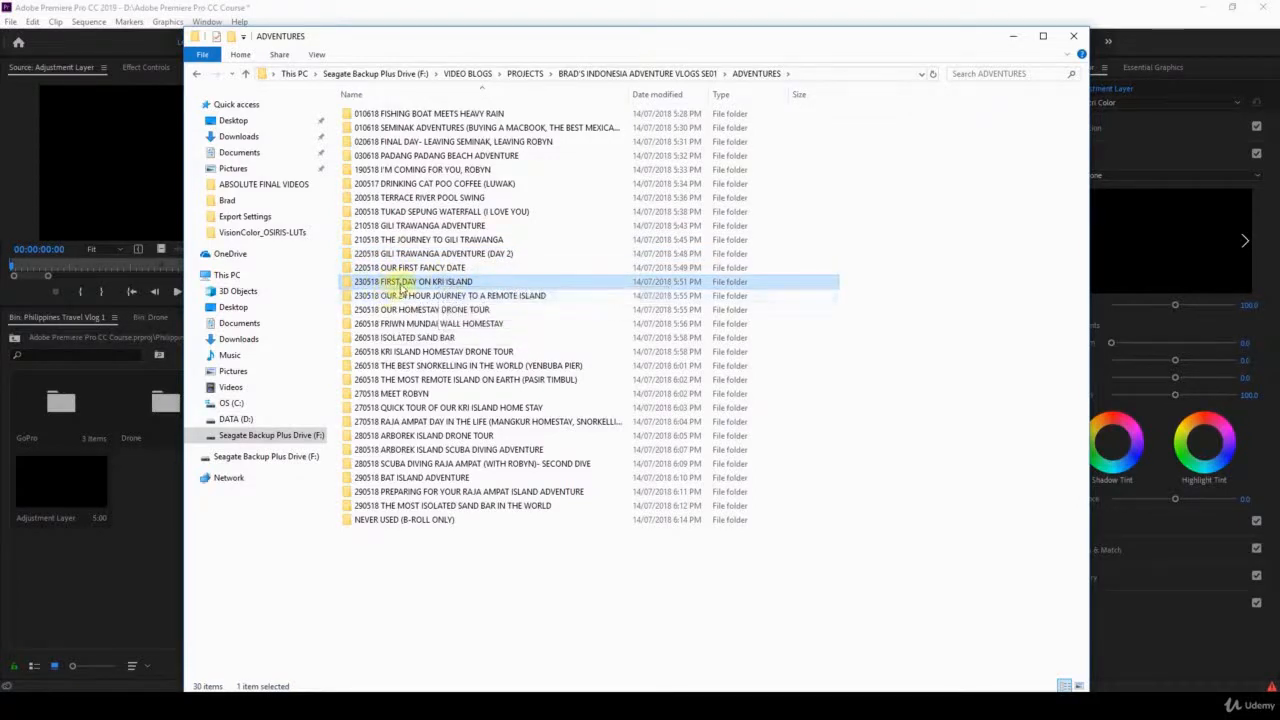
{"action": "double_click", "coordinate": [403, 285]}
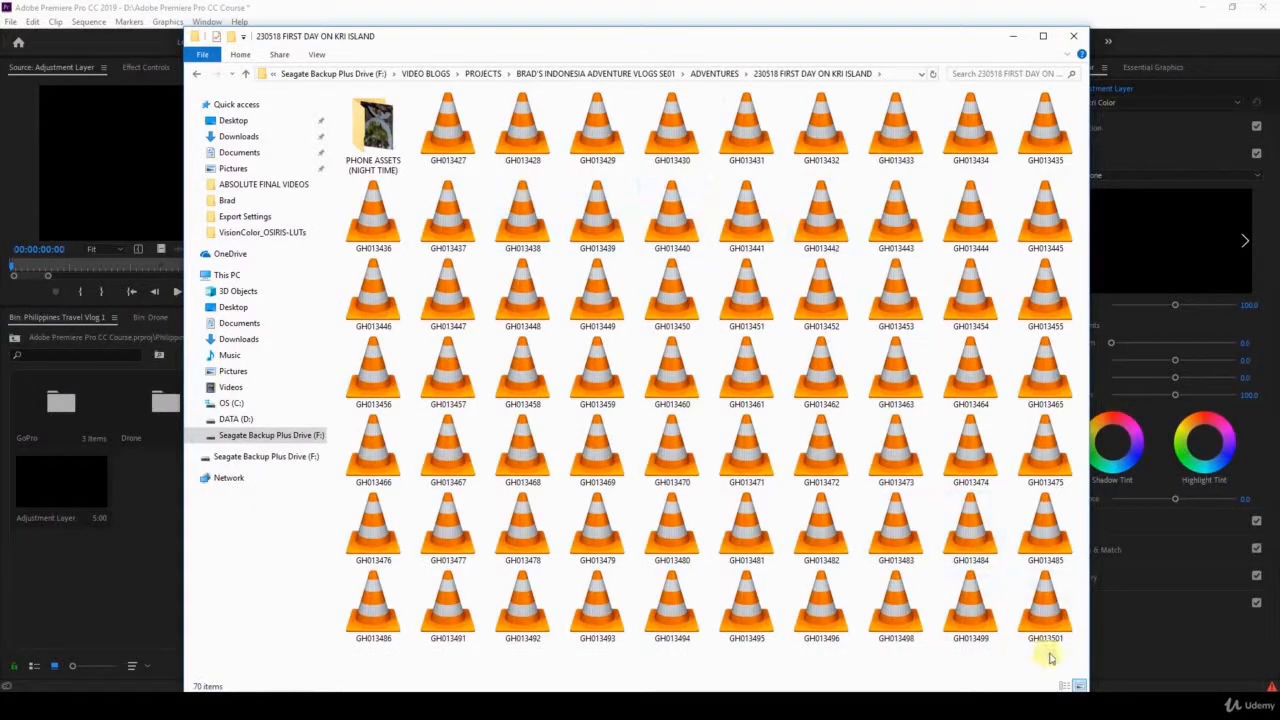
{"action": "left_click_drag", "start_coordinate": [1051, 657], "coordinate": [421, 128]}
{"action": "left_click", "coordinate": [368, 652]}
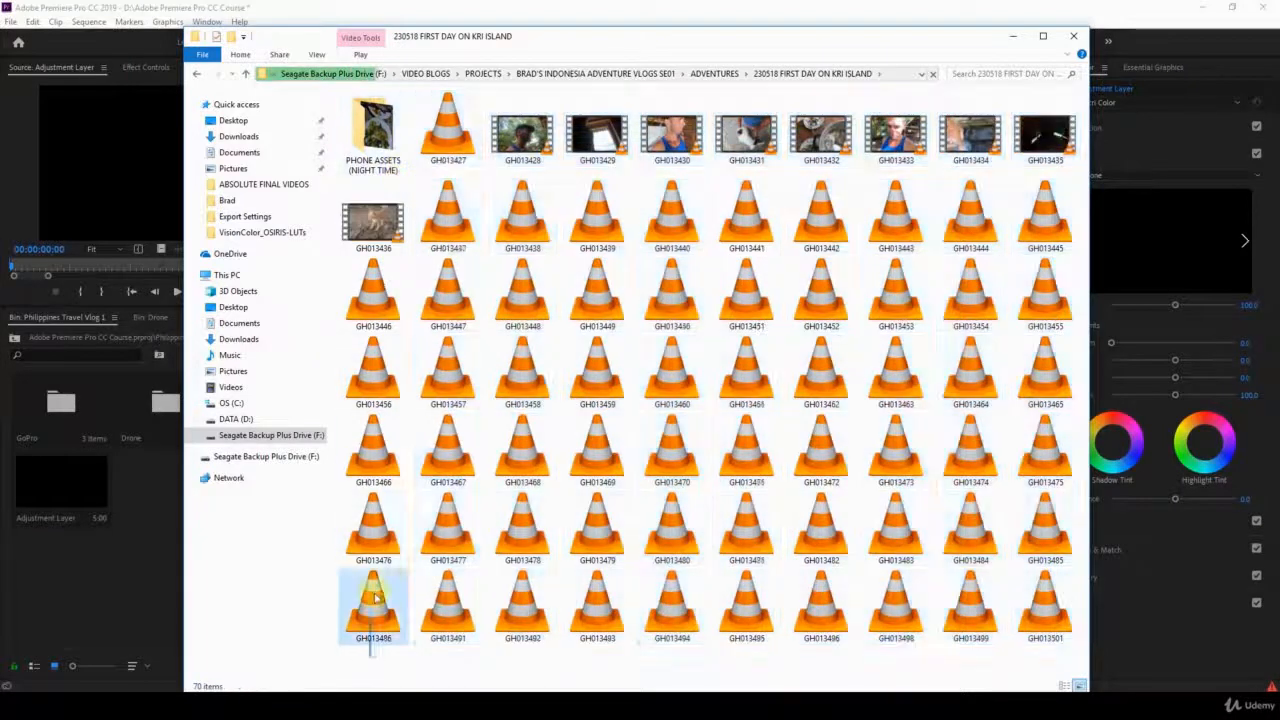
{"action": "left_click_drag", "start_coordinate": [375, 597], "coordinate": [365, 210]}
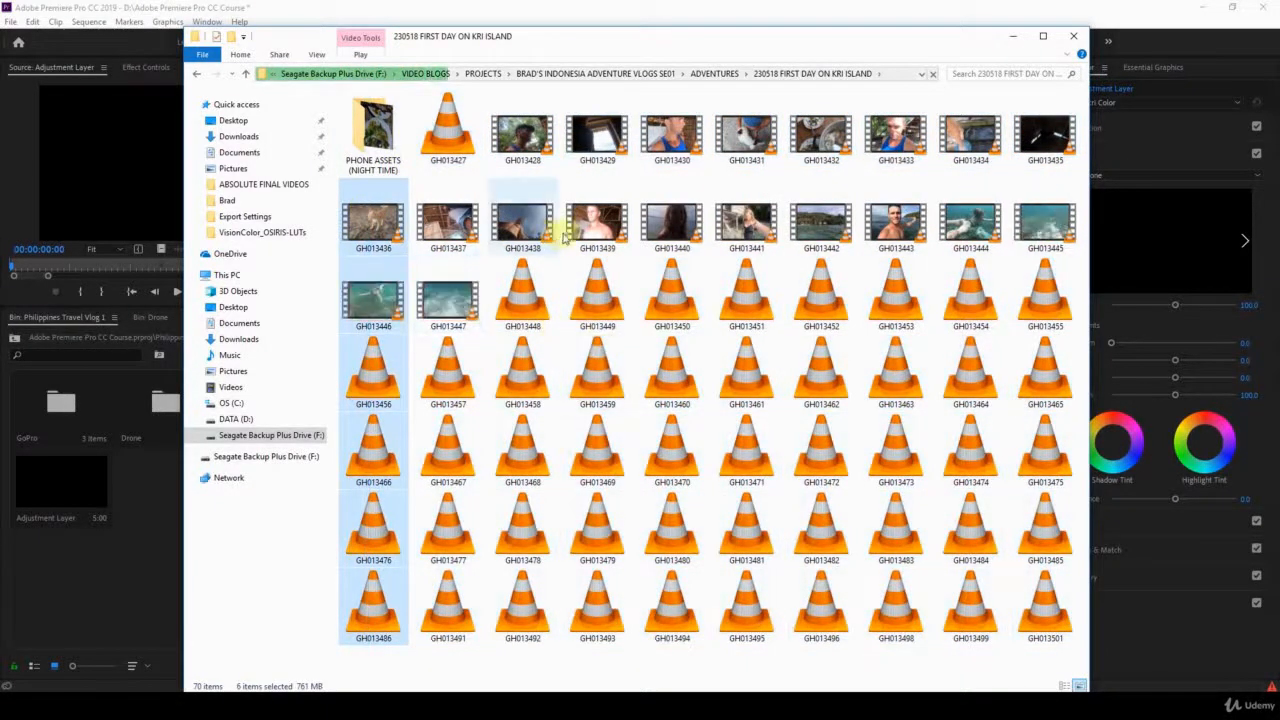
Look at the clip inside the PHONE ASSETS (NIGHT TIME) folder and return to the ADVENTURES folder.
{"action": "double_click", "coordinate": [375, 135]}
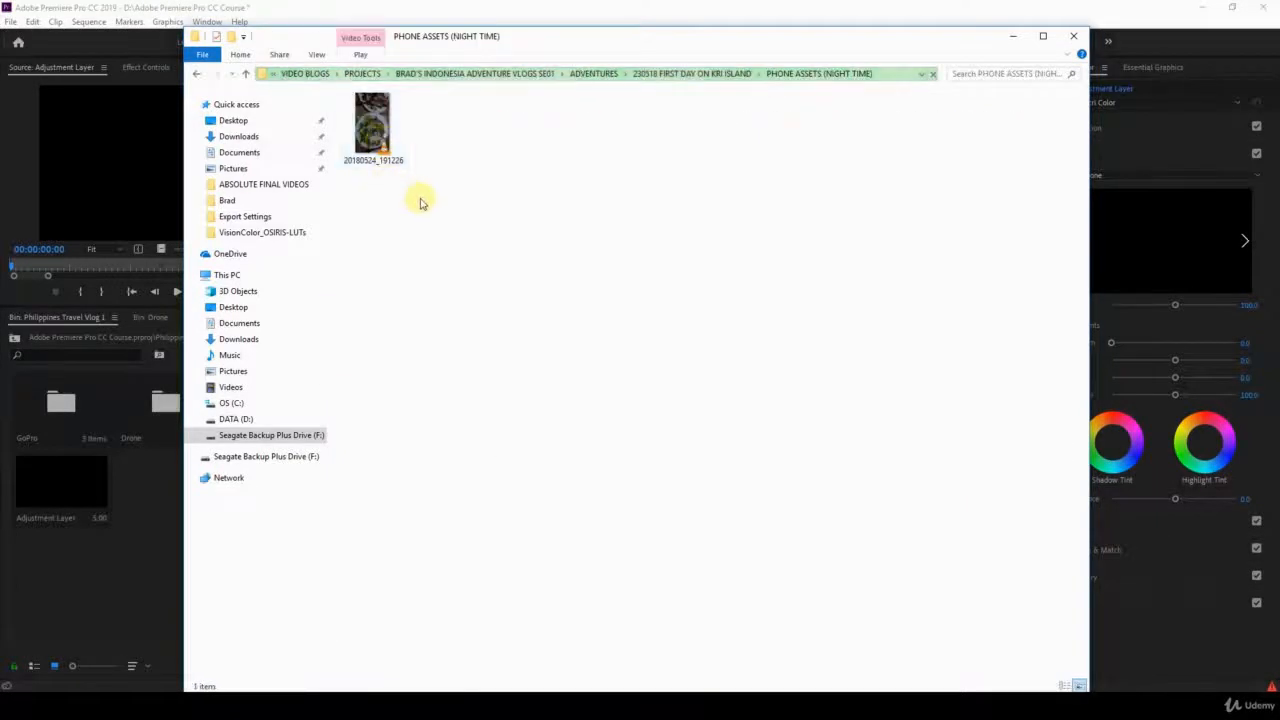
{"action": "left_click_drag", "start_coordinate": [420, 203], "coordinate": [352, 95]}
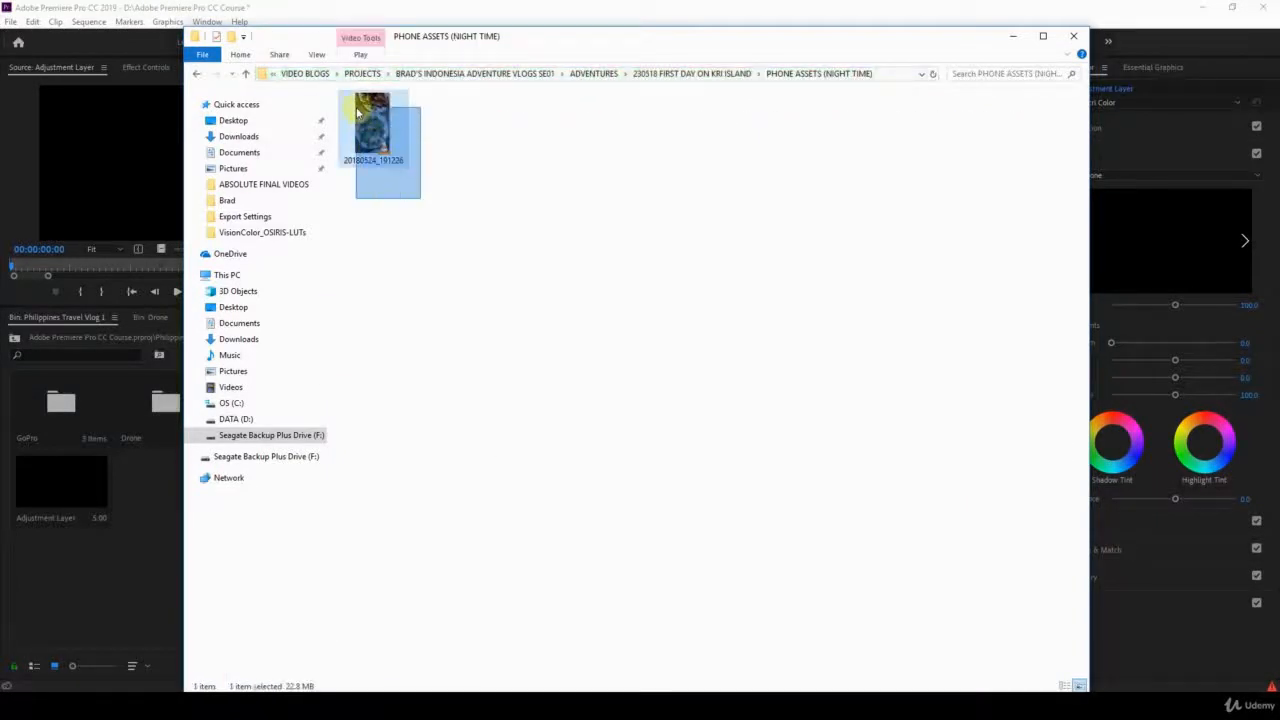
{"action": "left_click", "coordinate": [687, 75]}
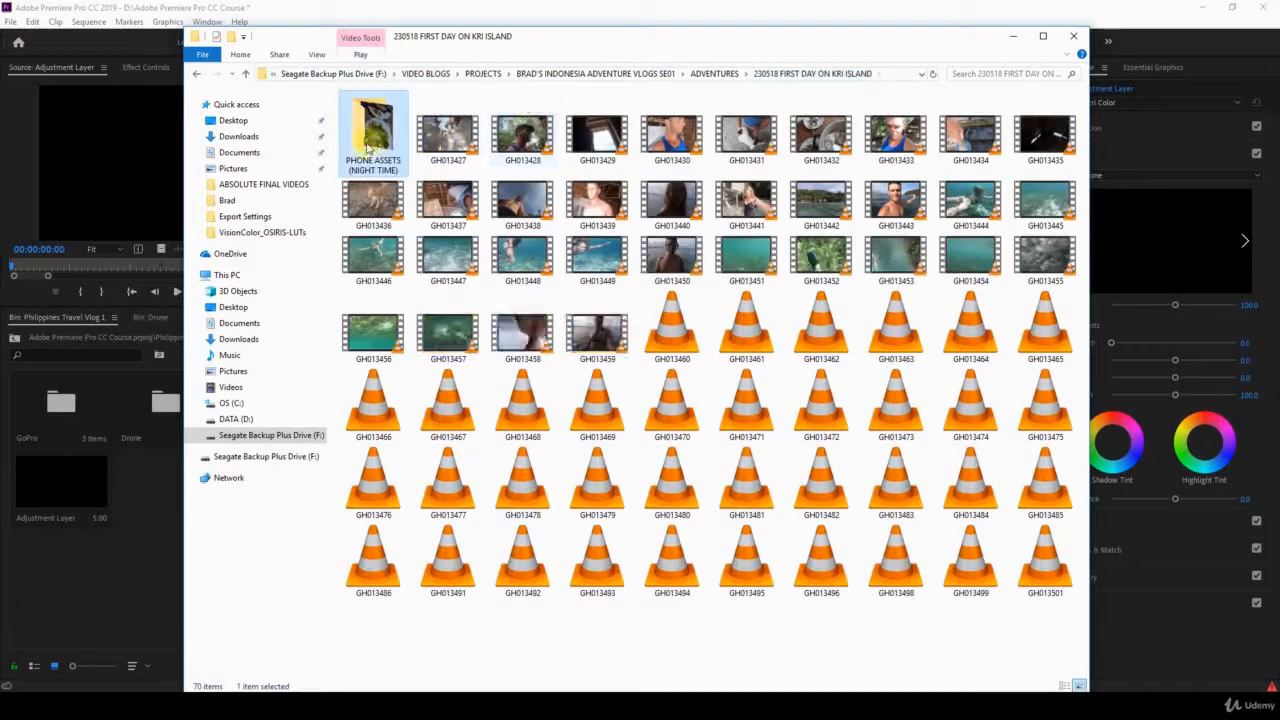
{"action": "left_click", "coordinate": [712, 73]}
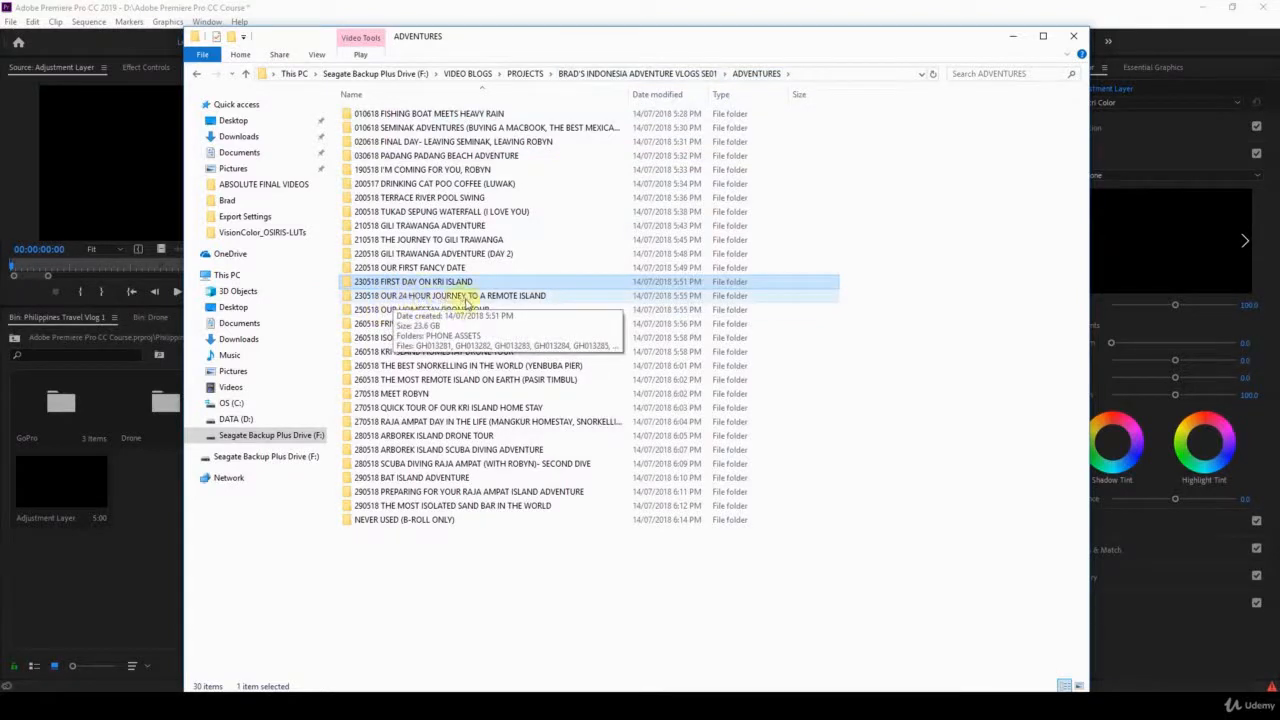
Look through the clips in the 230518 OUR 24 HOUR JOURNEY TO A REMOTE ISLAND folder and return to ADVENTURES.
{"action": "double_click", "coordinate": [477, 297]}
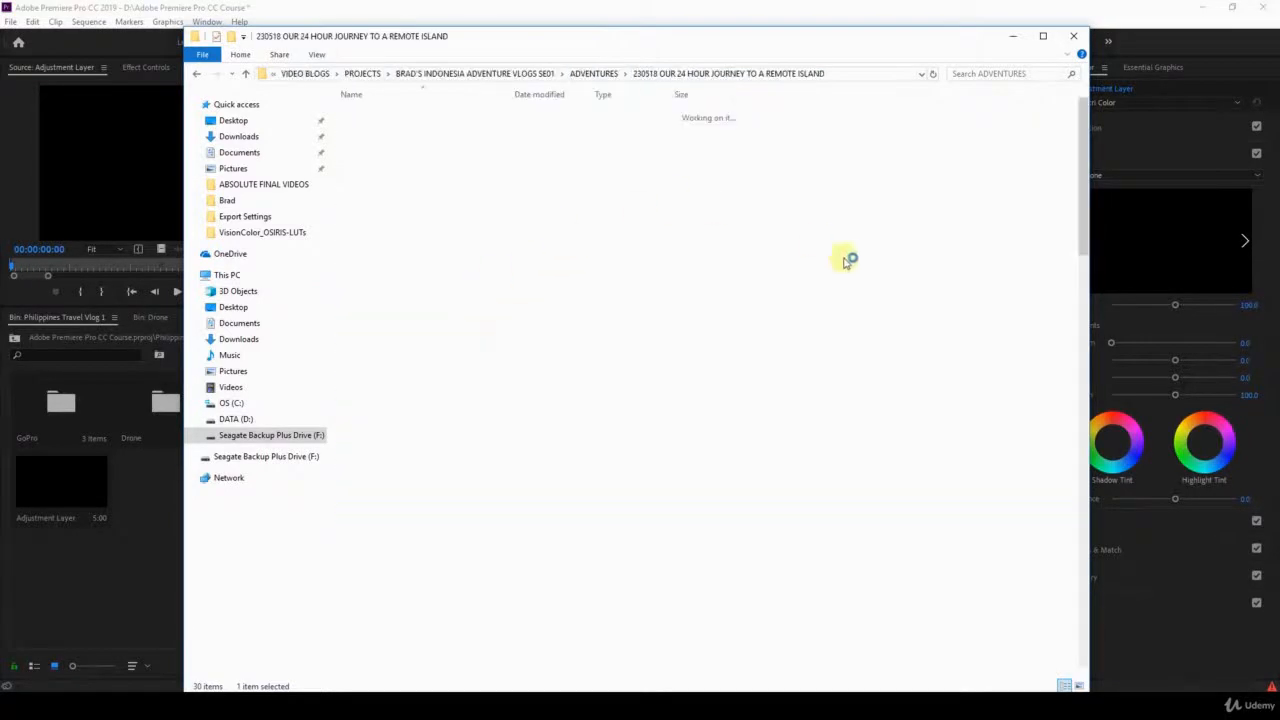
{"action": "scroll", "coordinate": [793, 337], "scroll_direction": "down", "scroll_amount": 5}
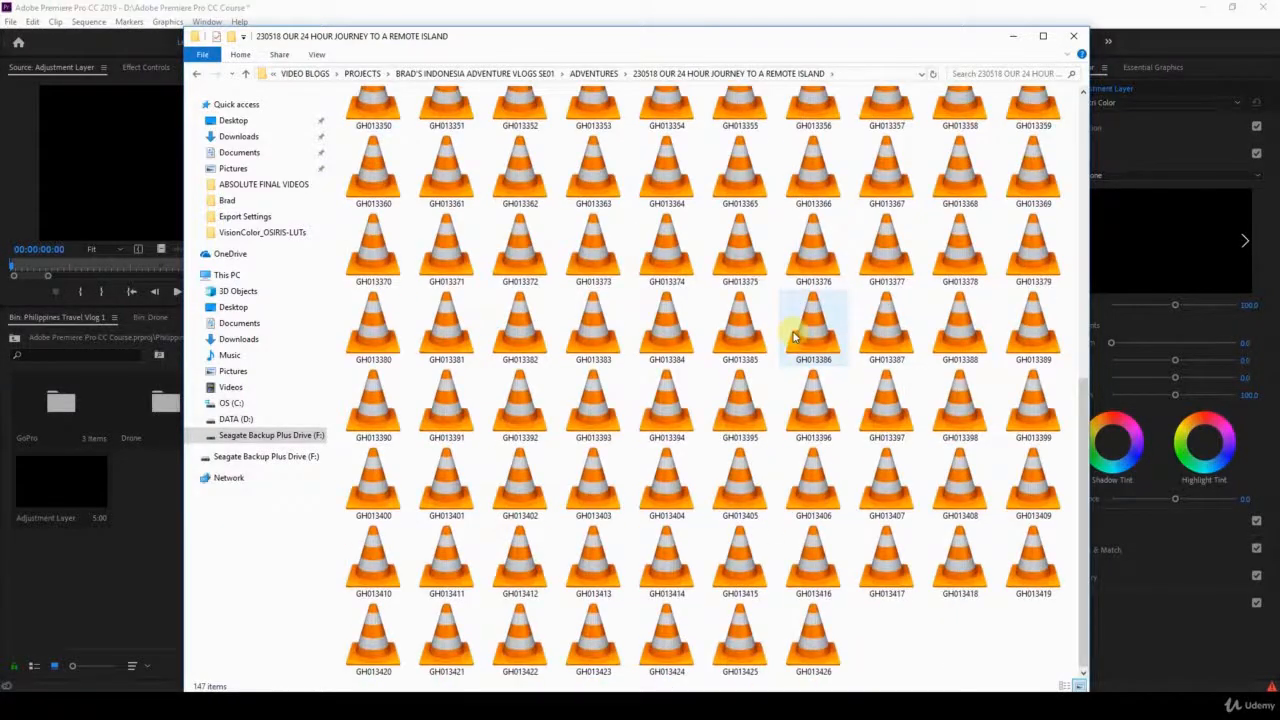
{"action": "scroll", "coordinate": [793, 337], "scroll_direction": "up", "scroll_amount": 5}
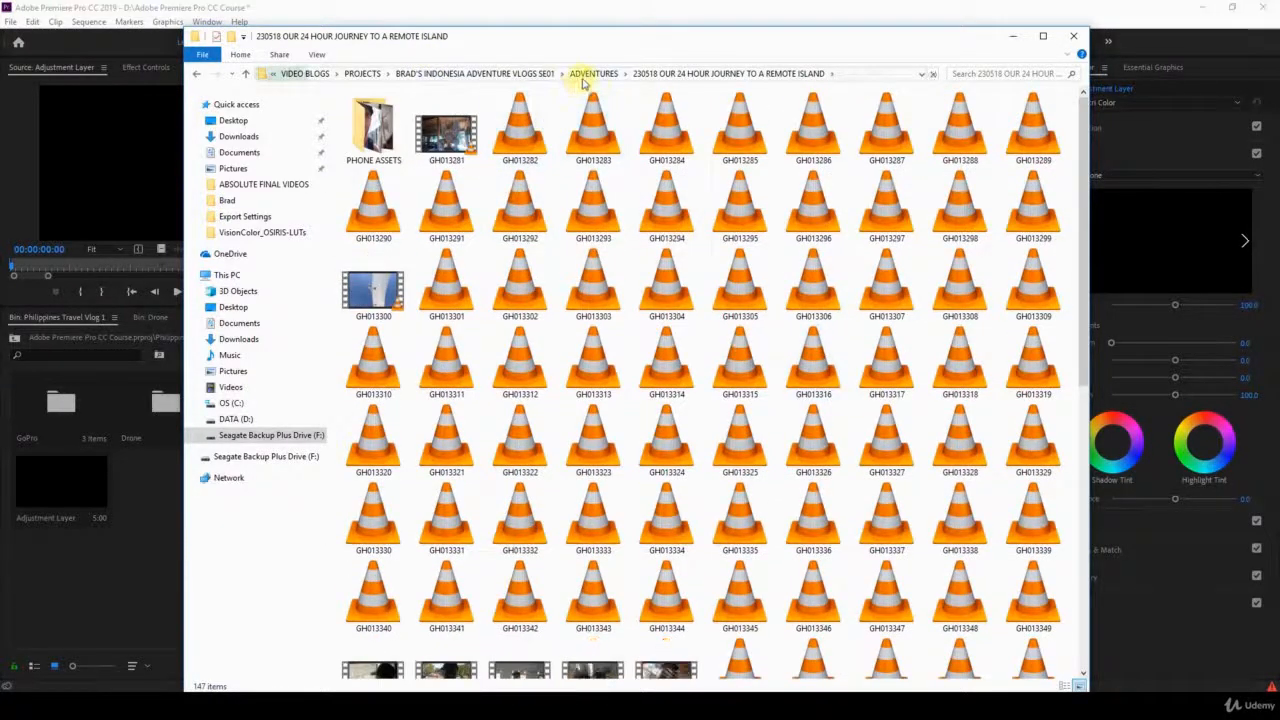
{"action": "left_click", "coordinate": [583, 80]}
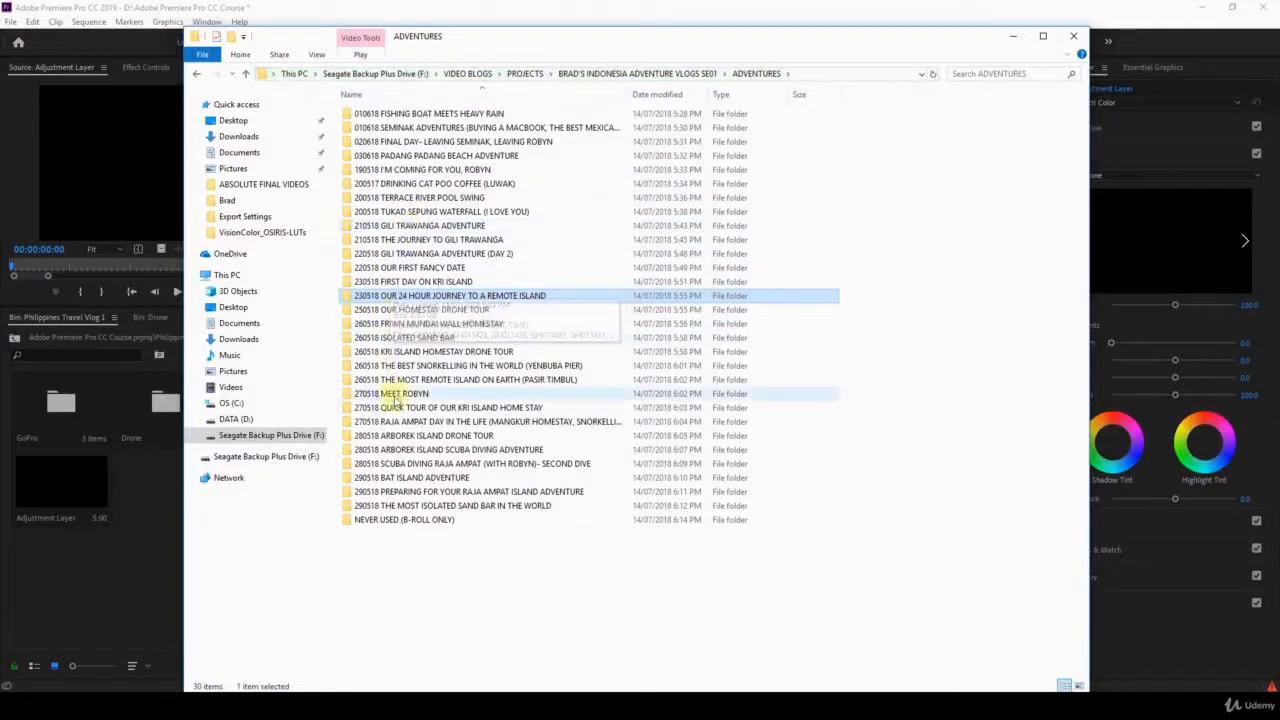
Look through the clips in the 260518 FRIWN MUNDAI WALL HOMESTAY folder and return to ADVENTURES.
{"action": "double_click", "coordinate": [408, 326]}
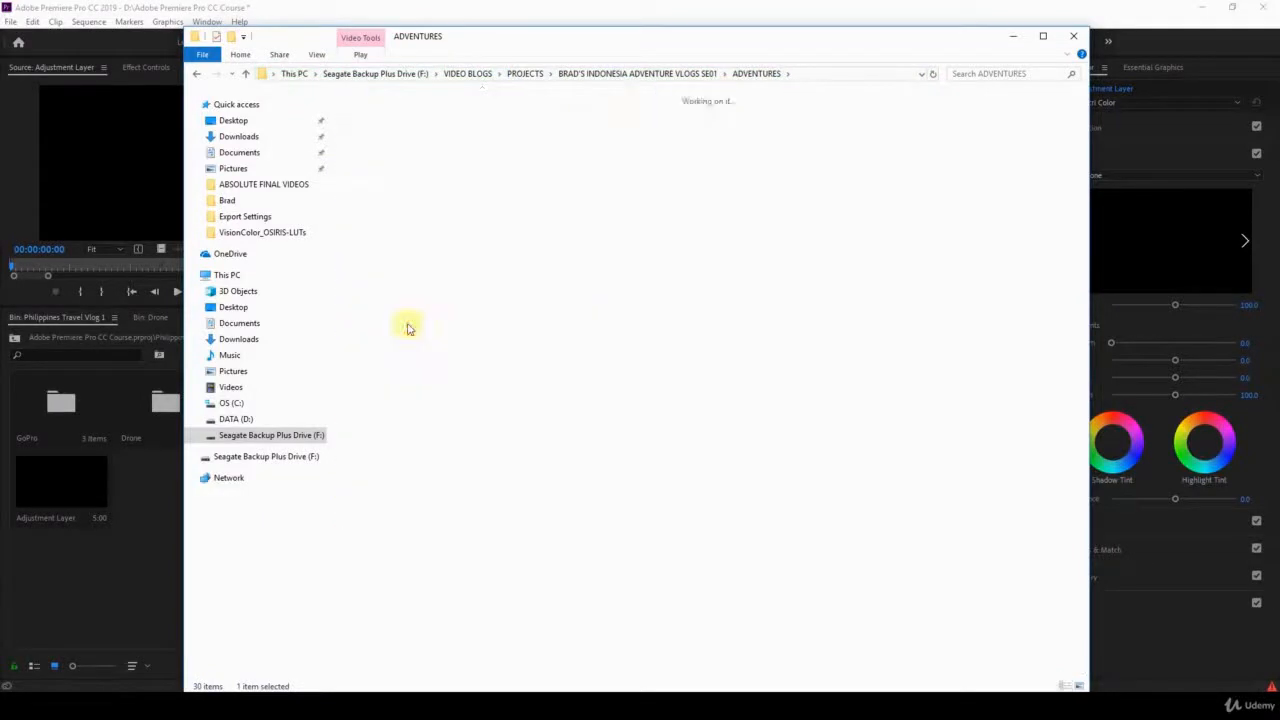
{"action": "scroll", "coordinate": [424, 320], "scroll_direction": "down", "scroll_amount": 4}
{"action": "scroll", "coordinate": [429, 312], "scroll_direction": "up", "scroll_amount": 4}
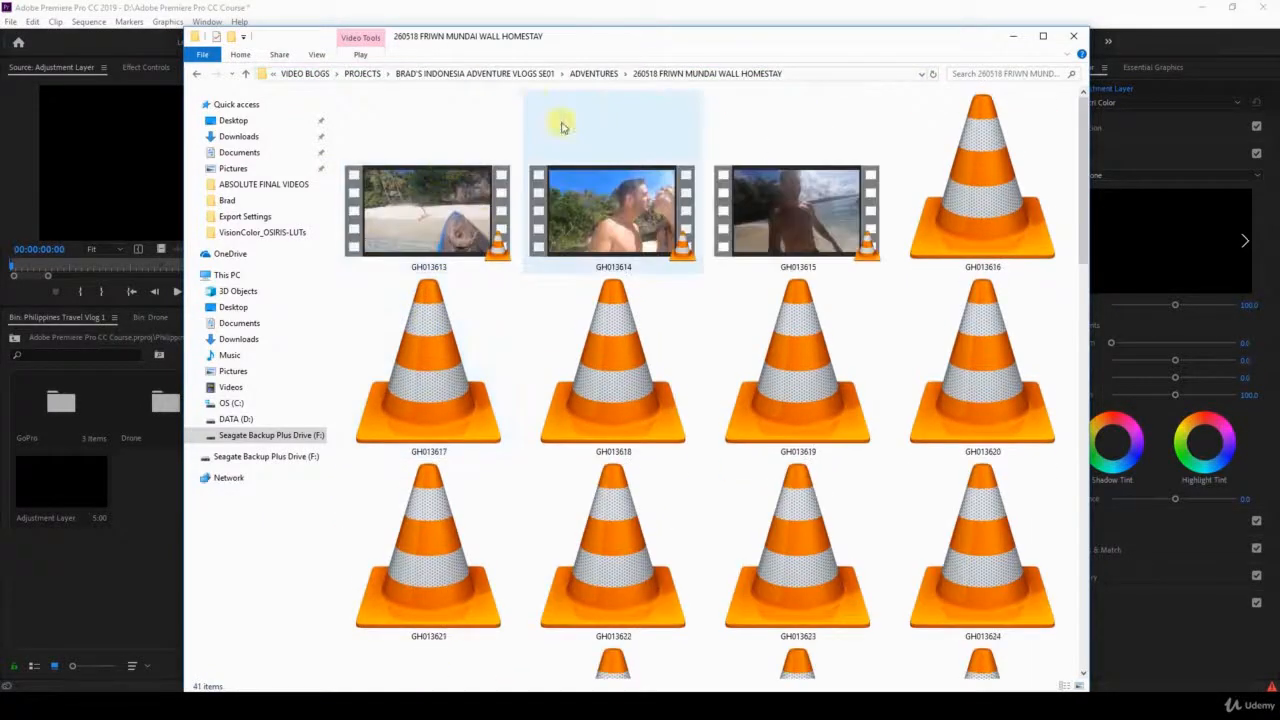
{"action": "left_click", "coordinate": [592, 75]}
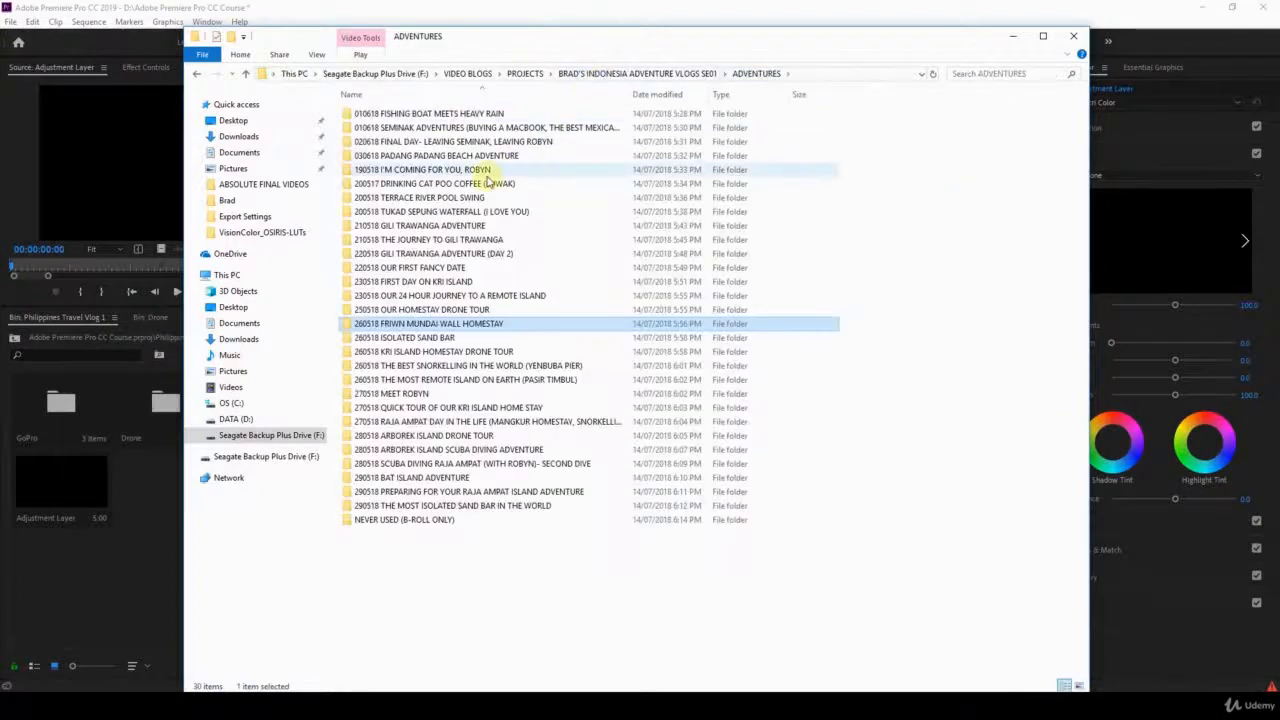
Go through the remaining adventure folders dated 260518, from ISOLATED SAND BAR to THE MOST REMOTE ISLAND ON EARTH.
{"action": "left_click", "coordinate": [419, 339]}
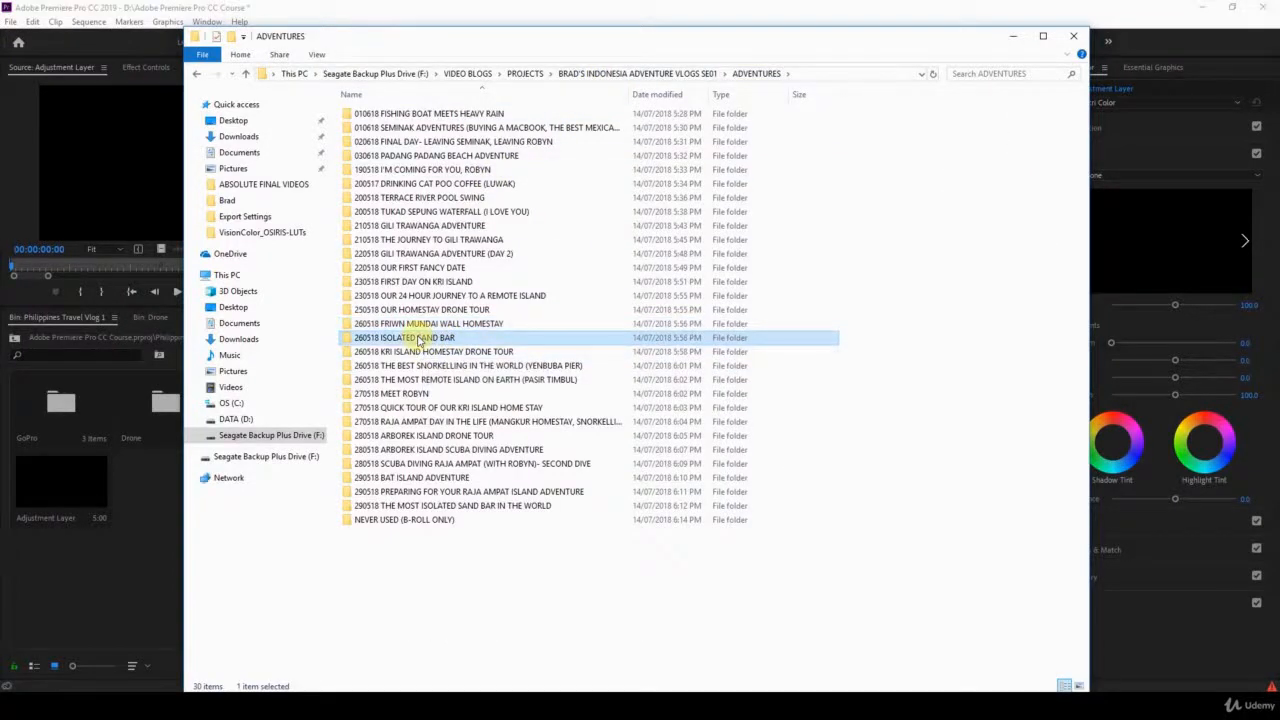
{"action": "key", "text": "Down"}
{"action": "key", "text": "Down"}
{"action": "key", "text": "Down"}
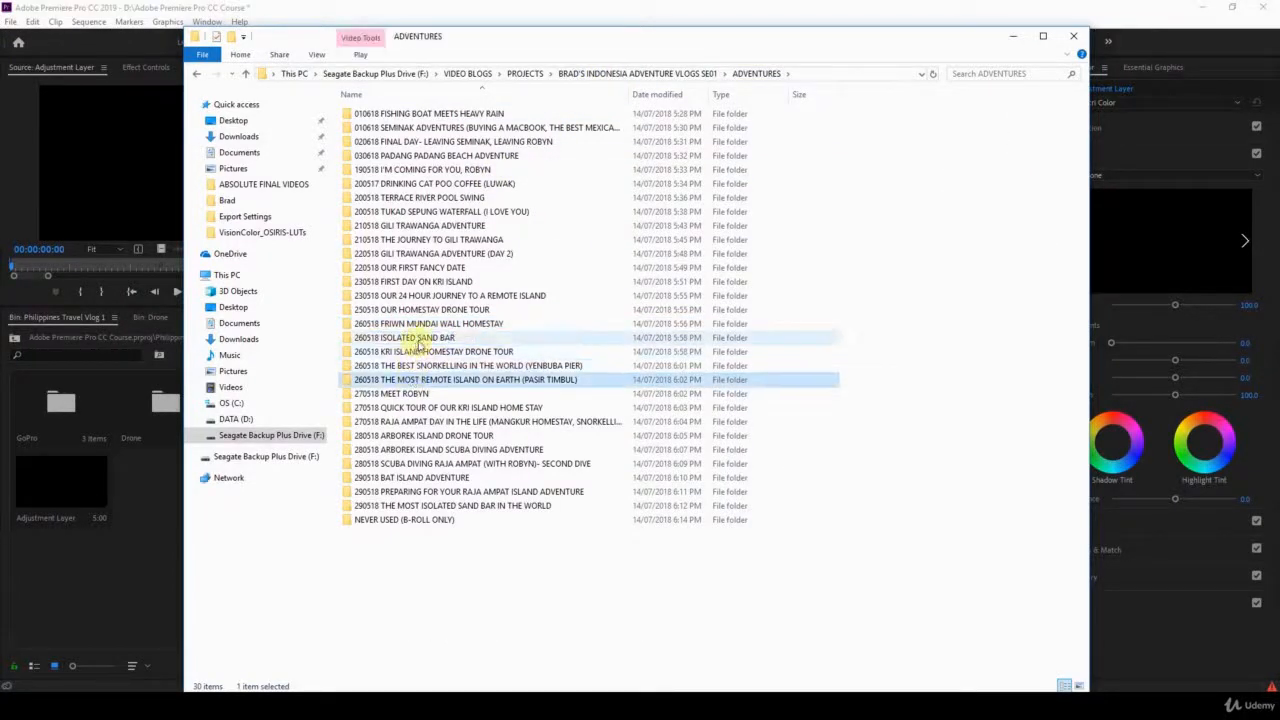
{"action": "left_click", "coordinate": [419, 341]}
{"action": "left_click", "coordinate": [415, 354]}
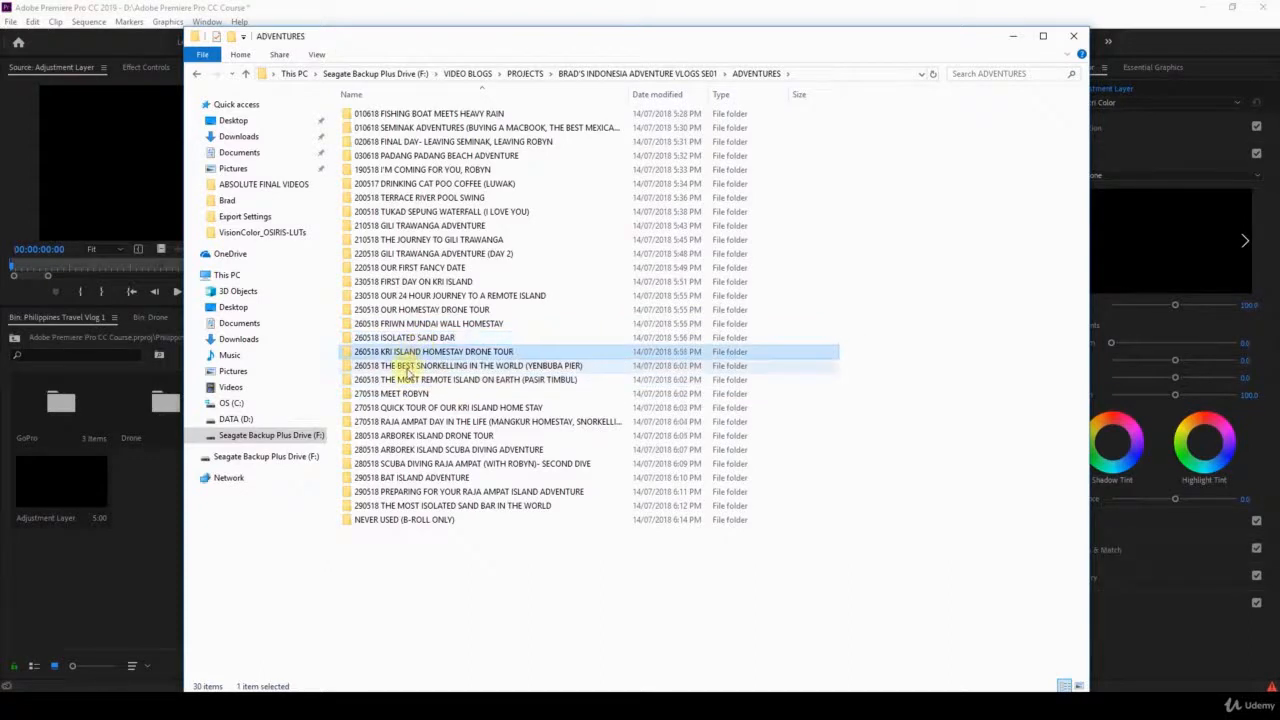
{"action": "left_click", "coordinate": [407, 369]}
Open the DRONE ASSETS folder of the Indonesia SE01 project and go through its location folders.
{"action": "left_click", "coordinate": [630, 73]}
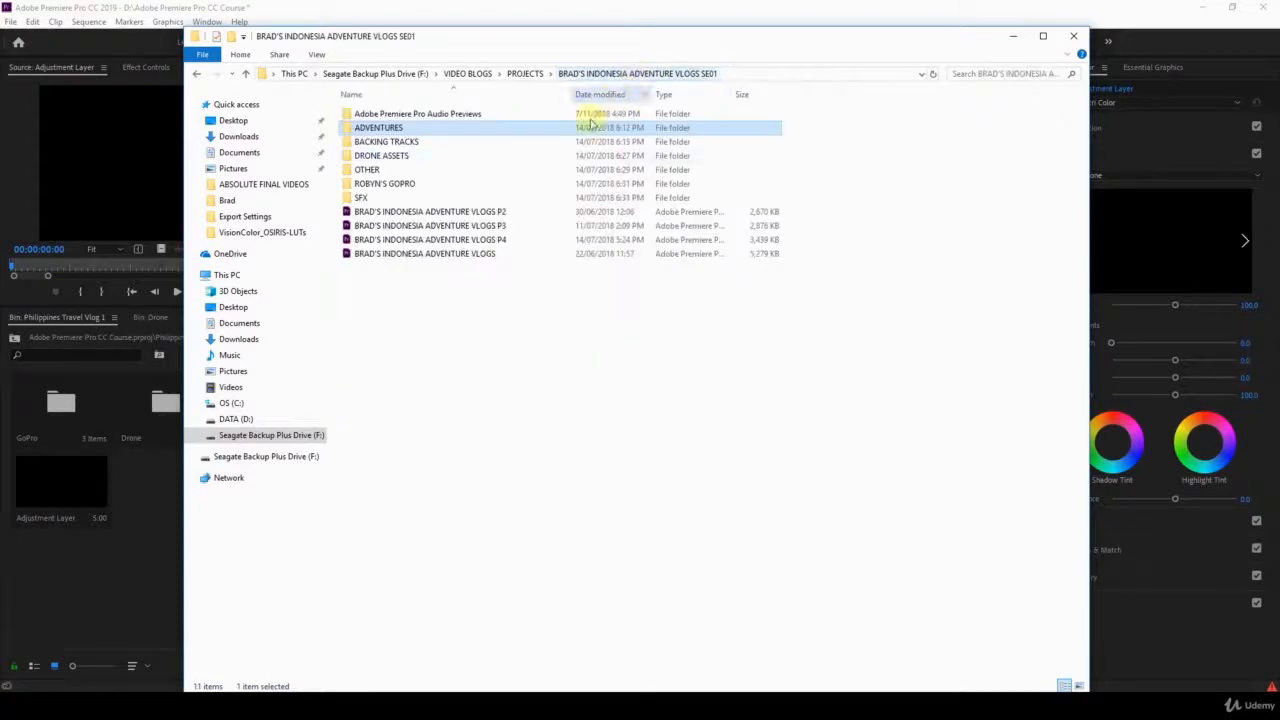
{"action": "left_click", "coordinate": [392, 163]}
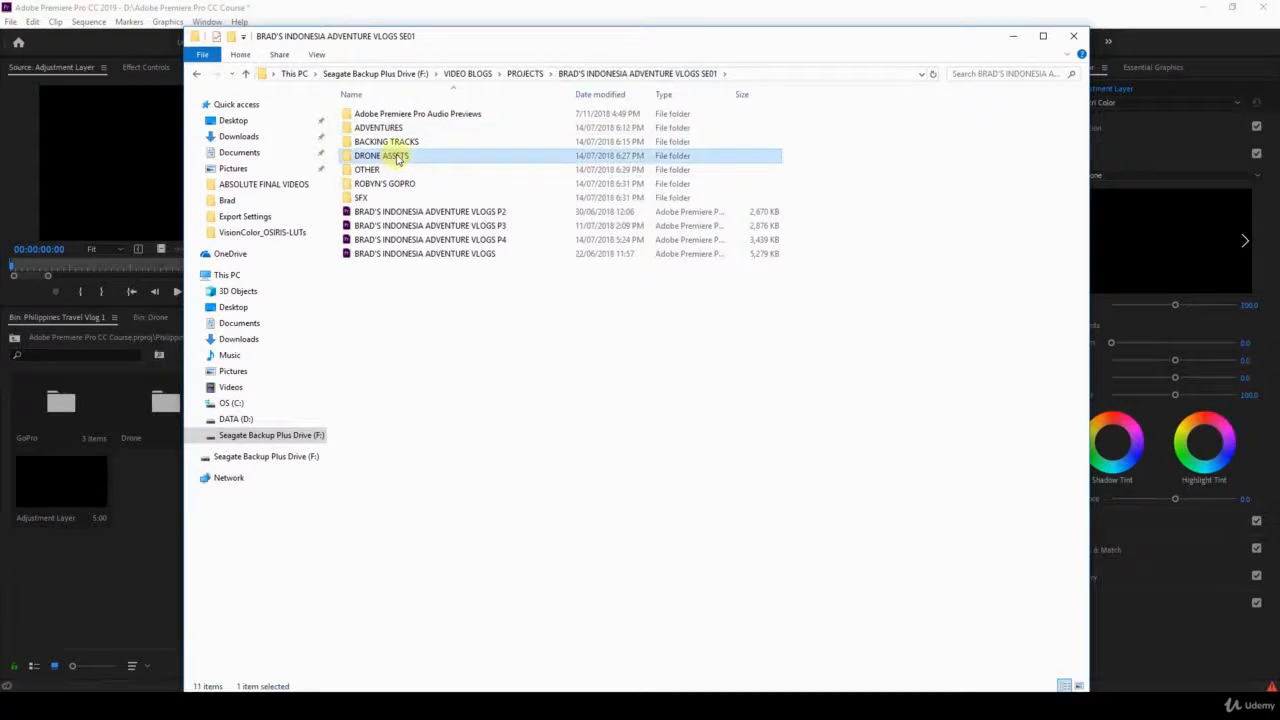
{"action": "double_click", "coordinate": [398, 158]}
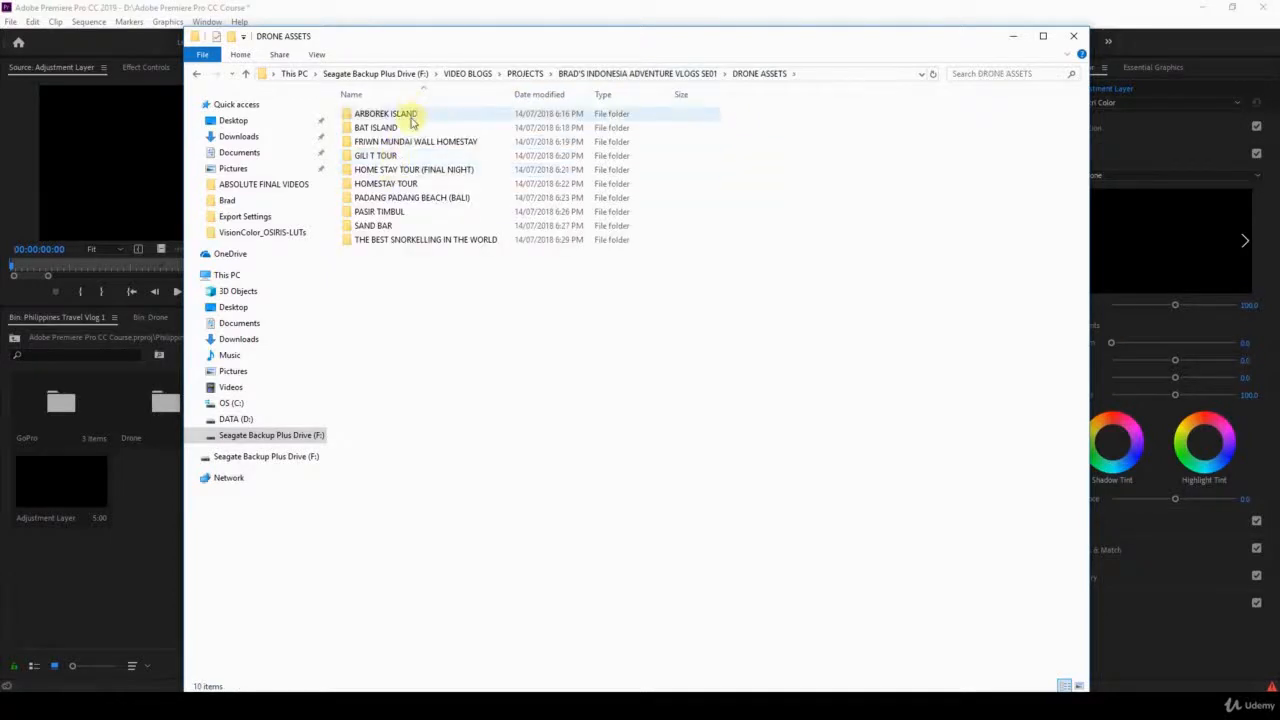
{"action": "left_click", "coordinate": [410, 116]}
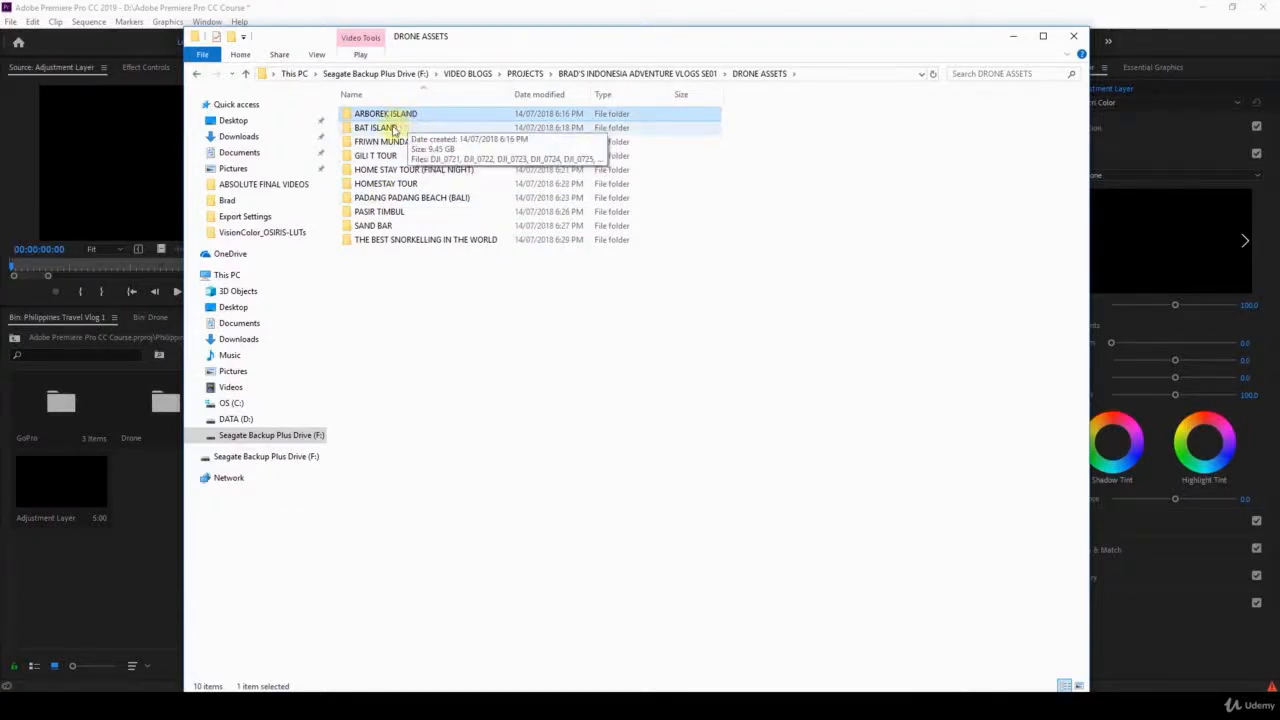
{"action": "key", "text": "Down"}
{"action": "key", "text": "Down"}
{"action": "key", "text": "Down"}
{"action": "key", "text": "Down"}
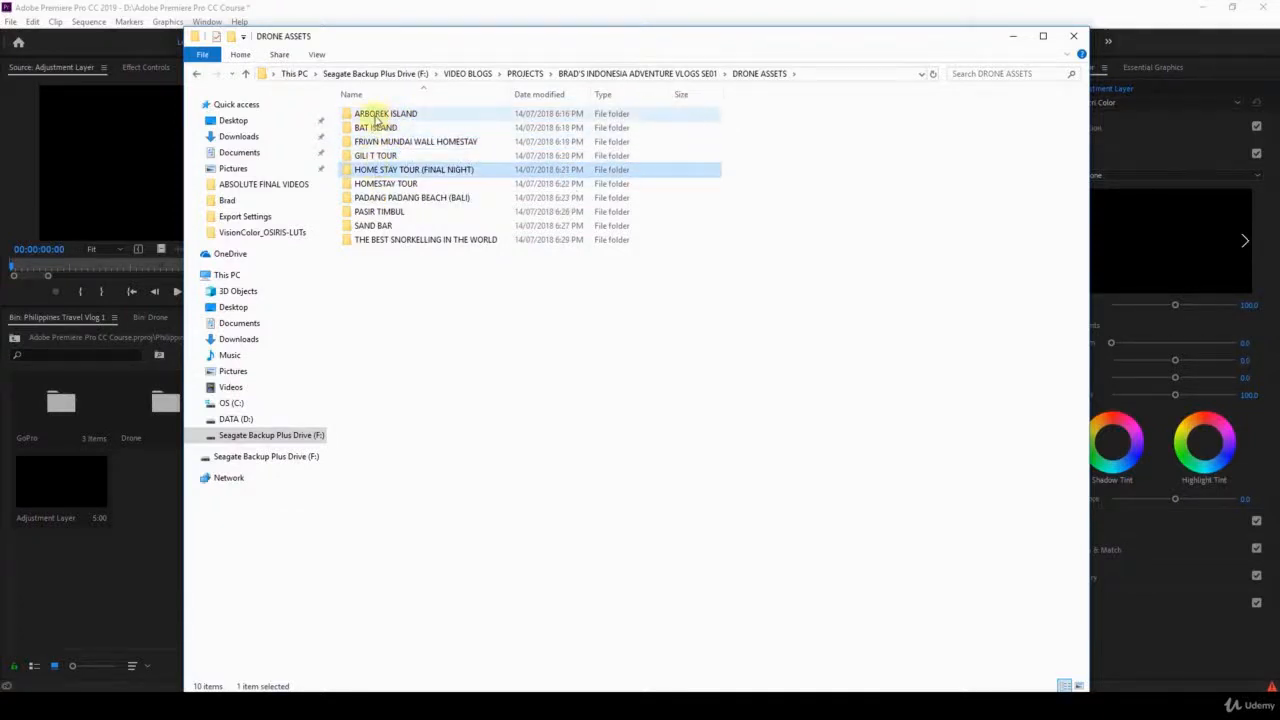
Open the ARBOREK ISLAND folder, select all its drone files and return to DRONE ASSETS.
{"action": "double_click", "coordinate": [378, 116]}
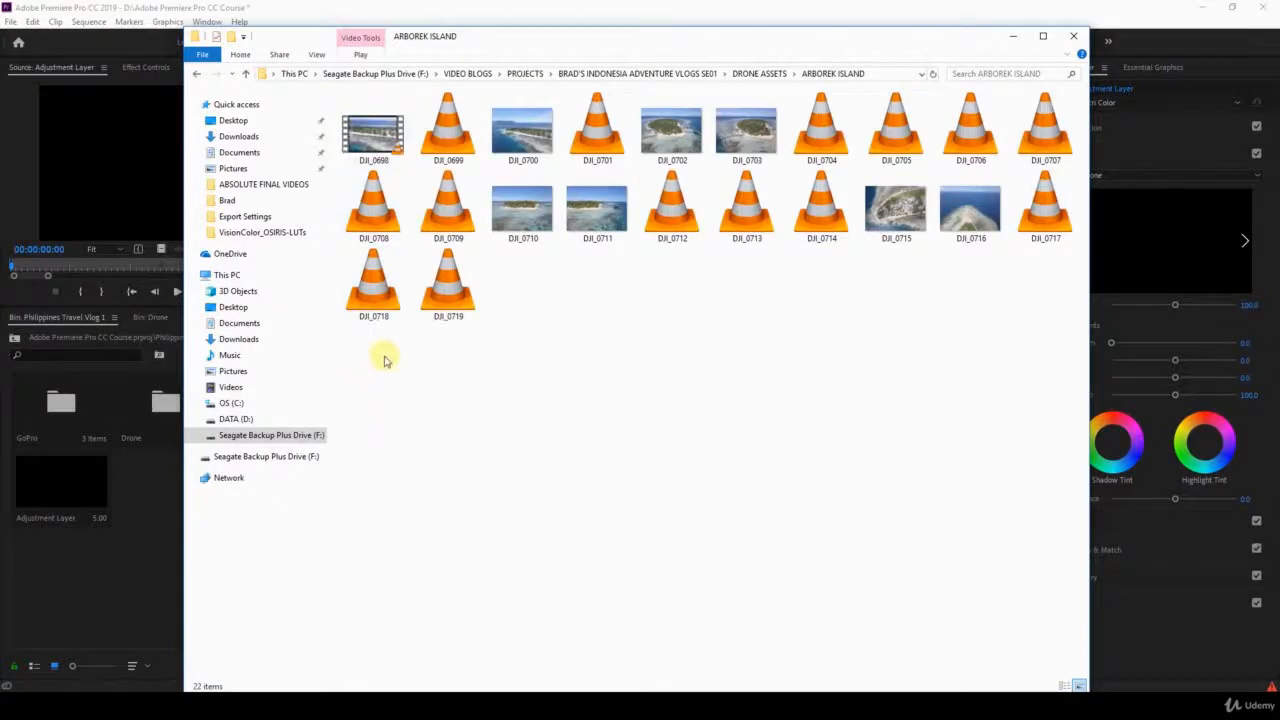
{"action": "left_click_drag", "start_coordinate": [368, 374], "coordinate": [1058, 96]}
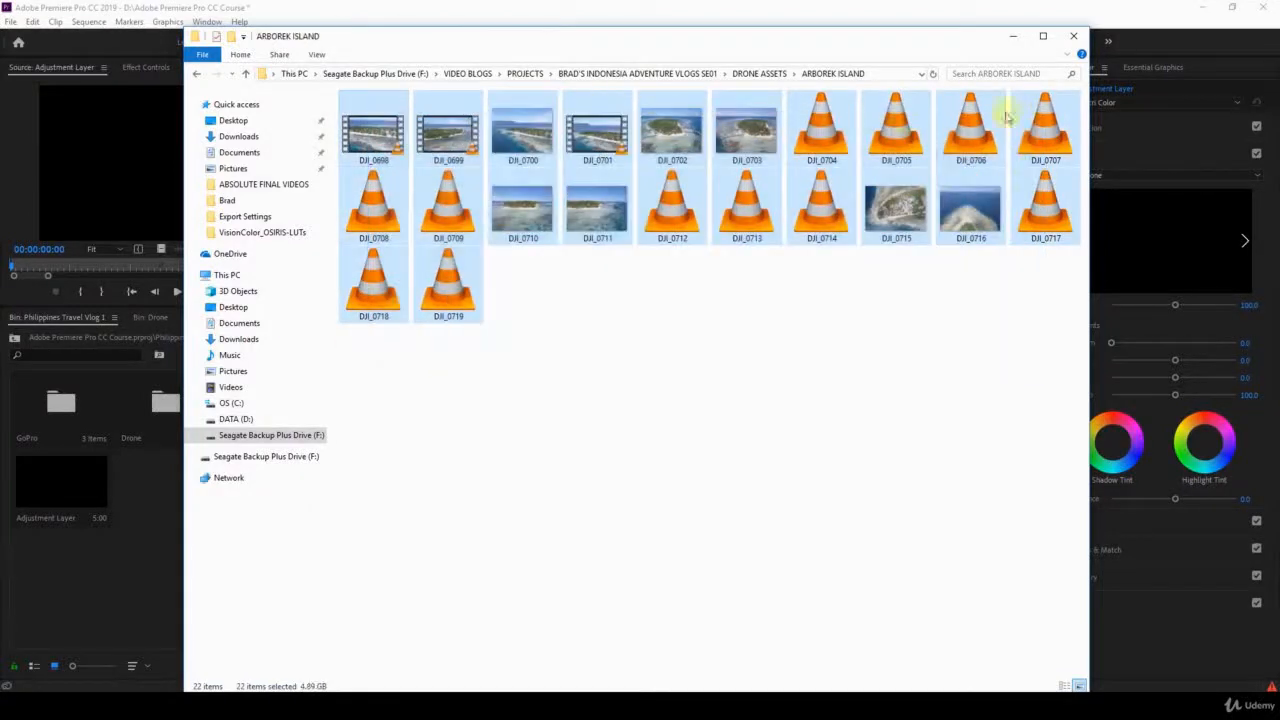
{"action": "left_click", "coordinate": [760, 75]}
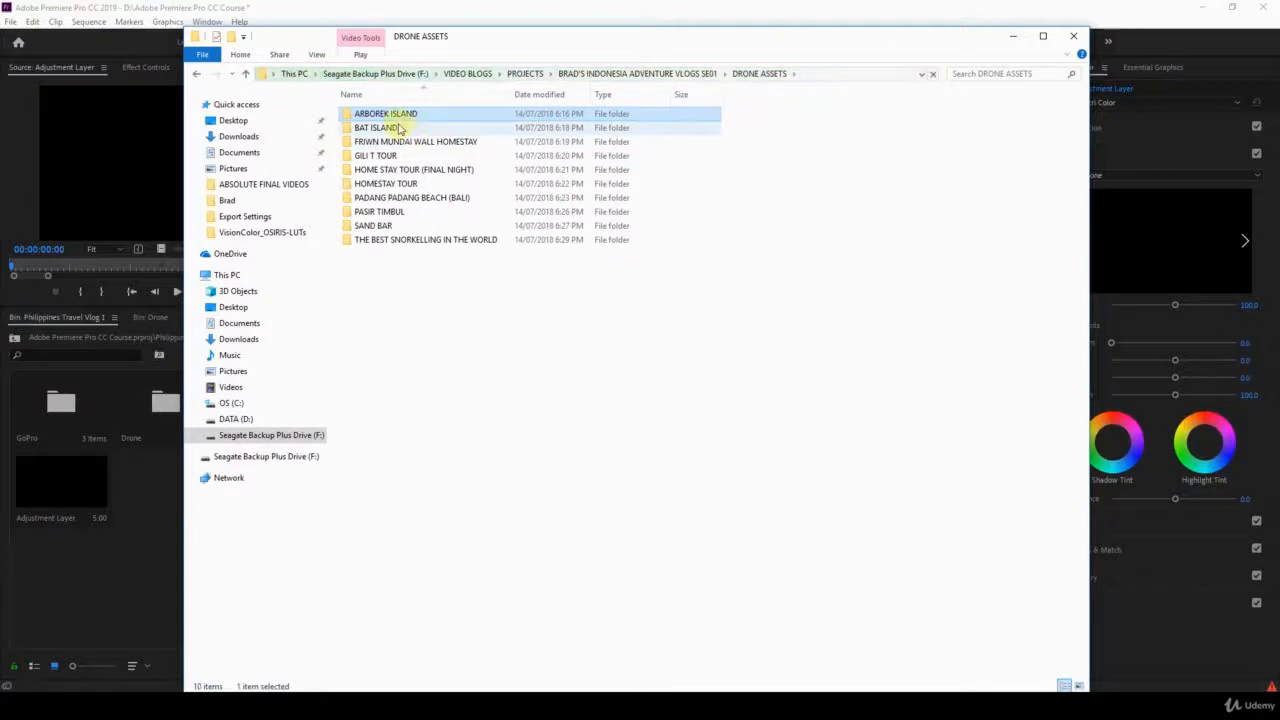
Look at the drone files in the BAT ISLAND folder, return to DRONE ASSETS and select GILI T TOUR.
{"action": "double_click", "coordinate": [398, 128]}
{"action": "left_click_drag", "start_coordinate": [386, 522], "coordinate": [1034, 100]}
{"action": "left_click", "coordinate": [745, 73]}
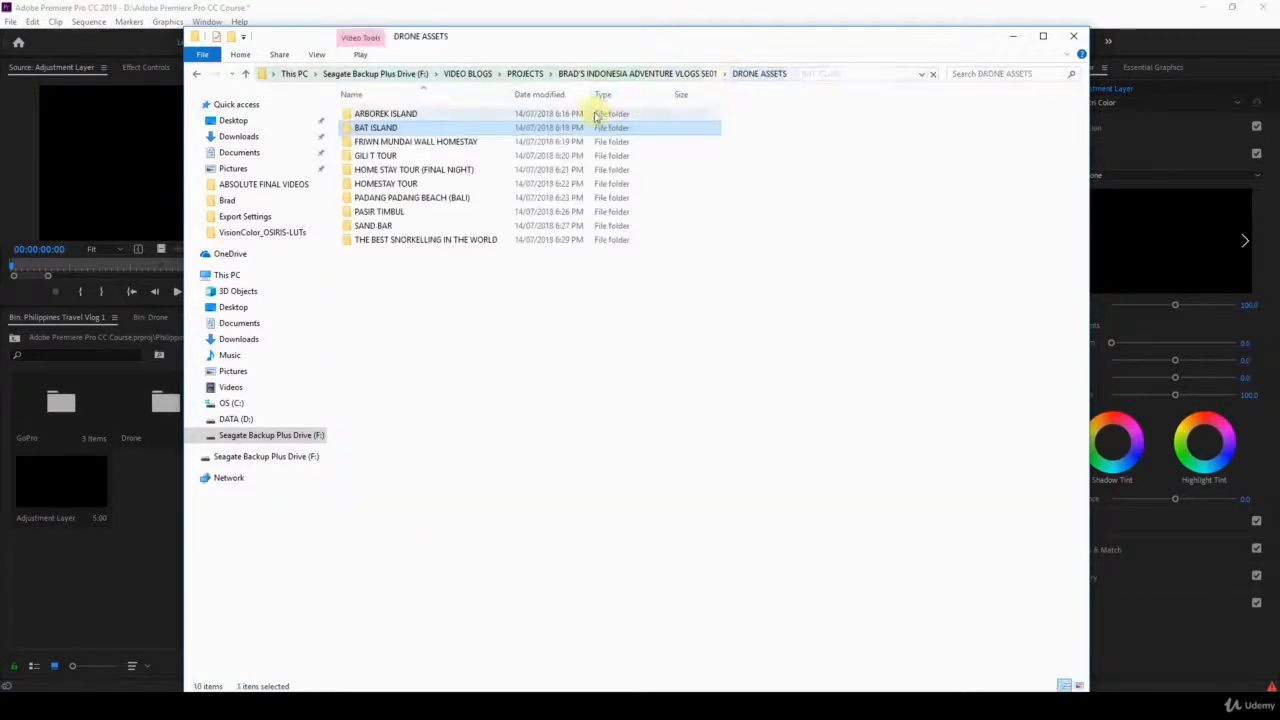
{"action": "left_click", "coordinate": [432, 156]}
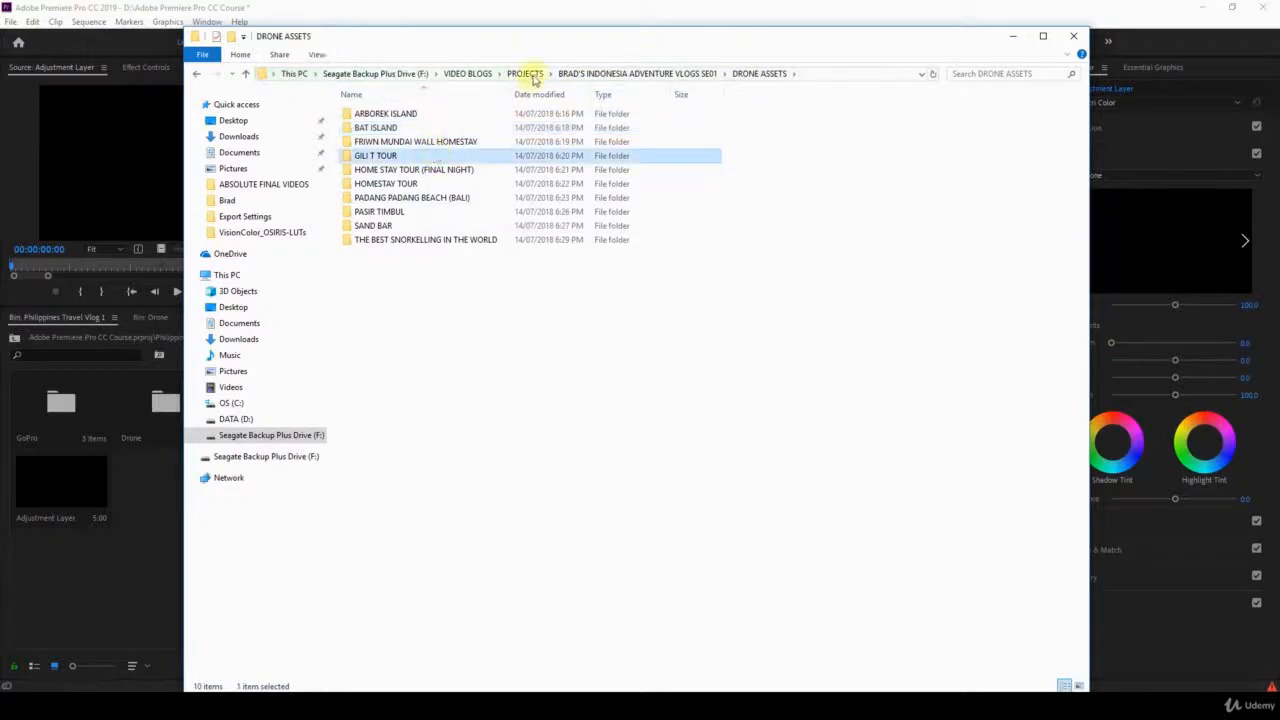
Return to PROJECTS, open the USA road trip adventure vlogs folder and look over its day-numbered folders.
{"action": "left_click", "coordinate": [527, 74]}
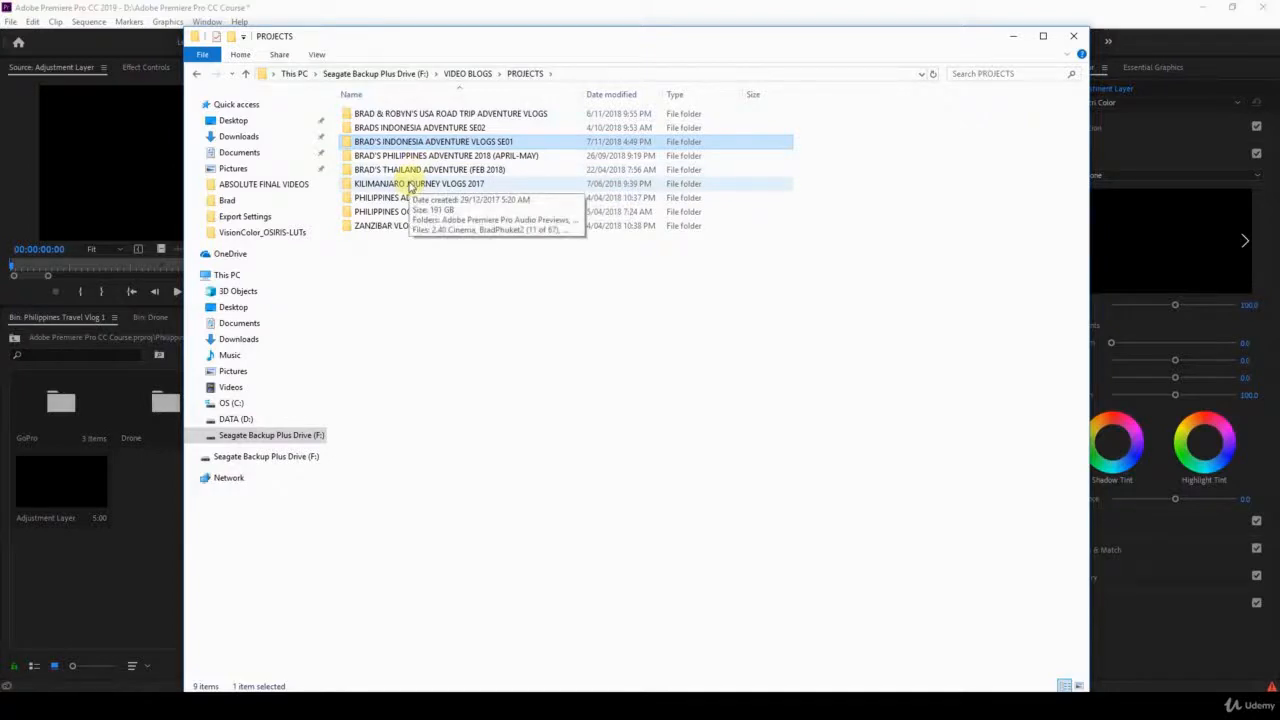
{"action": "left_click", "coordinate": [433, 114]}
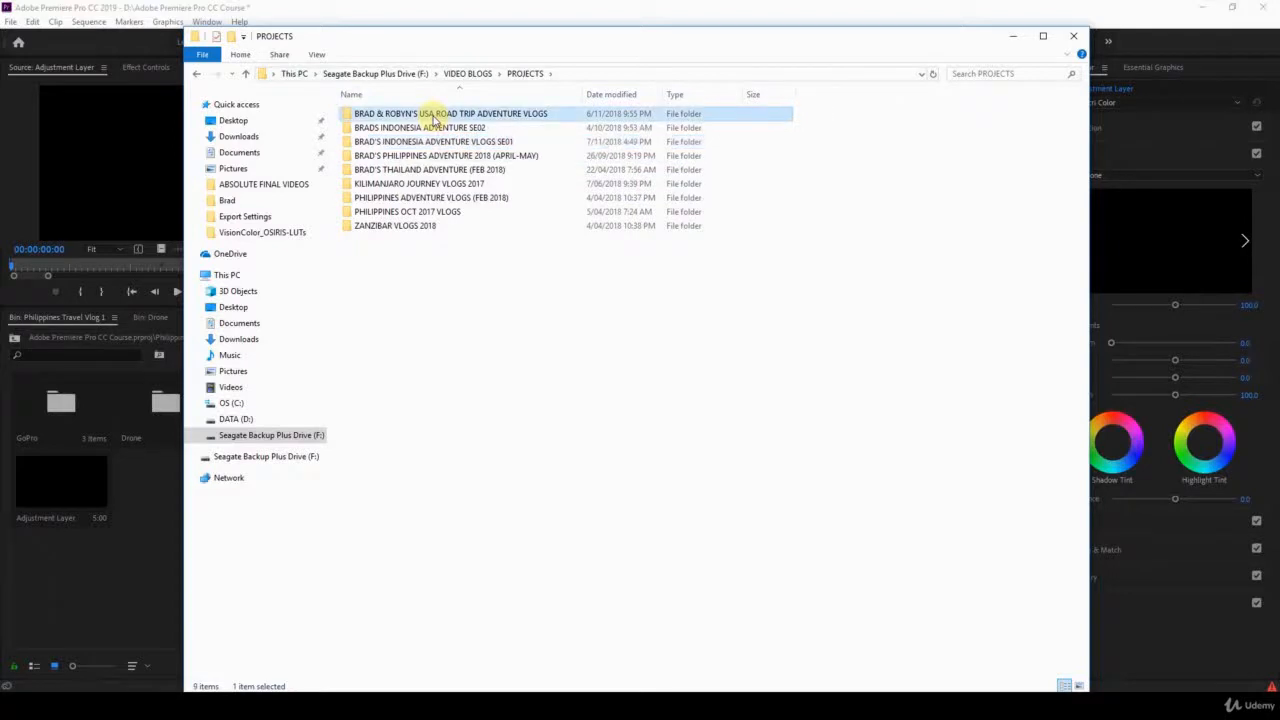
{"action": "double_click", "coordinate": [452, 116]}
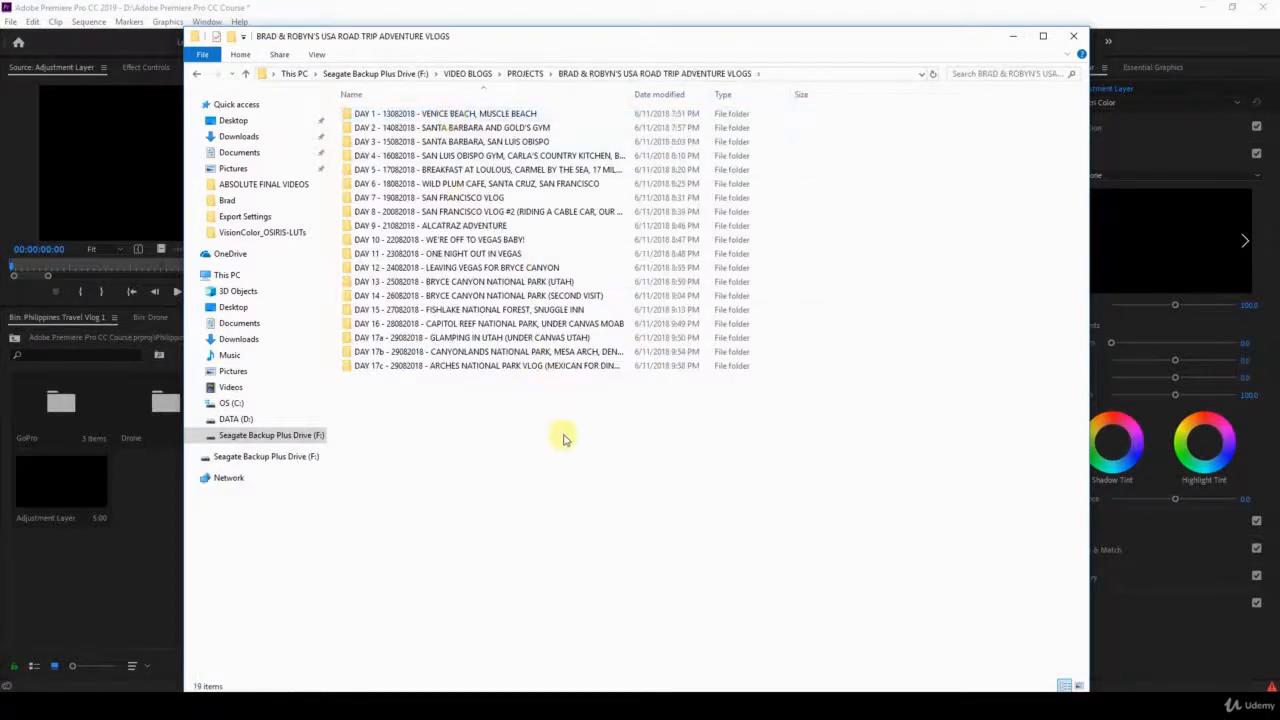
{"action": "left_click_drag", "start_coordinate": [563, 434], "coordinate": [354, 96]}
{"action": "left_click_drag", "start_coordinate": [424, 388], "coordinate": [335, 675]}
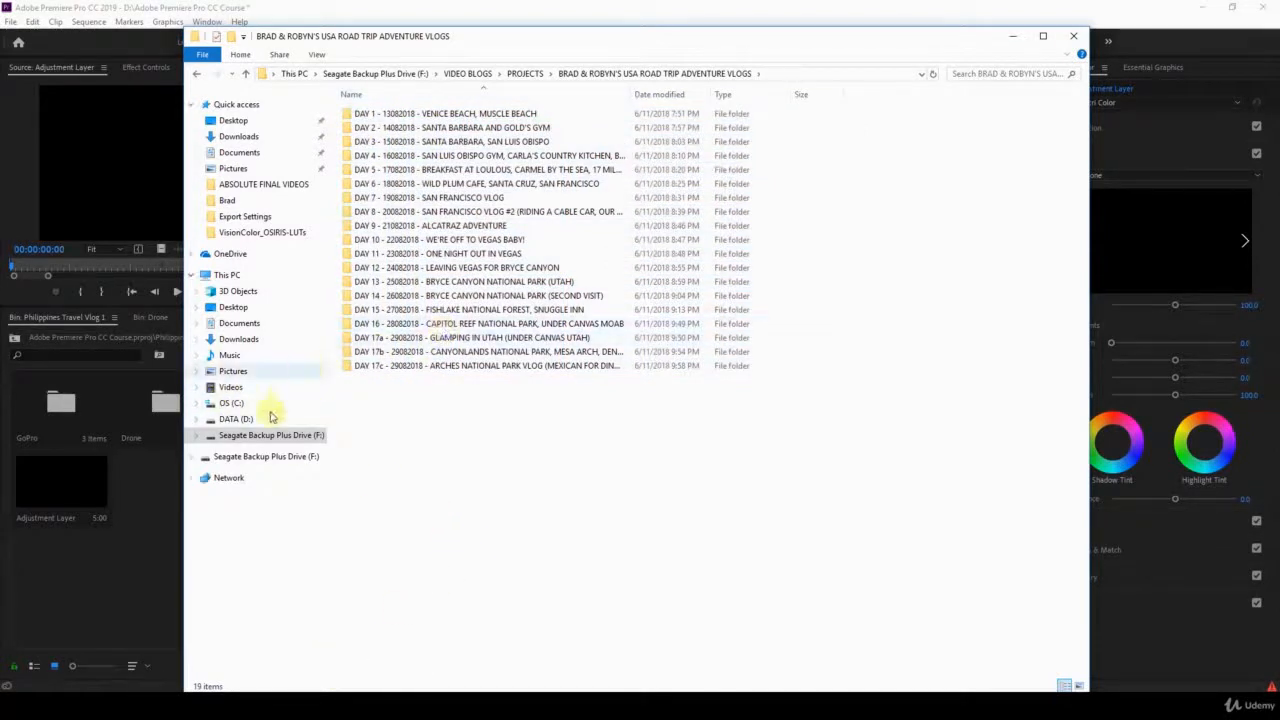
{"action": "left_click_drag", "start_coordinate": [498, 412], "coordinate": [388, 86]}
{"action": "left_click", "coordinate": [423, 394]}
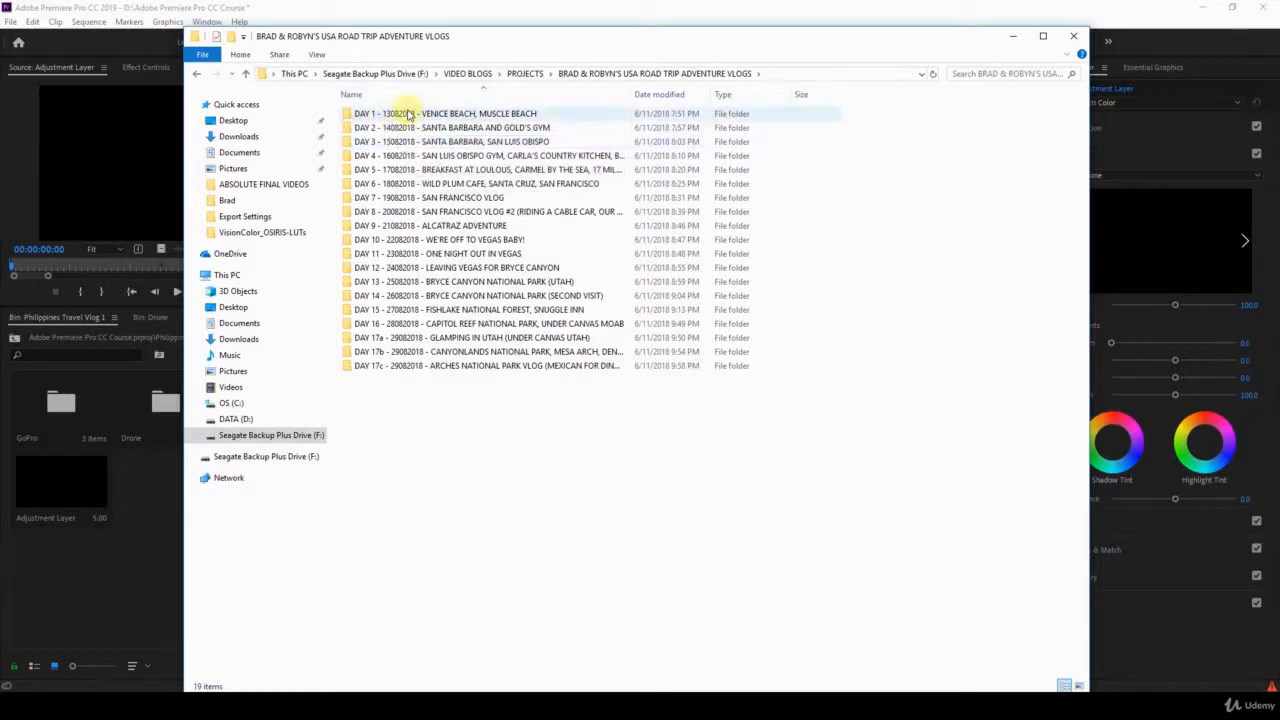
Open the DAY 2 - 14082018 - SANTA BARBARA AND GOLD'S GYM folder and look into its GOPRO and IMAGES subfolders.
{"action": "mouse_move", "coordinate": [408, 115]}
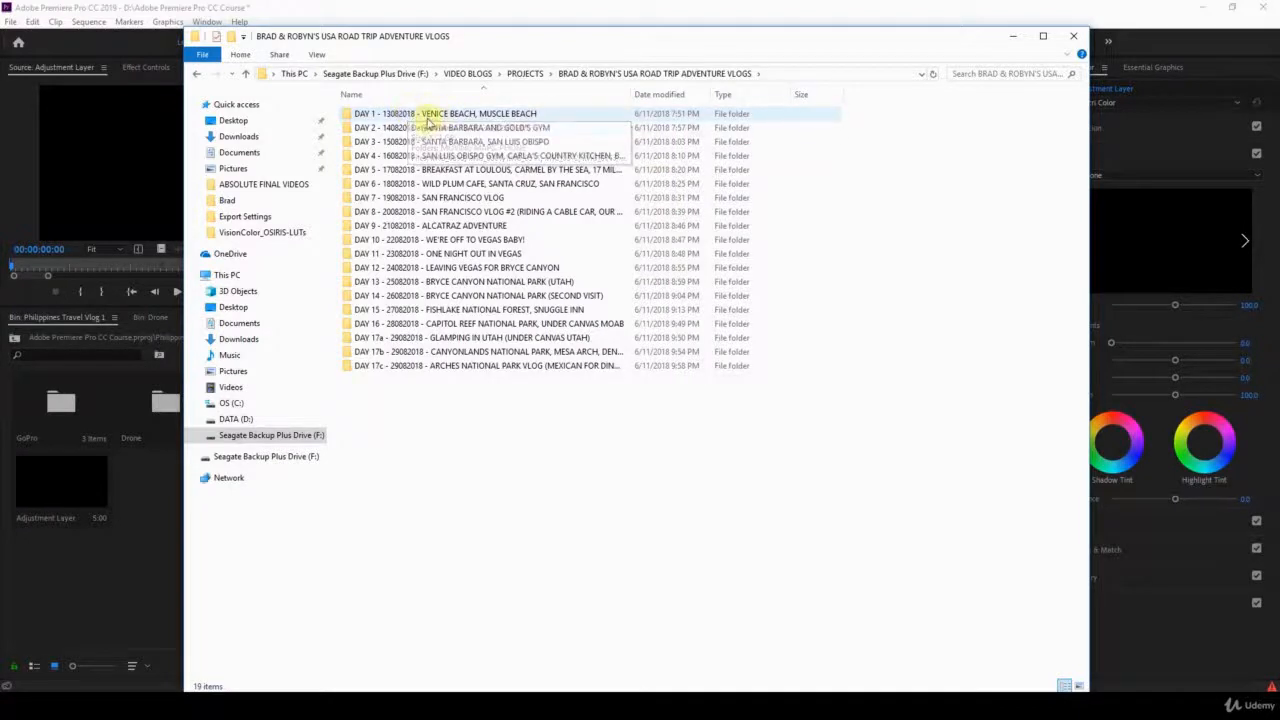
{"action": "double_click", "coordinate": [398, 132]}
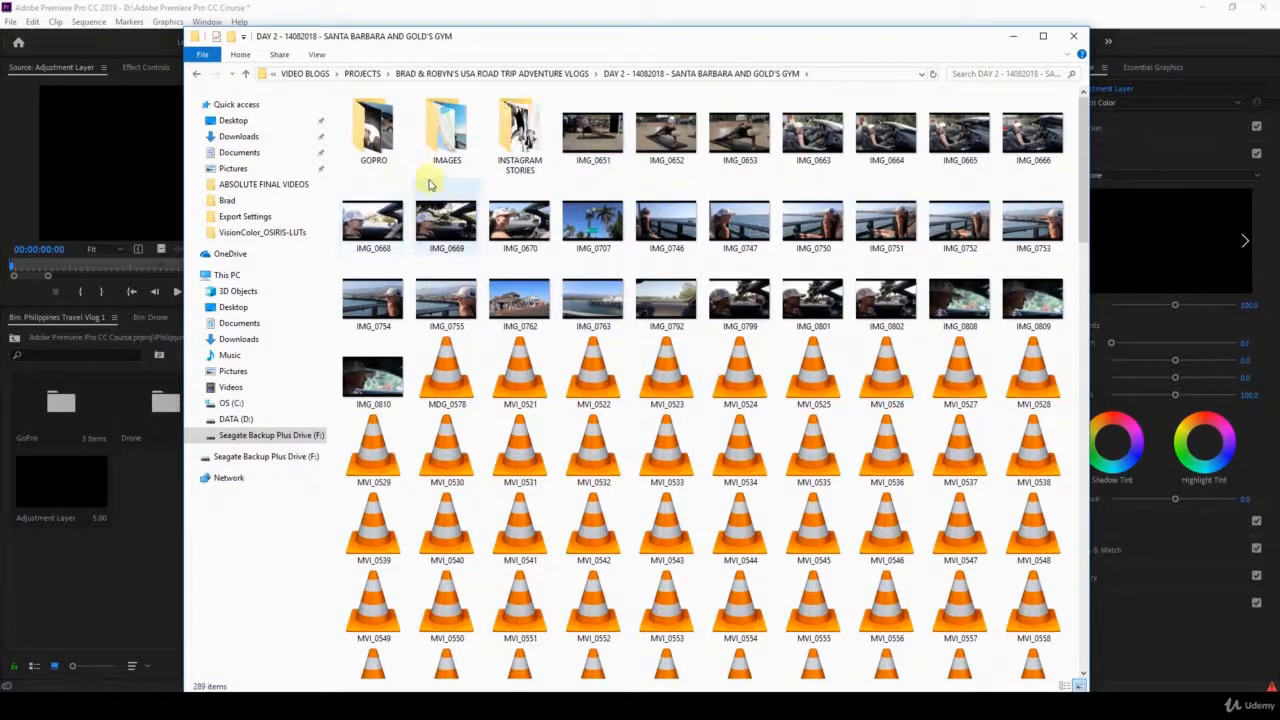
{"action": "left_click", "coordinate": [383, 140]}
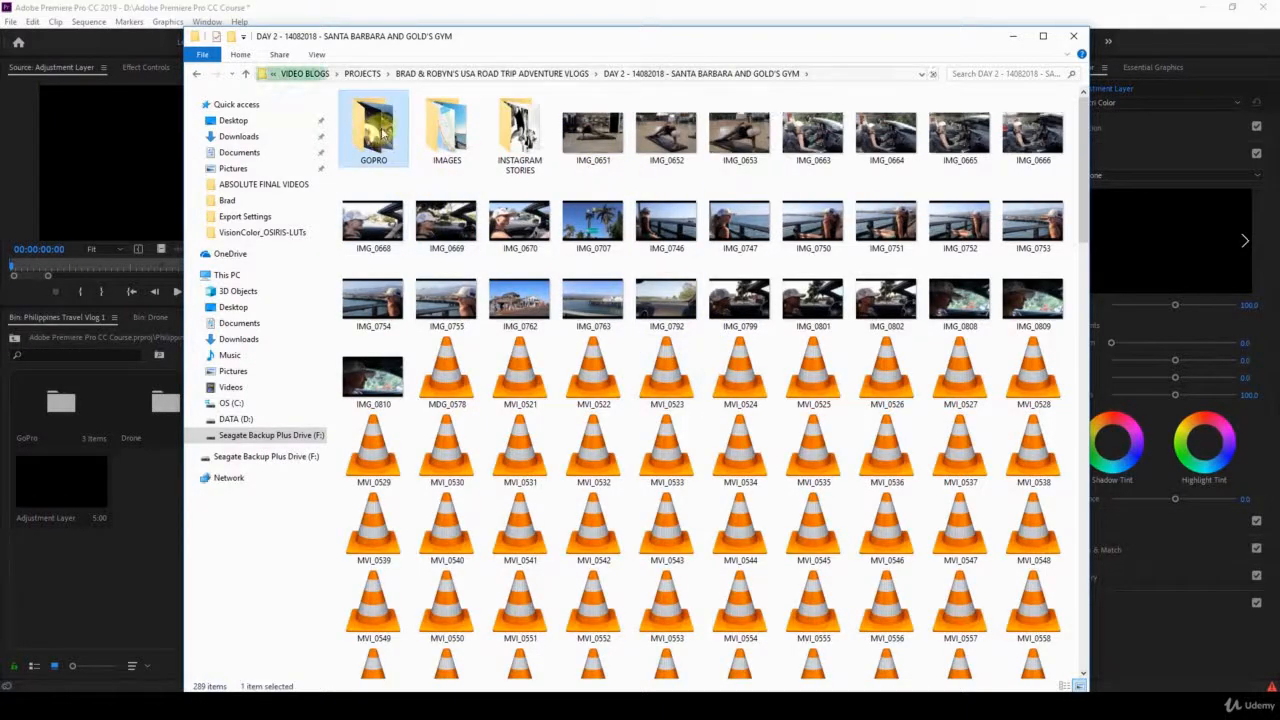
{"action": "double_click", "coordinate": [383, 138]}
{"action": "left_click", "coordinate": [703, 77]}
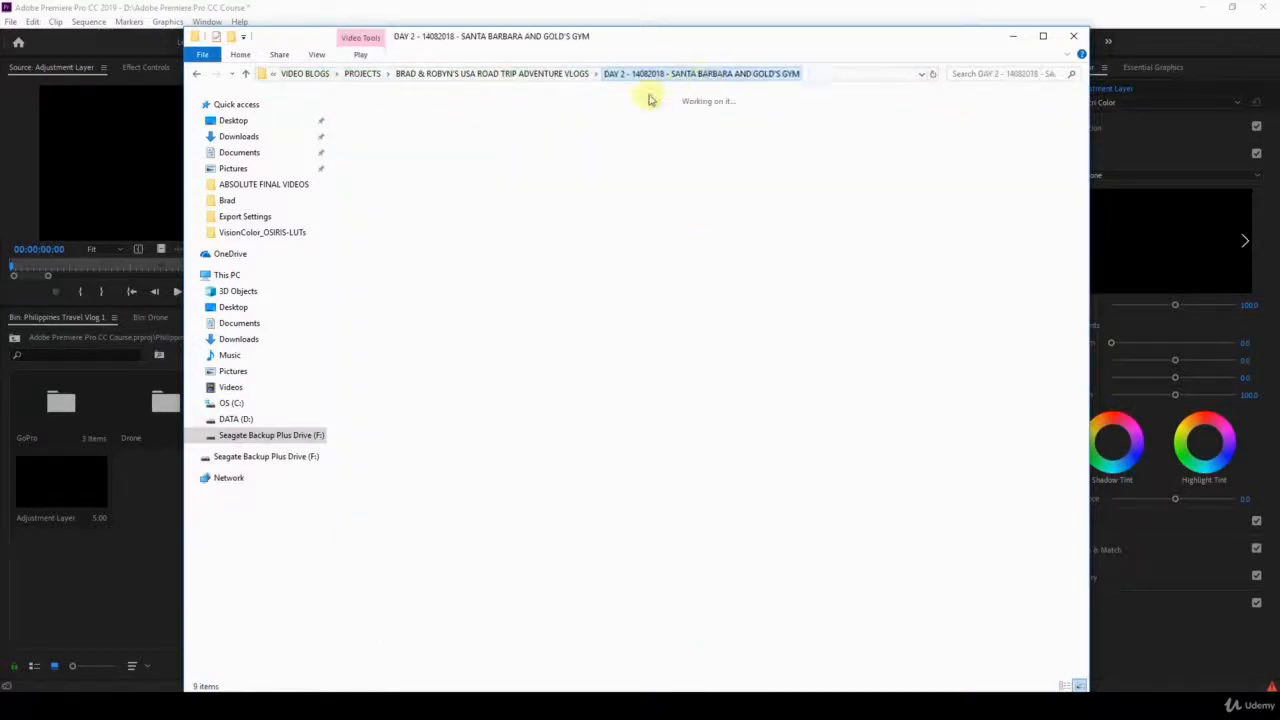
{"action": "double_click", "coordinate": [448, 128]}
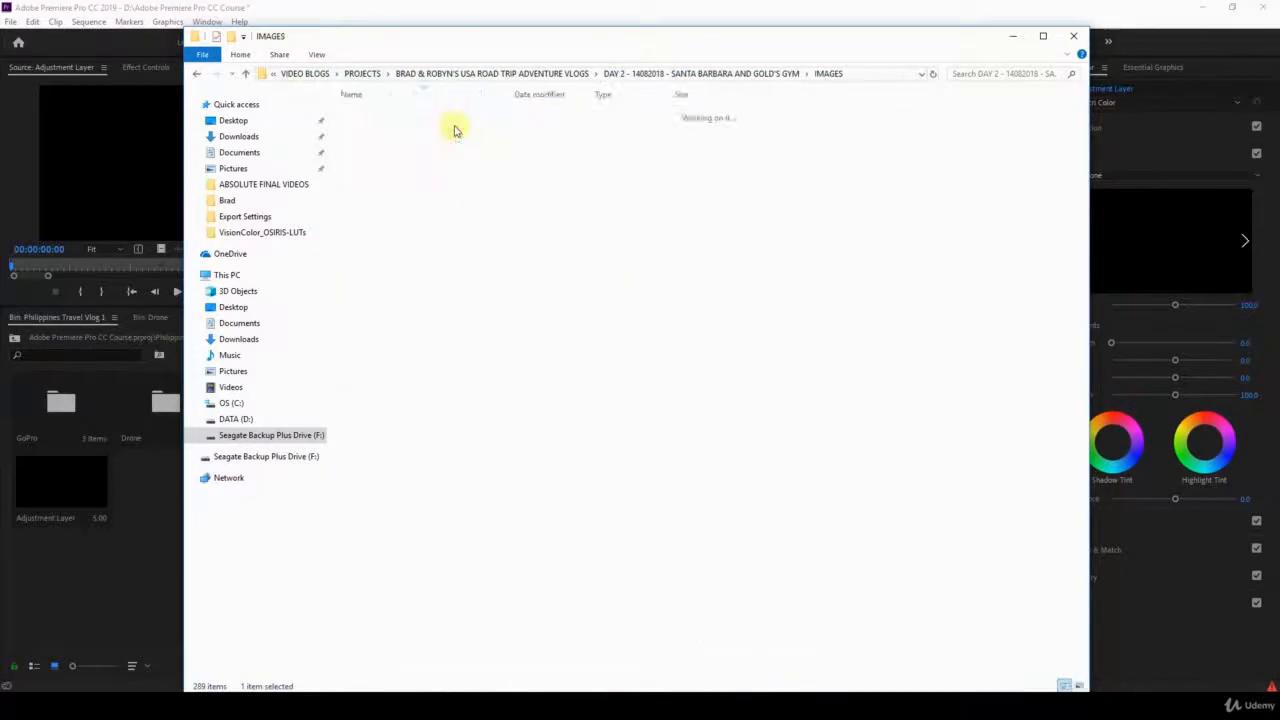
{"action": "left_click", "coordinate": [676, 76]}
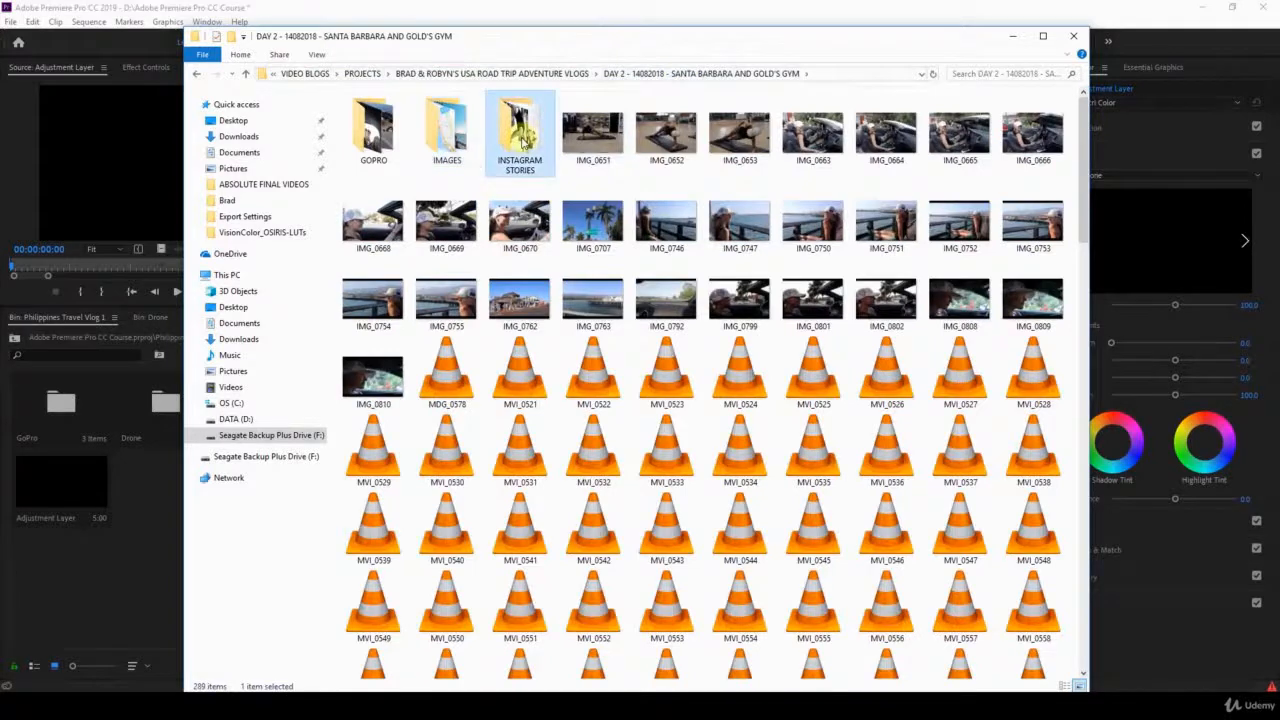
Look over the clips in the INSTAGRAM STORIES subfolder, return to the DAY 2 folder and select its loose photos and videos.
{"action": "double_click", "coordinate": [521, 143]}
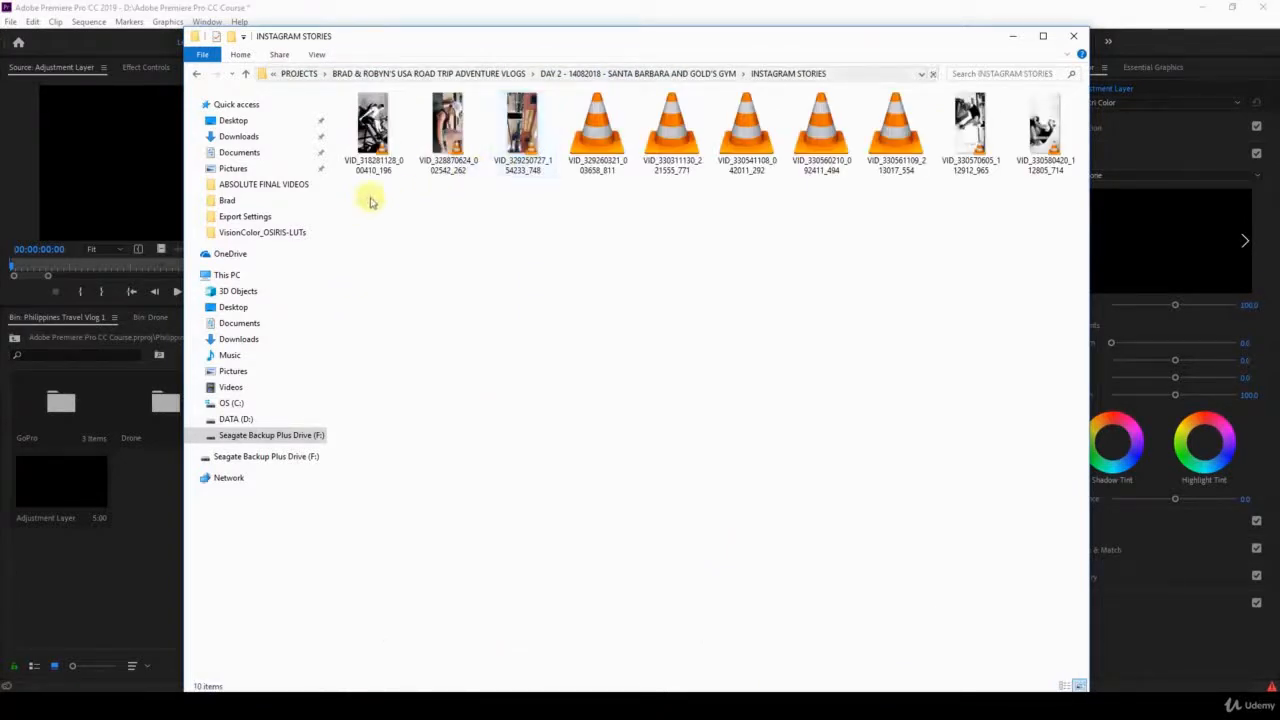
{"action": "left_click_drag", "start_coordinate": [345, 198], "coordinate": [1060, 96]}
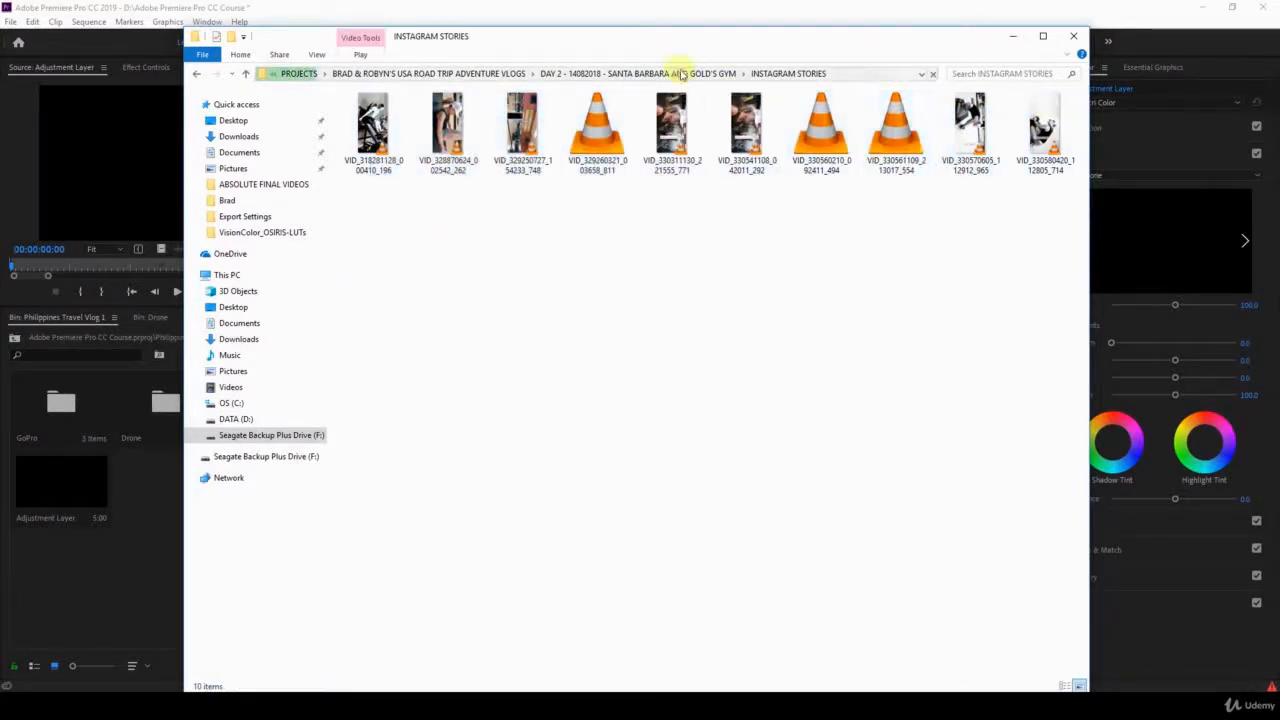
{"action": "left_click", "coordinate": [680, 73]}
{"action": "scroll", "coordinate": [520, 210], "scroll_direction": "down", "scroll_amount": 15}
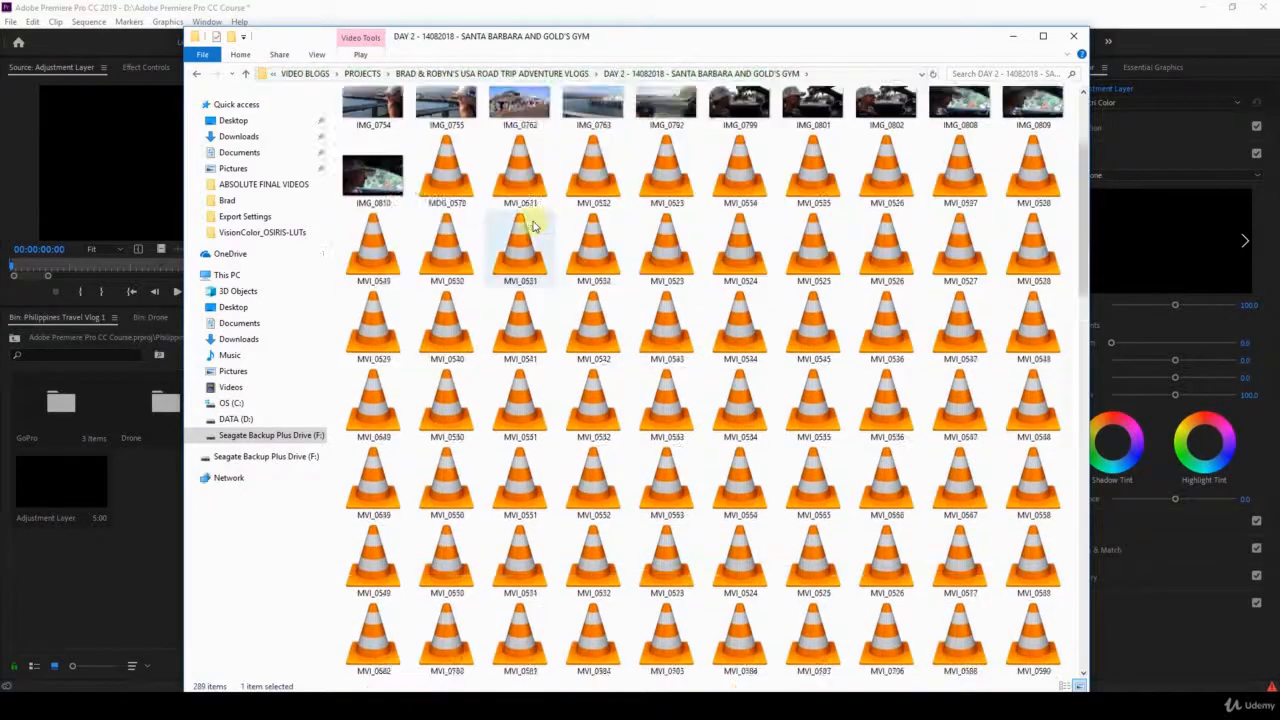
{"action": "left_click_drag", "start_coordinate": [1045, 655], "coordinate": [350, 200]}
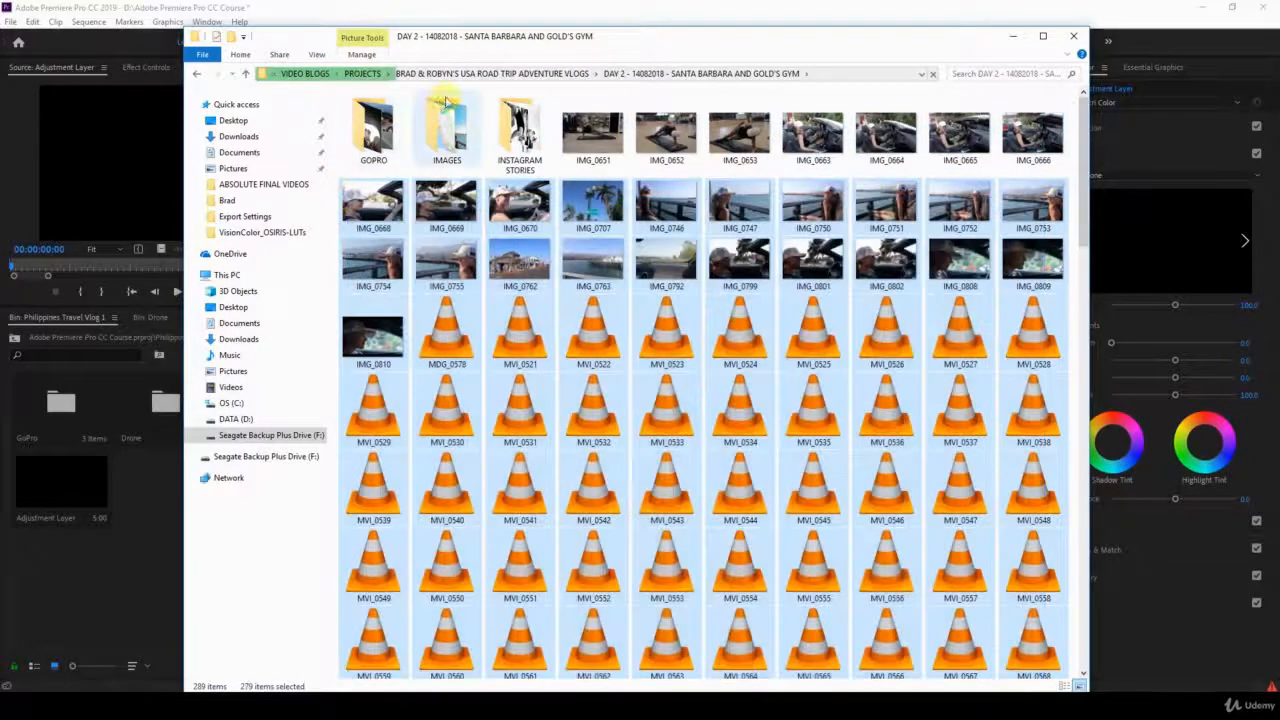
Return to the USA road trip vlogs folder and look inside DAY 3 - 15082018 - SANTA BARBARA, SAN LUIS OBISPO.
{"action": "left_click", "coordinate": [570, 73]}
{"action": "double_click", "coordinate": [422, 145]}
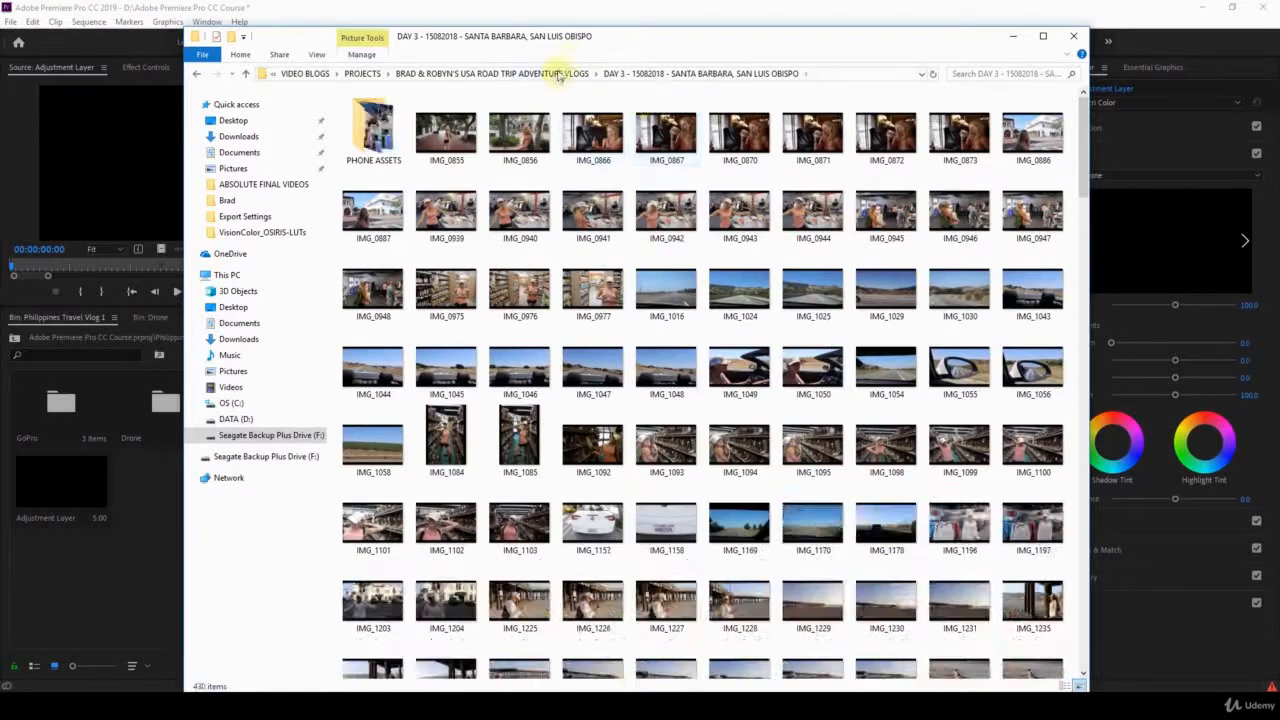
{"action": "left_click", "coordinate": [560, 74]}
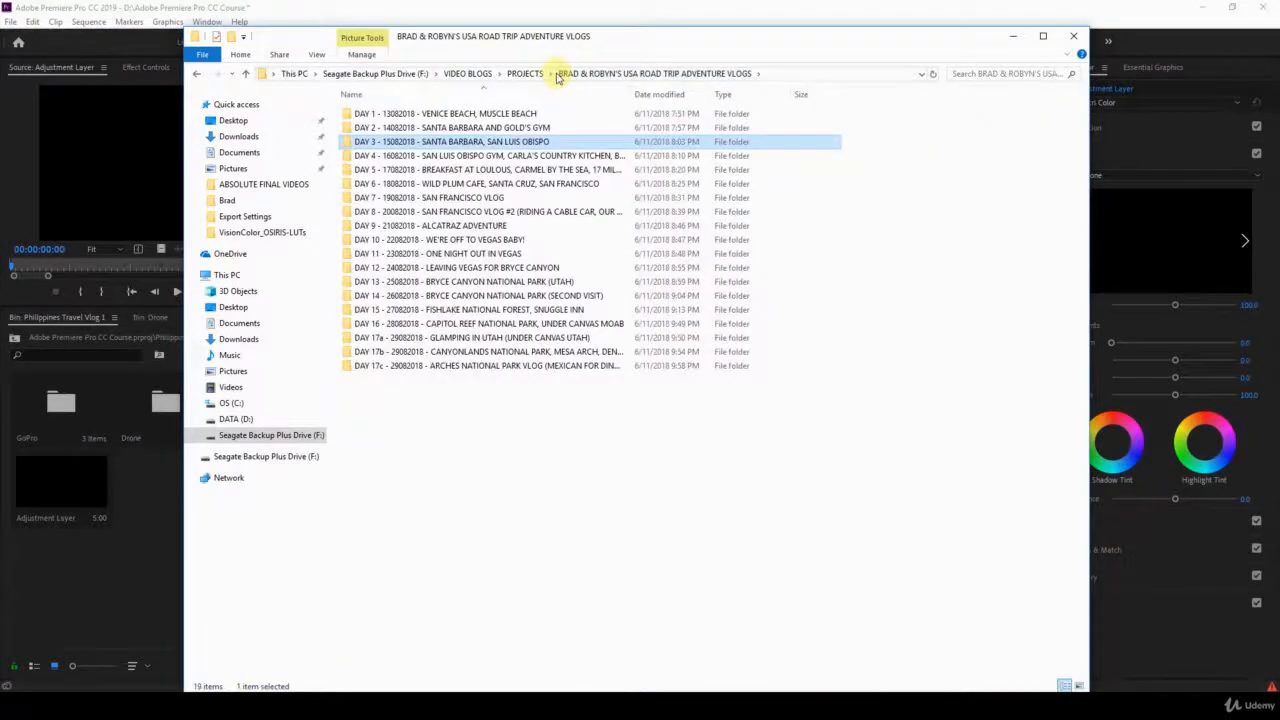
{"action": "left_click", "coordinate": [471, 420]}
Move the File Explorer window aside to expose the Premiere Pro bin and select the DAY 1 and DAY 2 folders.
{"action": "left_click_drag", "start_coordinate": [495, 48], "coordinate": [695, 47]}
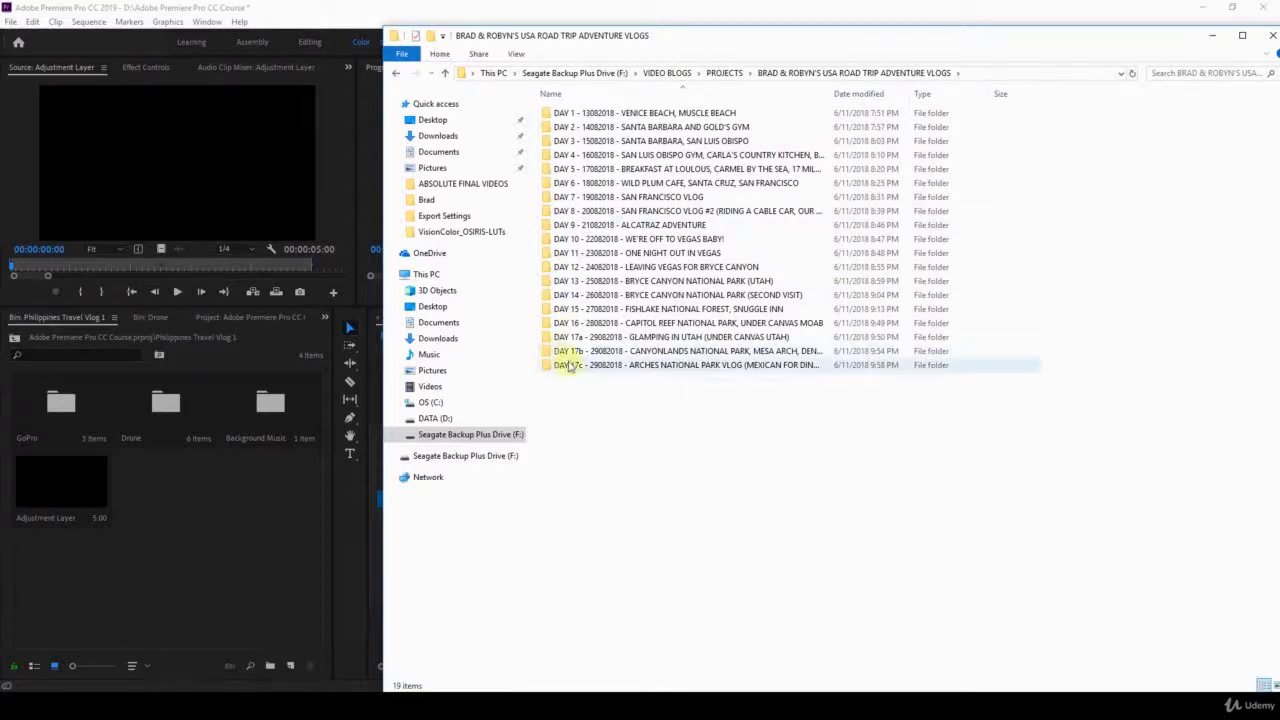
{"action": "left_click", "coordinate": [586, 115]}
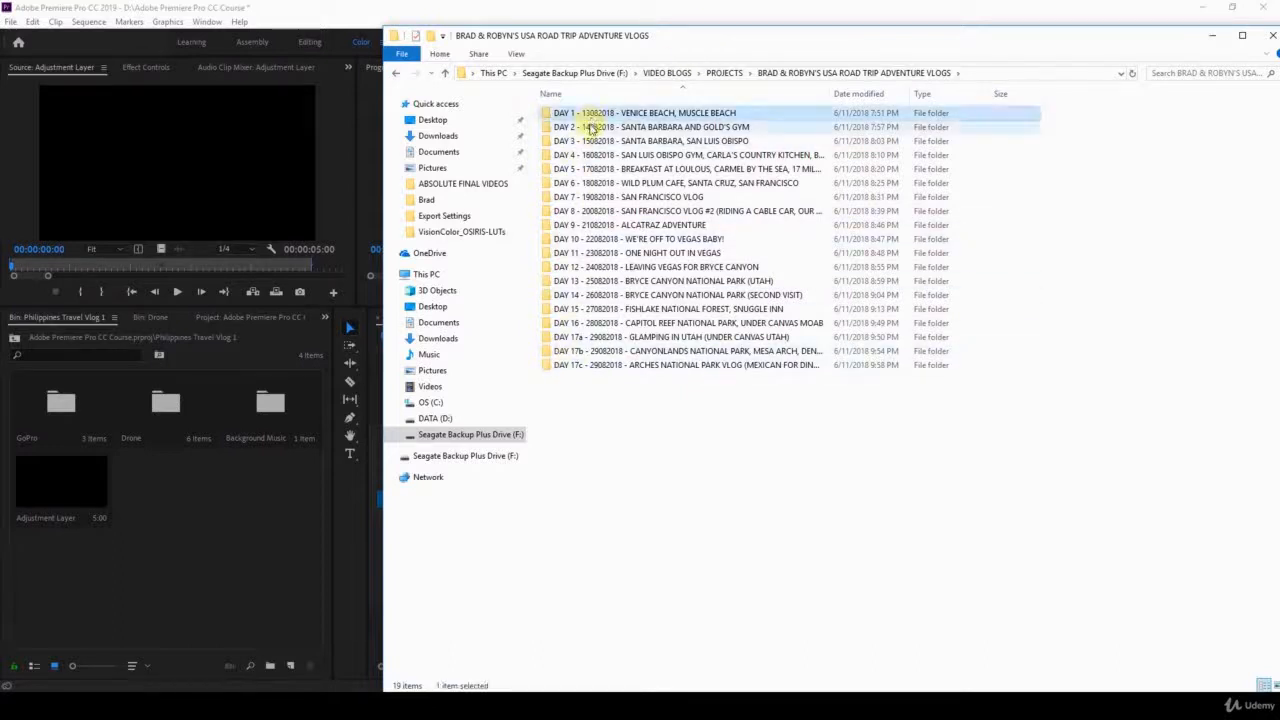
{"action": "left_click", "coordinate": [592, 129], "text": "shift"}
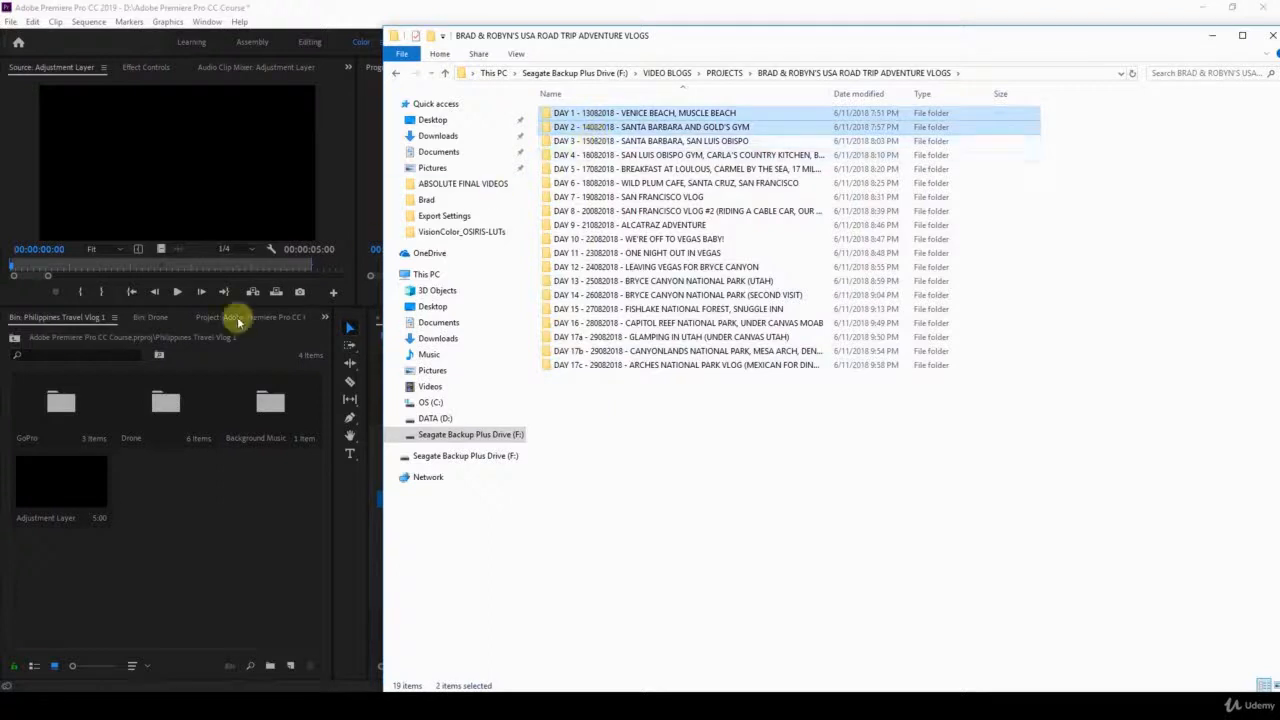
Switch to Premiere Pro and delete all items in the Philippines Travel Vlog 1 bin, including their clip references in sequences.
{"action": "left_click", "coordinate": [431, 10]}
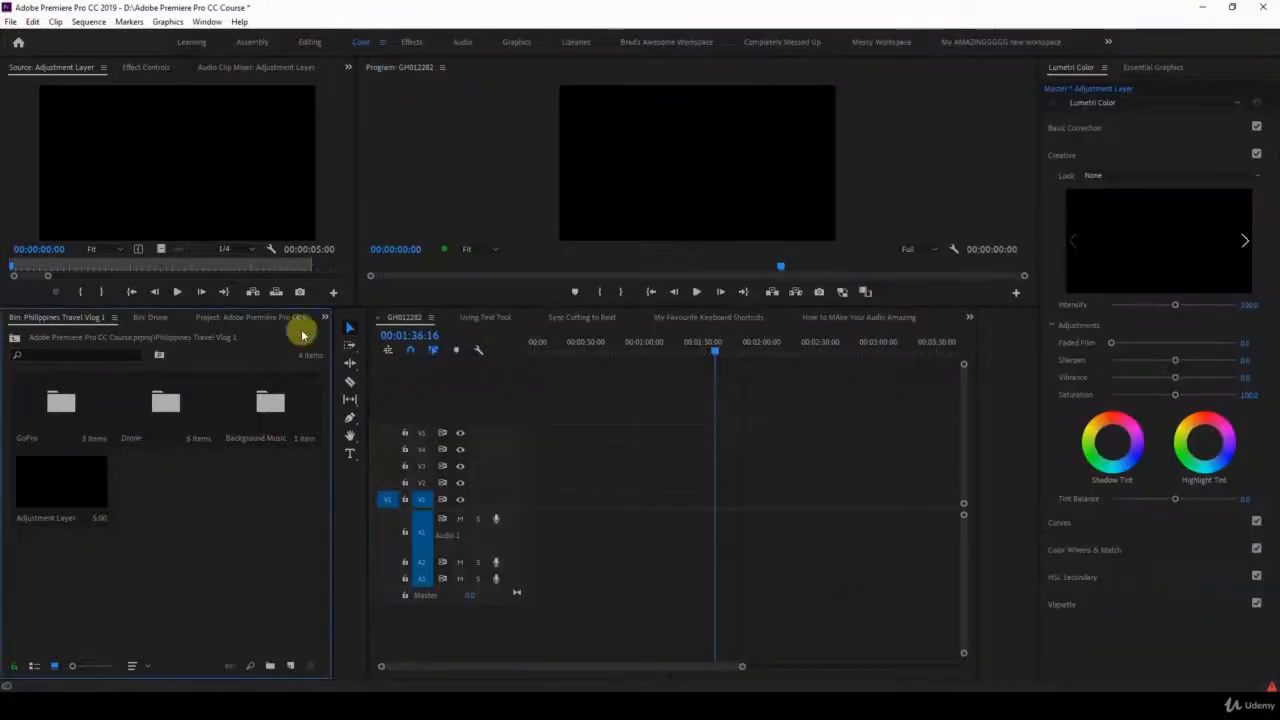
{"action": "left_click_drag", "start_coordinate": [285, 505], "coordinate": [41, 409]}
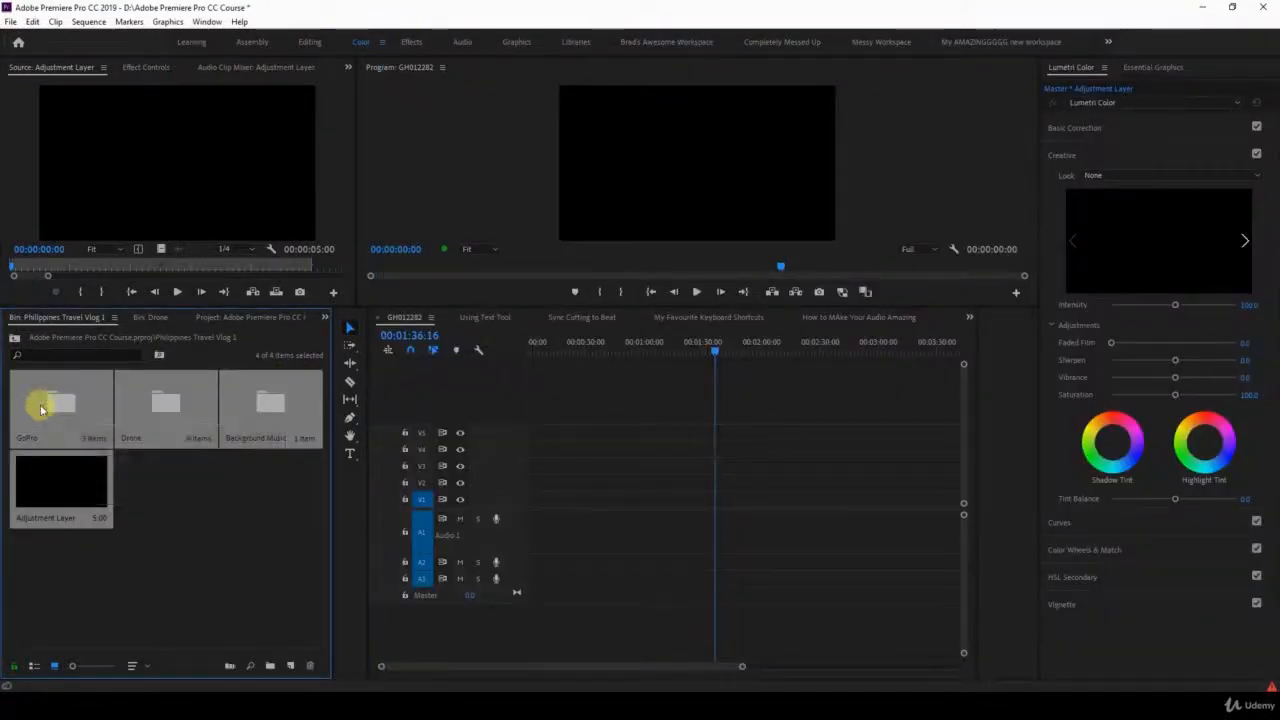
{"action": "double_click", "coordinate": [41, 409]}
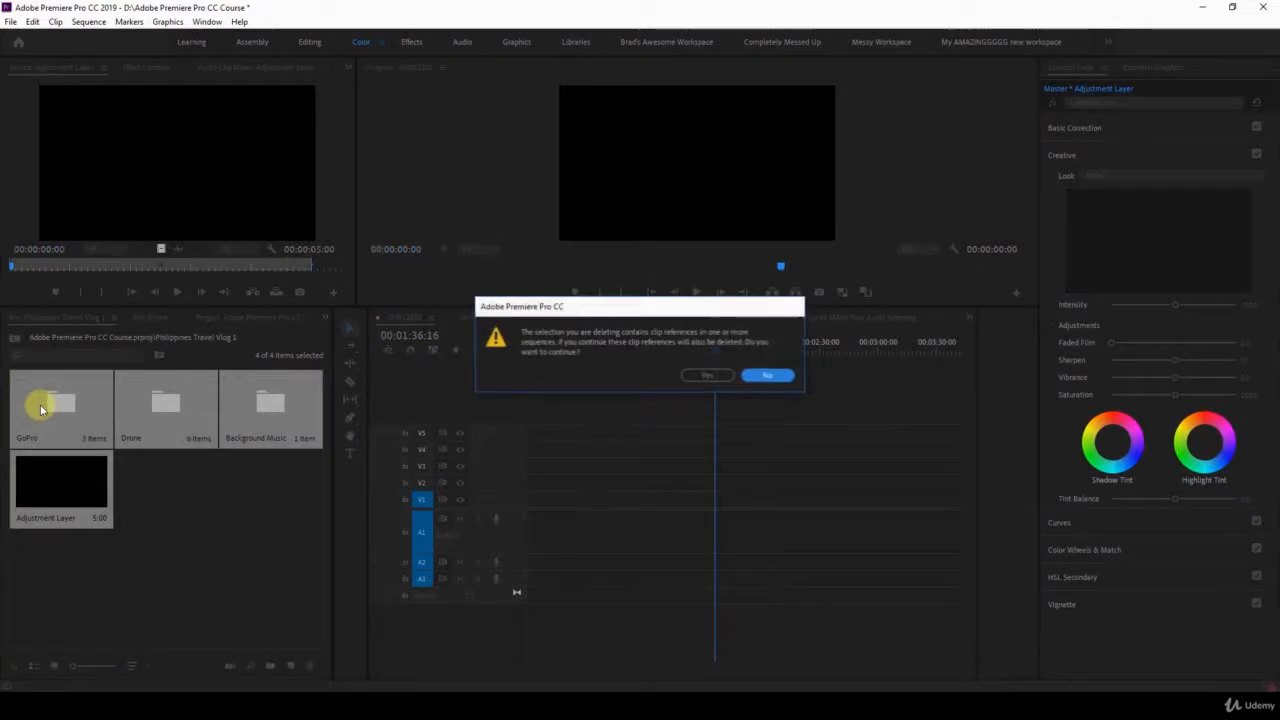
{"action": "left_click", "coordinate": [694, 372]}
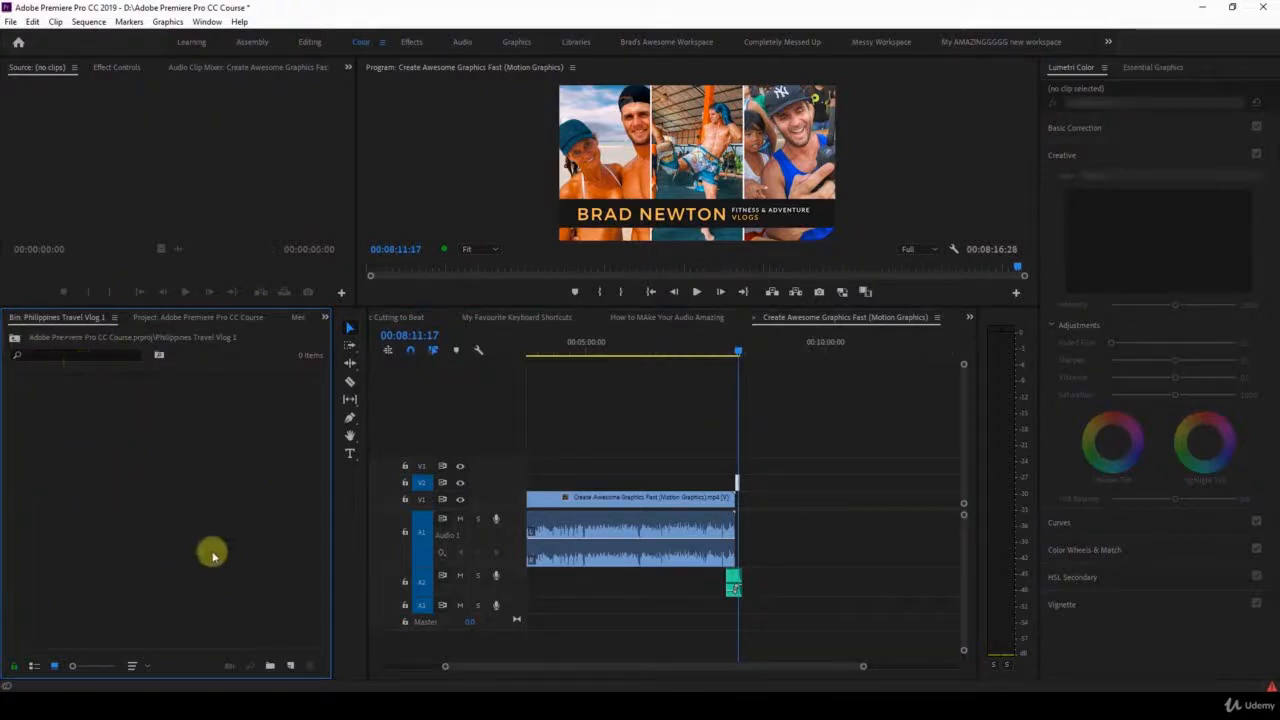
Import the DAY 1 and DAY 2 footage folders from File Explorer into the Philippines Travel Vlog 1 bin.
{"action": "key", "text": "alt+Tab"}
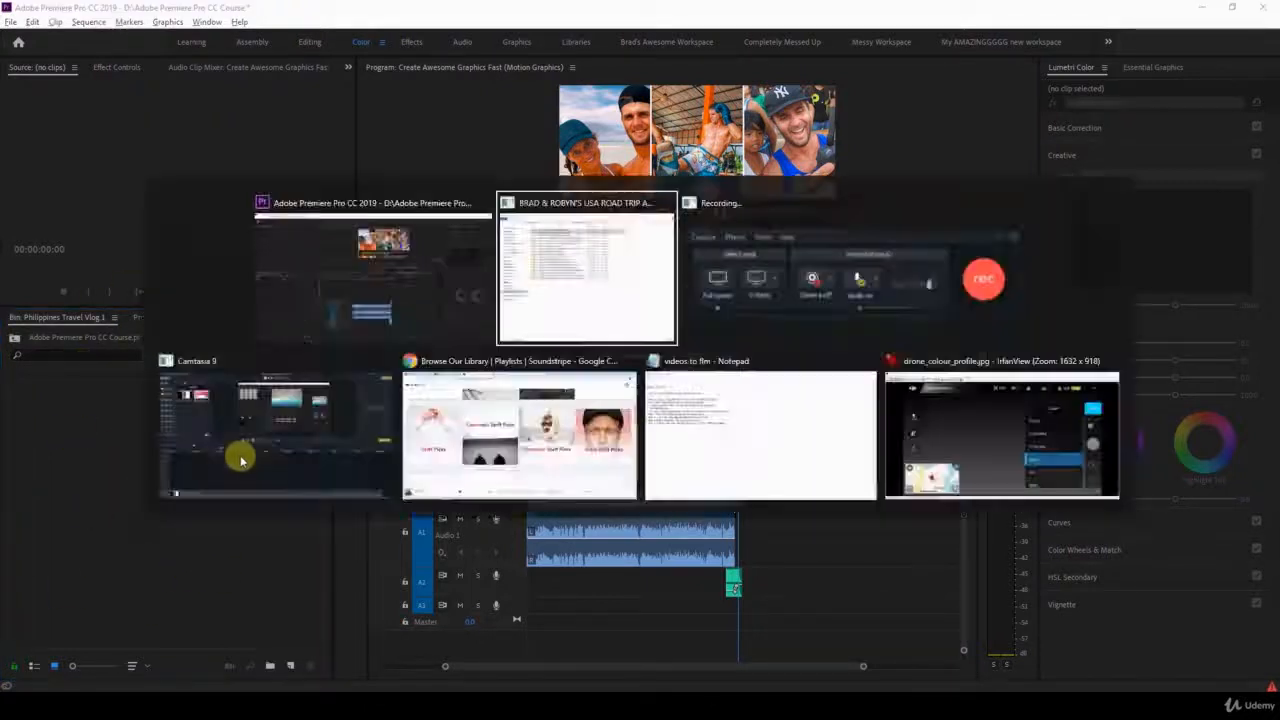
{"action": "left_click_drag", "start_coordinate": [608, 118], "coordinate": [192, 510]}
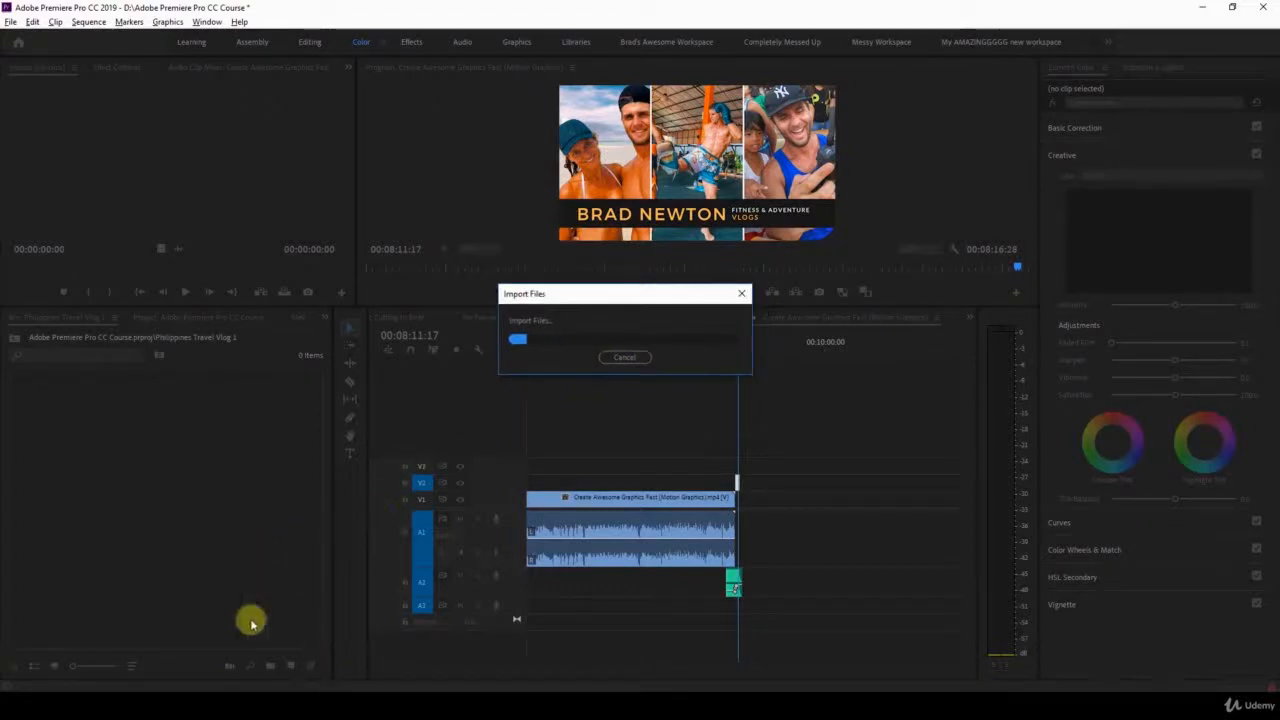
{"action": "left_click", "coordinate": [160, 688]}
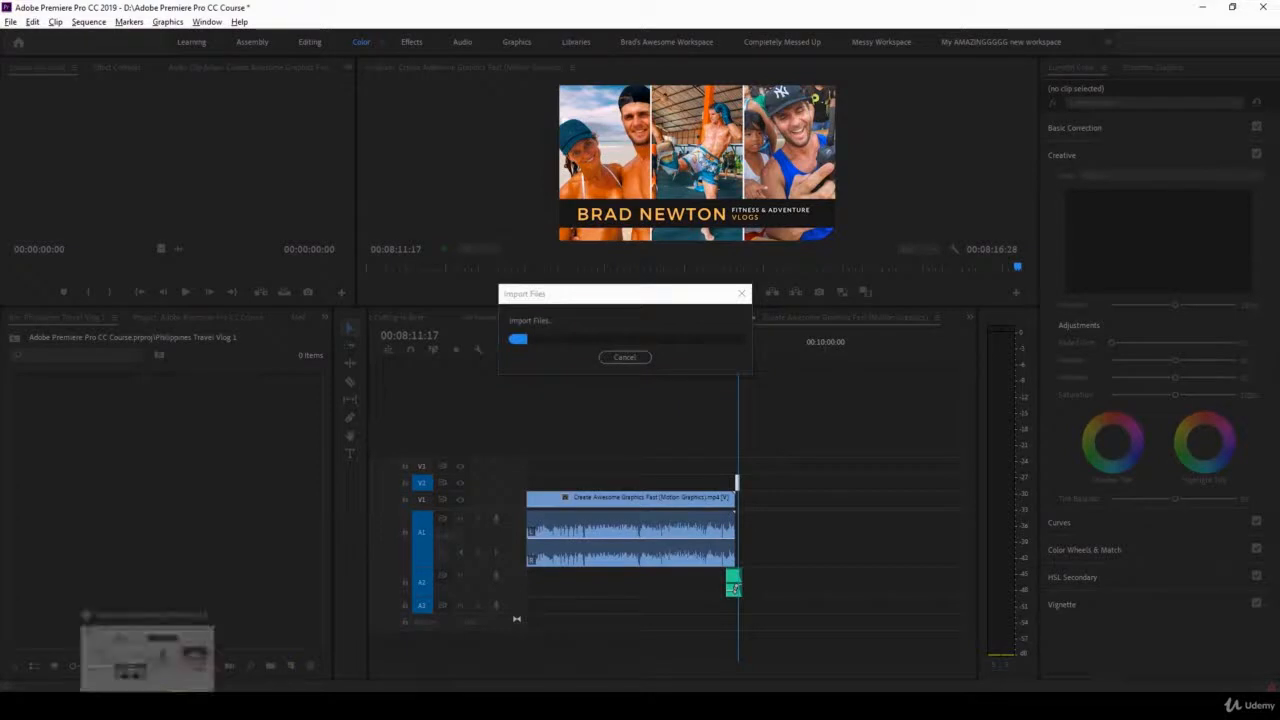
{"action": "left_click", "coordinate": [83, 690]}
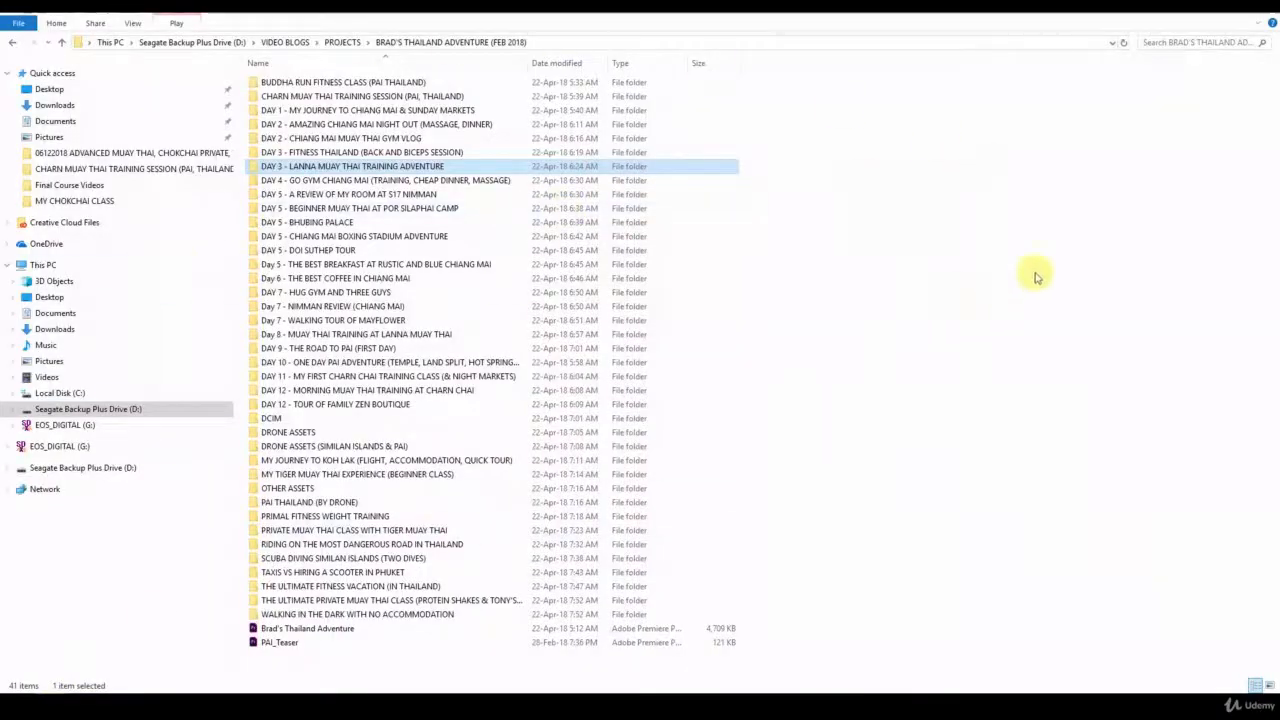
Open the USA road trip adventure vlogs folder from PROJECTS and widen the Name column to show the full folder names.
{"action": "left_click", "coordinate": [350, 42]}
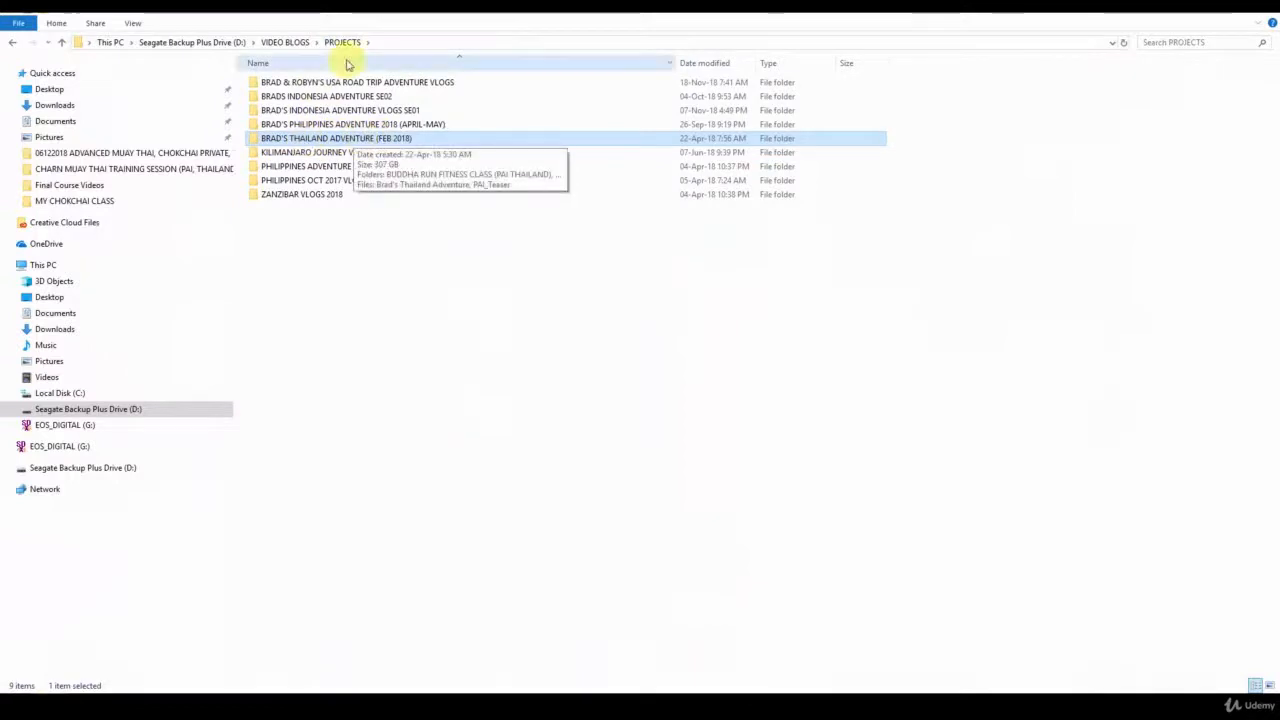
{"action": "left_click_drag", "start_coordinate": [393, 238], "coordinate": [337, 251]}
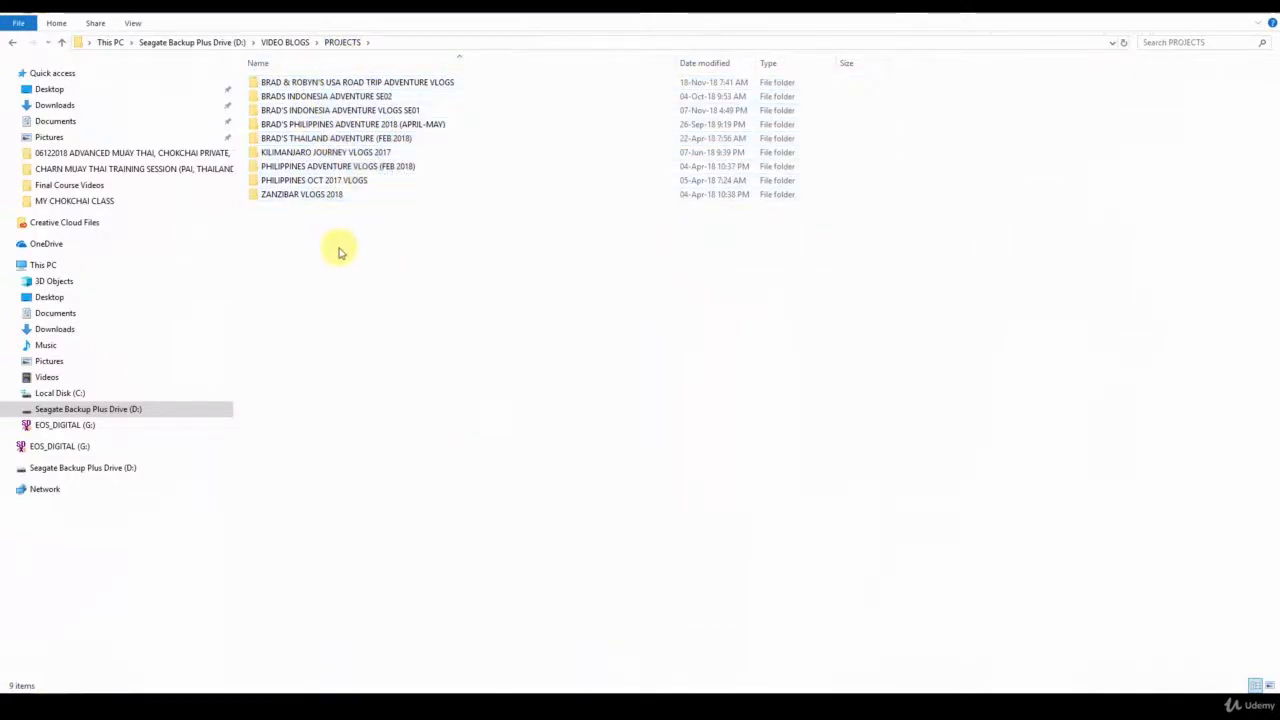
{"action": "double_click", "coordinate": [366, 87]}
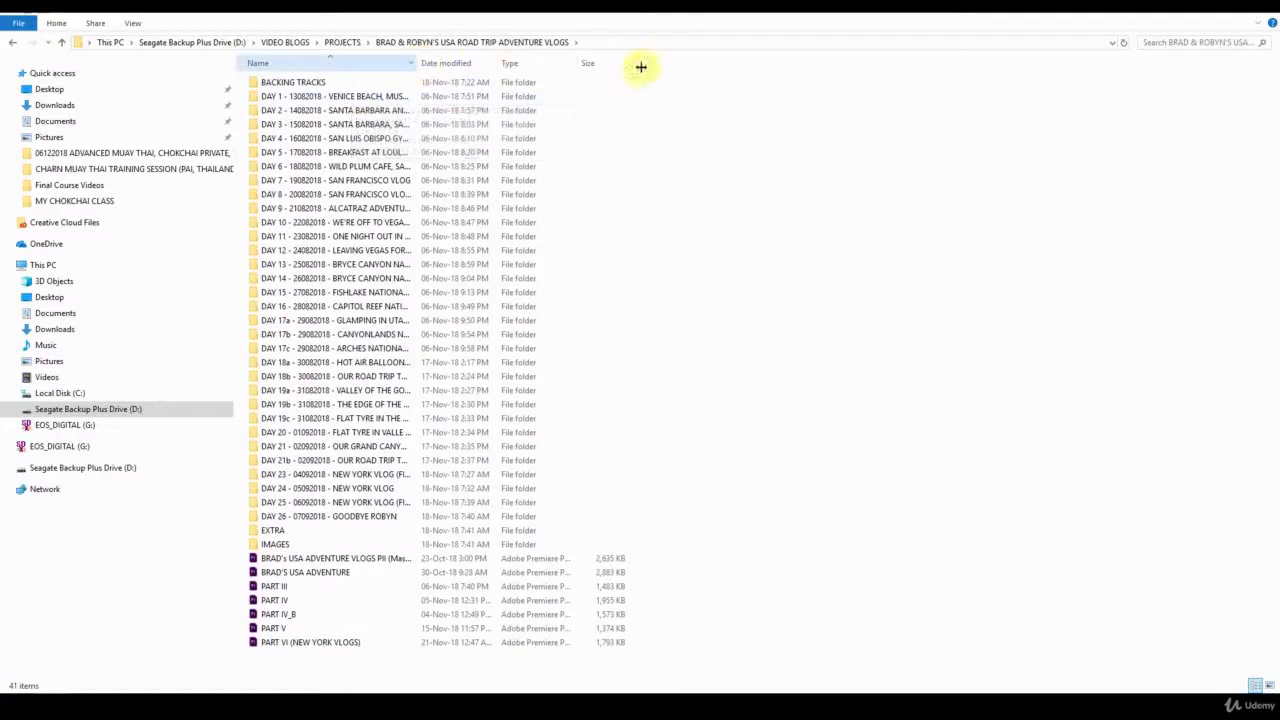
{"action": "left_click_drag", "start_coordinate": [415, 65], "coordinate": [643, 67]}
Go through the dated day folders one by one from DAY 1 to DAY 12 to review their naming.
{"action": "left_click", "coordinate": [402, 98]}
{"action": "left_click", "coordinate": [391, 112]}
{"action": "left_click", "coordinate": [383, 126]}
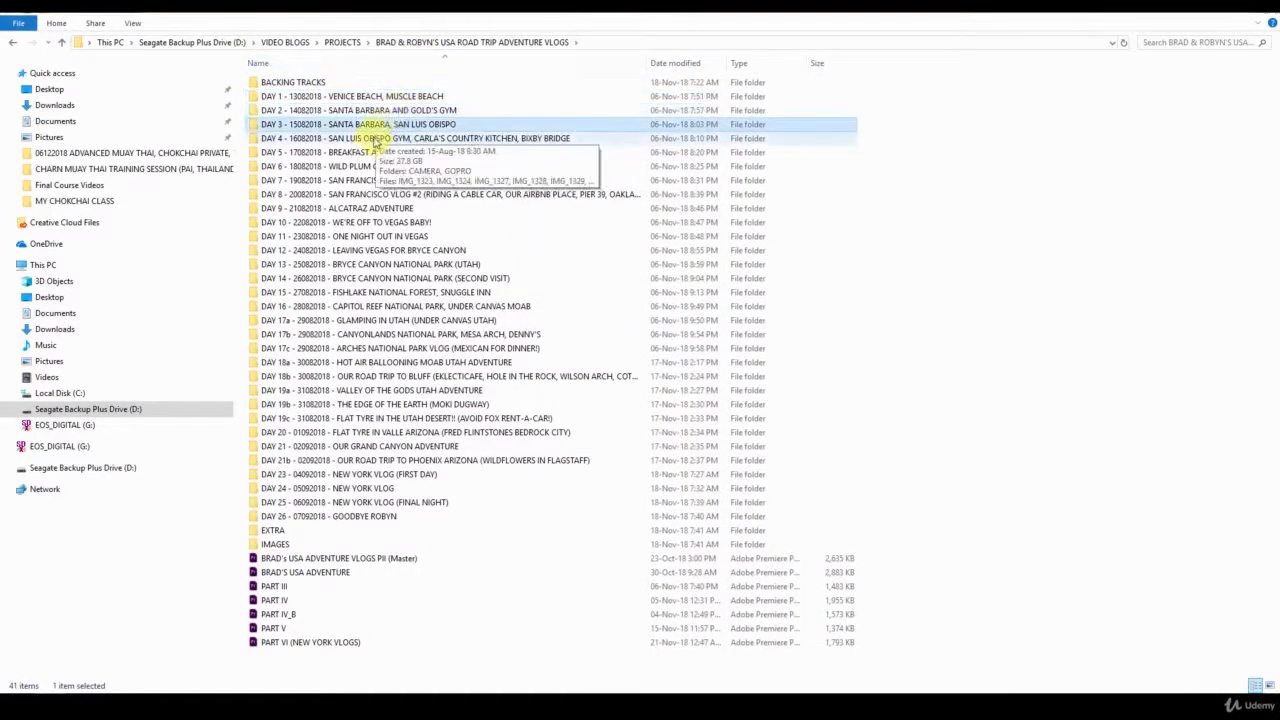
{"action": "key", "text": "Up"}
{"action": "key", "text": "Up"}
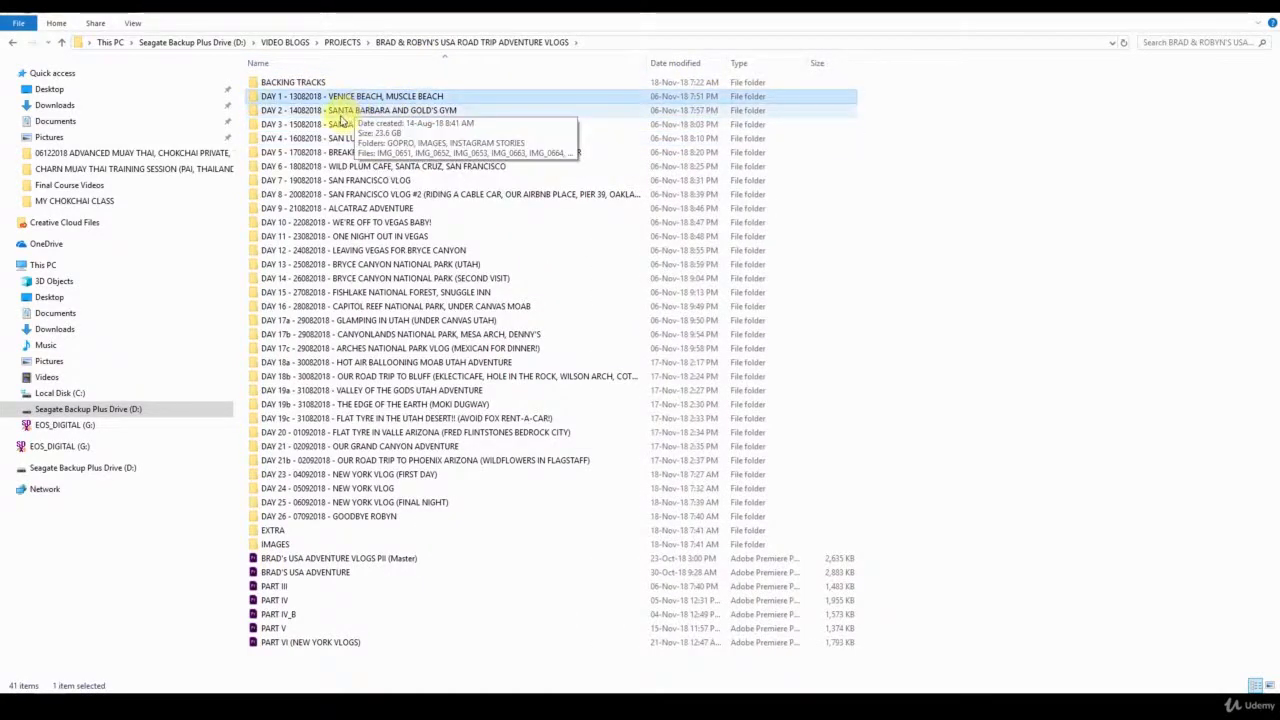
{"action": "left_click", "coordinate": [330, 112]}
{"action": "left_click", "coordinate": [306, 126]}
{"action": "left_click", "coordinate": [306, 140]}
{"action": "left_click", "coordinate": [306, 154]}
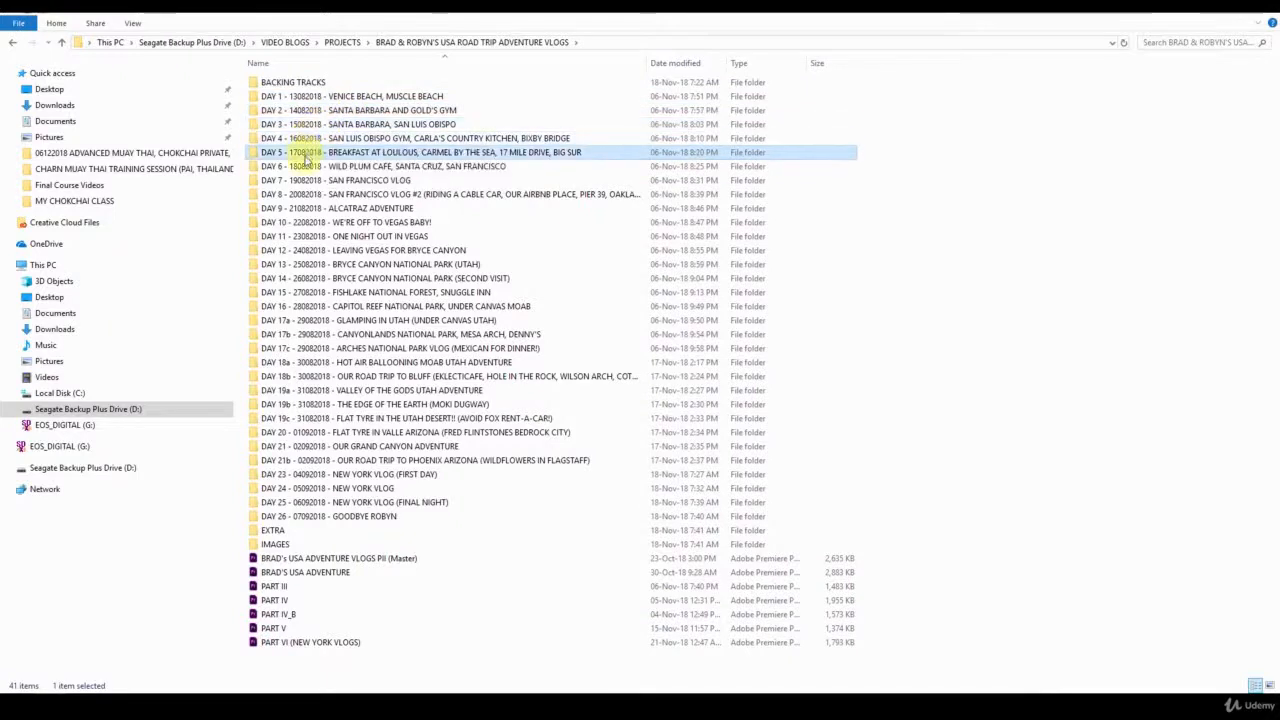
{"action": "left_click", "coordinate": [303, 168]}
{"action": "left_click", "coordinate": [304, 181]}
{"action": "left_click", "coordinate": [307, 195]}
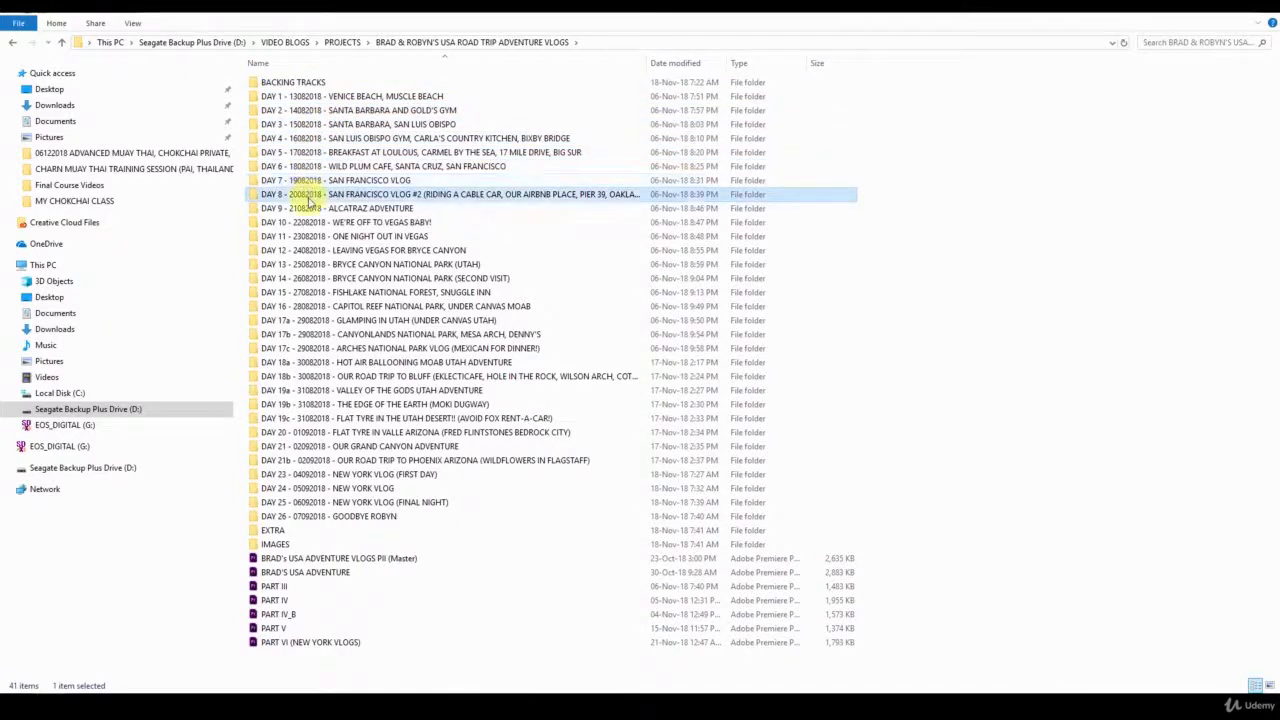
{"action": "left_click", "coordinate": [306, 209]}
{"action": "left_click", "coordinate": [307, 223]}
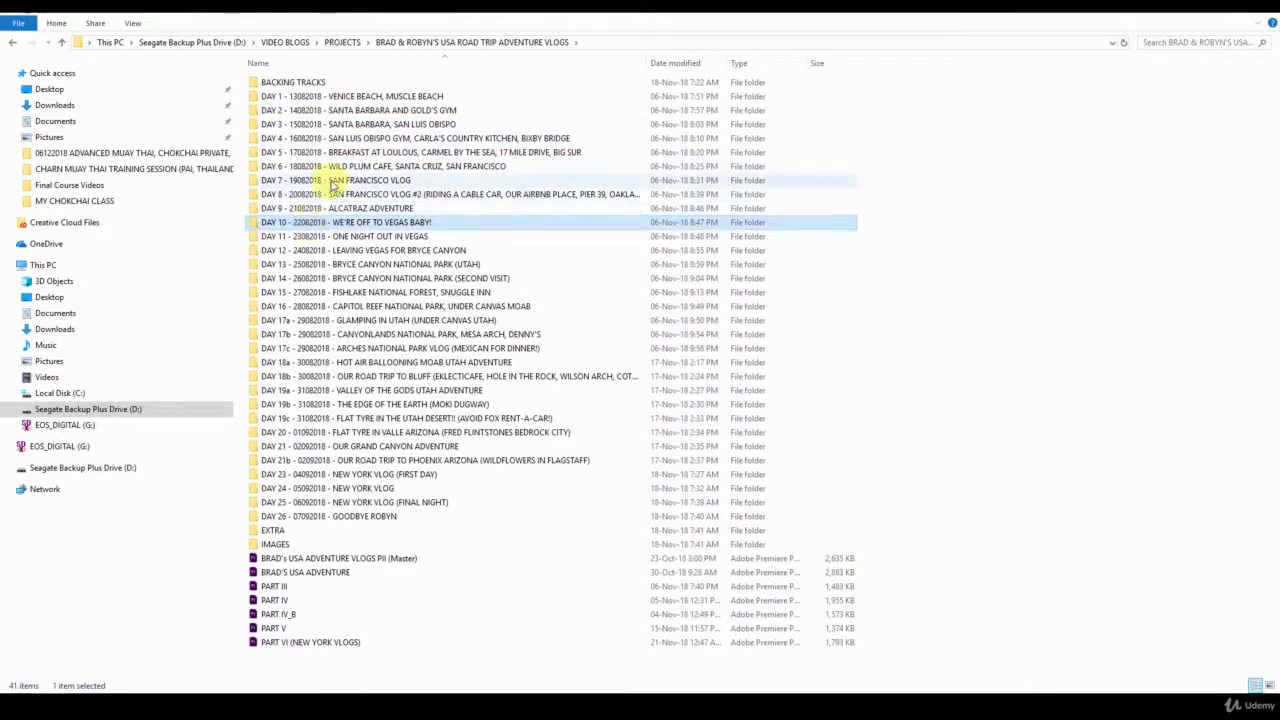
{"action": "left_click", "coordinate": [308, 237]}
{"action": "left_click", "coordinate": [307, 251]}
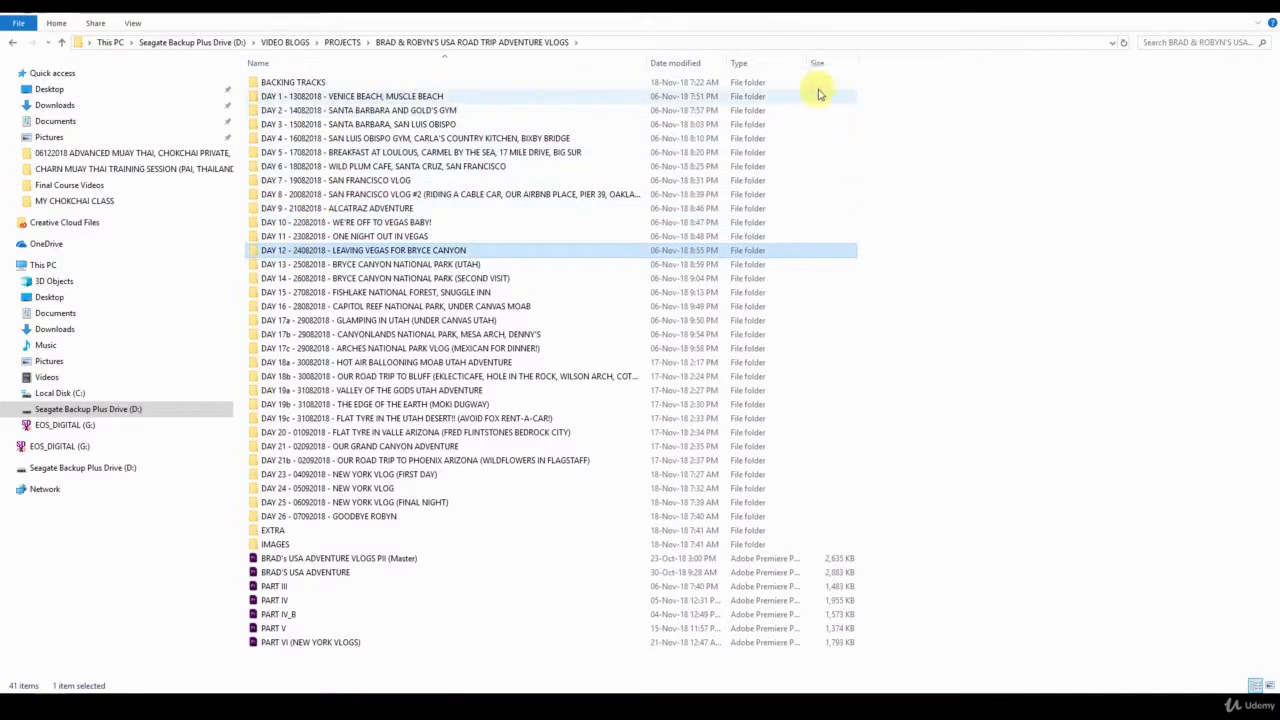
Highlight the block of day-numbered folders and the Premiere project files below them to compare footage with project parts.
{"action": "left_click_drag", "start_coordinate": [888, 92], "coordinate": [330, 512]}
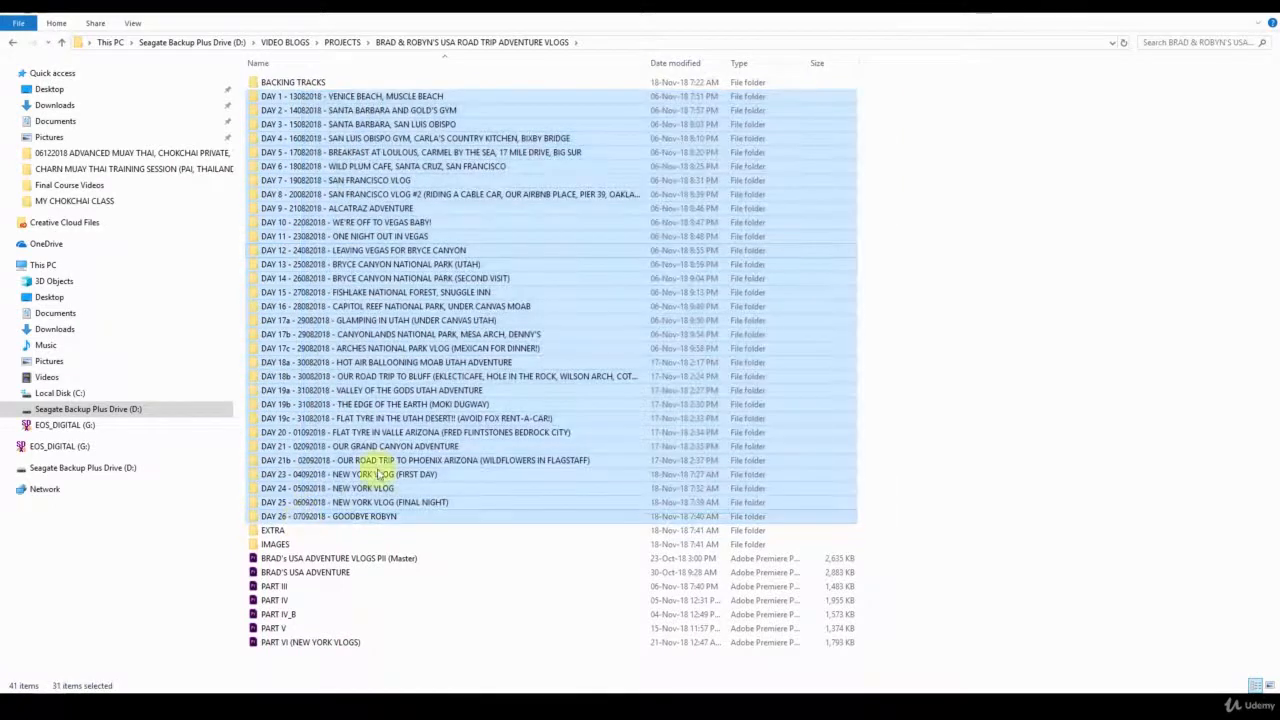
{"action": "left_click_drag", "start_coordinate": [362, 668], "coordinate": [271, 566]}
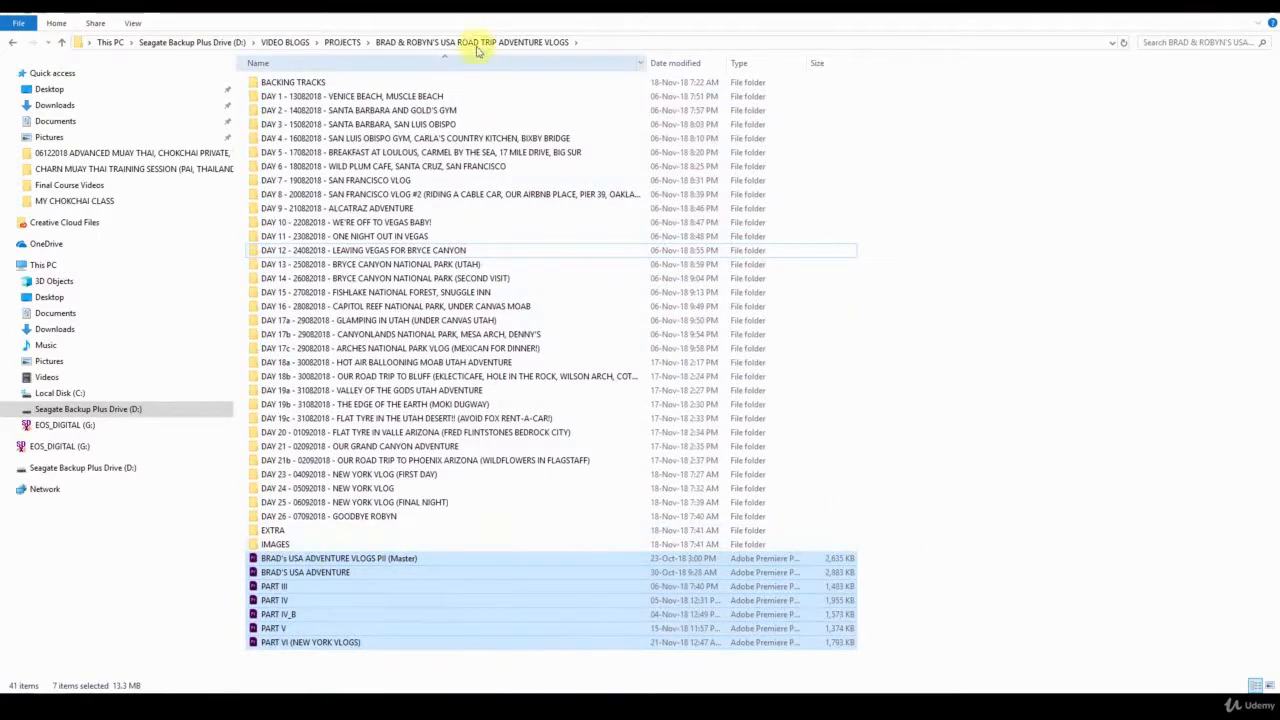
{"action": "left_click_drag", "start_coordinate": [913, 93], "coordinate": [300, 424]}
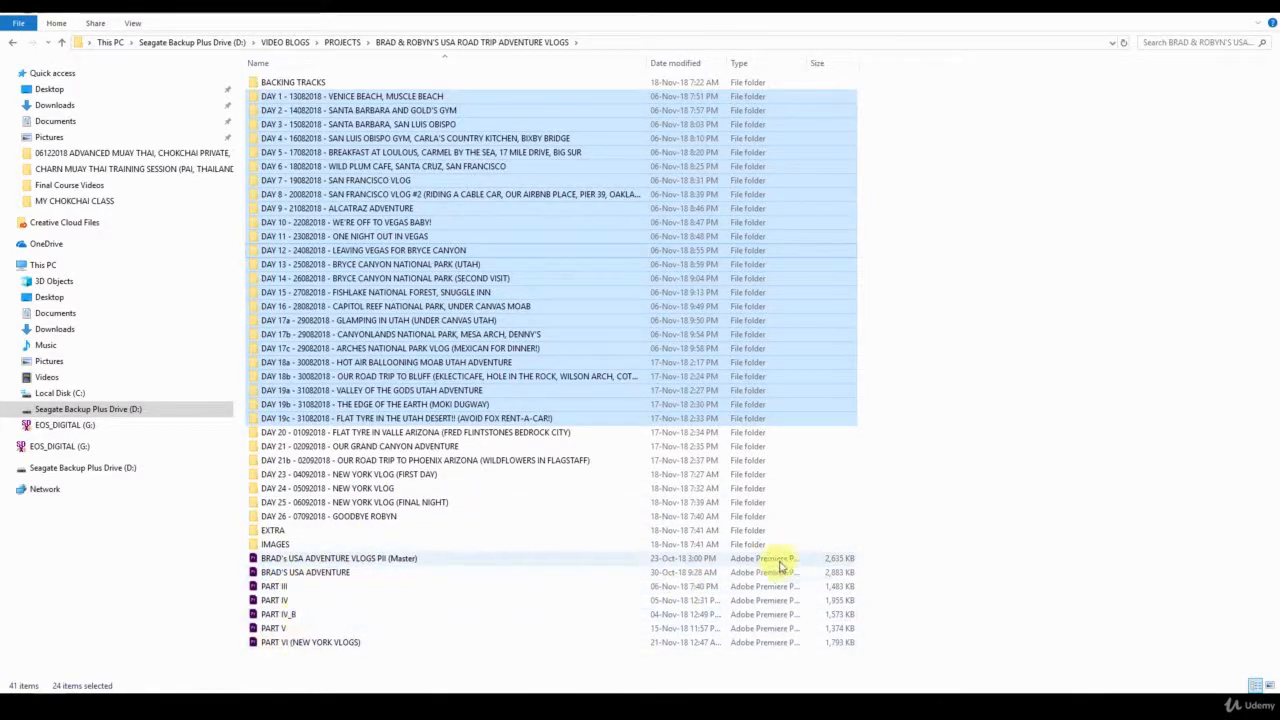
{"action": "left_click_drag", "start_coordinate": [309, 659], "coordinate": [268, 580]}
{"action": "left_click_drag", "start_coordinate": [297, 680], "coordinate": [229, 617]}
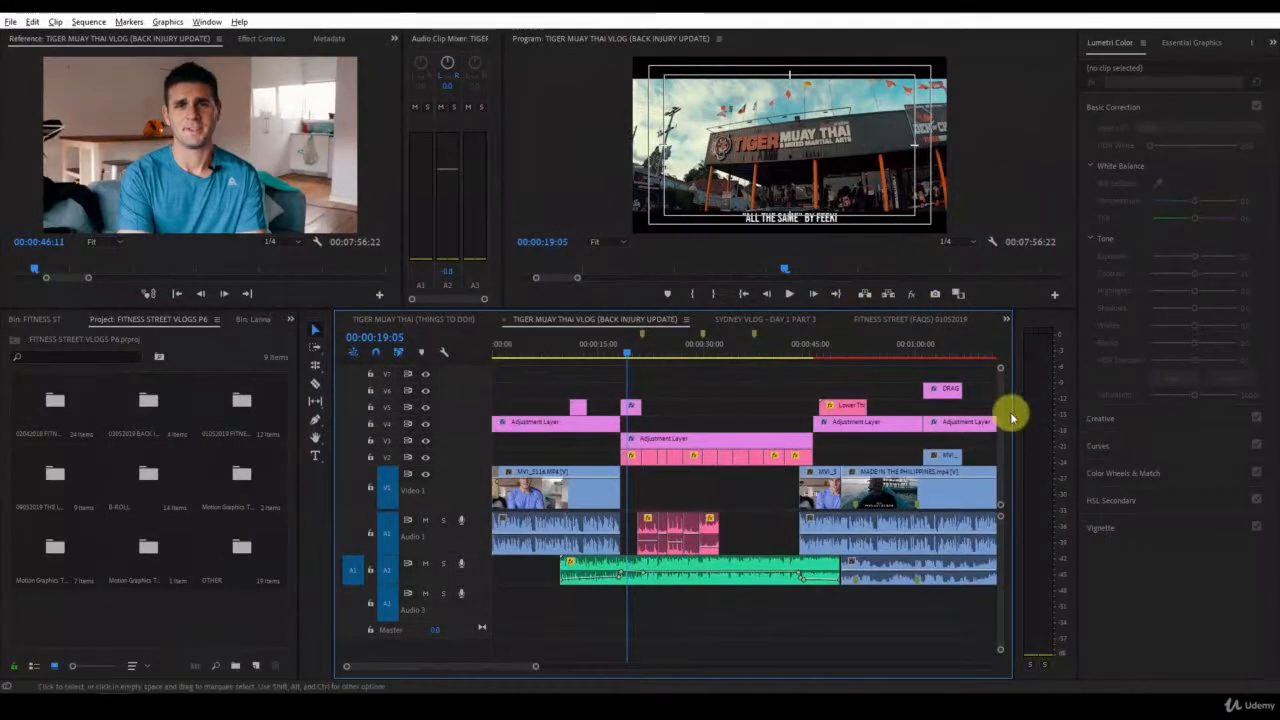
Examine the list of all sequences open in the FITNESS STREET VLOGS P6 project's timeline.
{"action": "left_click", "coordinate": [1007, 321]}
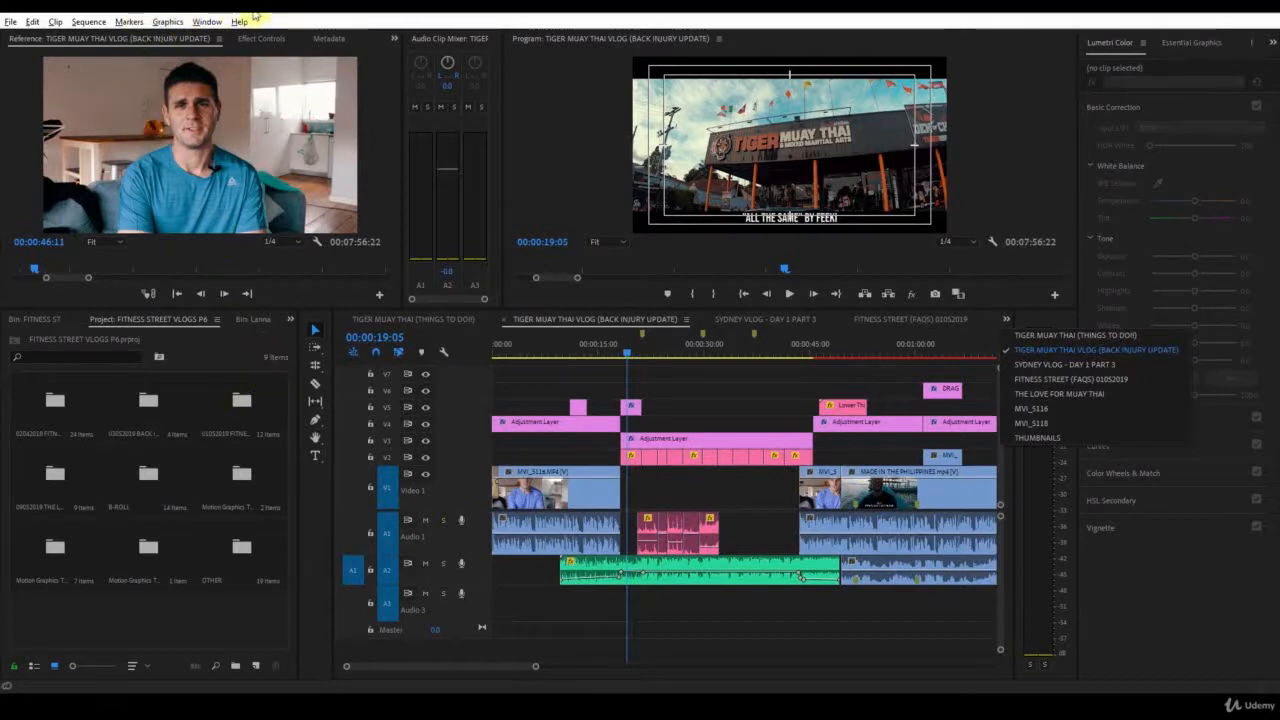
{"action": "left_click", "coordinate": [357, 20]}
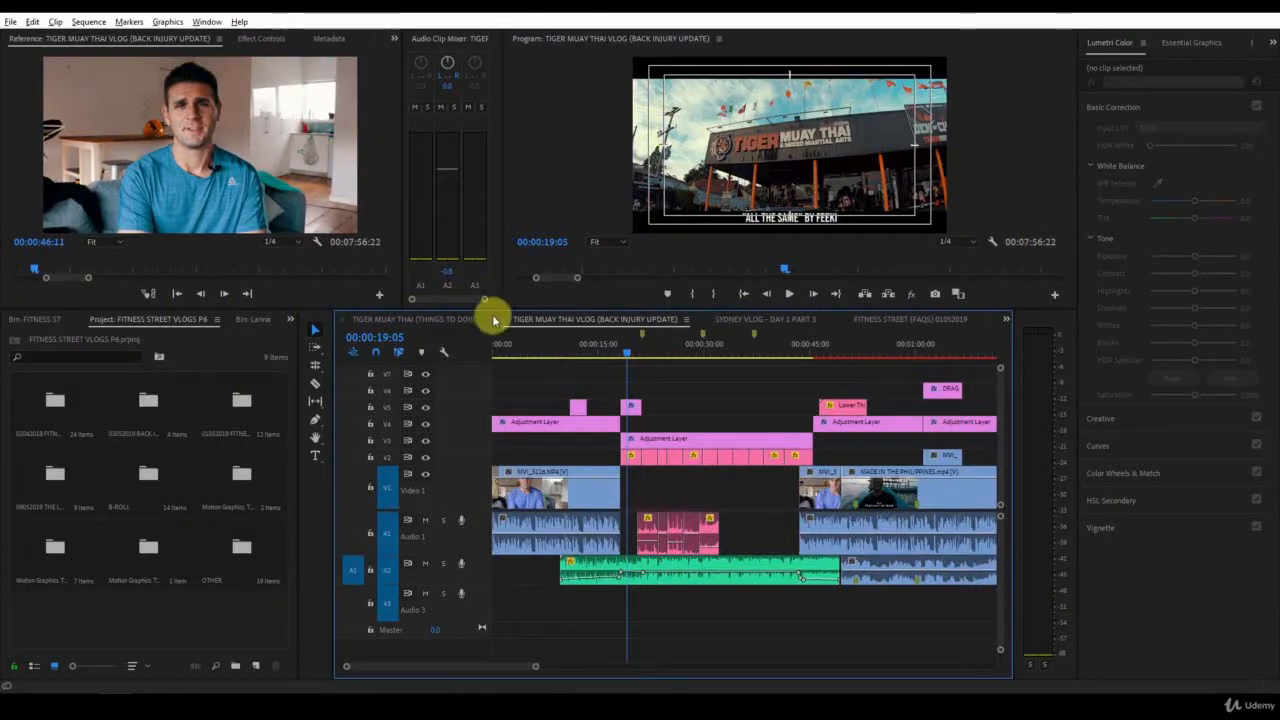
{"action": "left_click", "coordinate": [1006, 319]}
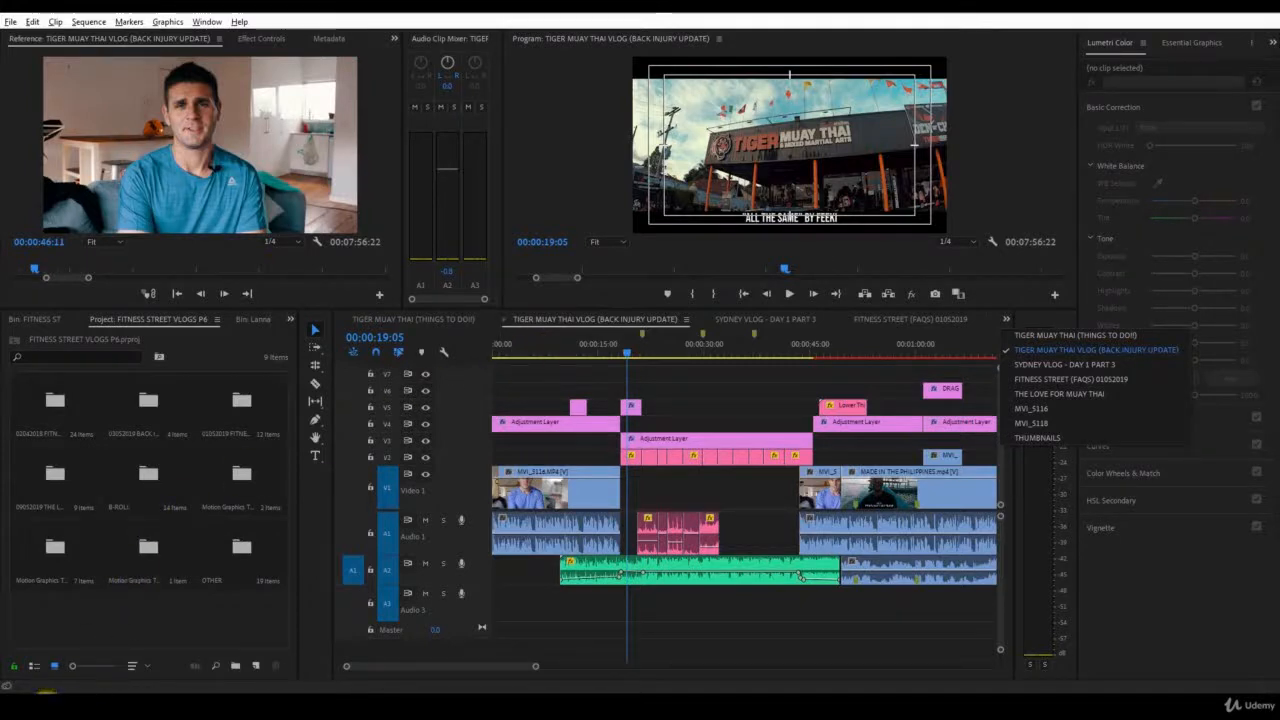
Switch back to File Explorer and select the USA ADVENTURE Premiere project file in the road trip folder.
{"action": "left_click", "coordinate": [94, 643]}
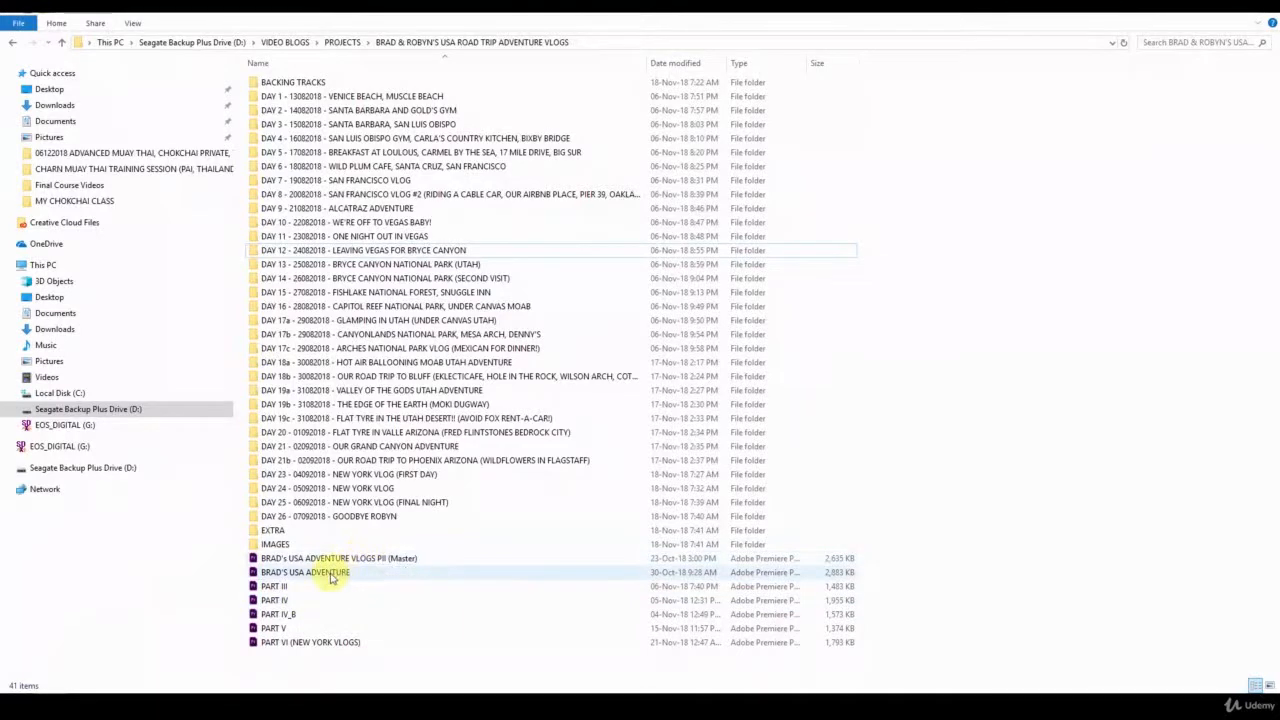
{"action": "left_click", "coordinate": [330, 574]}
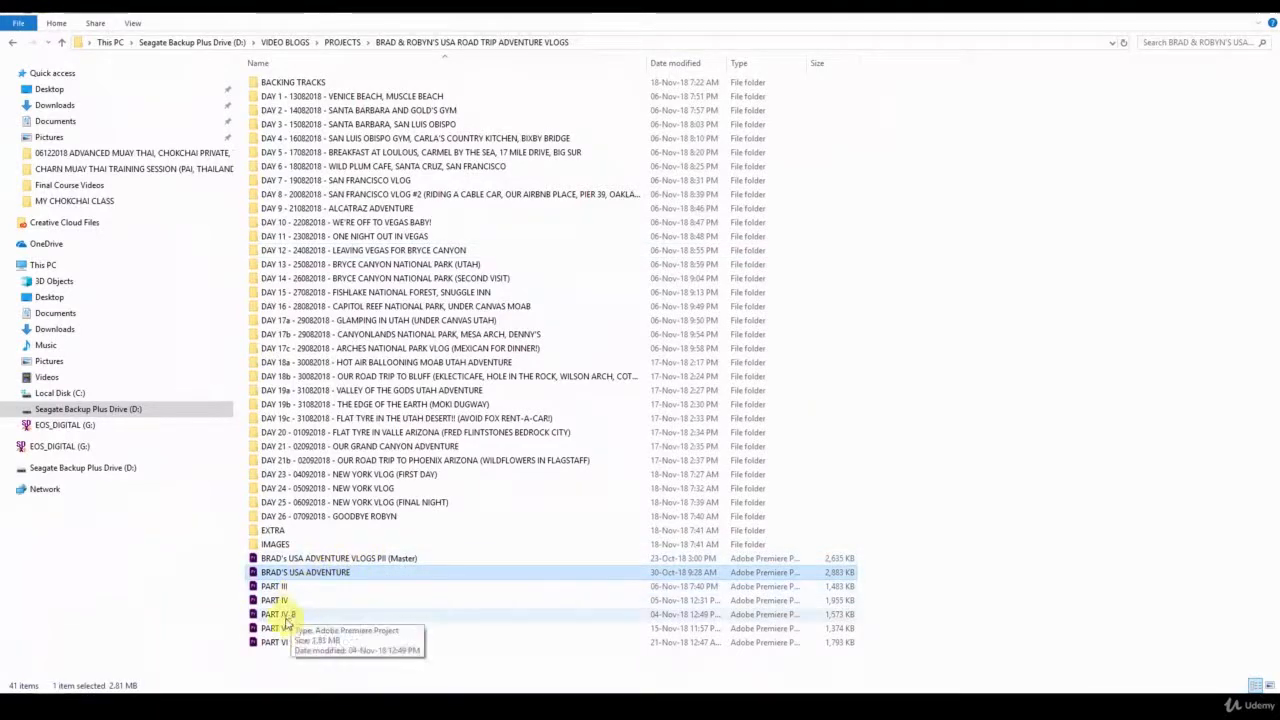
Go through the Premiere project files from PART III to PART VI, then highlight the DAY 3 and DAY 4 footage folders.
{"action": "left_click", "coordinate": [280, 587]}
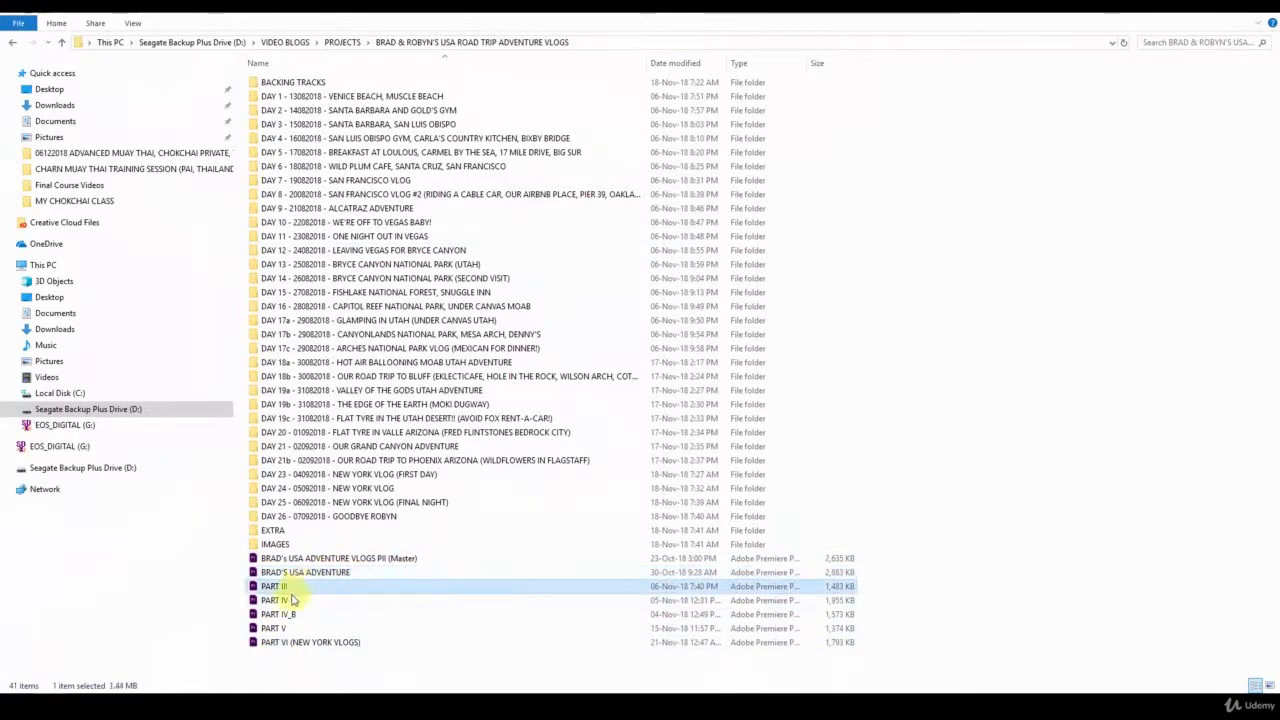
{"action": "left_click", "coordinate": [283, 630]}
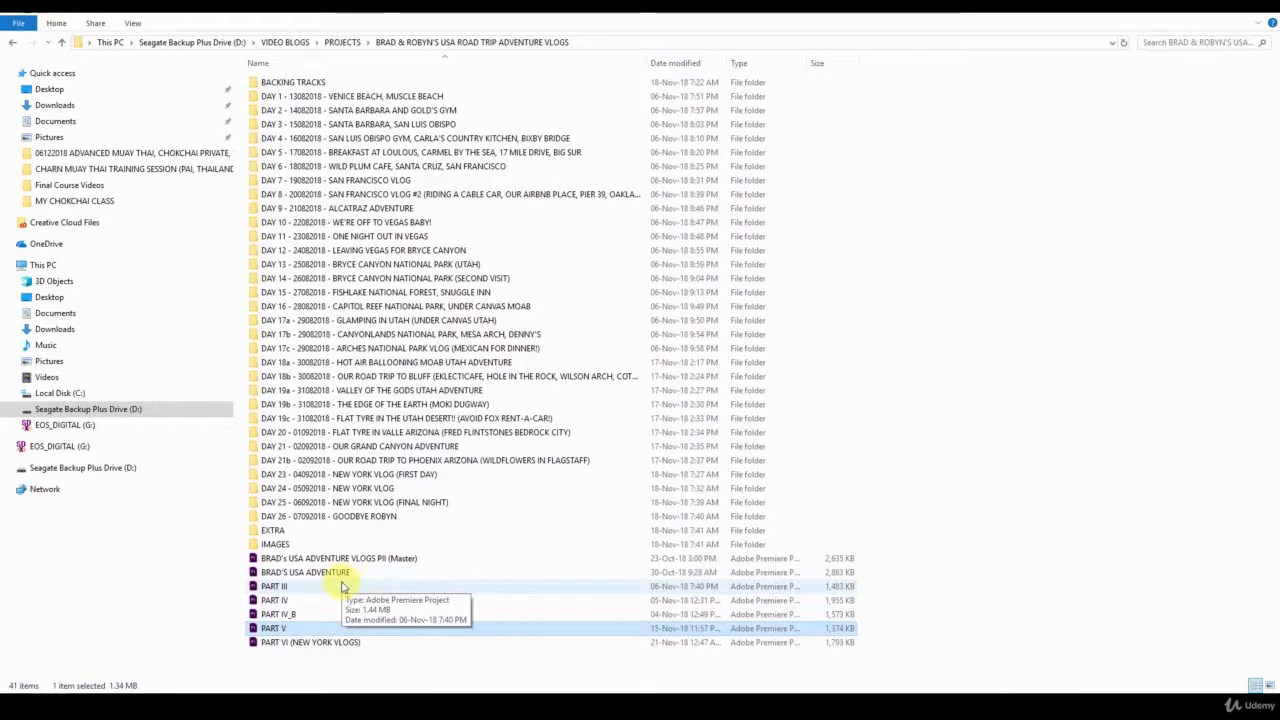
{"action": "left_click_drag", "start_coordinate": [325, 655], "coordinate": [269, 561]}
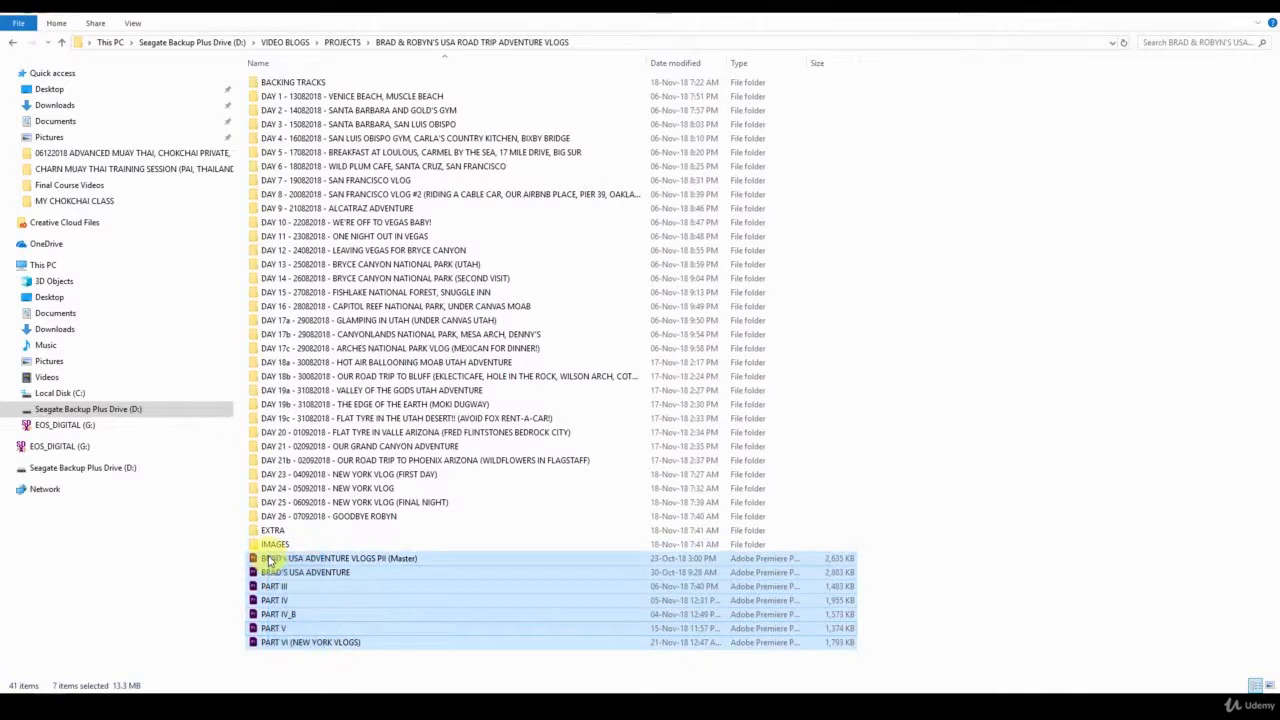
{"action": "left_click", "coordinate": [281, 643]}
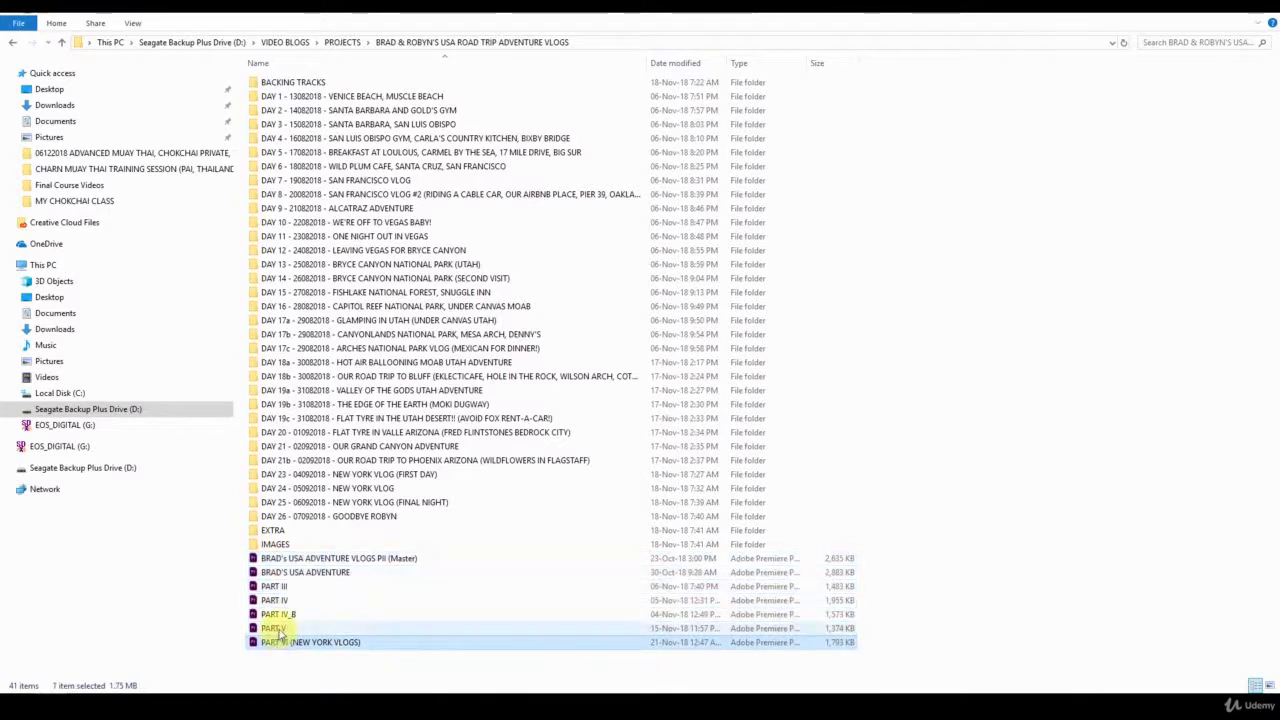
{"action": "left_click", "coordinate": [282, 630]}
{"action": "left_click", "coordinate": [284, 617]}
{"action": "left_click", "coordinate": [290, 604]}
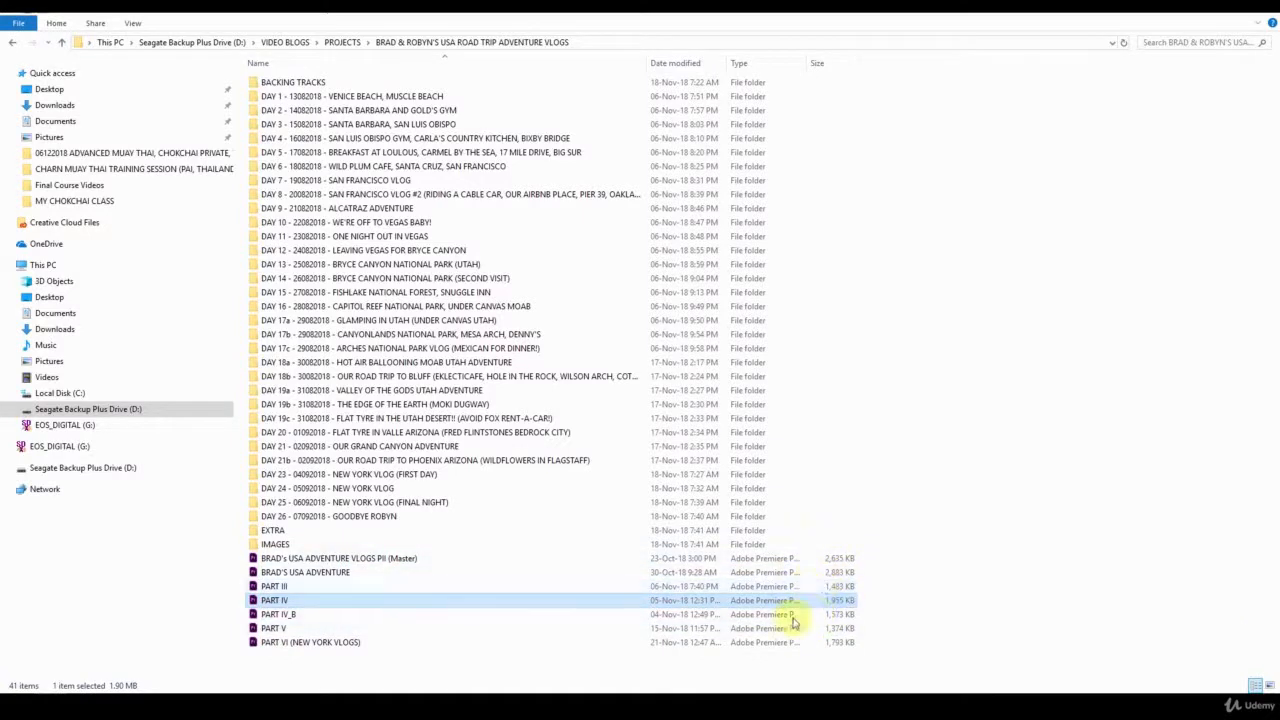
{"action": "left_click", "coordinate": [737, 656]}
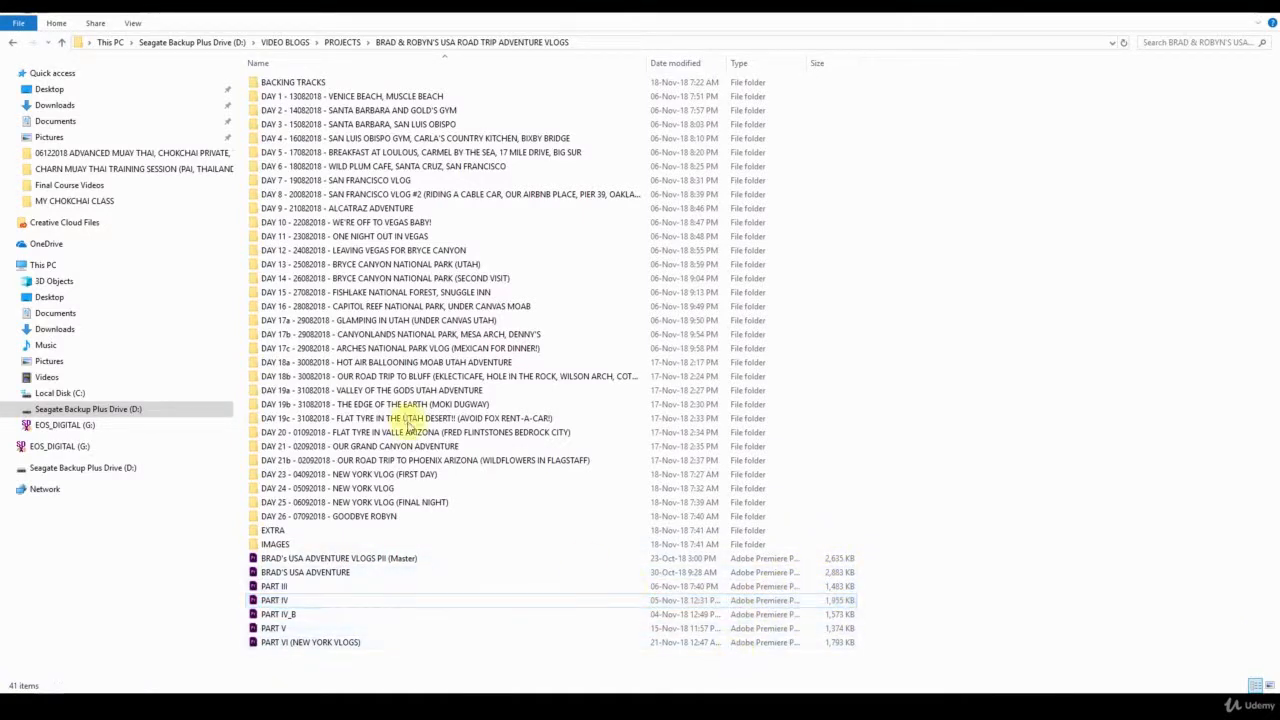
{"action": "left_click", "coordinate": [371, 124]}
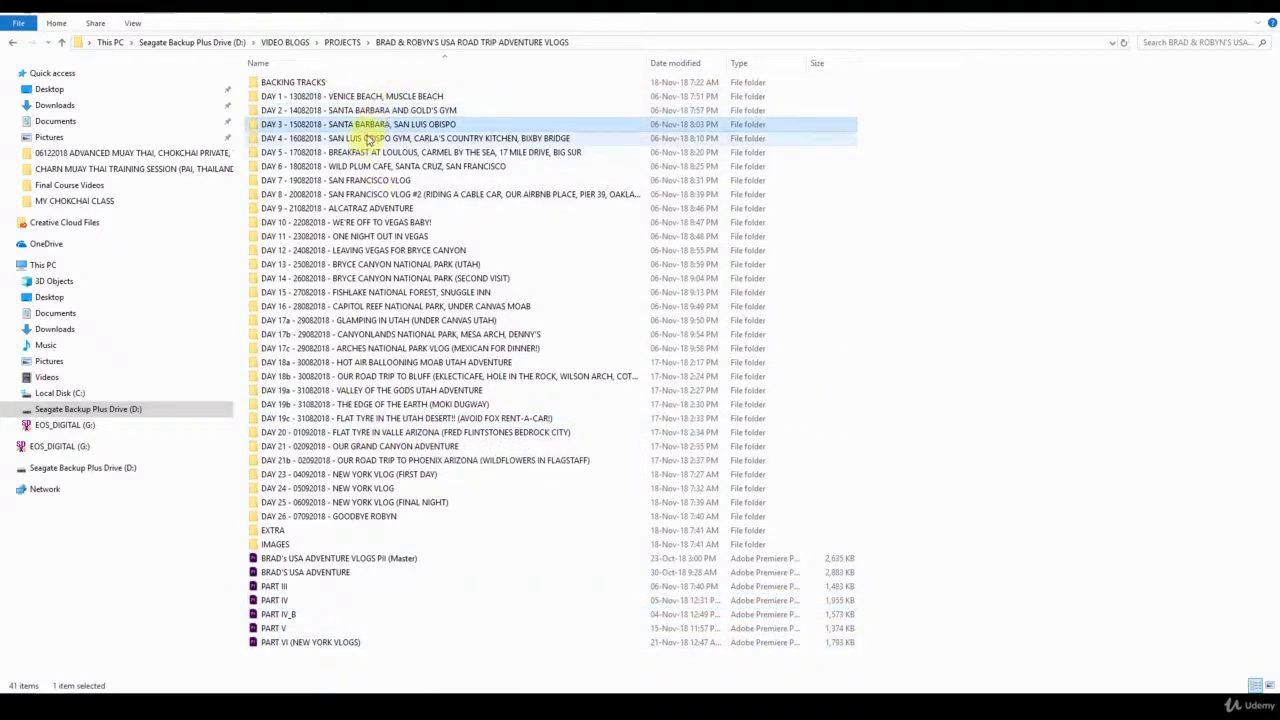
{"action": "left_click", "coordinate": [368, 138]}
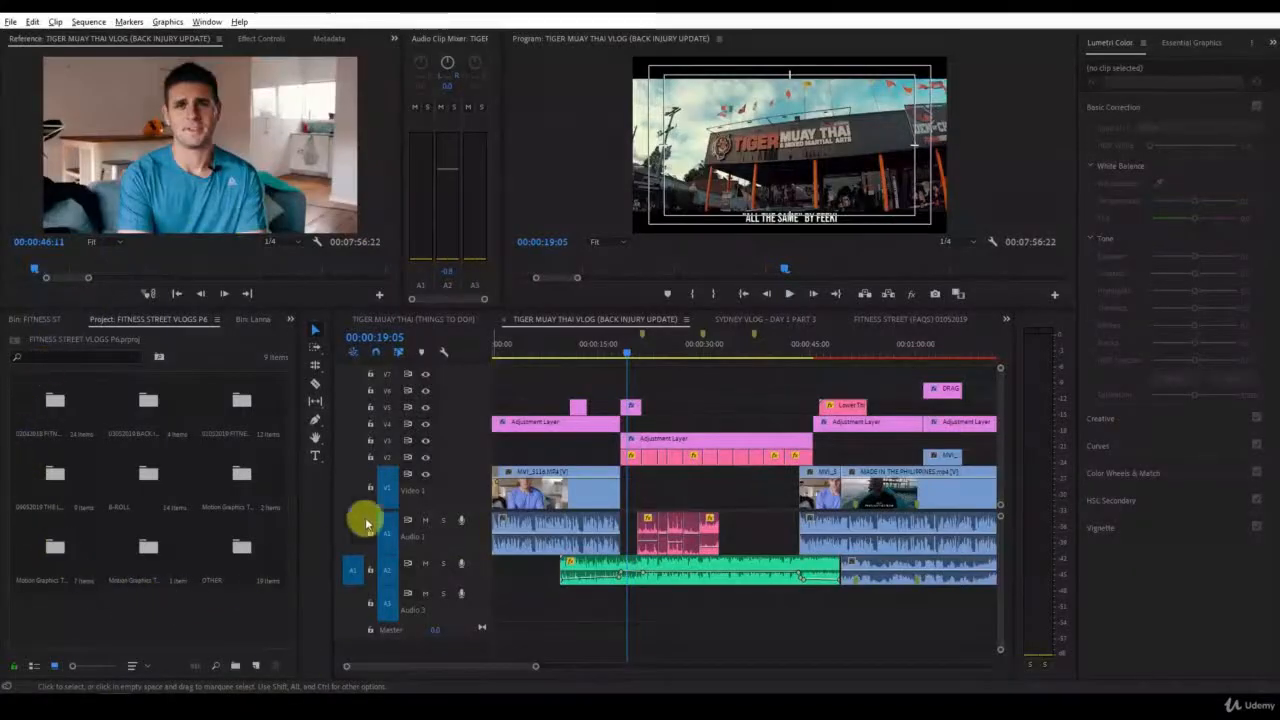
Switch to Premiere Pro and go through the dated bins of the FITNESS STREET VLOGS P6 project one by one.
{"action": "left_click", "coordinate": [72, 398]}
{"action": "left_click", "coordinate": [165, 410]}
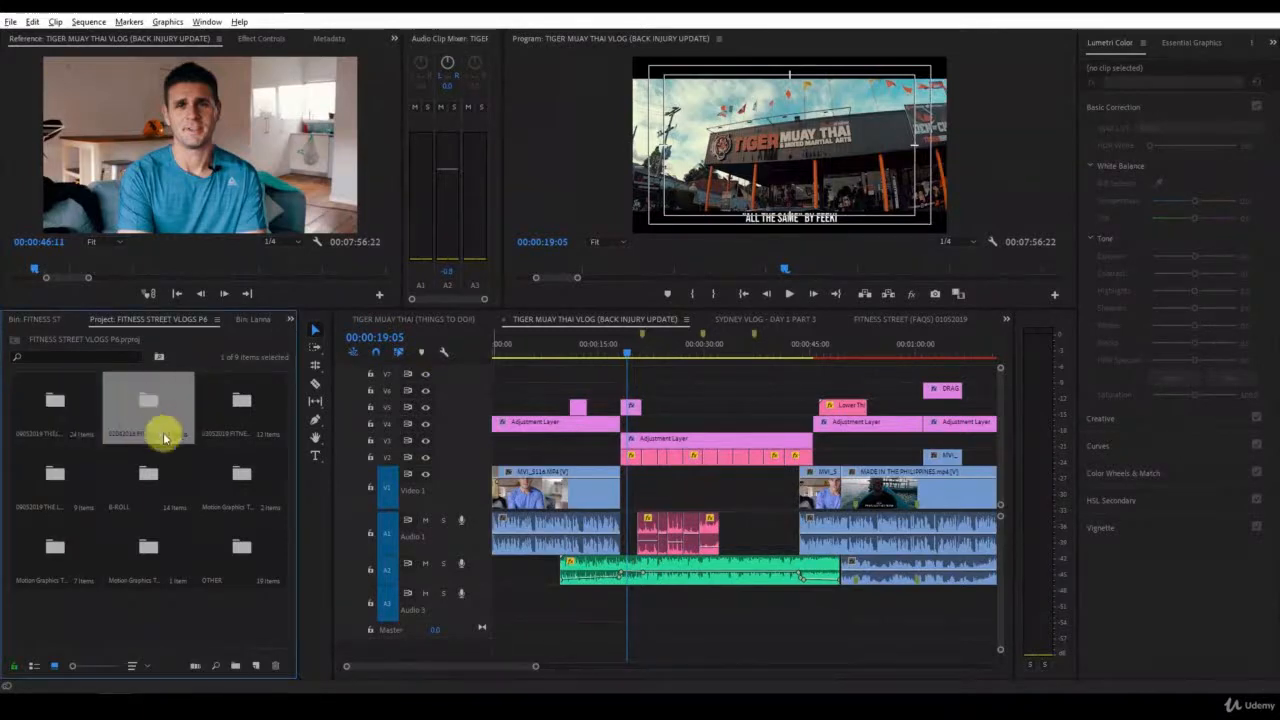
{"action": "left_click", "coordinate": [270, 407]}
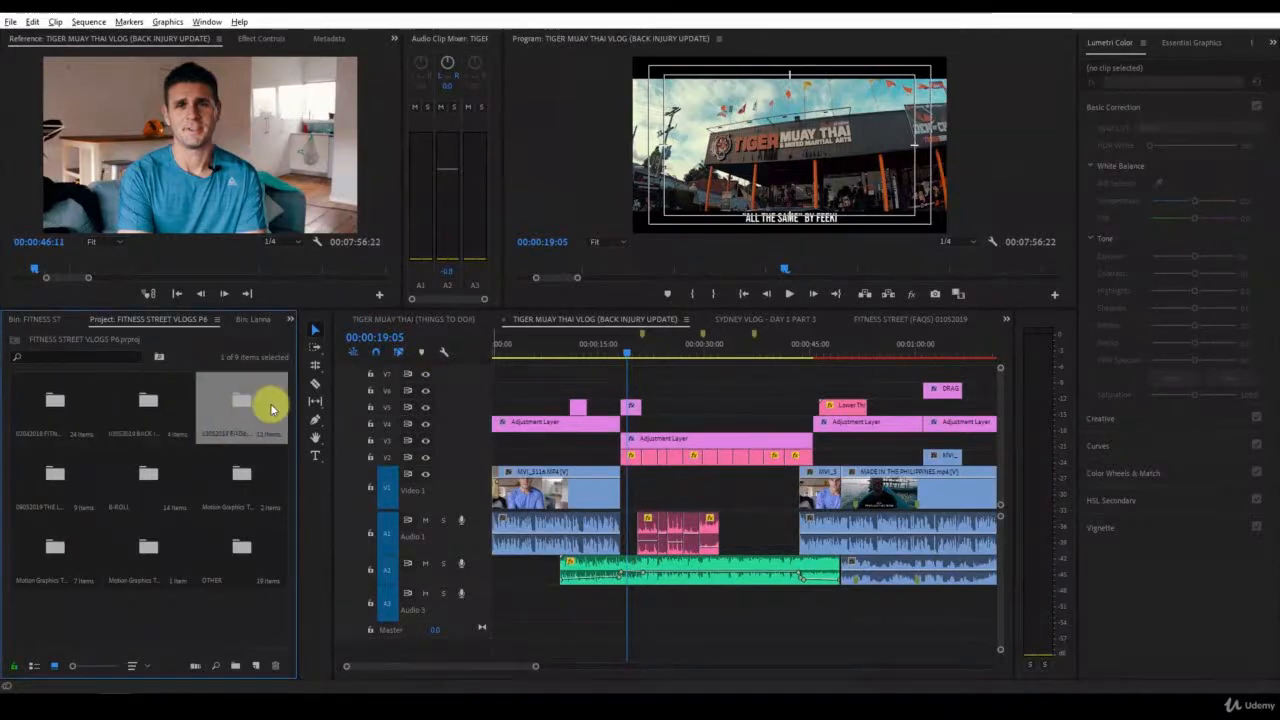
{"action": "left_click", "coordinate": [52, 476]}
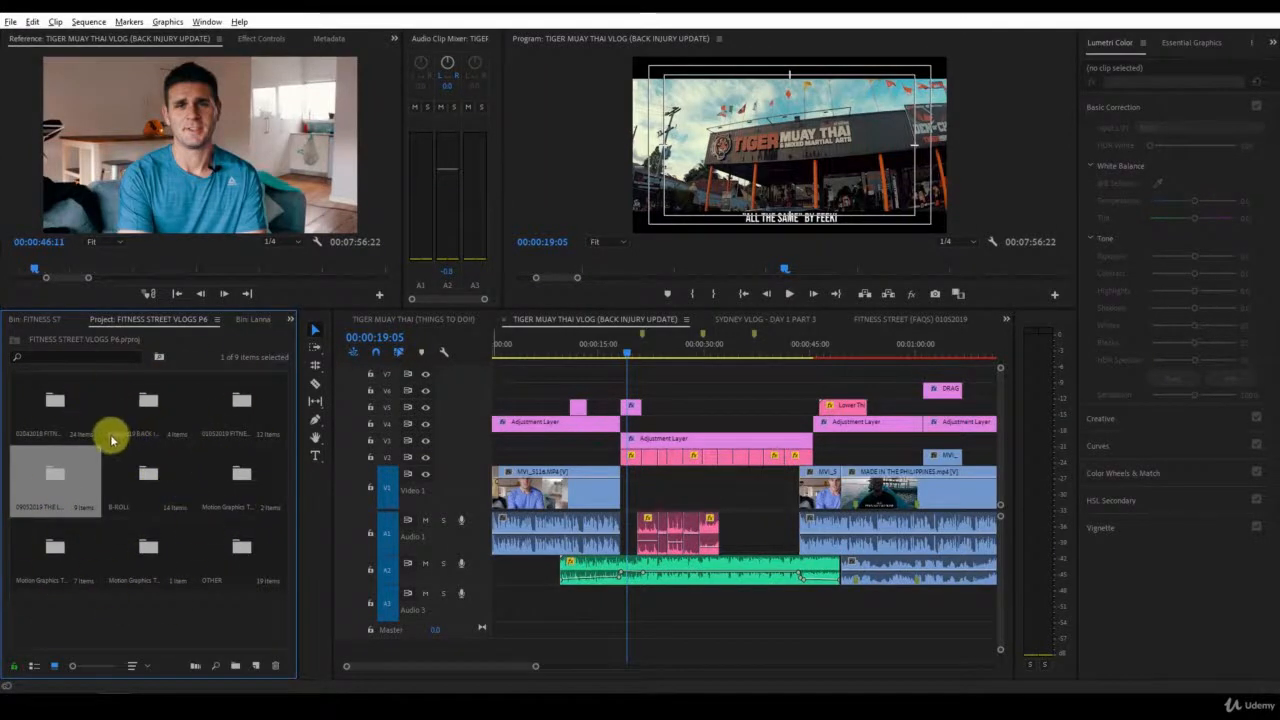
Look through the contents of the 02042018 FITNESS STREET Q&A bin and return to the project's top level.
{"action": "double_click", "coordinate": [66, 432]}
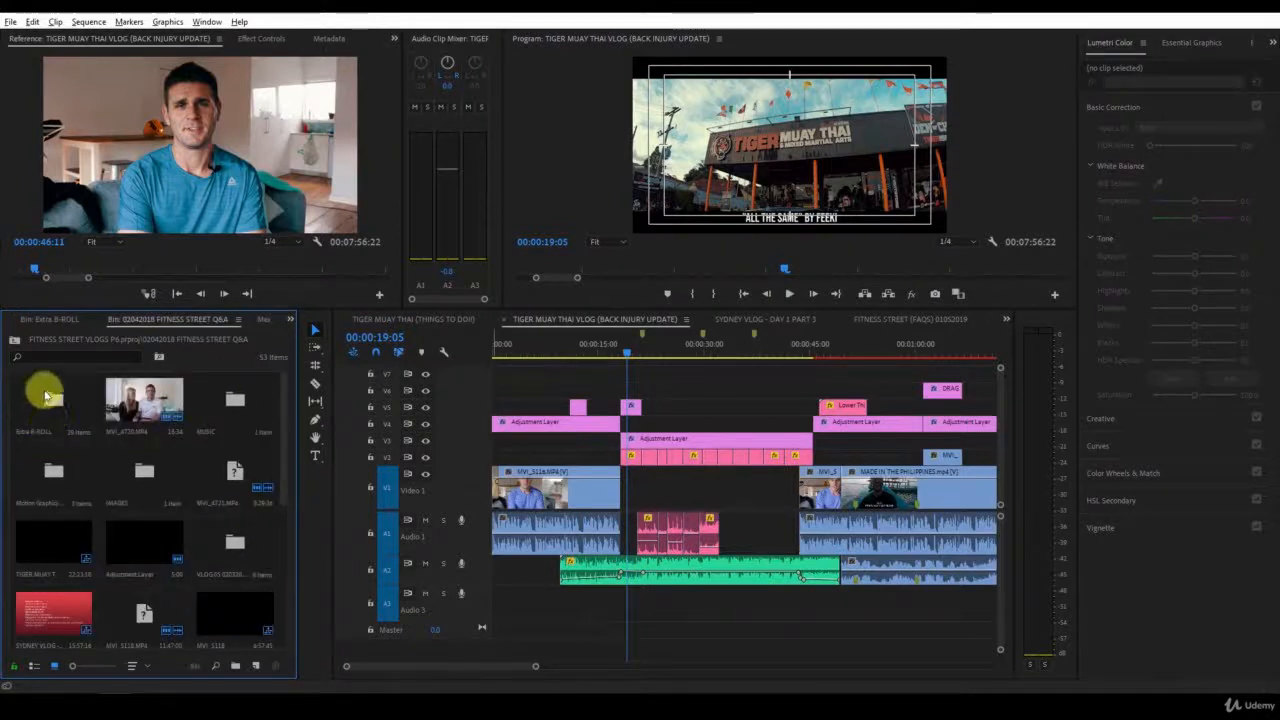
{"action": "scroll", "coordinate": [155, 503], "scroll_direction": "down", "scroll_amount": 5}
{"action": "scroll", "coordinate": [190, 506], "scroll_direction": "up", "scroll_amount": 5}
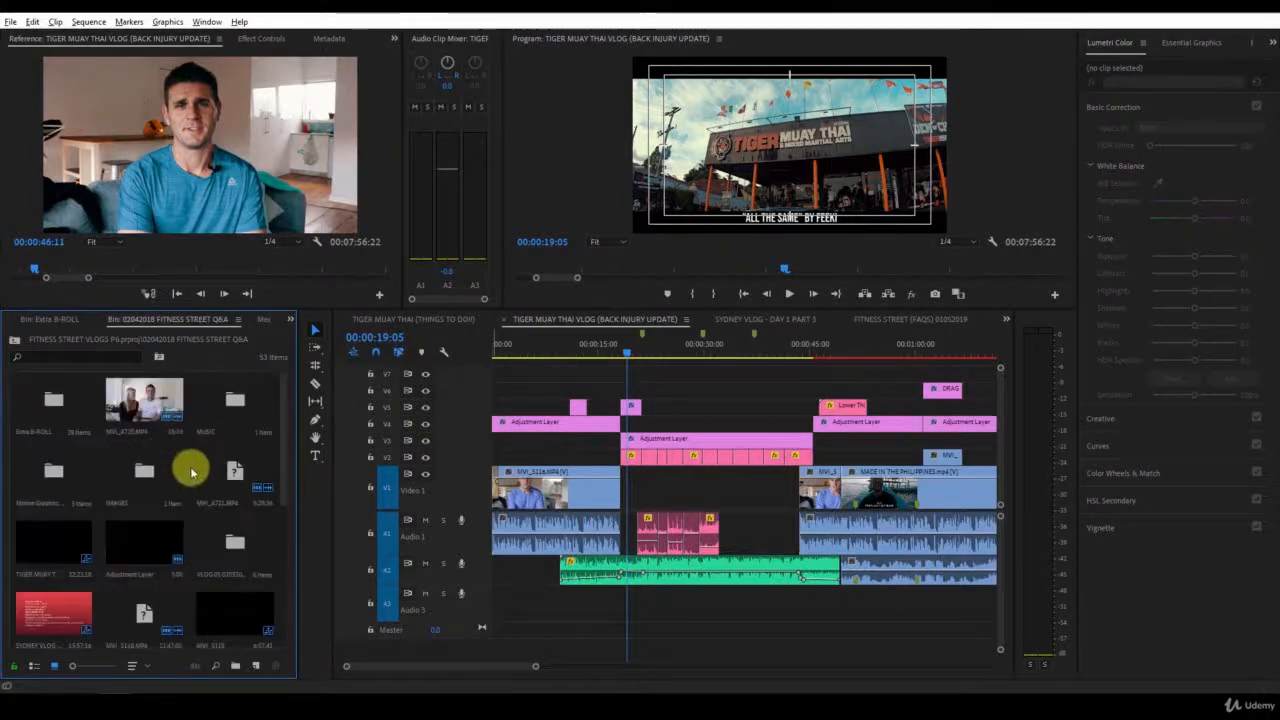
{"action": "left_click", "coordinate": [14, 342]}
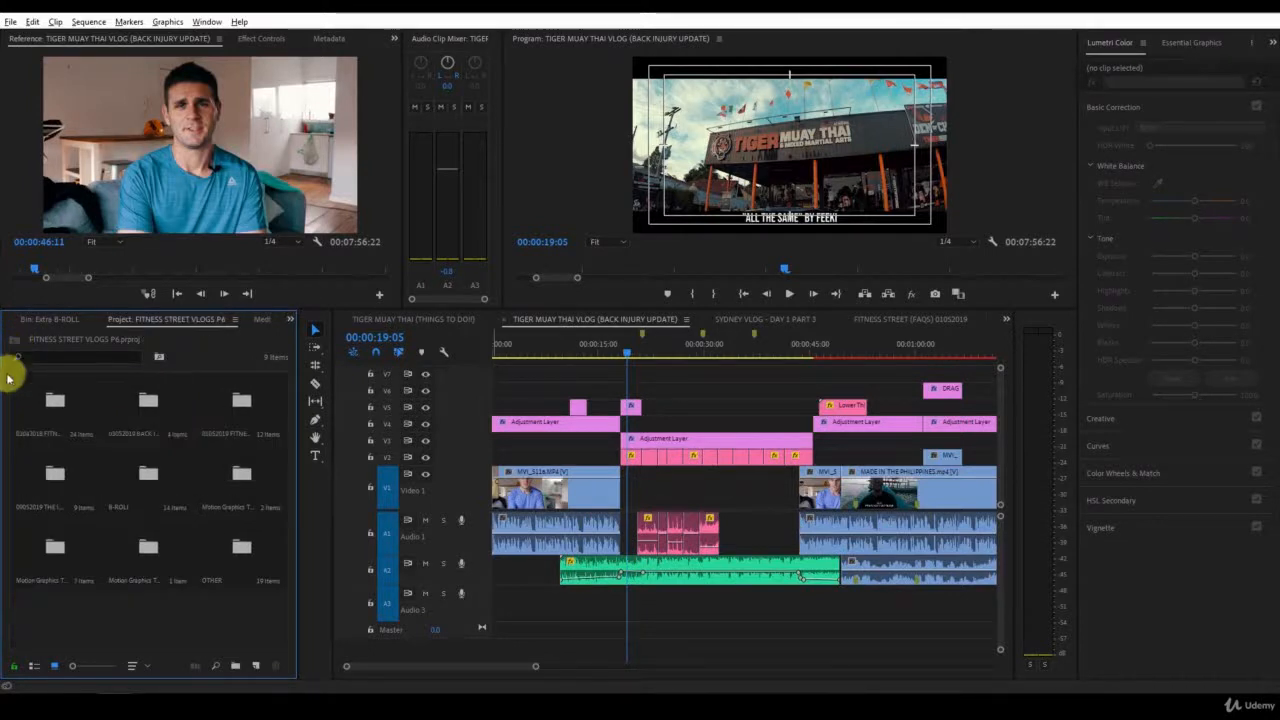
Open the TIGER MUAY THAI (THINGS TO DO!!) sequence from the 02042018 FITNESS STREET Q&A bin in the timeline.
{"action": "double_click", "coordinate": [52, 402]}
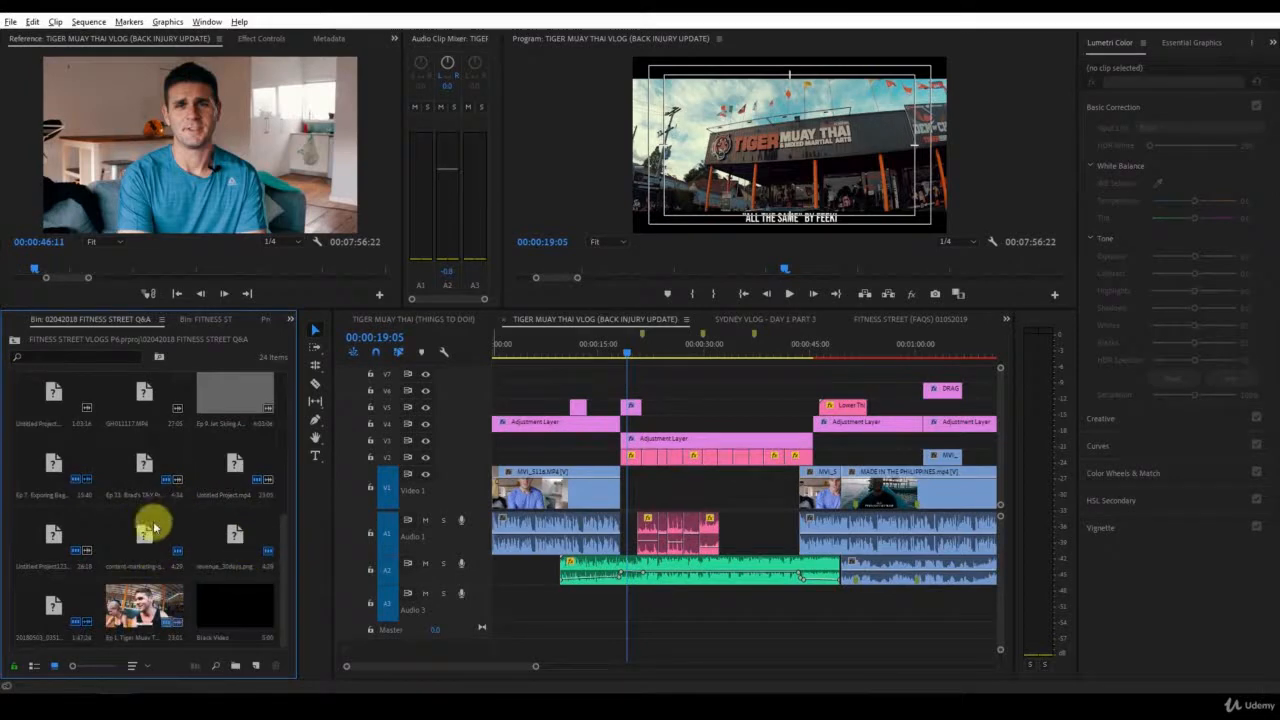
{"action": "scroll", "coordinate": [138, 532], "scroll_direction": "up", "scroll_amount": 5}
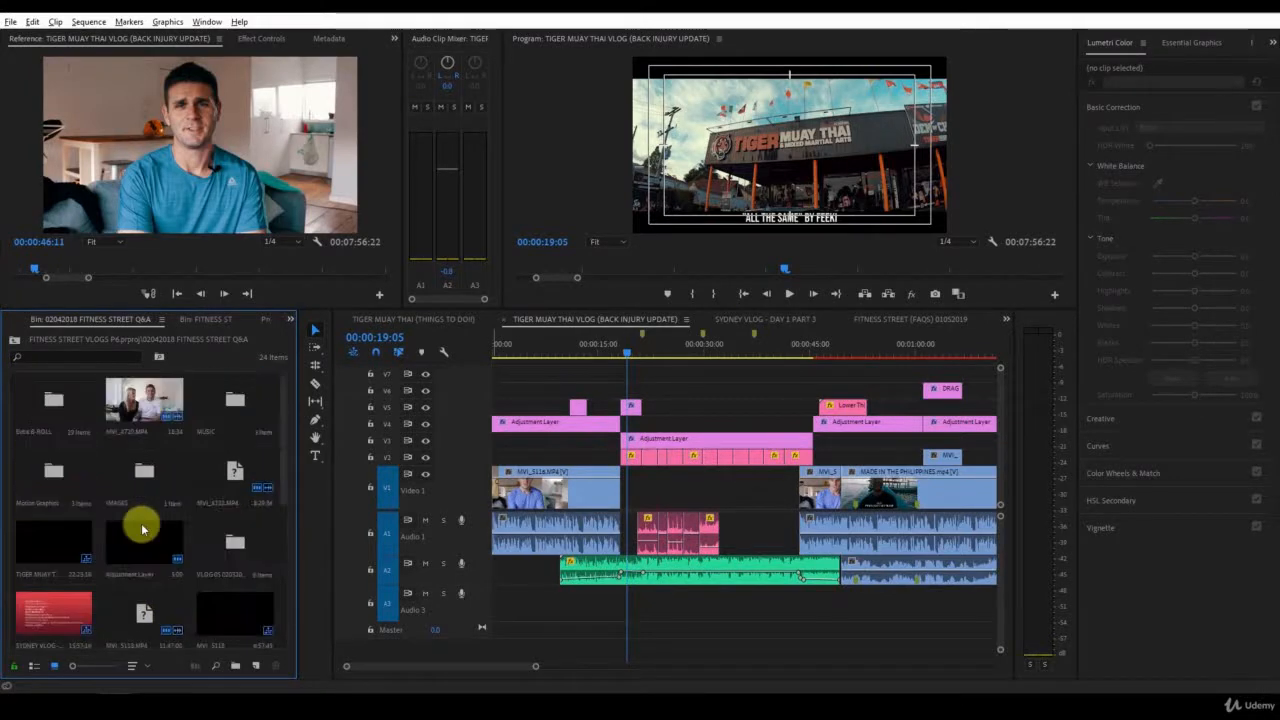
{"action": "scroll", "coordinate": [130, 510], "scroll_direction": "down", "scroll_amount": 2}
{"action": "scroll", "coordinate": [100, 520], "scroll_direction": "up", "scroll_amount": 2}
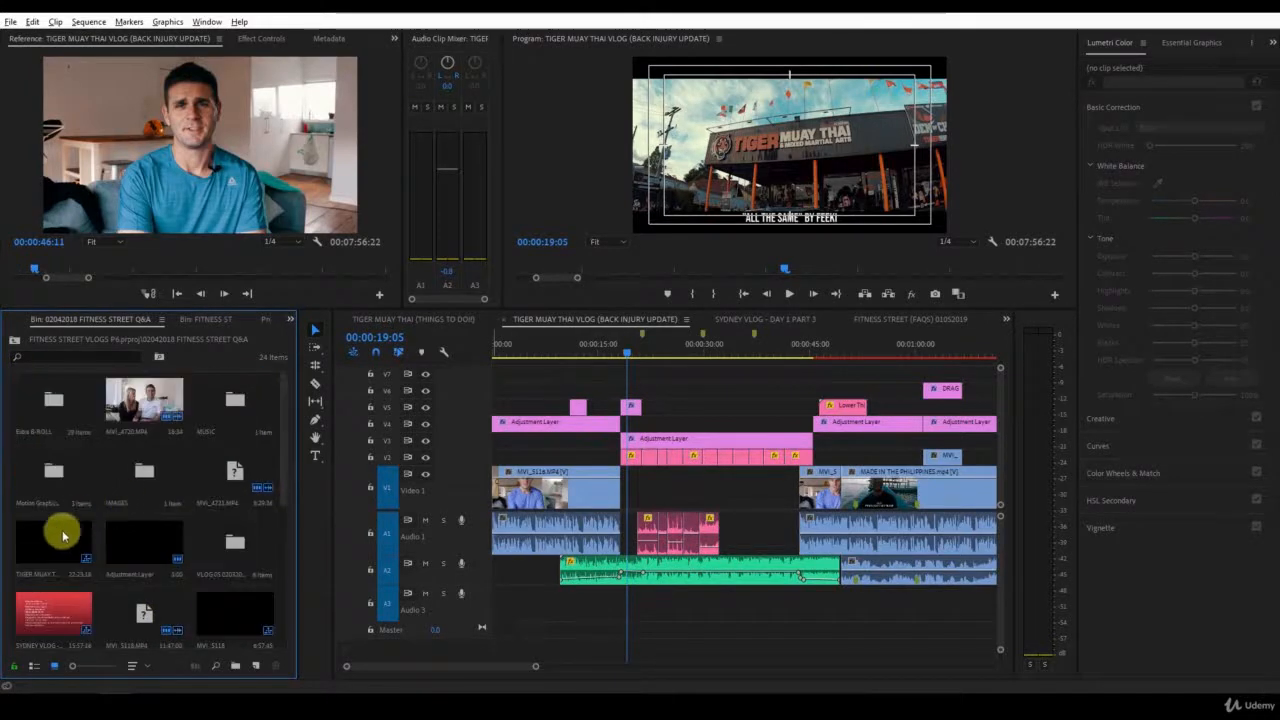
{"action": "double_click", "coordinate": [57, 545]}
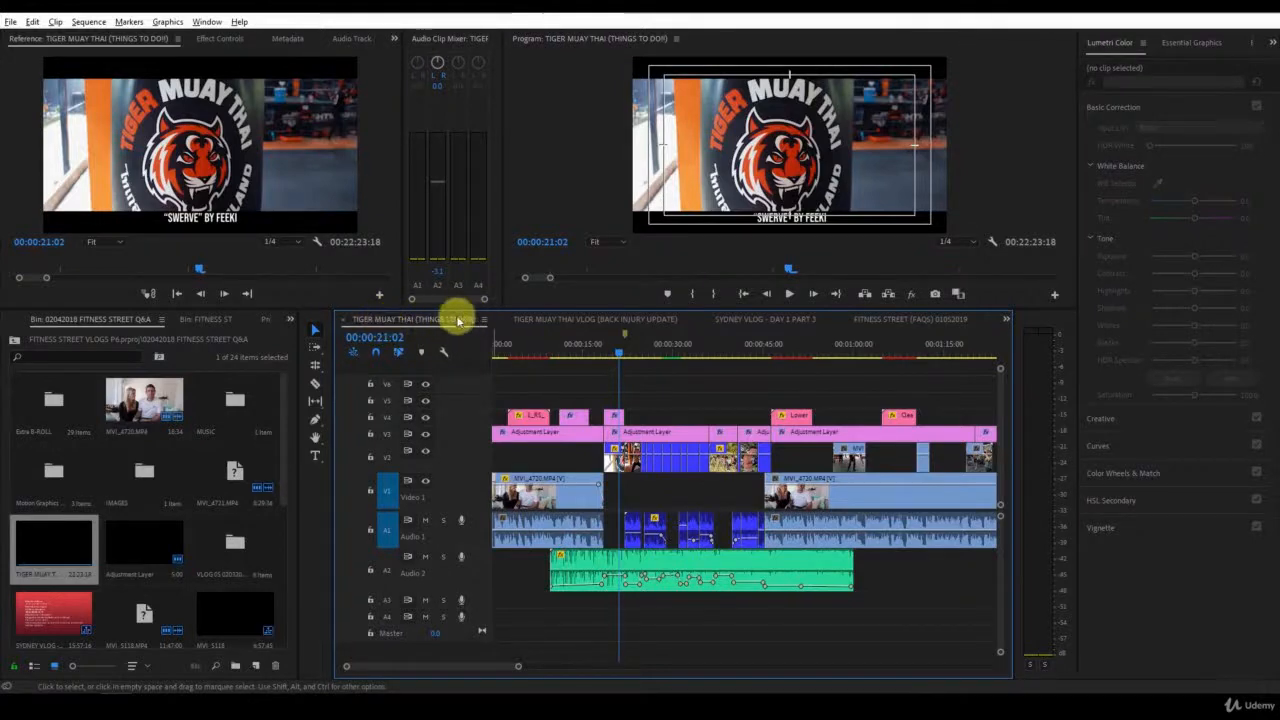
Go through the open BACK INJURY UPDATE, SYDNEY VLOG, FITNESS STREET (FAQS) and THE LOVE FOR MUAY THAI sequences, ending on BACK INJURY UPDATE.
{"action": "left_click", "coordinate": [566, 321]}
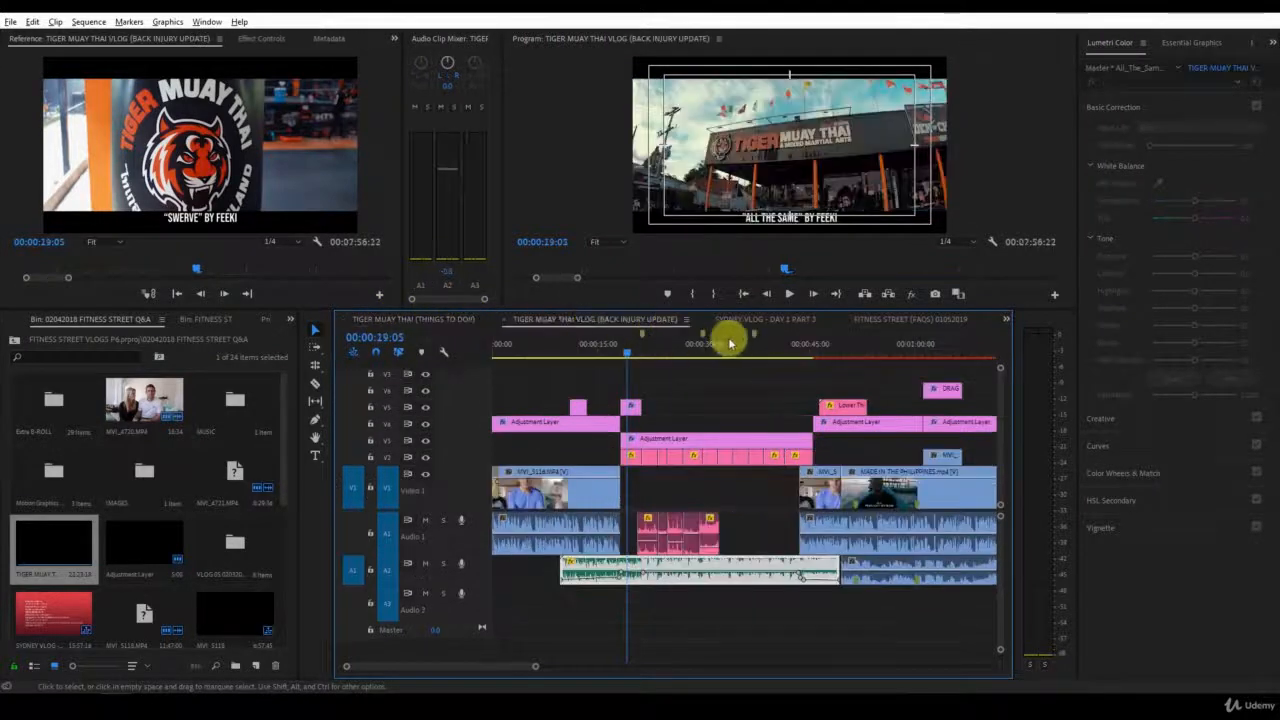
{"action": "left_click", "coordinate": [790, 321]}
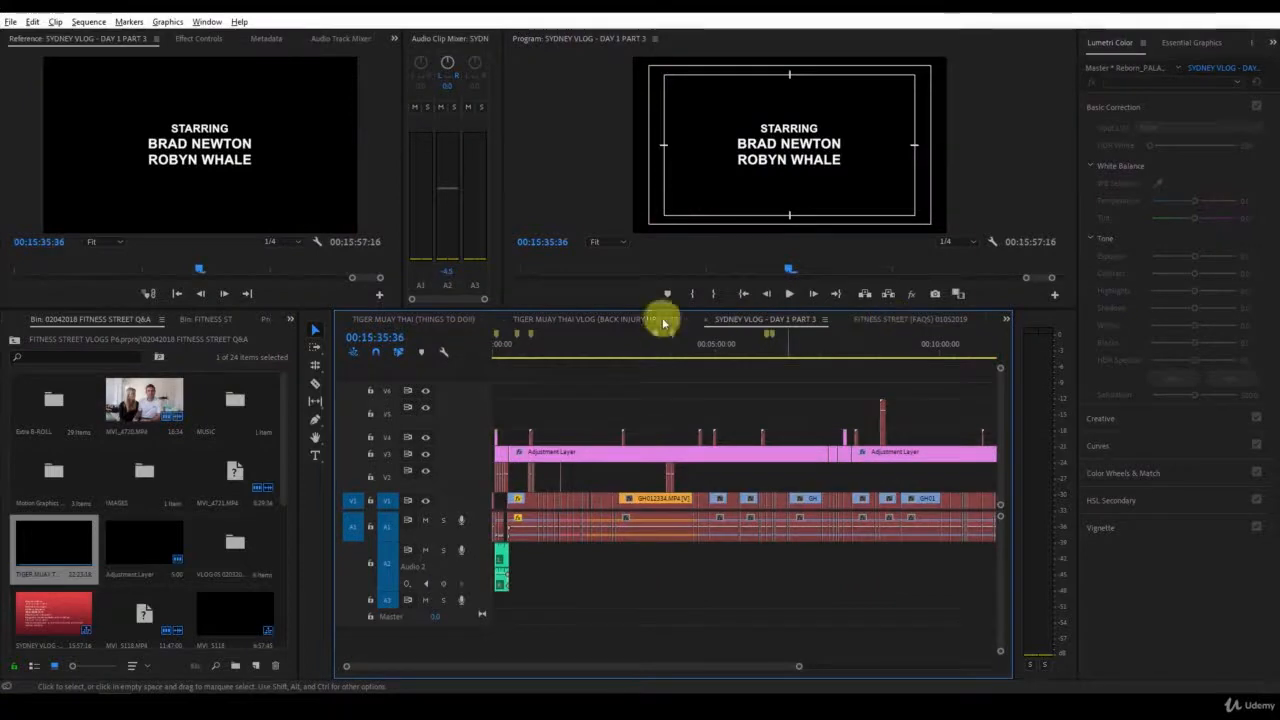
{"action": "left_click", "coordinate": [923, 321]}
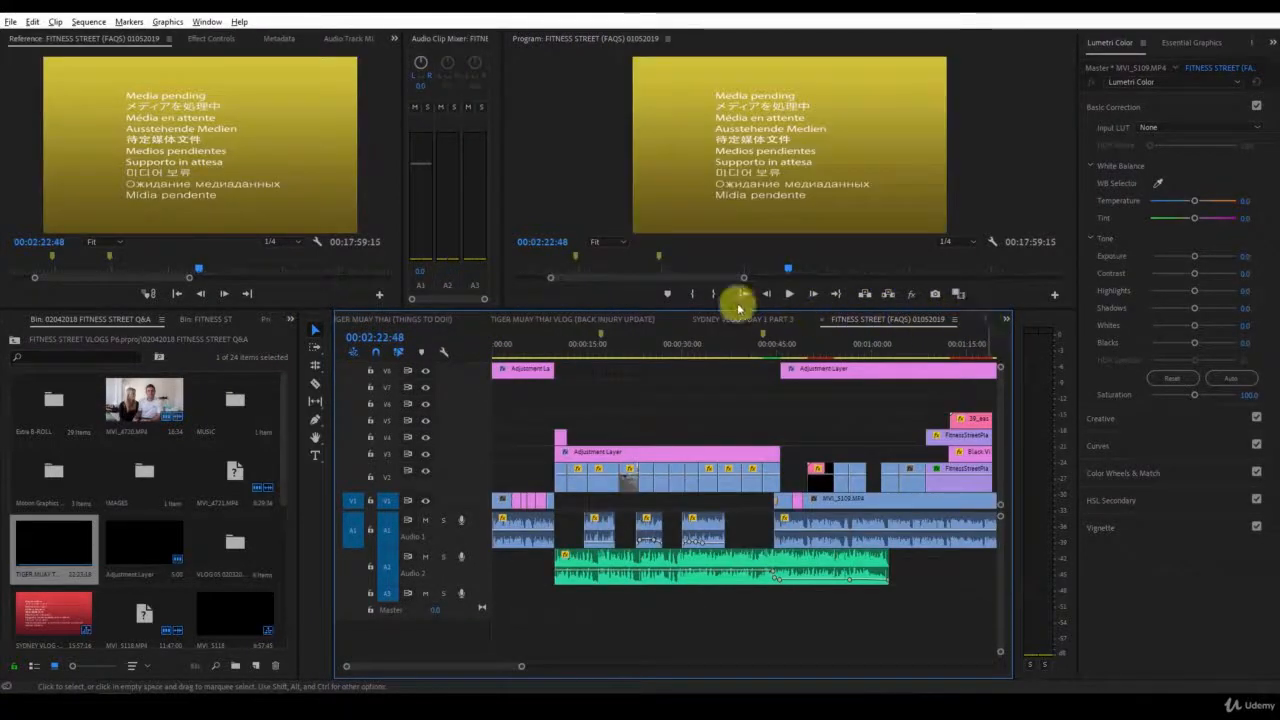
{"action": "left_click", "coordinate": [1007, 321]}
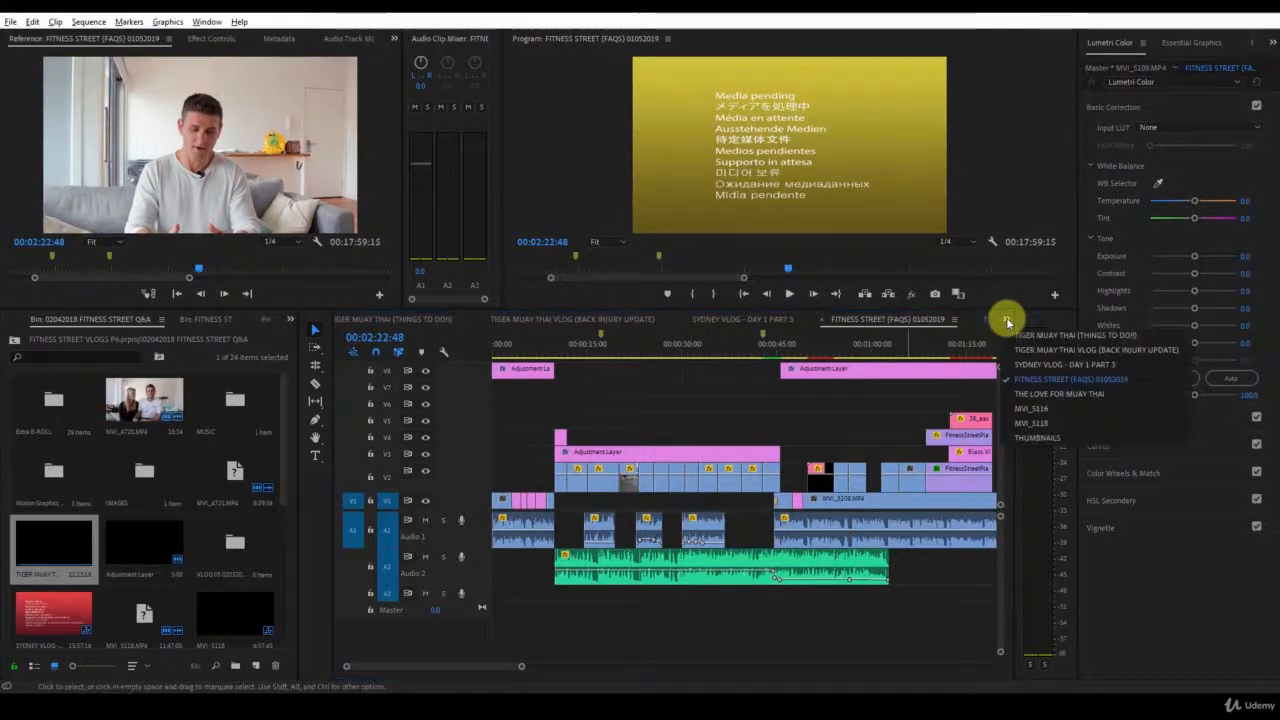
{"action": "left_click", "coordinate": [1046, 394]}
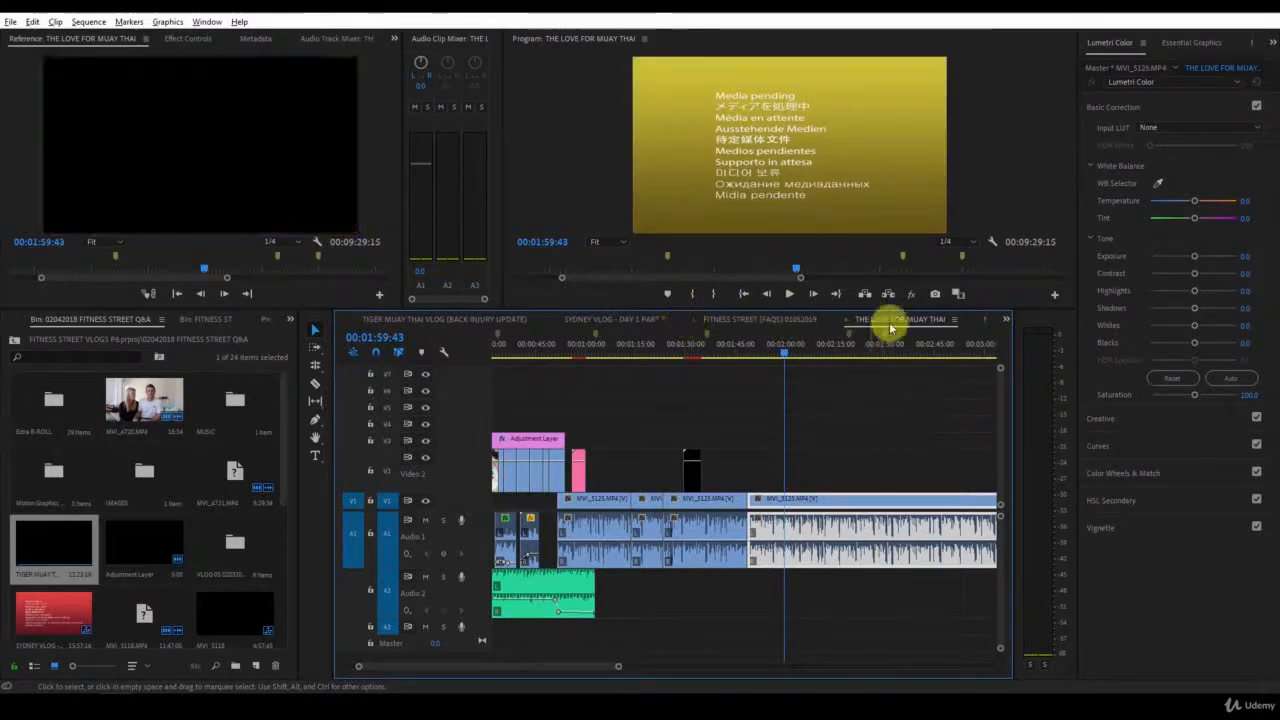
{"action": "left_click", "coordinate": [410, 319]}
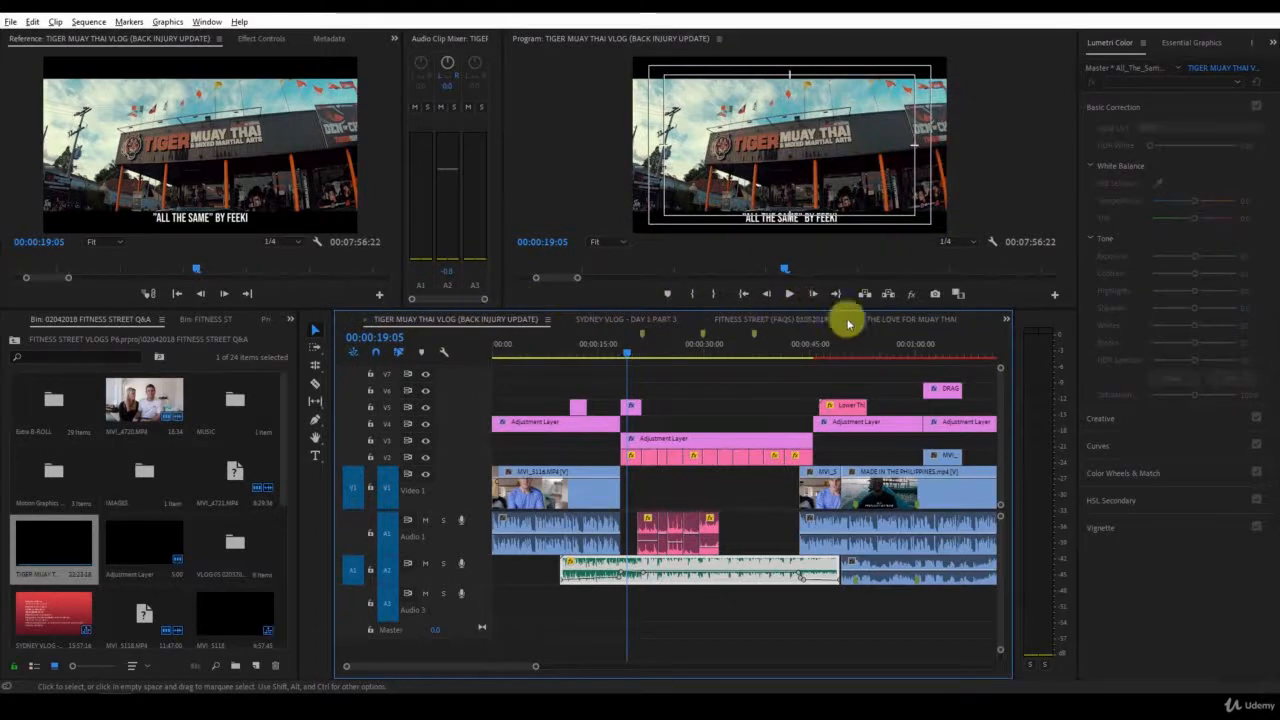
Move the FITNESS STREET (FAQS) 01052019 sequence ahead of SYDNEY VLOG - DAY 1 PART 3 and show TIGER MUAY THAI (THINGS TO DO!!).
{"action": "left_click", "coordinate": [768, 321]}
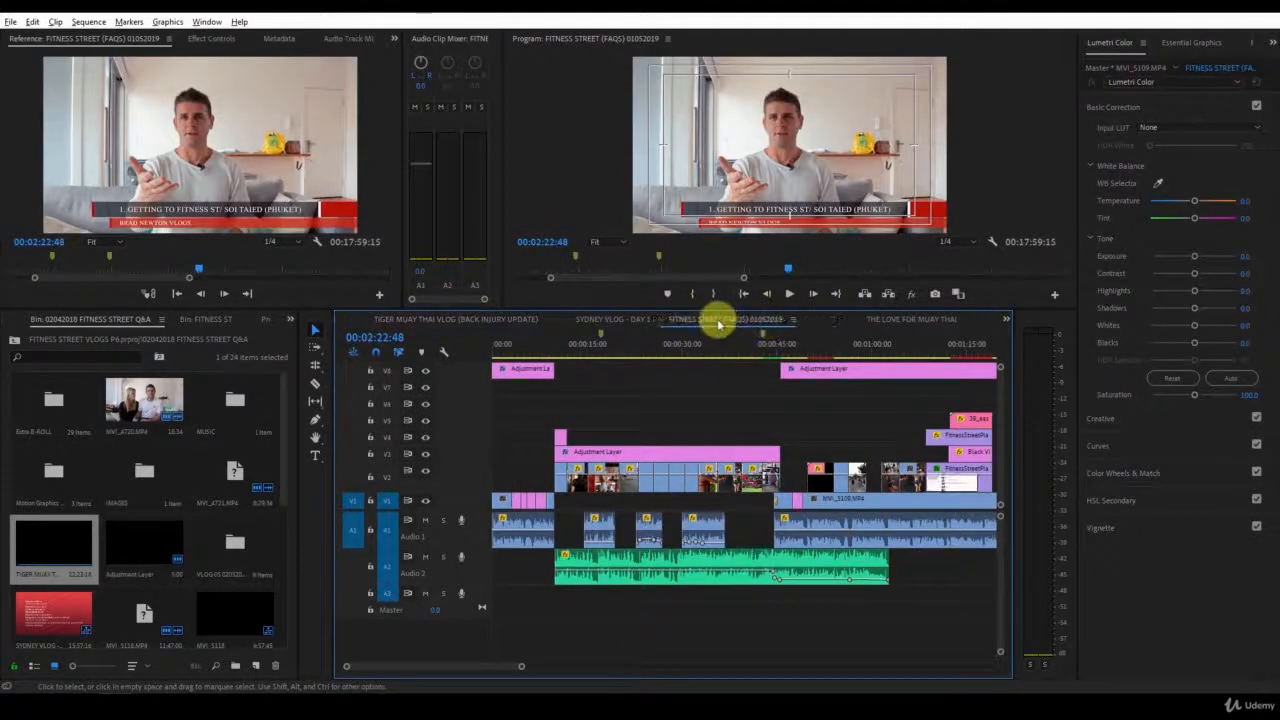
{"action": "left_click_drag", "start_coordinate": [718, 324], "coordinate": [600, 320]}
{"action": "left_click", "coordinate": [600, 320]}
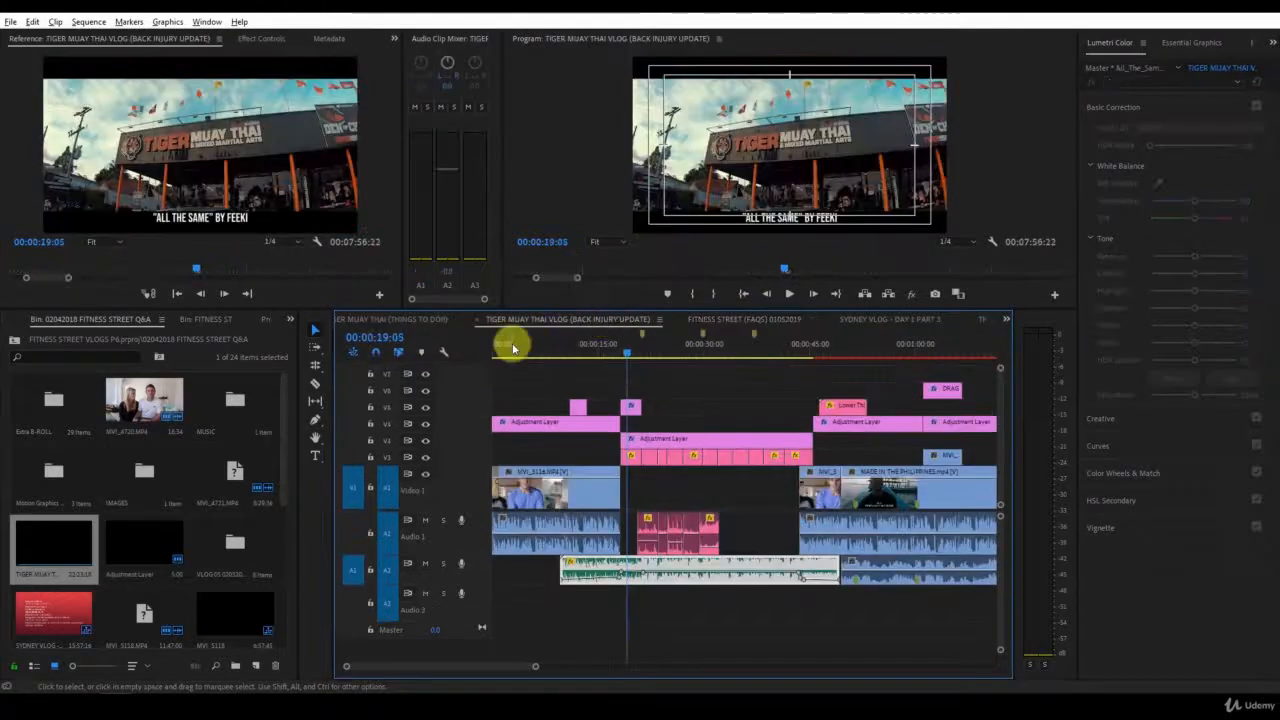
{"action": "left_click", "coordinate": [432, 320]}
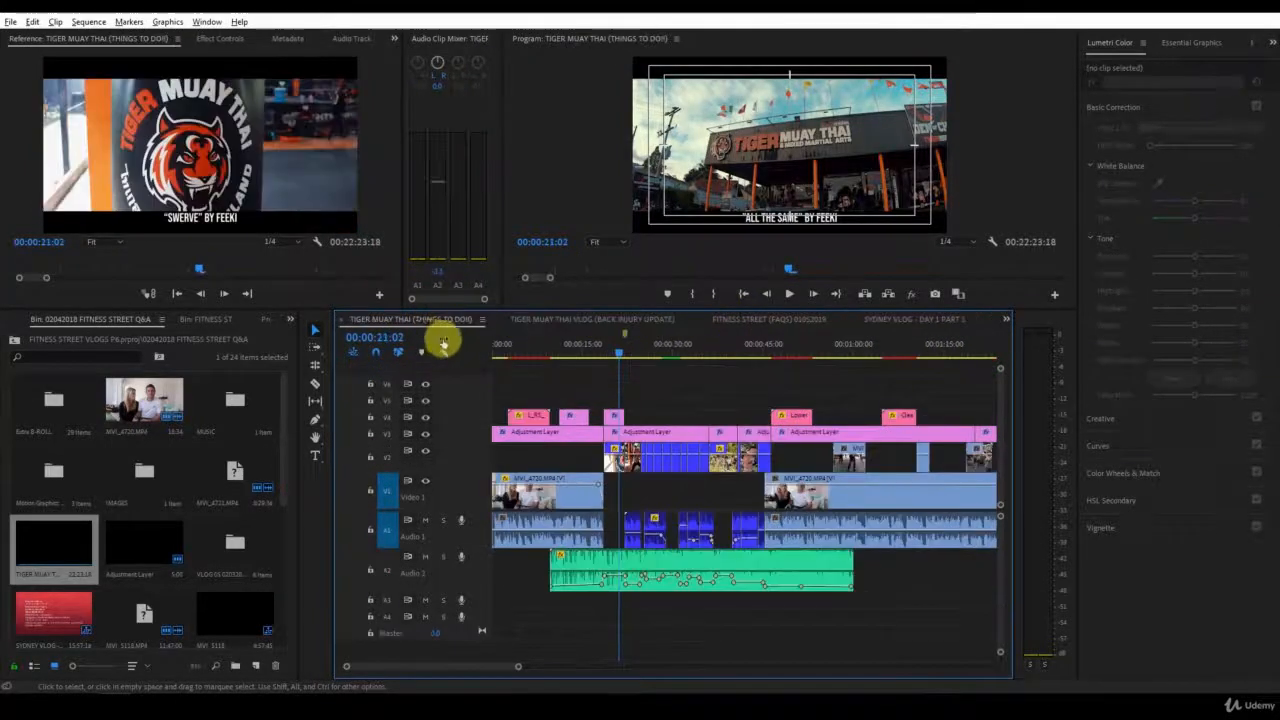
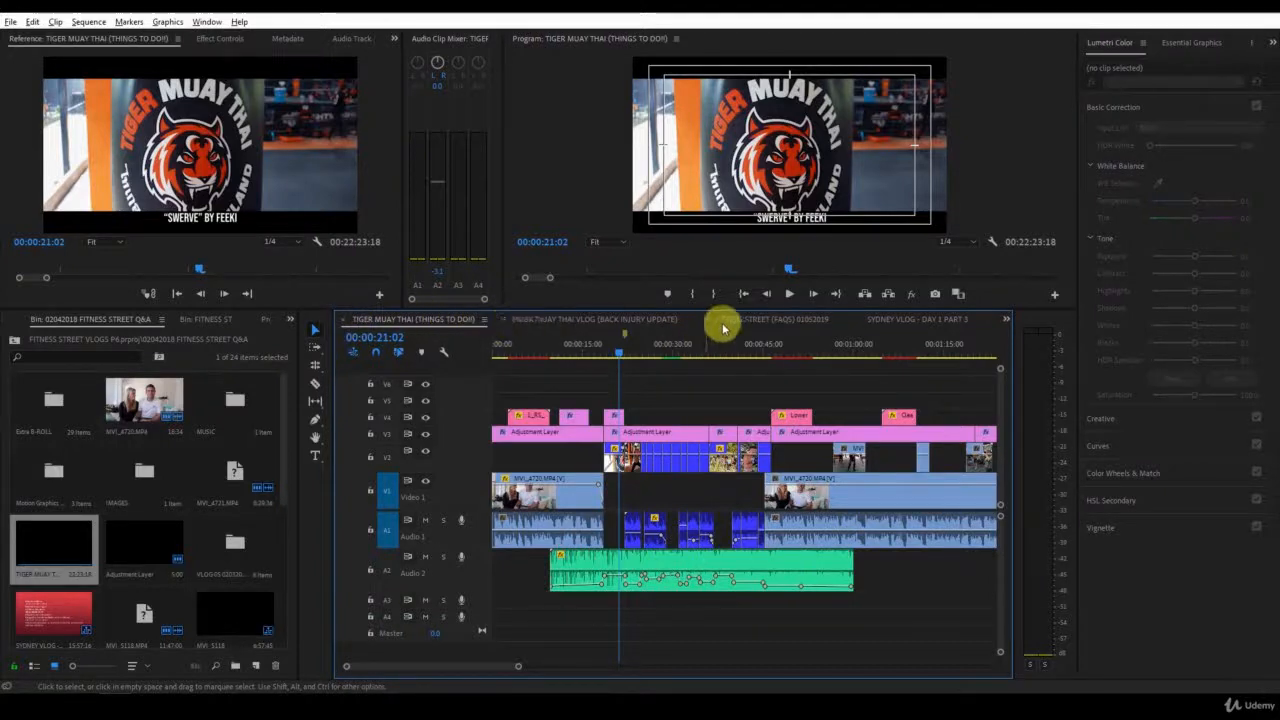
Close the TIGER MUAY THAI (THINGS TO DO!!) sequence in the timeline and reopen it from its bin.
{"action": "left_click", "coordinate": [344, 322]}
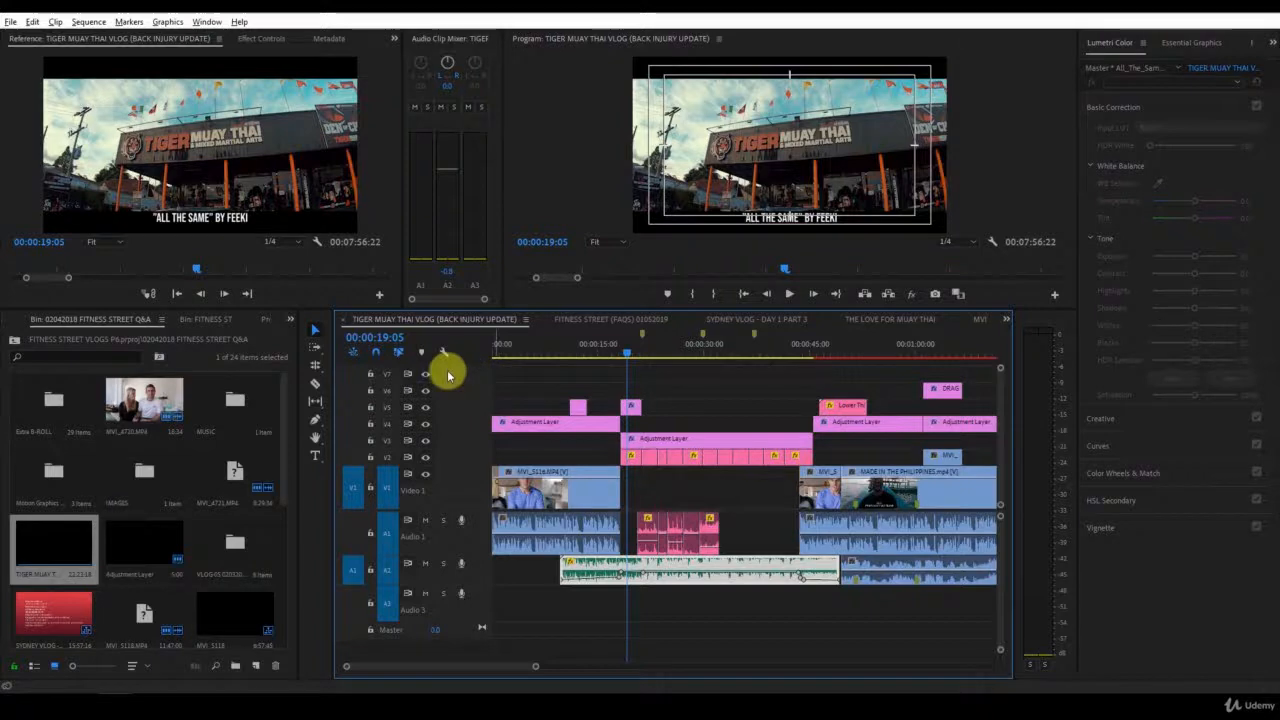
{"action": "left_click", "coordinate": [45, 537]}
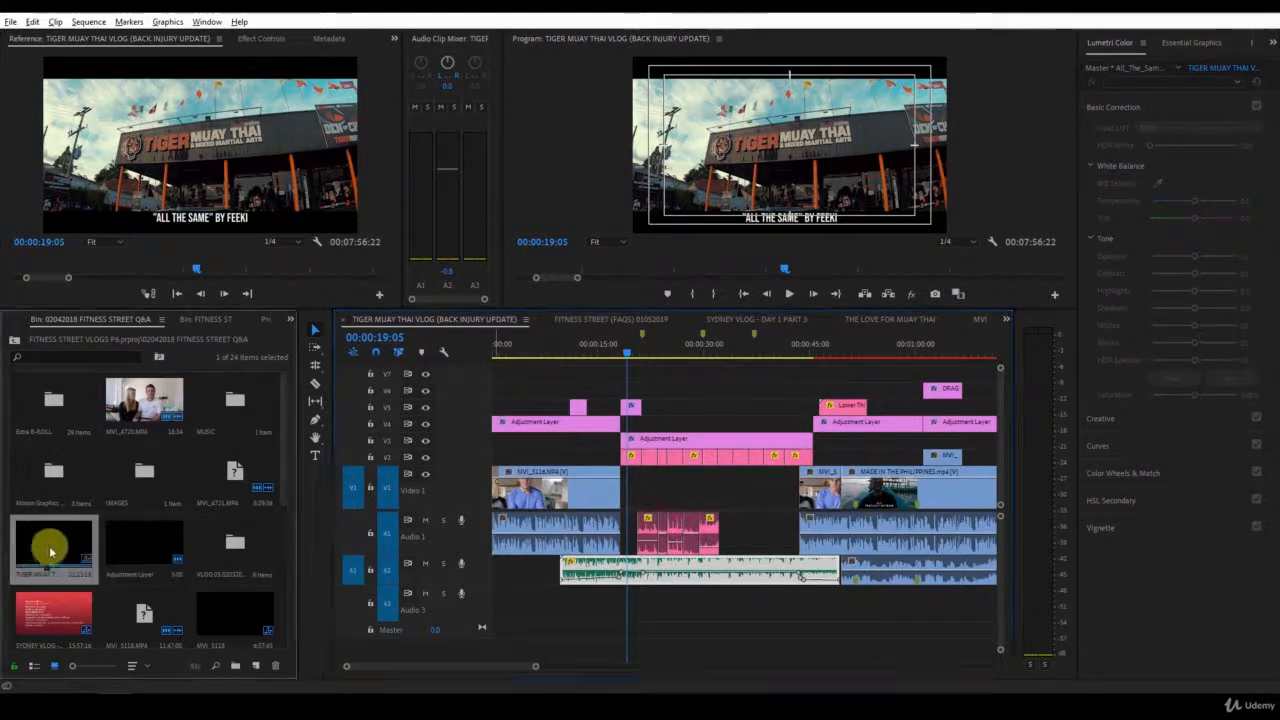
{"action": "scroll", "coordinate": [67, 524], "scroll_direction": "down", "scroll_amount": 2}
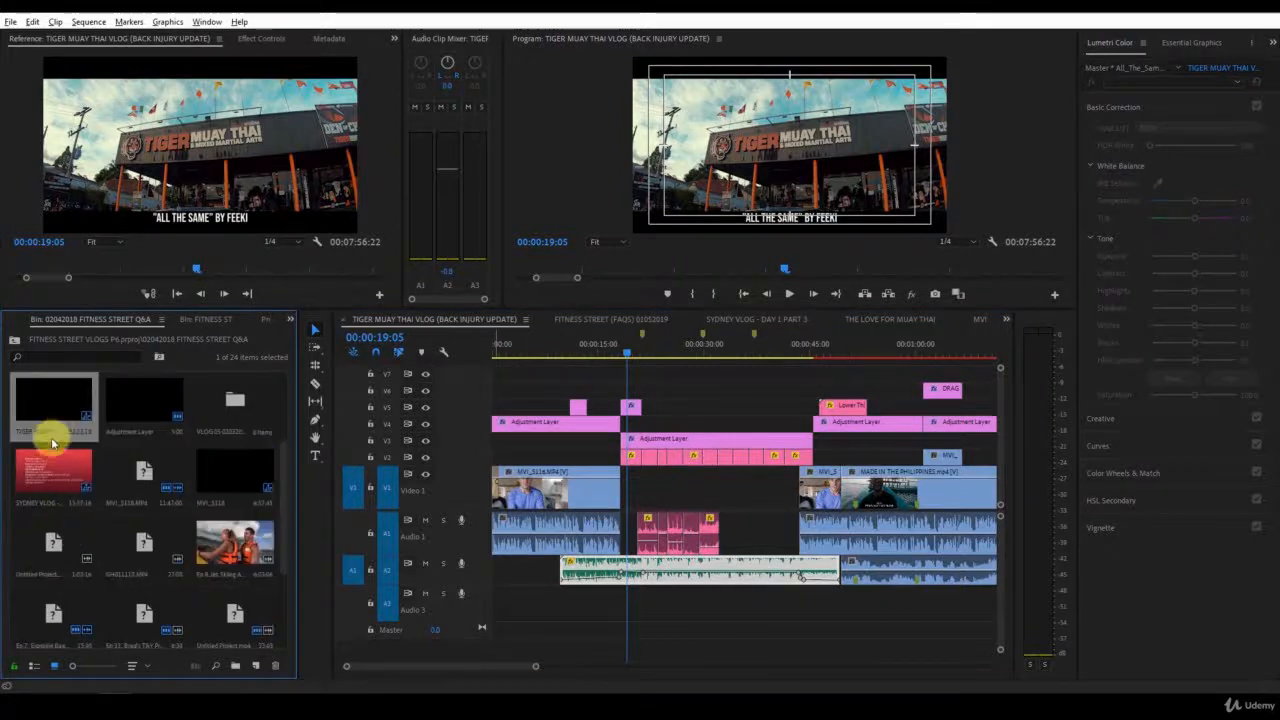
{"action": "scroll", "coordinate": [58, 475], "scroll_direction": "up", "scroll_amount": 2}
{"action": "double_click", "coordinate": [63, 538]}
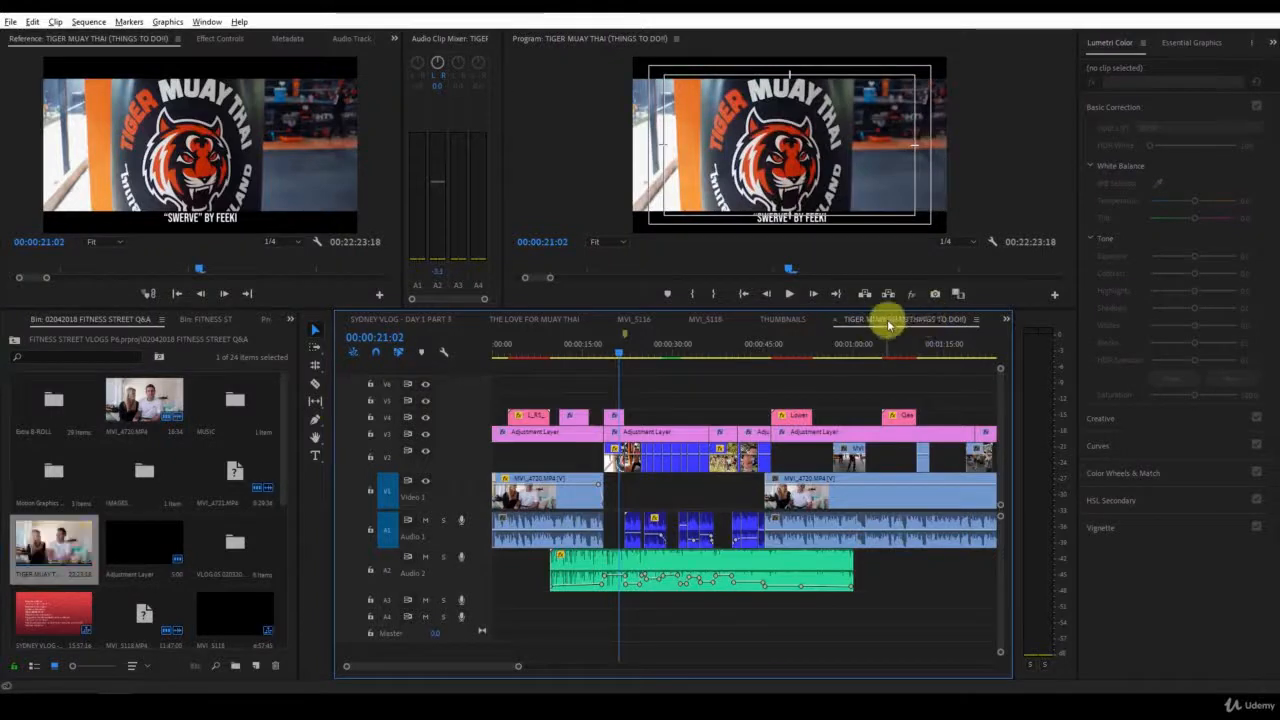
Close TIGER MUAY THAI (THINGS TO DO!!) again, check the list of open sequences, reopen it from the bin and recheck the list.
{"action": "left_click", "coordinate": [836, 321]}
{"action": "left_click", "coordinate": [1006, 320]}
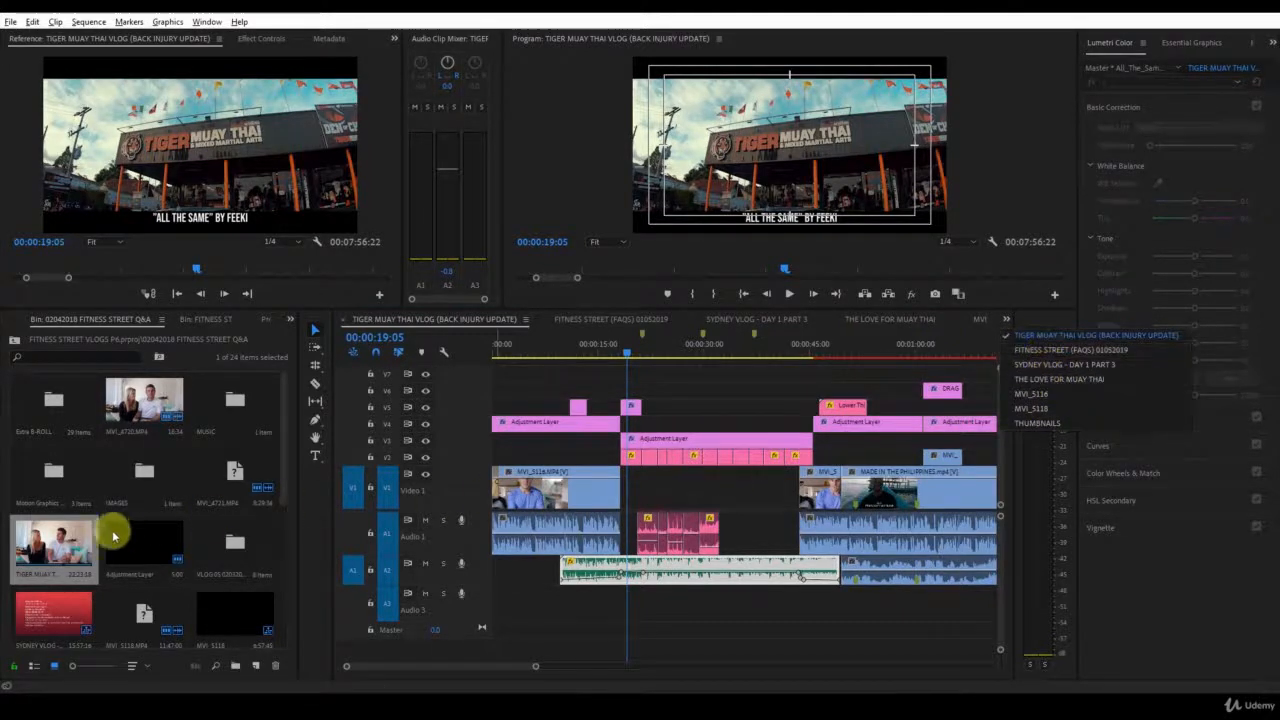
{"action": "double_click", "coordinate": [50, 548]}
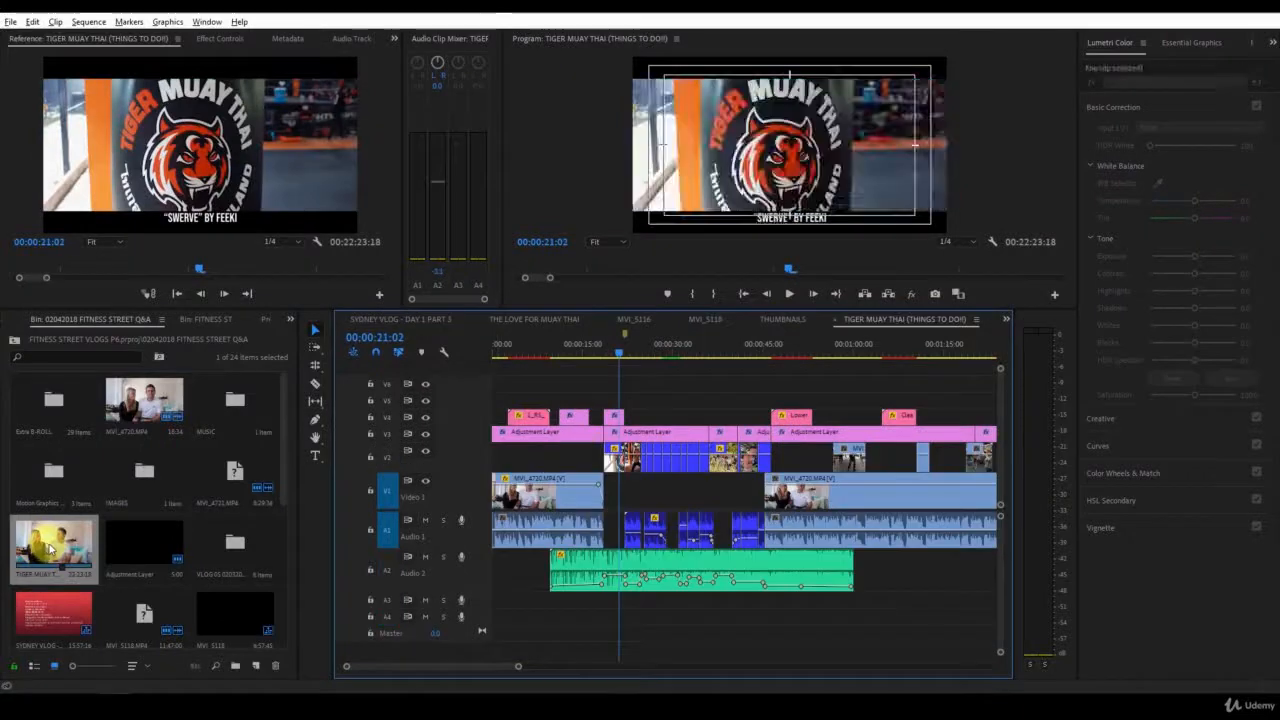
{"action": "left_click", "coordinate": [1007, 320]}
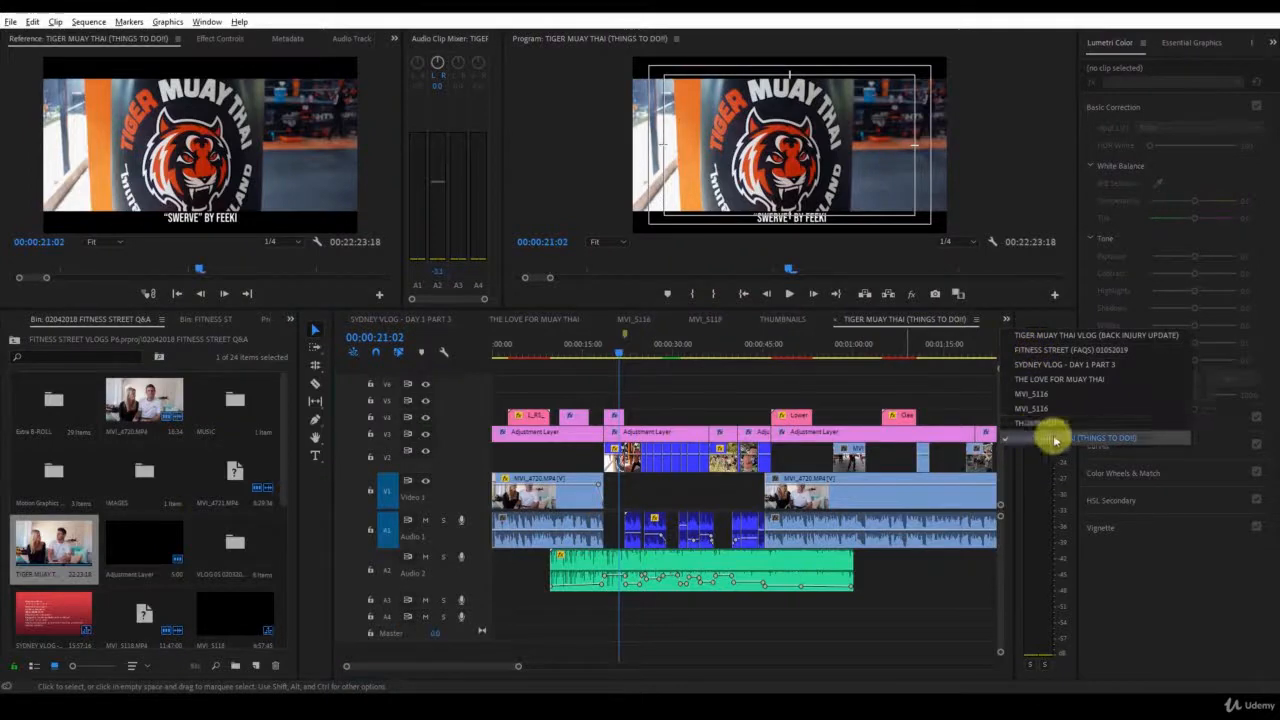
Return to the project's root, start an import, and browse the Seagate Backup Plus Drive to VIDEO BLOGS > PROJECTS.
{"action": "left_click", "coordinate": [871, 321]}
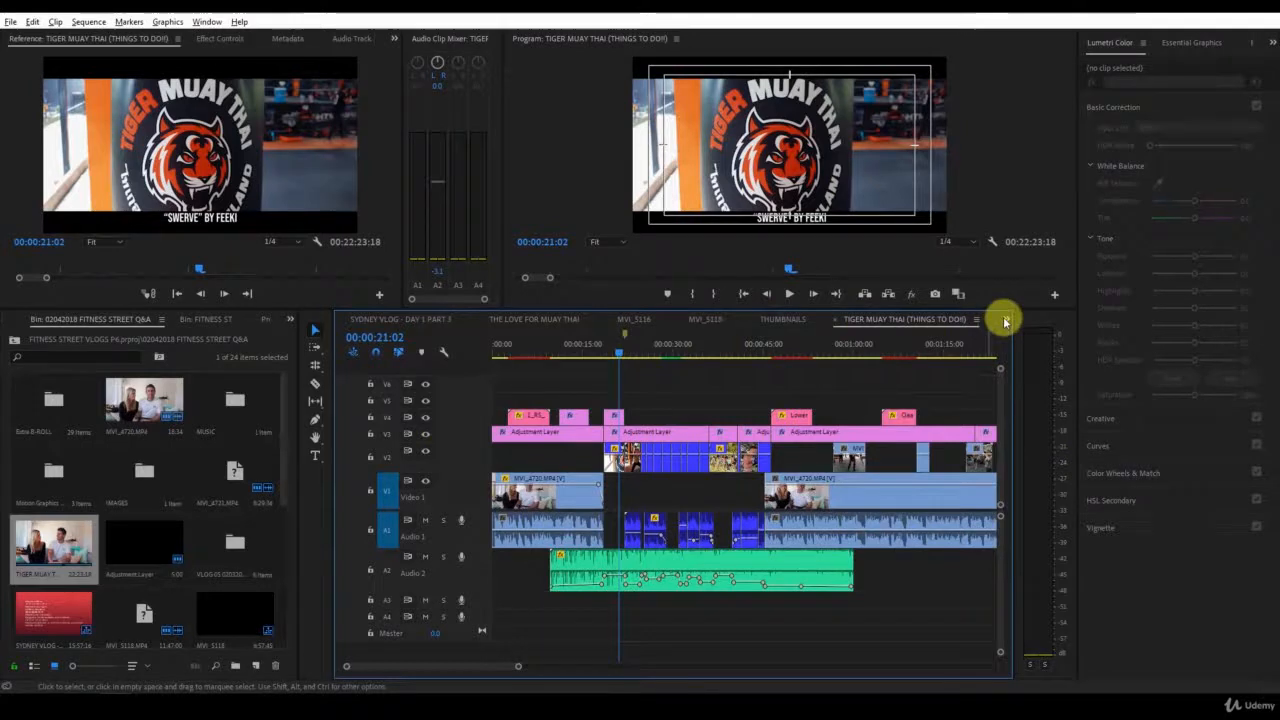
{"action": "left_click", "coordinate": [14, 340]}
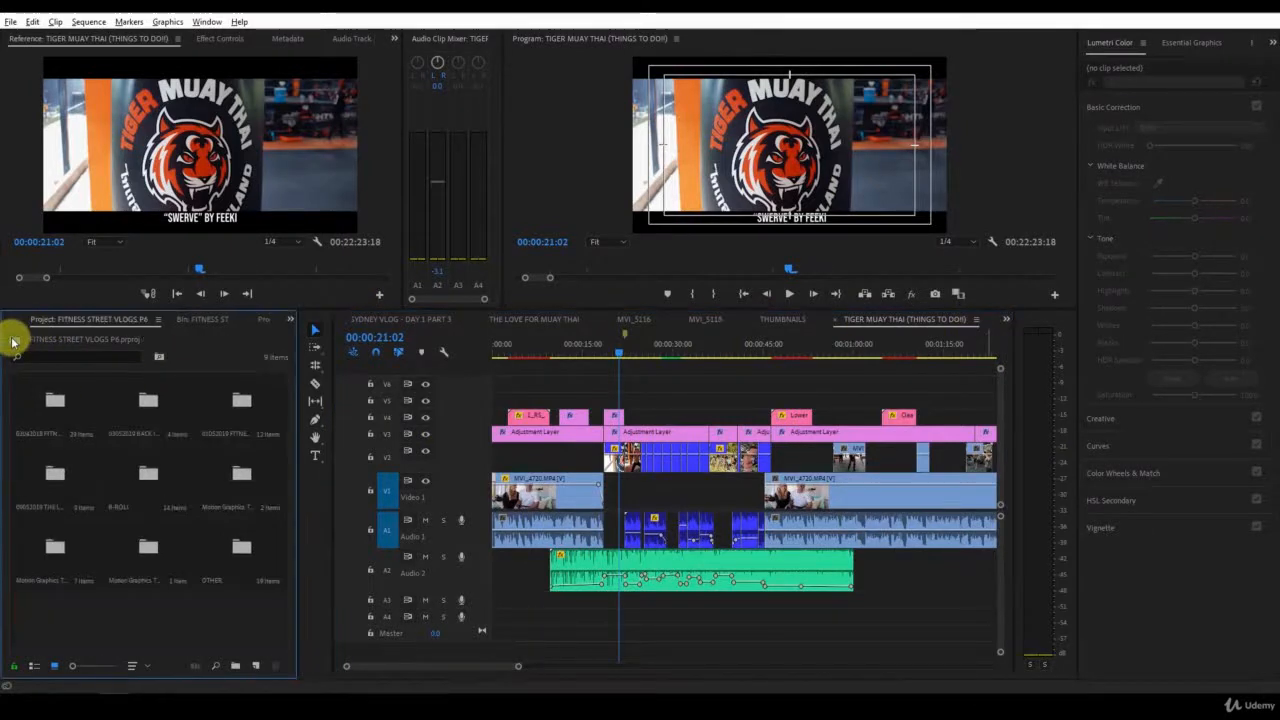
{"action": "double_click", "coordinate": [101, 607]}
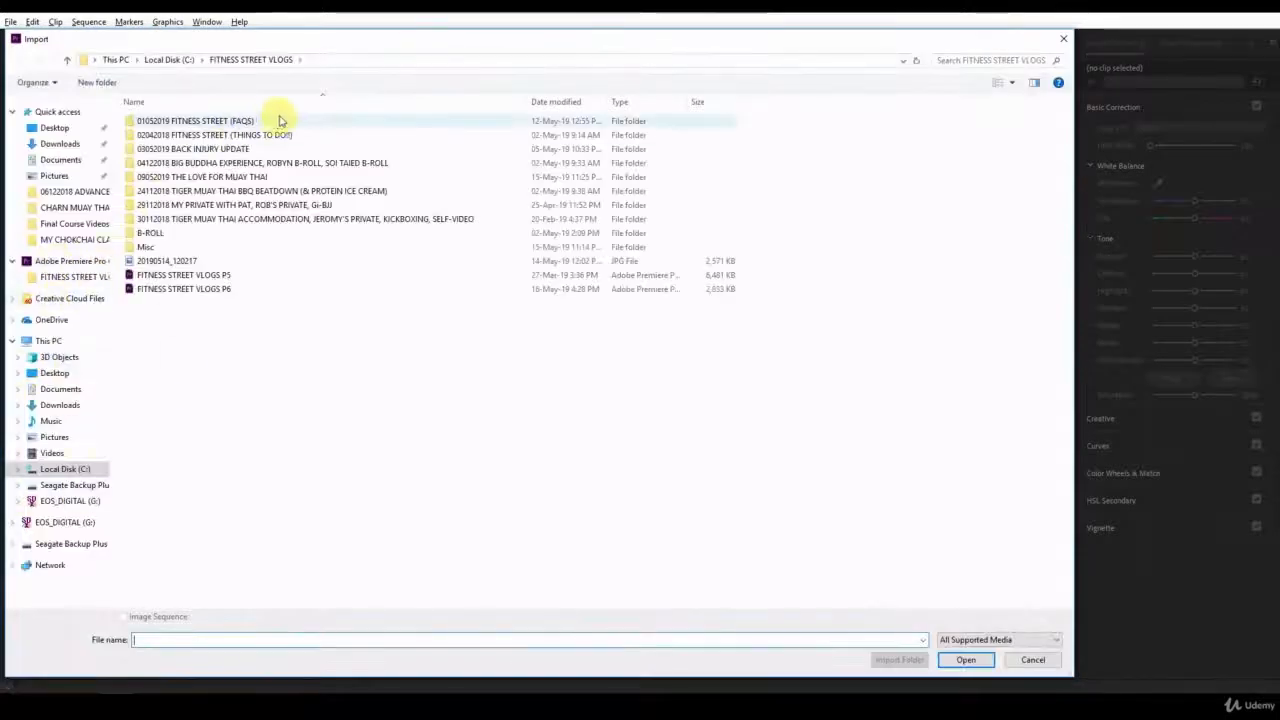
{"action": "left_click", "coordinate": [87, 485]}
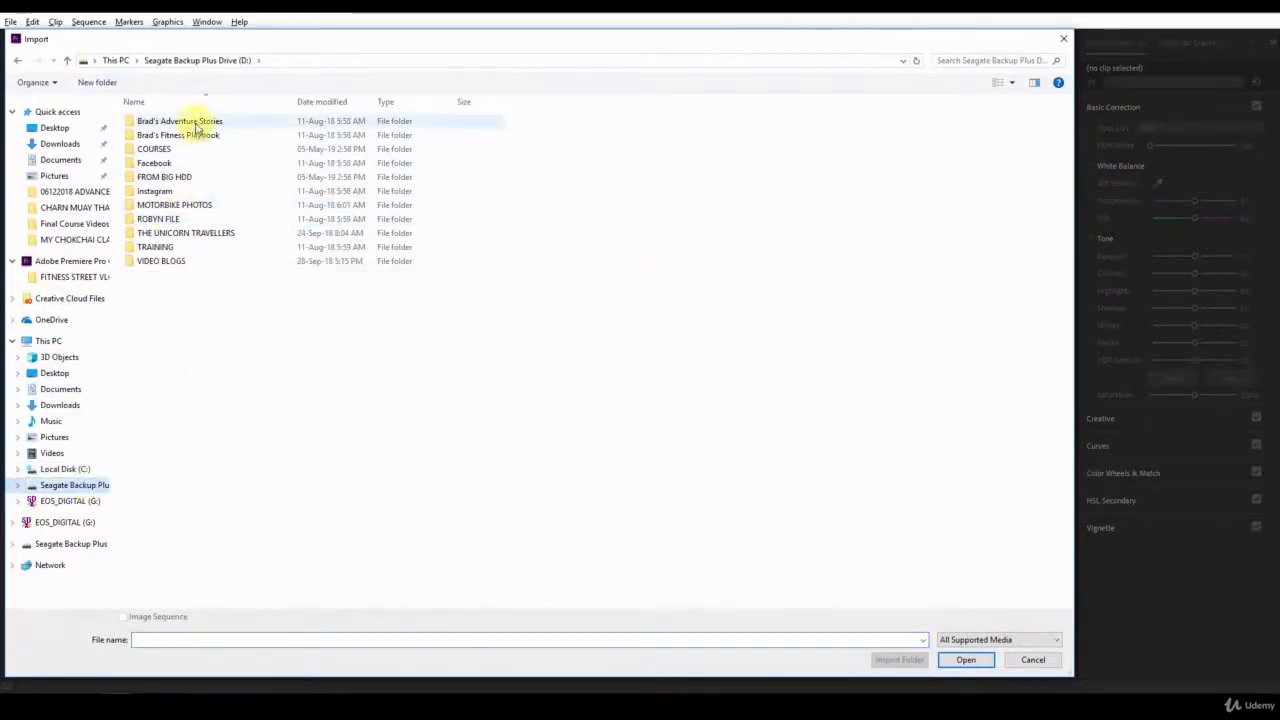
{"action": "left_click", "coordinate": [167, 265]}
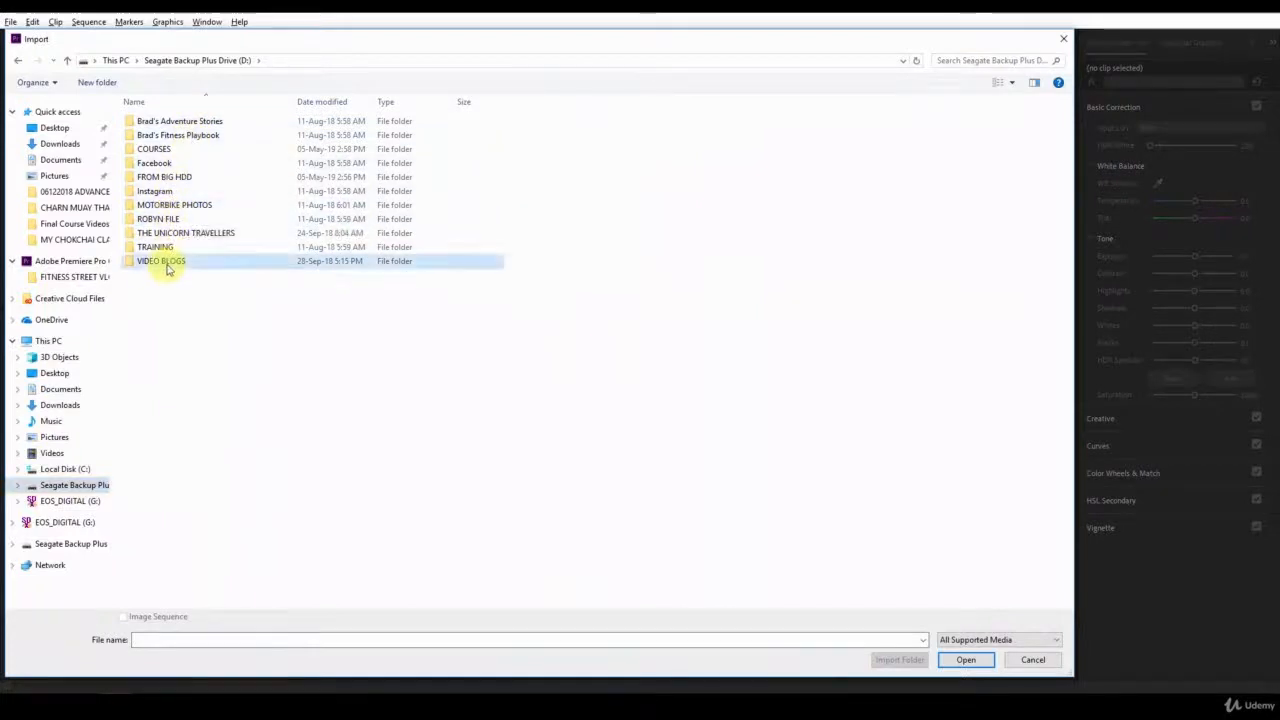
{"action": "double_click", "coordinate": [167, 265]}
{"action": "double_click", "coordinate": [171, 151]}
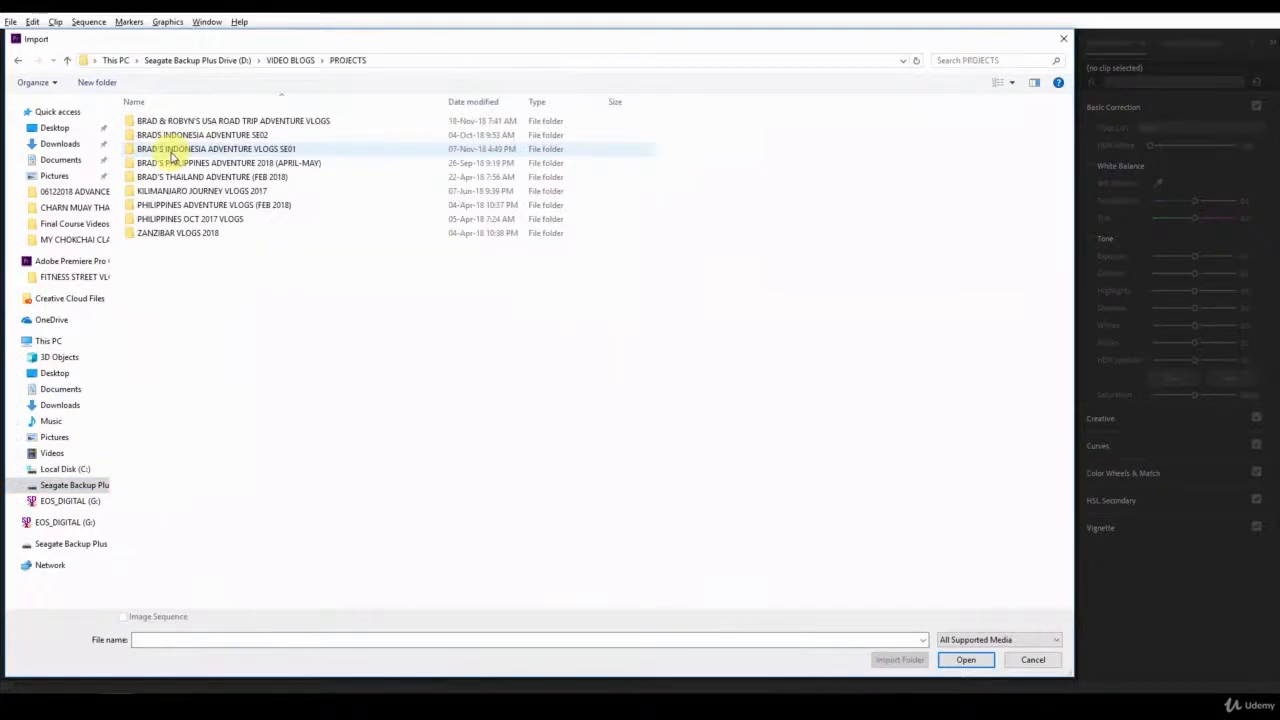
Examine the USA road trip vlogs folder and its DAY 21 Grand Canyon footage, return to PROJECTS, and cancel the import.
{"action": "double_click", "coordinate": [210, 121]}
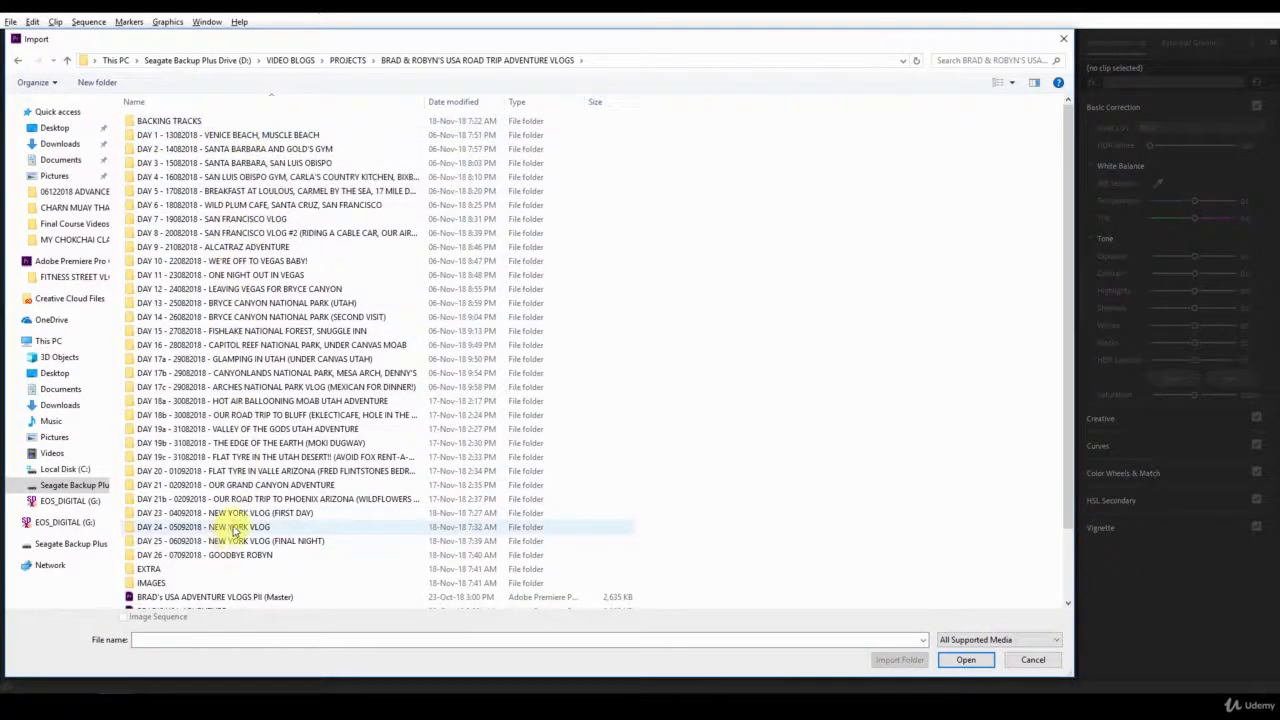
{"action": "double_click", "coordinate": [248, 486]}
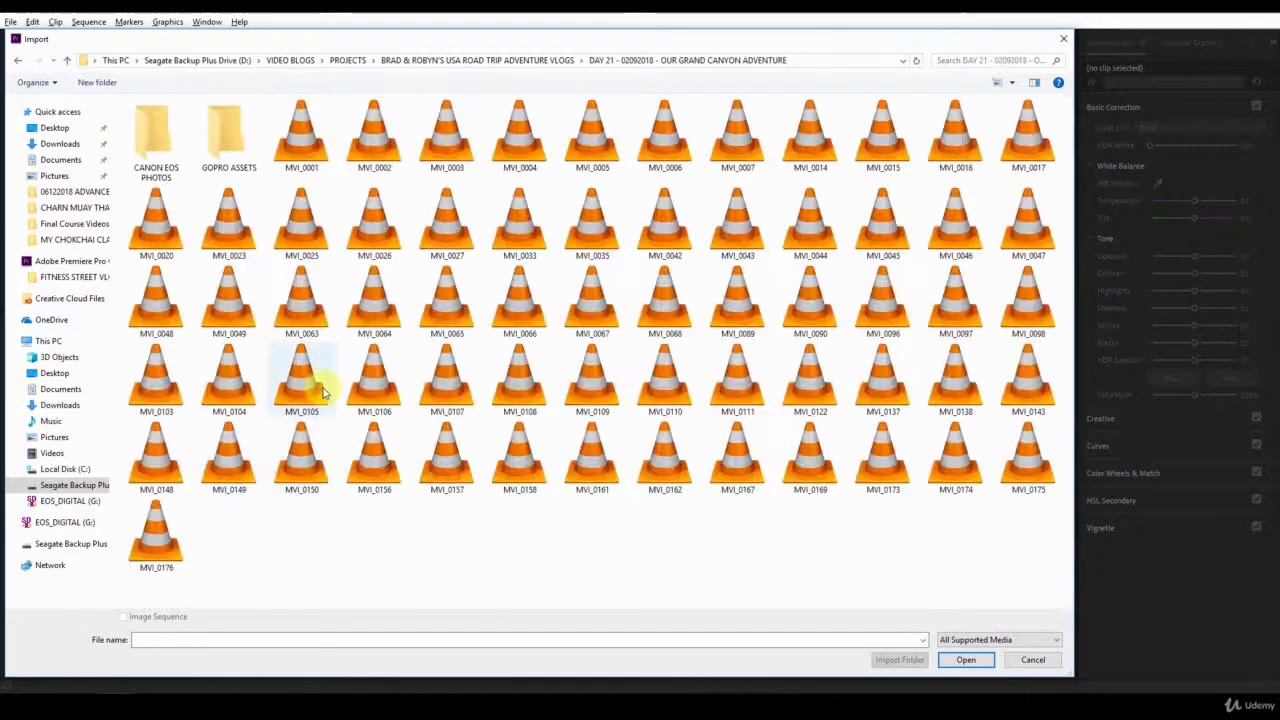
{"action": "left_click", "coordinate": [350, 60]}
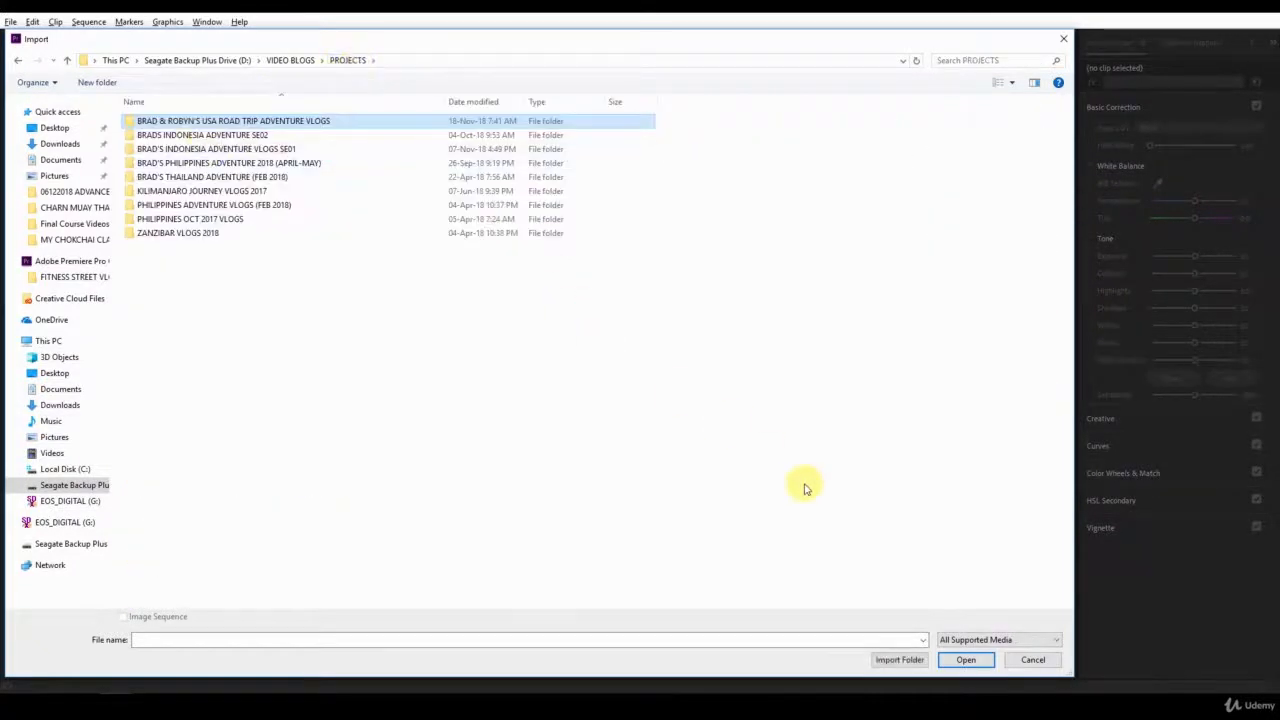
{"action": "left_click", "coordinate": [1036, 660]}
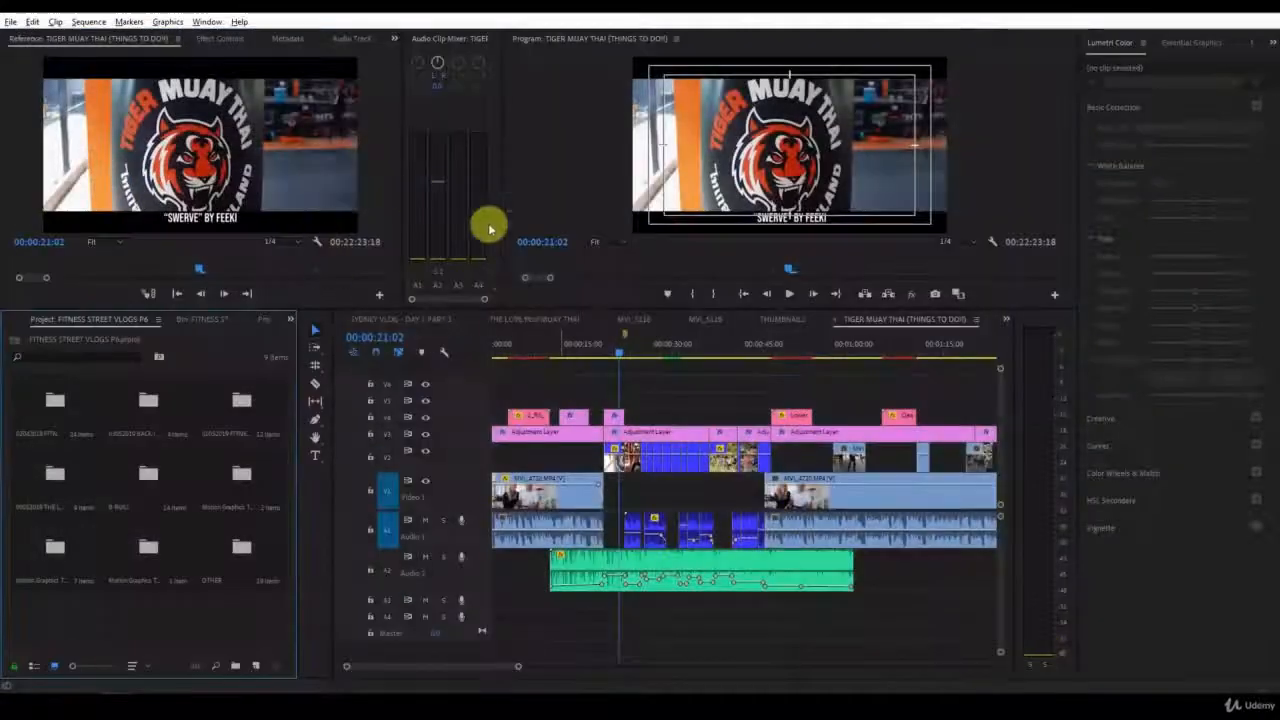
Go through the project's dated bins, view the contents of 01052019 FITNESS STREET (FAQS), and return to the project's root.
{"action": "left_click", "coordinate": [243, 409]}
{"action": "left_click", "coordinate": [52, 410]}
{"action": "left_click", "coordinate": [145, 410]}
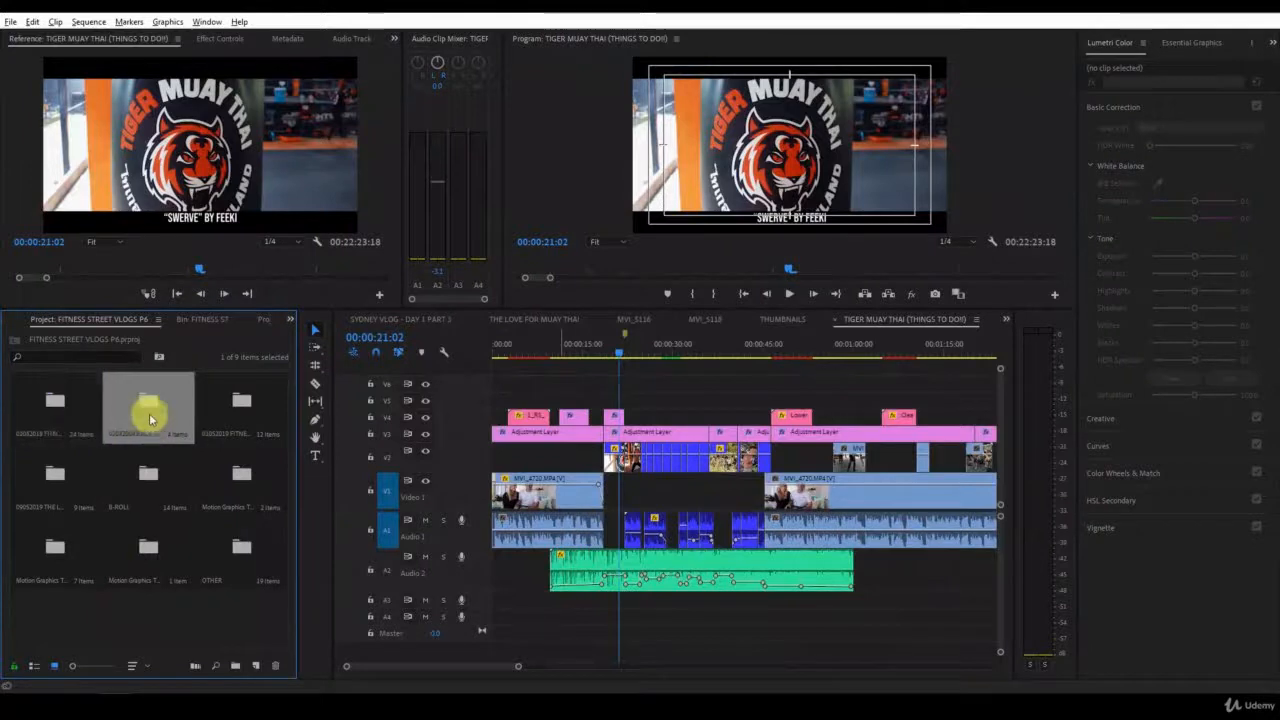
{"action": "left_click", "coordinate": [240, 405]}
{"action": "left_click", "coordinate": [230, 618]}
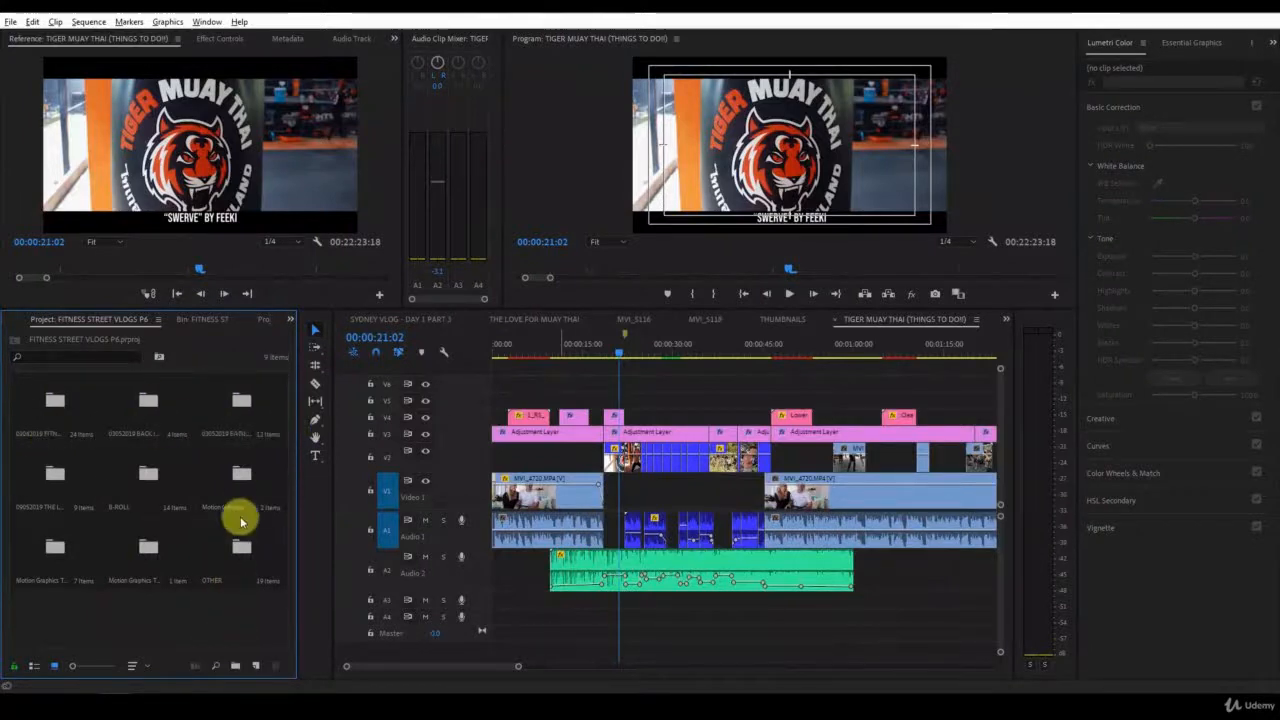
{"action": "double_click", "coordinate": [241, 410]}
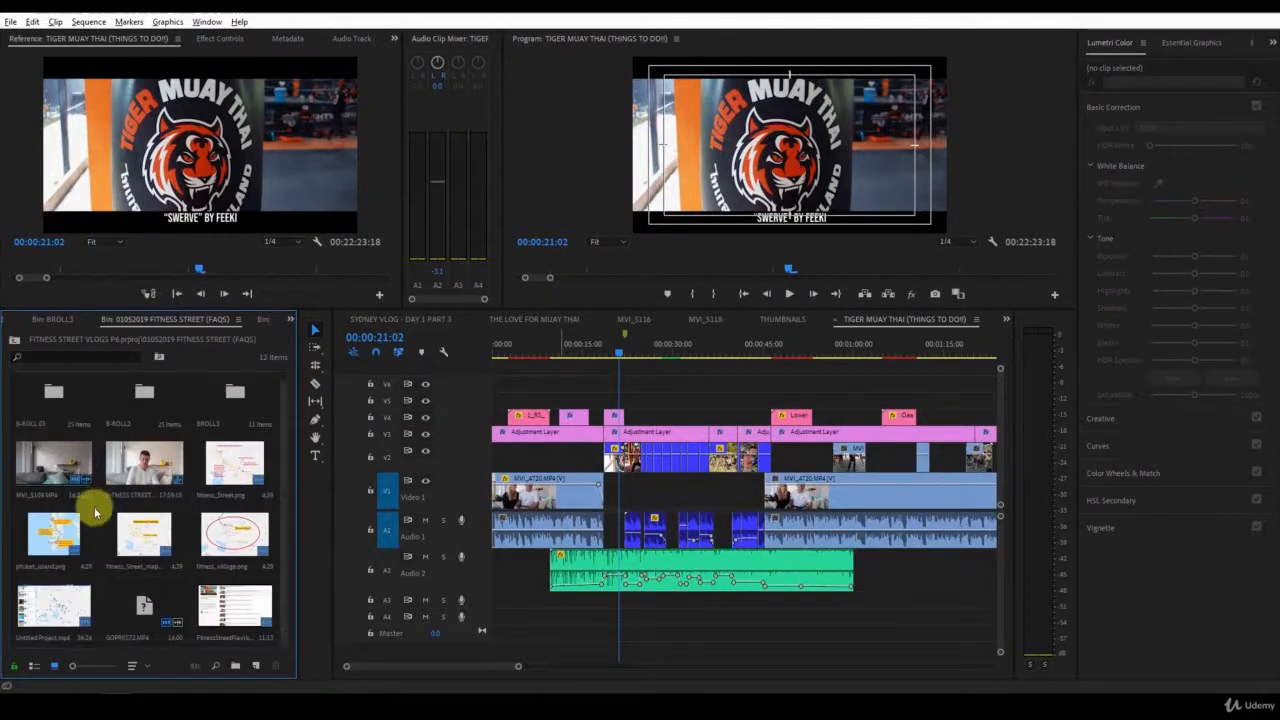
{"action": "left_click", "coordinate": [16, 343]}
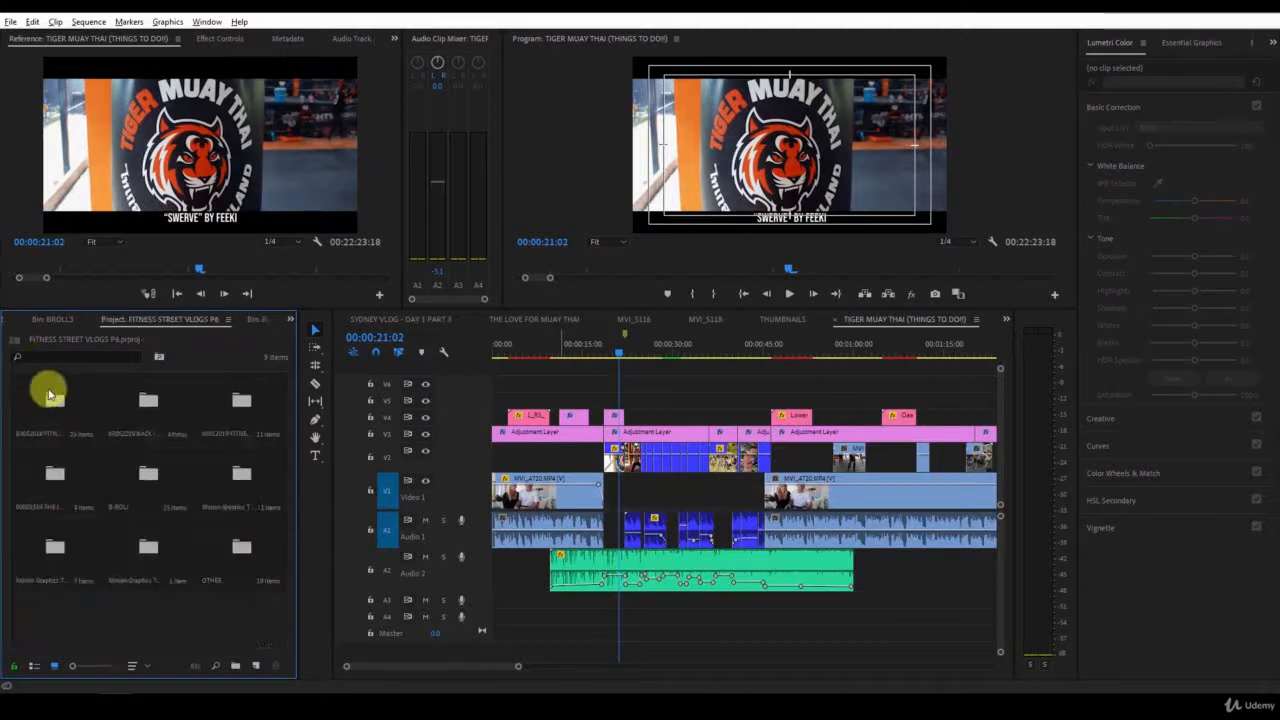
Create a new sequence from the MVI_5116.MP4 clip in the 03052019 BACK INJURY UPDATE bin.
{"action": "double_click", "coordinate": [123, 407]}
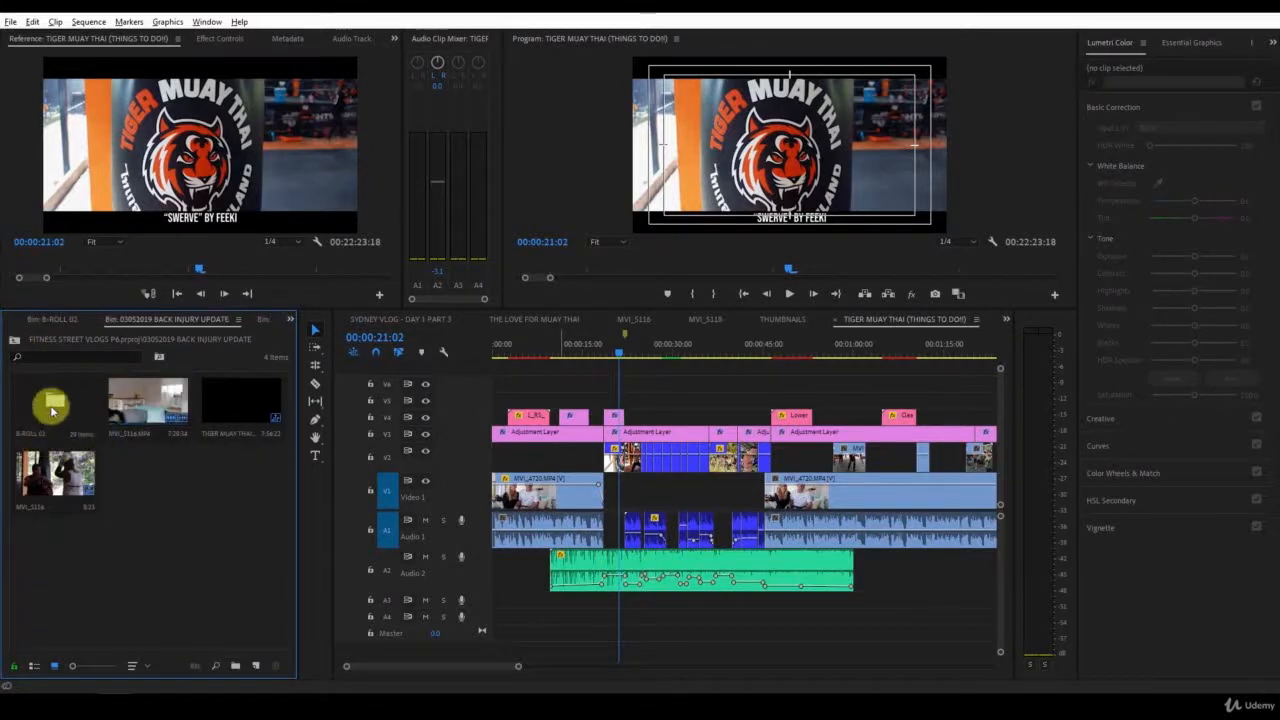
{"action": "left_click", "coordinate": [145, 400]}
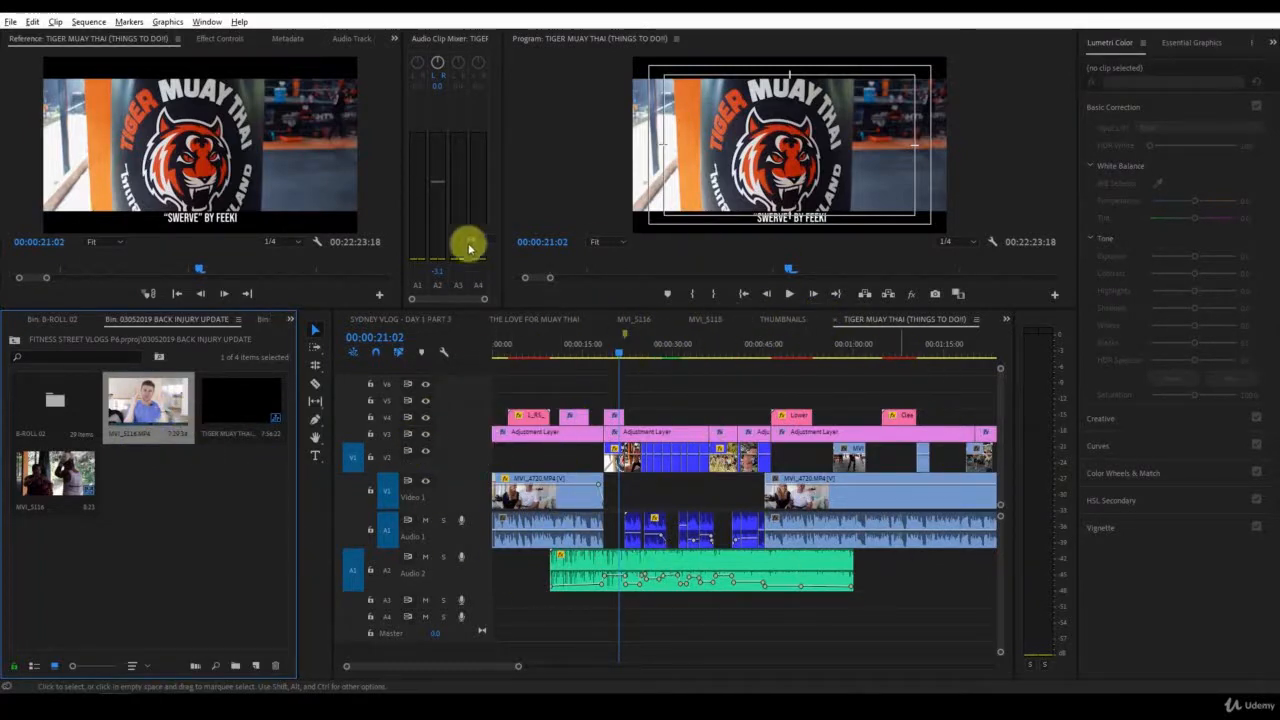
{"action": "right_click", "coordinate": [145, 410]}
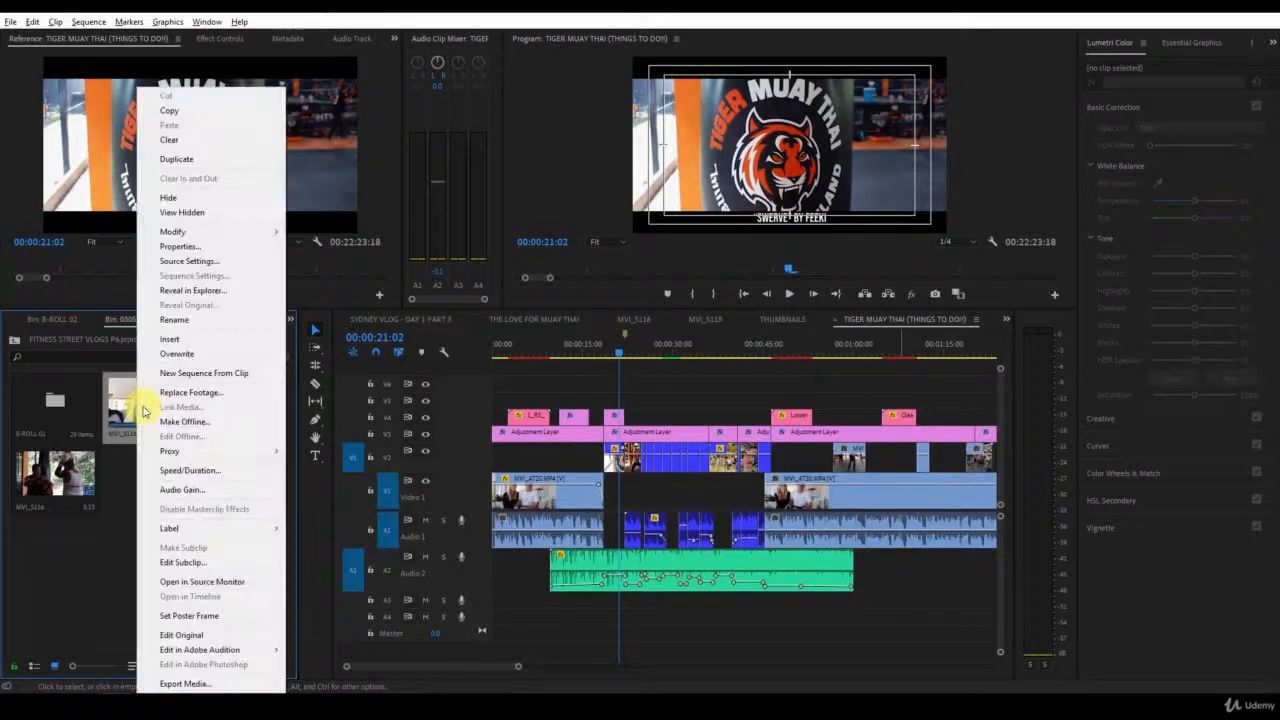
{"action": "left_click", "coordinate": [233, 377]}
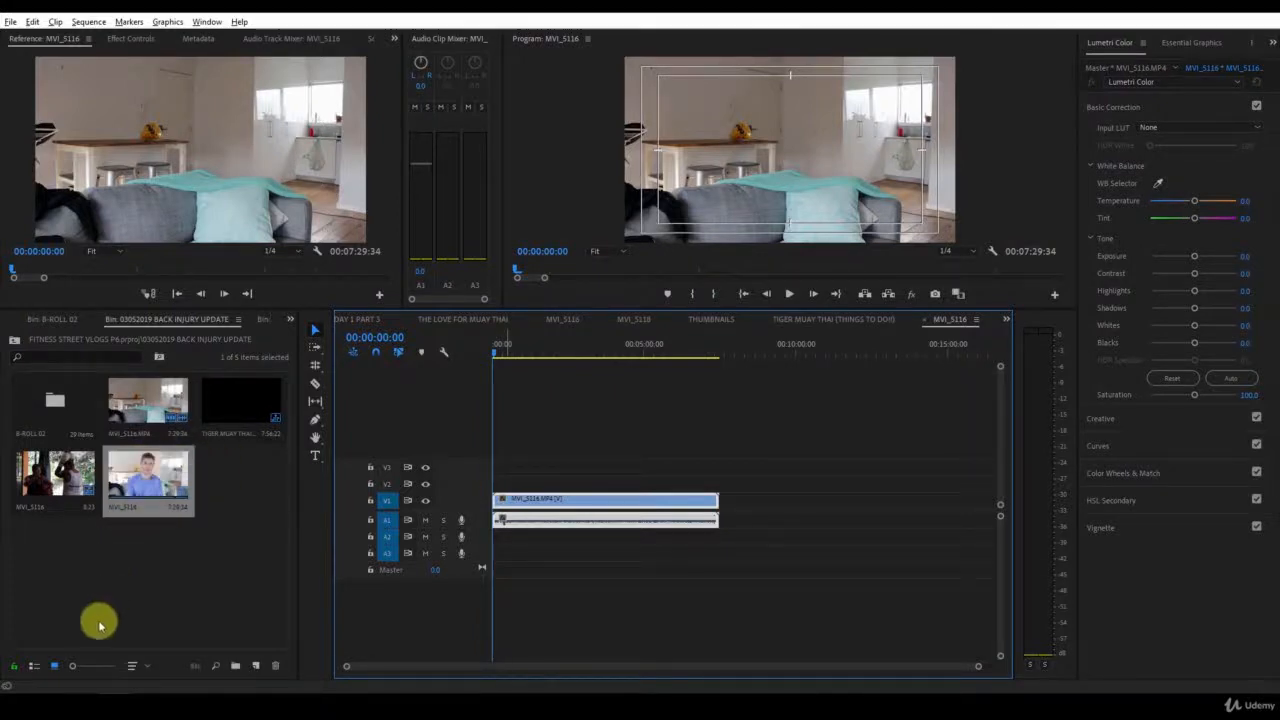
Check the new MVI_5116 sequence's video info as a list, and return the bin to thumbnails.
{"action": "left_click", "coordinate": [35, 670]}
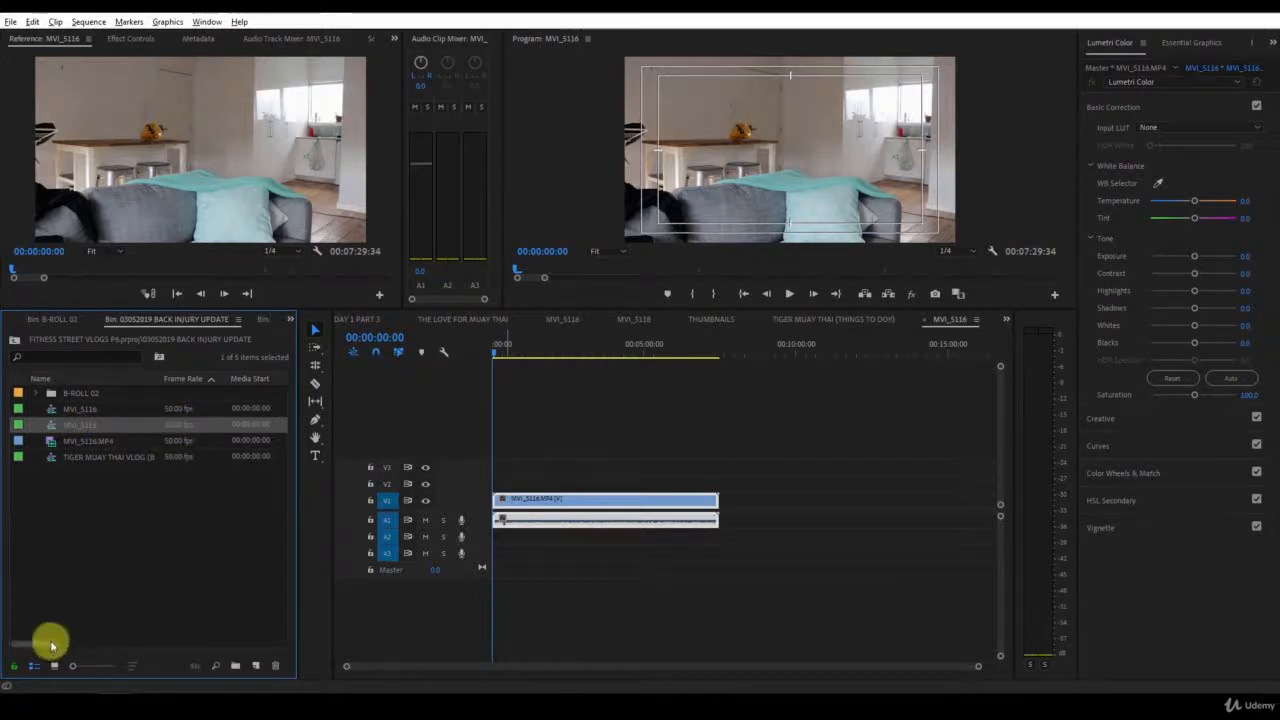
{"action": "left_click_drag", "start_coordinate": [49, 644], "coordinate": [161, 621]}
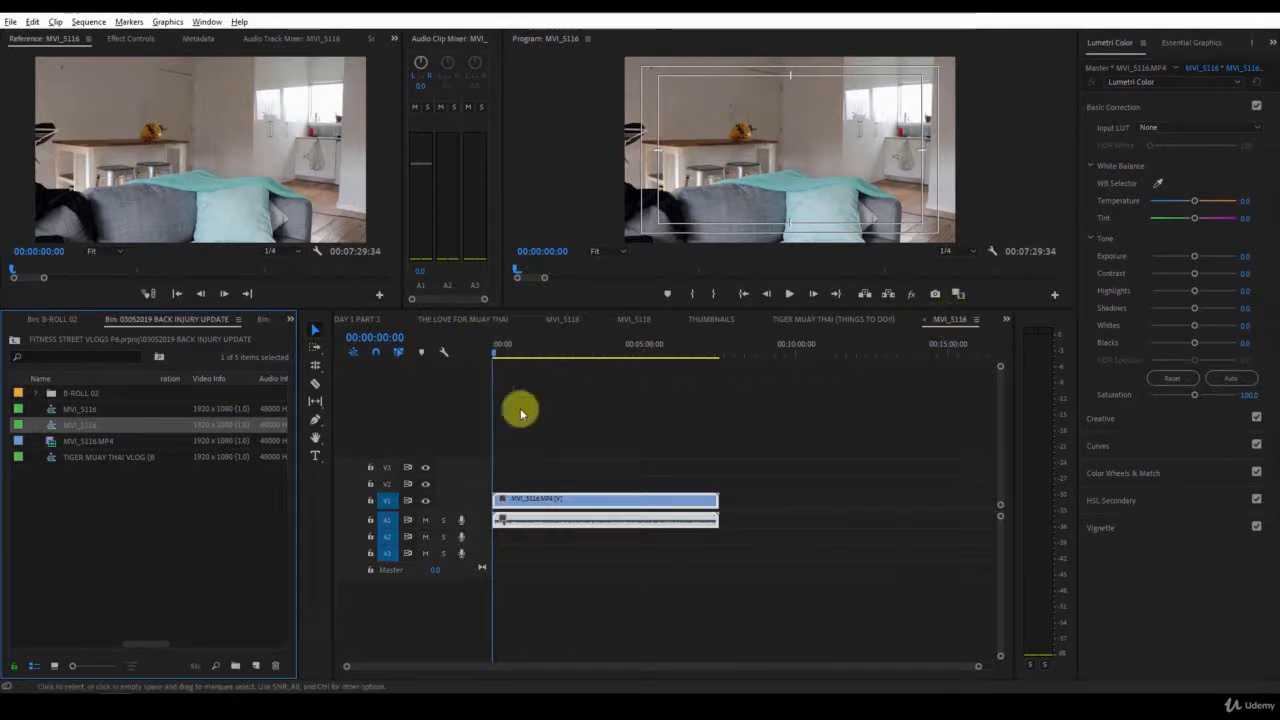
{"action": "left_click", "coordinate": [55, 667]}
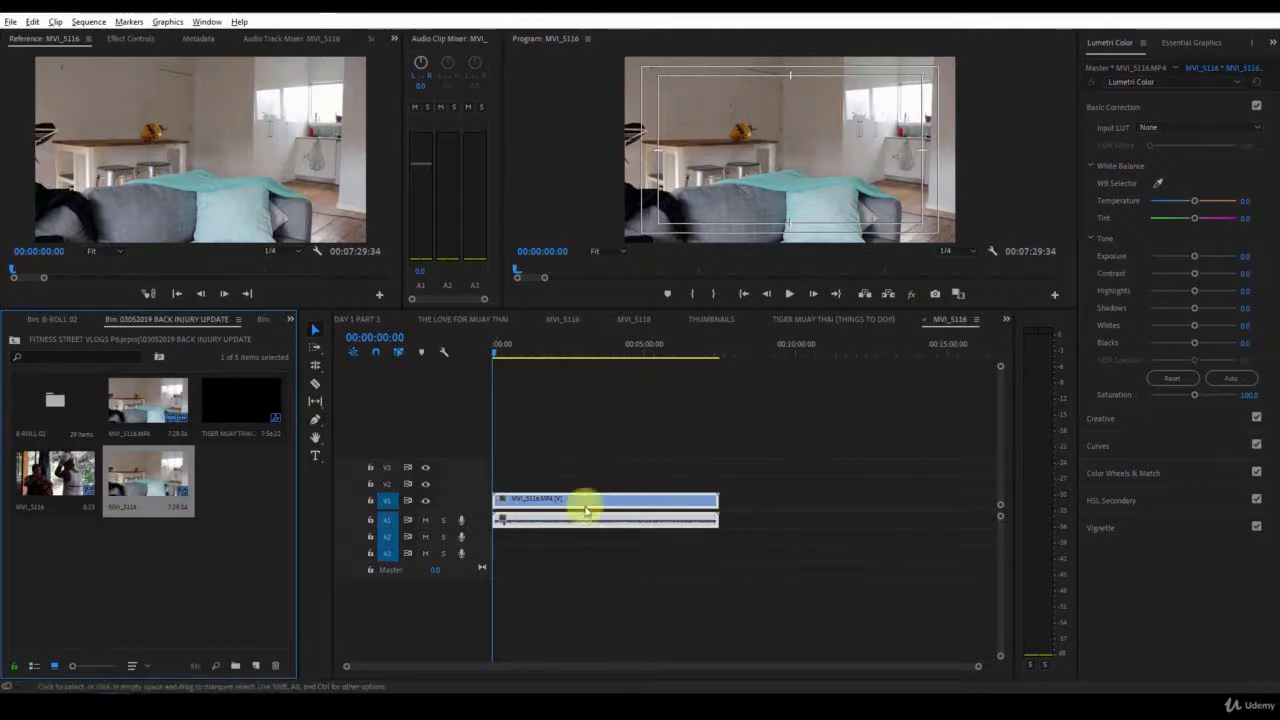
Compare the MVI_5116.MP4 source clip with the sequence made from it in the bin.
{"action": "left_click", "coordinate": [136, 409]}
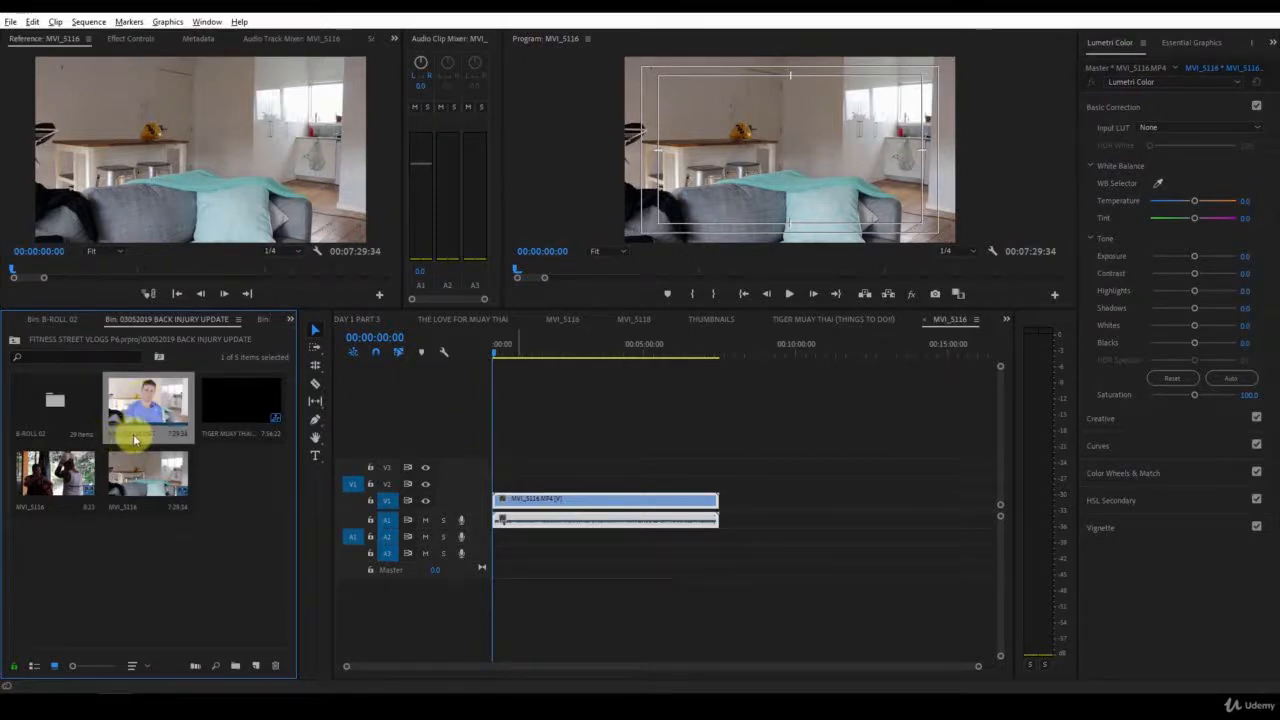
{"action": "left_click", "coordinate": [148, 484]}
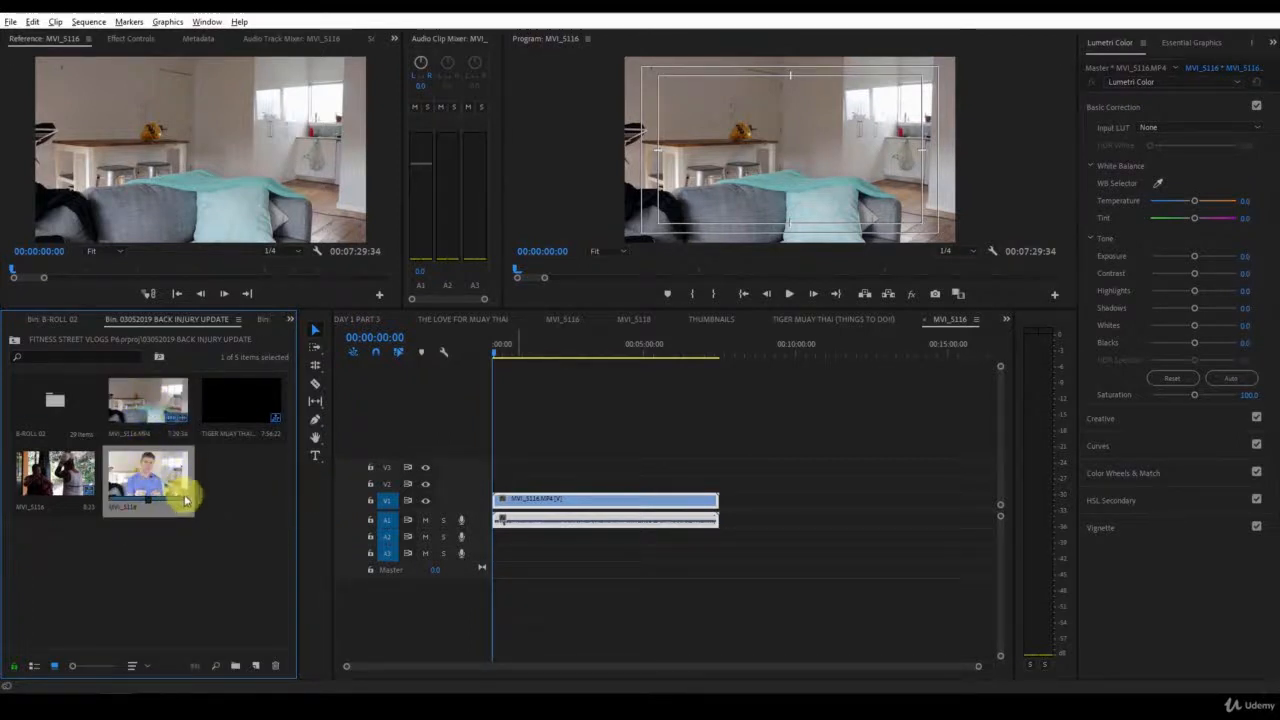
{"action": "left_click", "coordinate": [121, 395]}
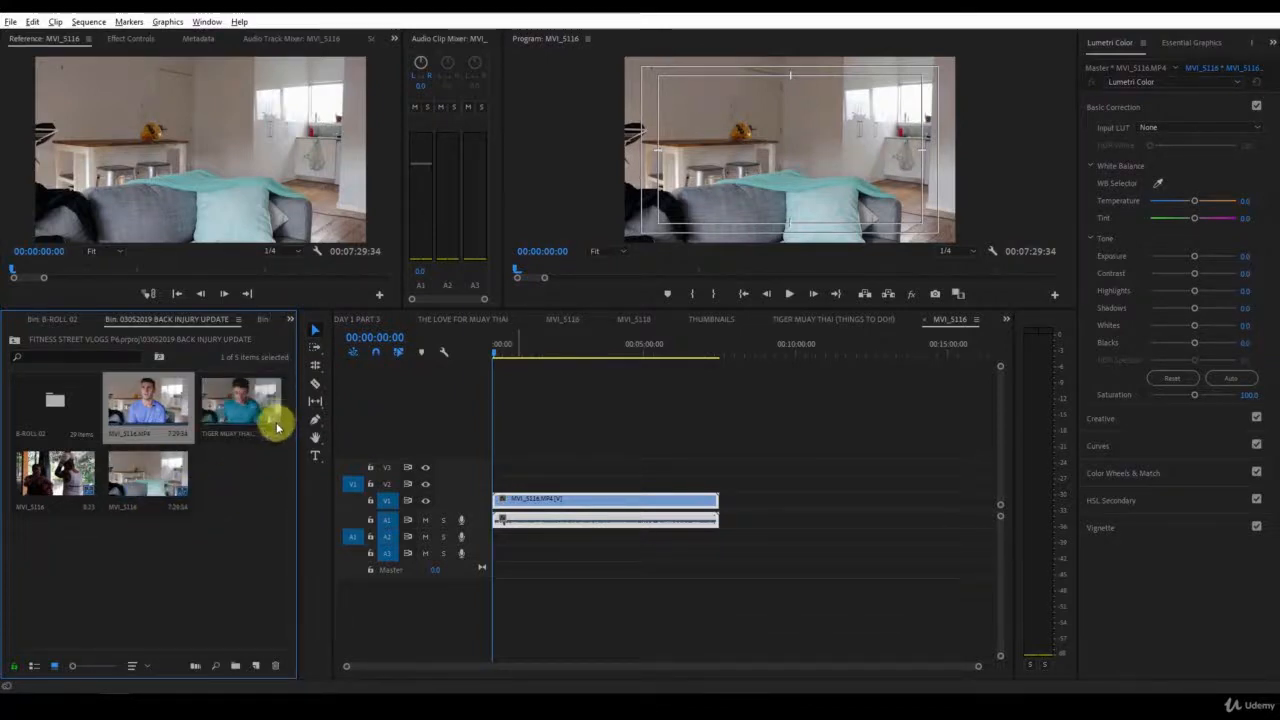
Rename the new MVI_5116 sequence as TIGER MUAY THAI VLOG.
{"action": "left_click", "coordinate": [145, 478]}
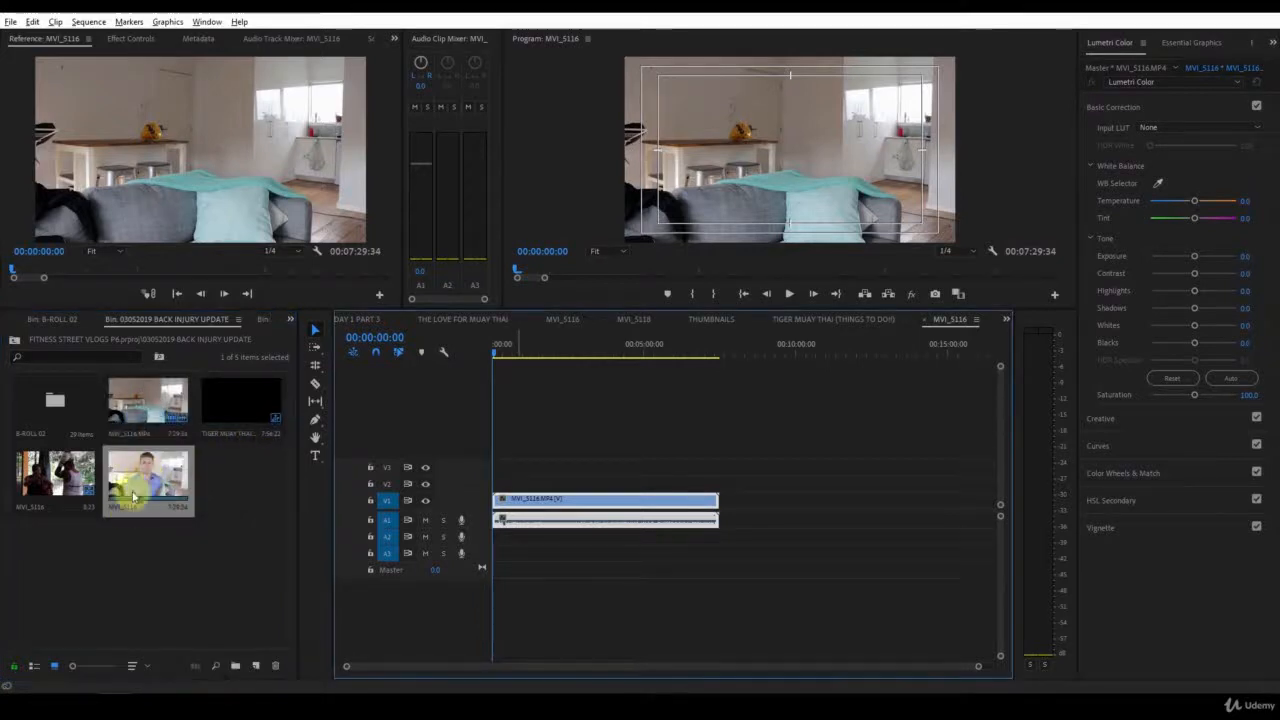
{"action": "left_click", "coordinate": [119, 508]}
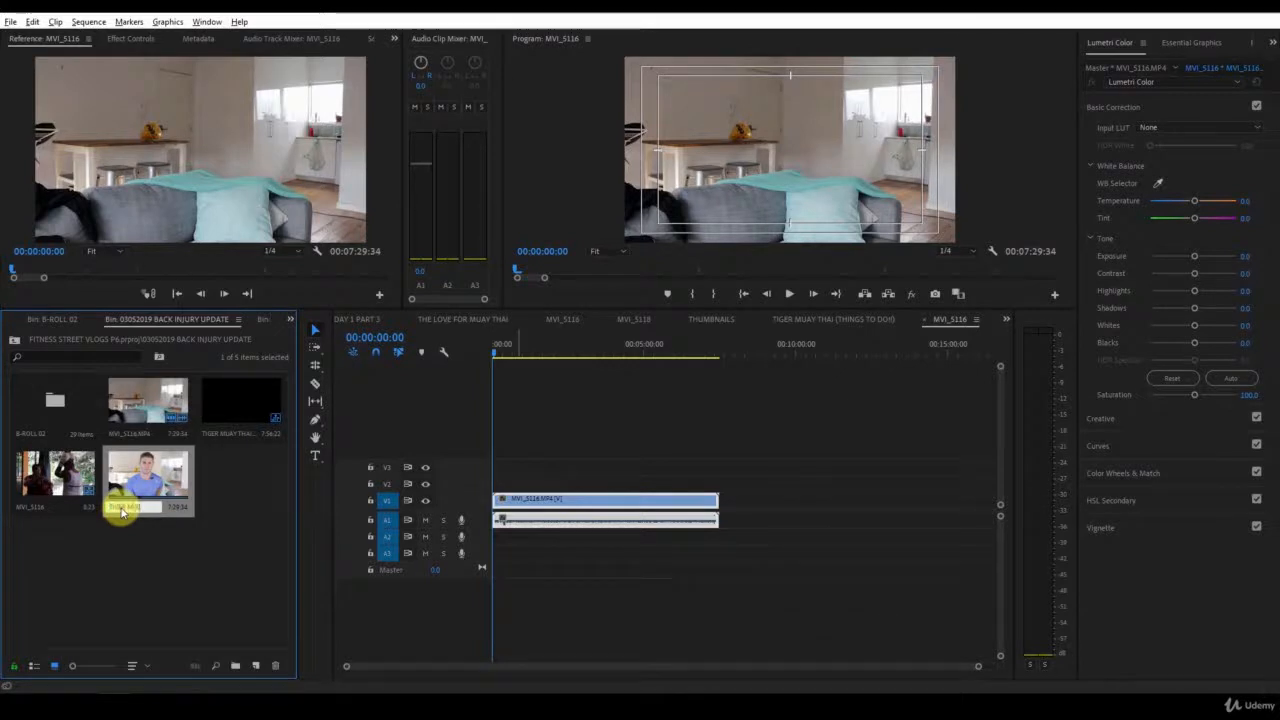
{"action": "type", "text": "TIGER MUAY THAI VLOG"}
{"action": "key", "text": "Return"}
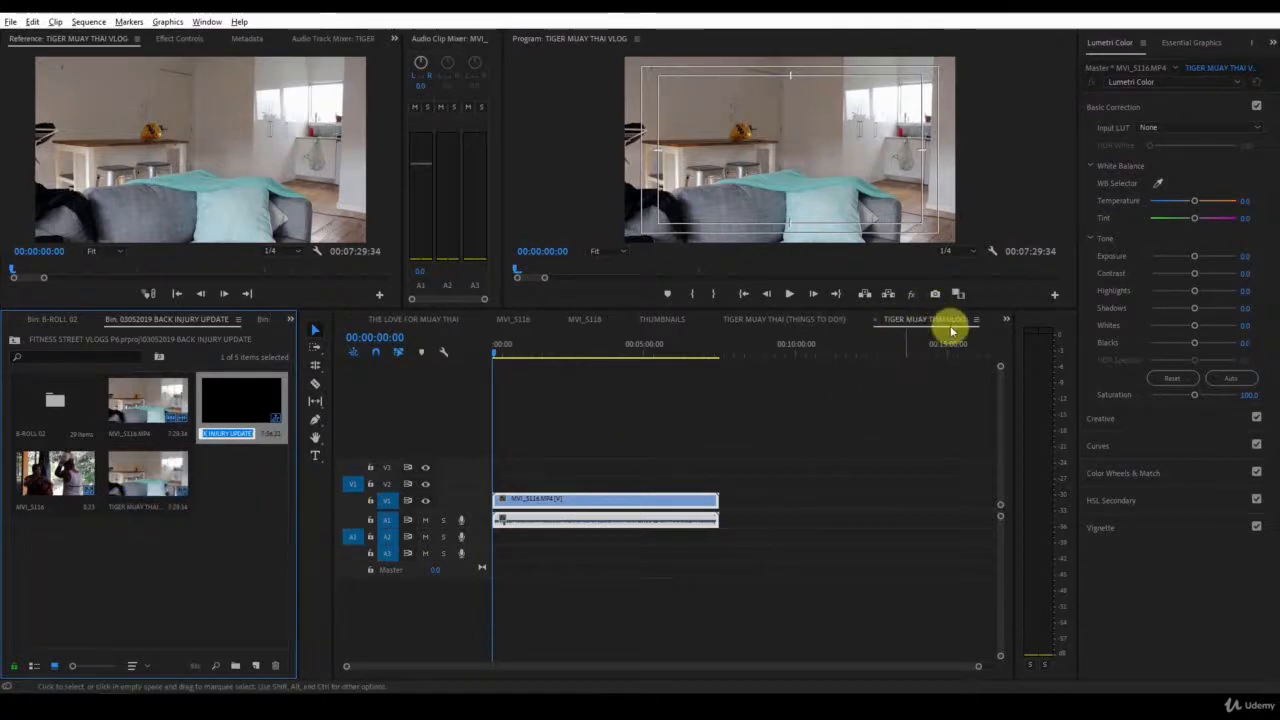
{"action": "left_click", "coordinate": [581, 466]}
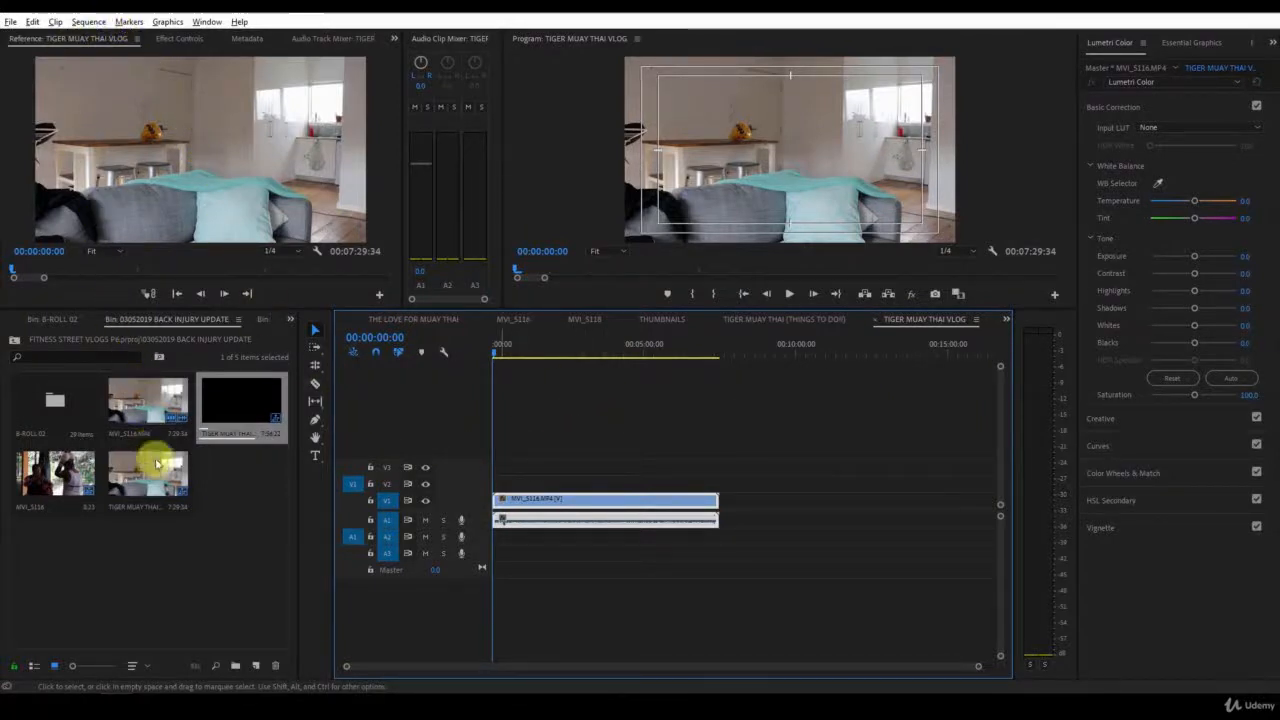
Display the bin as a list and examine the MVI_5116.MP4 clip's frame rate and video details.
{"action": "left_click", "coordinate": [146, 406]}
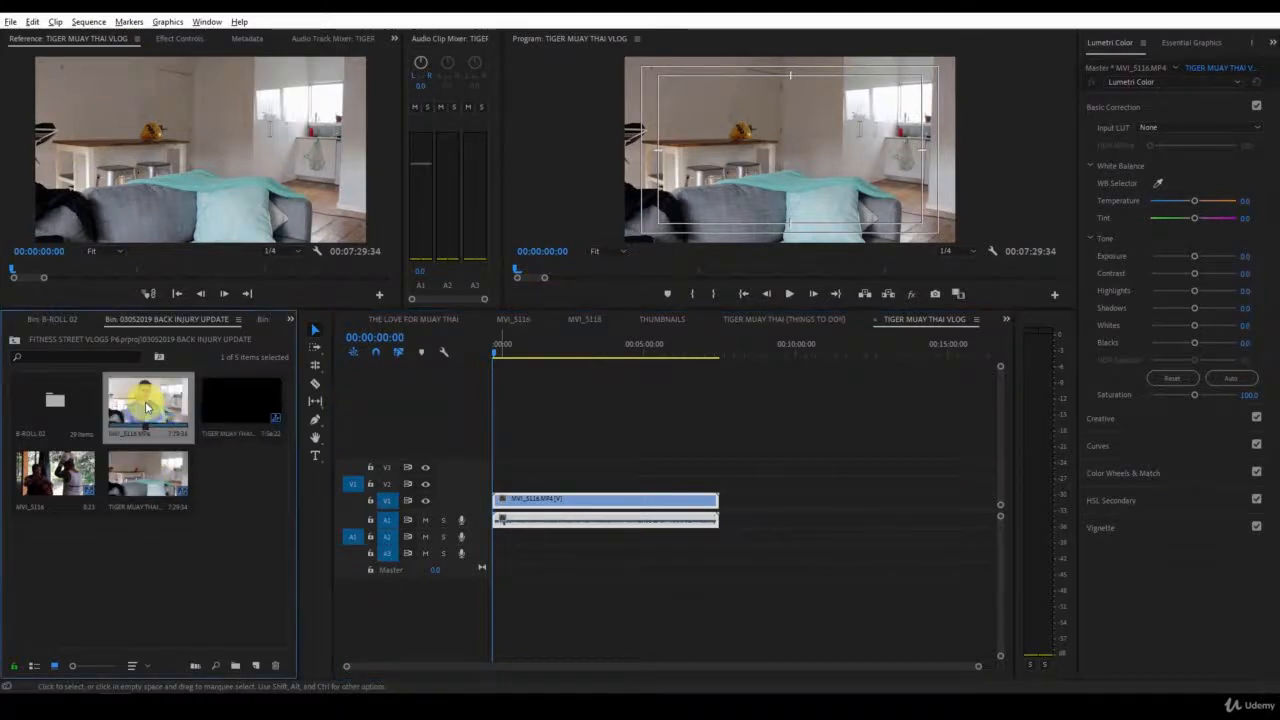
{"action": "left_click", "coordinate": [36, 667]}
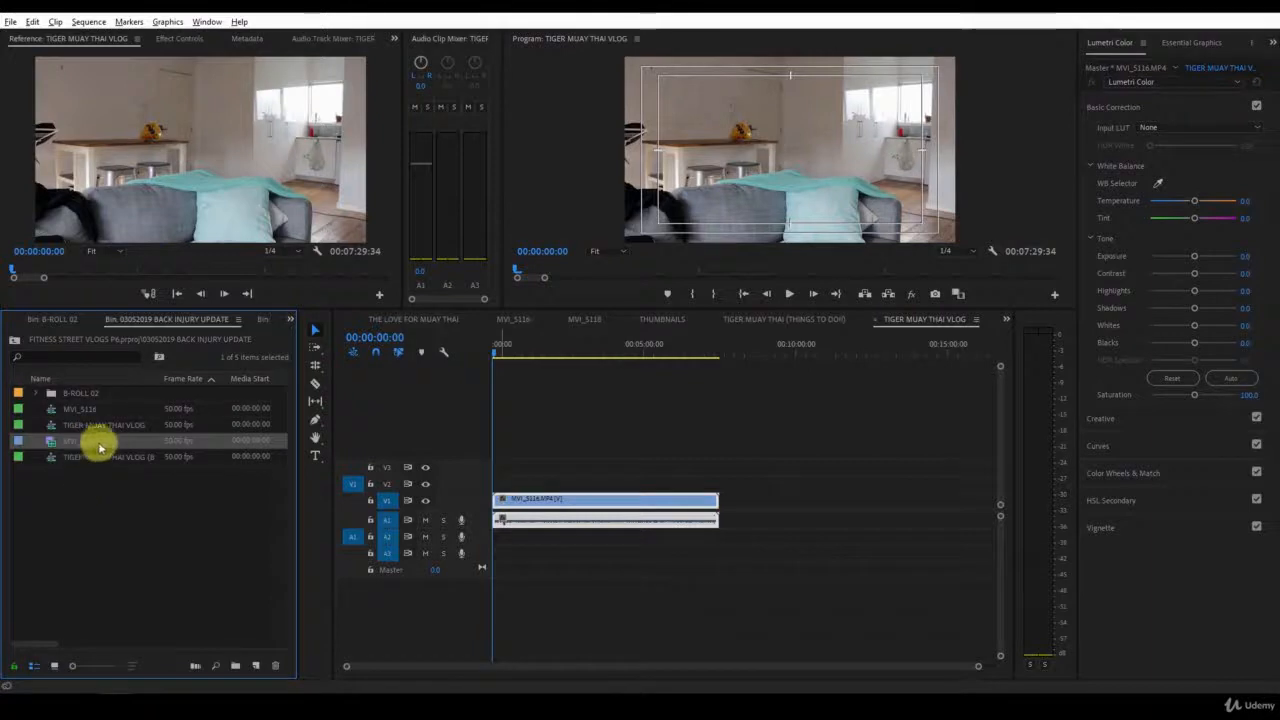
{"action": "left_click_drag", "start_coordinate": [29, 643], "coordinate": [82, 645]}
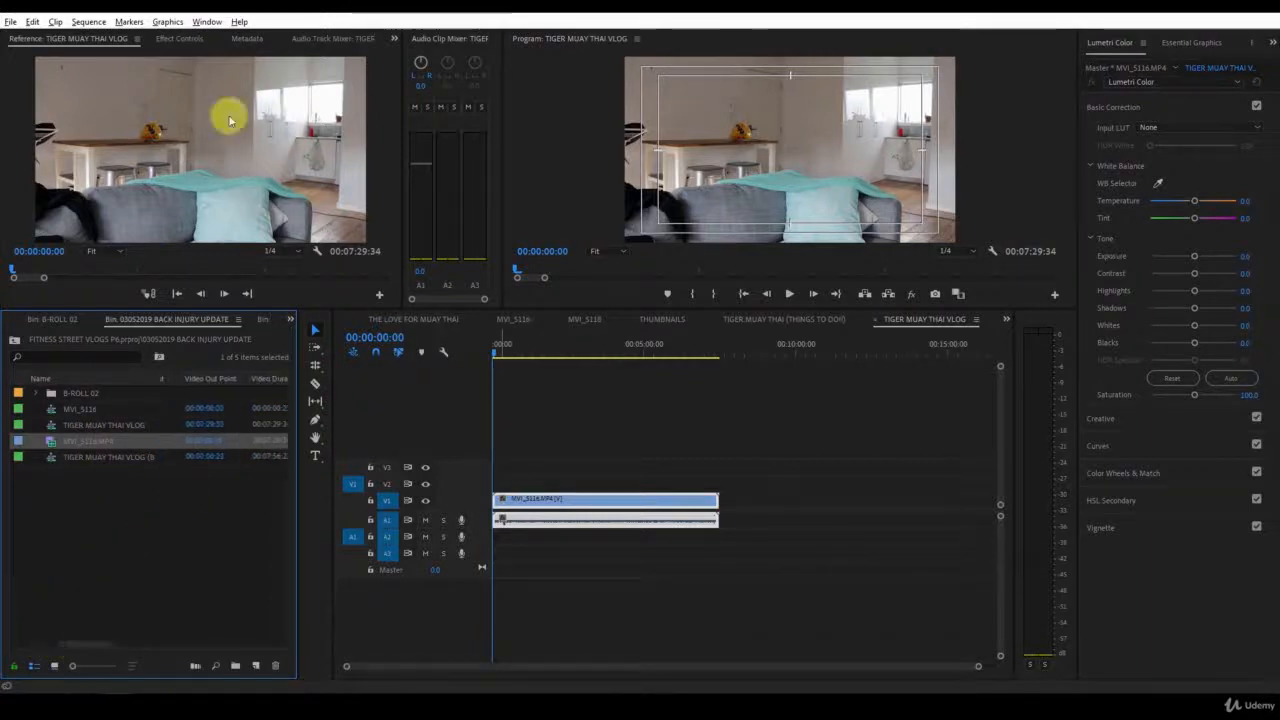
Review the sequence settings of TIGER MUAY THAI VLOG and close them without changes.
{"action": "left_click", "coordinate": [90, 22]}
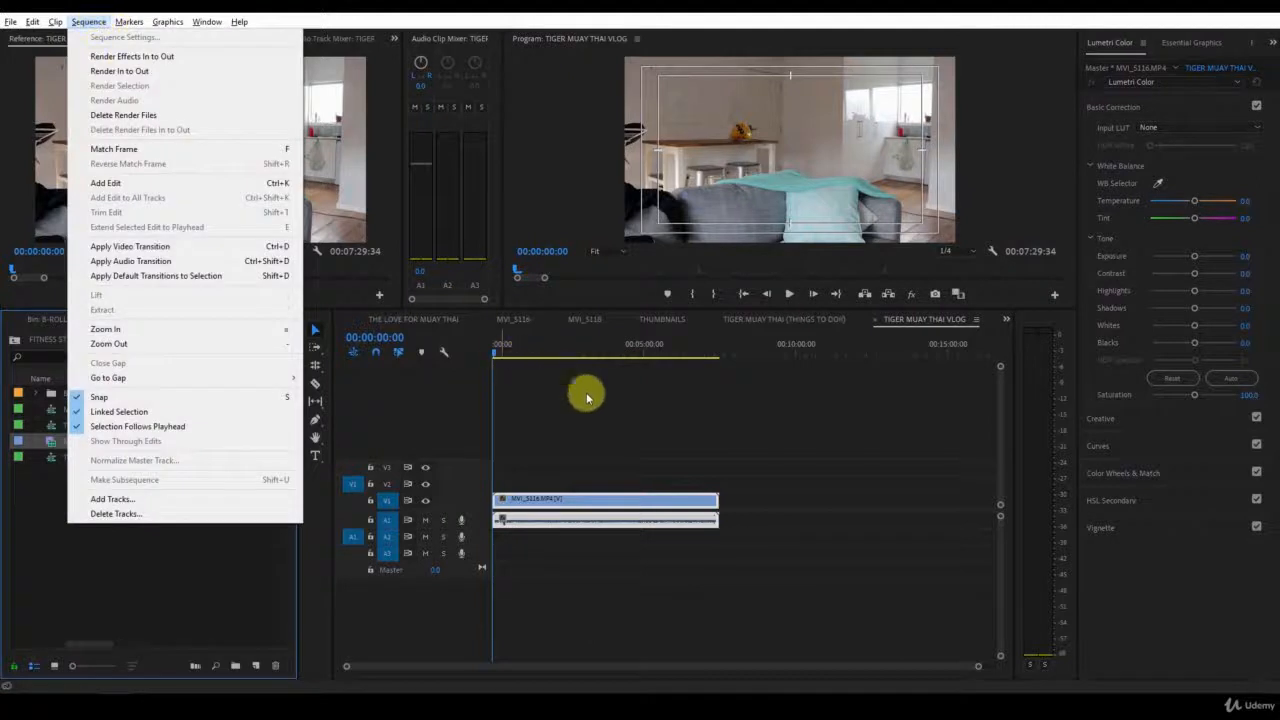
{"action": "left_click", "coordinate": [620, 421]}
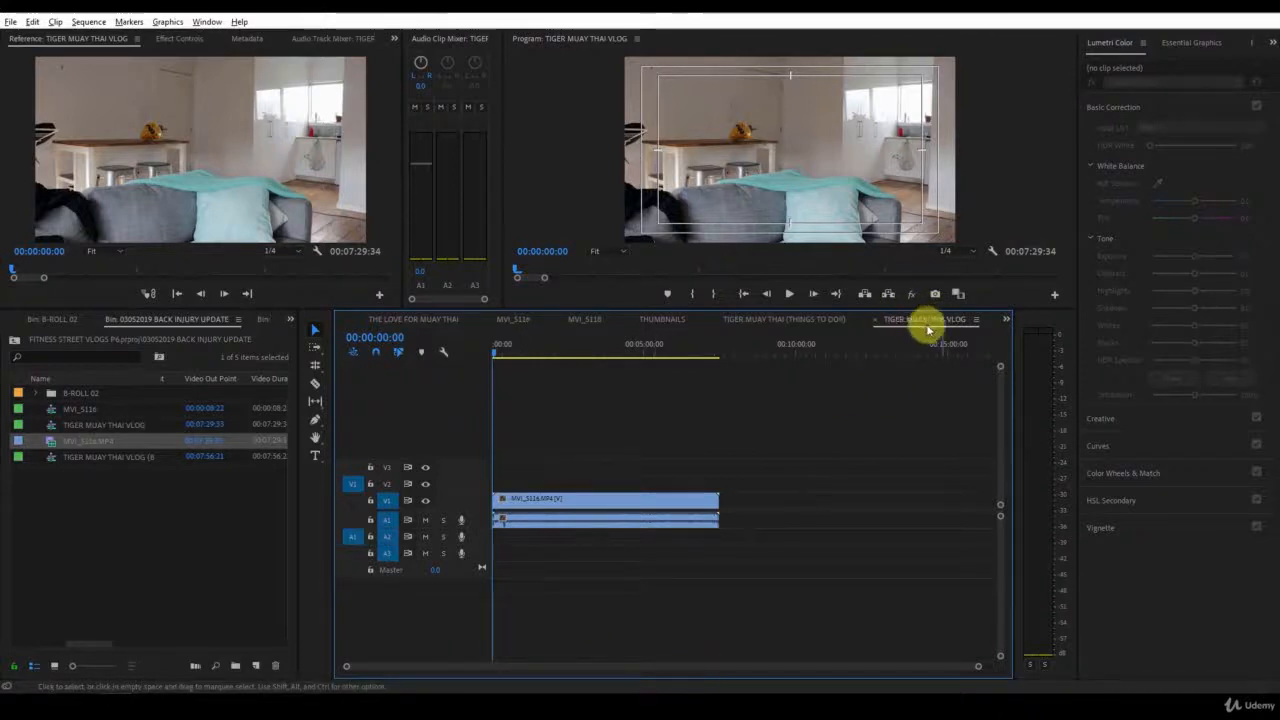
{"action": "left_click", "coordinate": [80, 22]}
{"action": "left_click", "coordinate": [95, 34]}
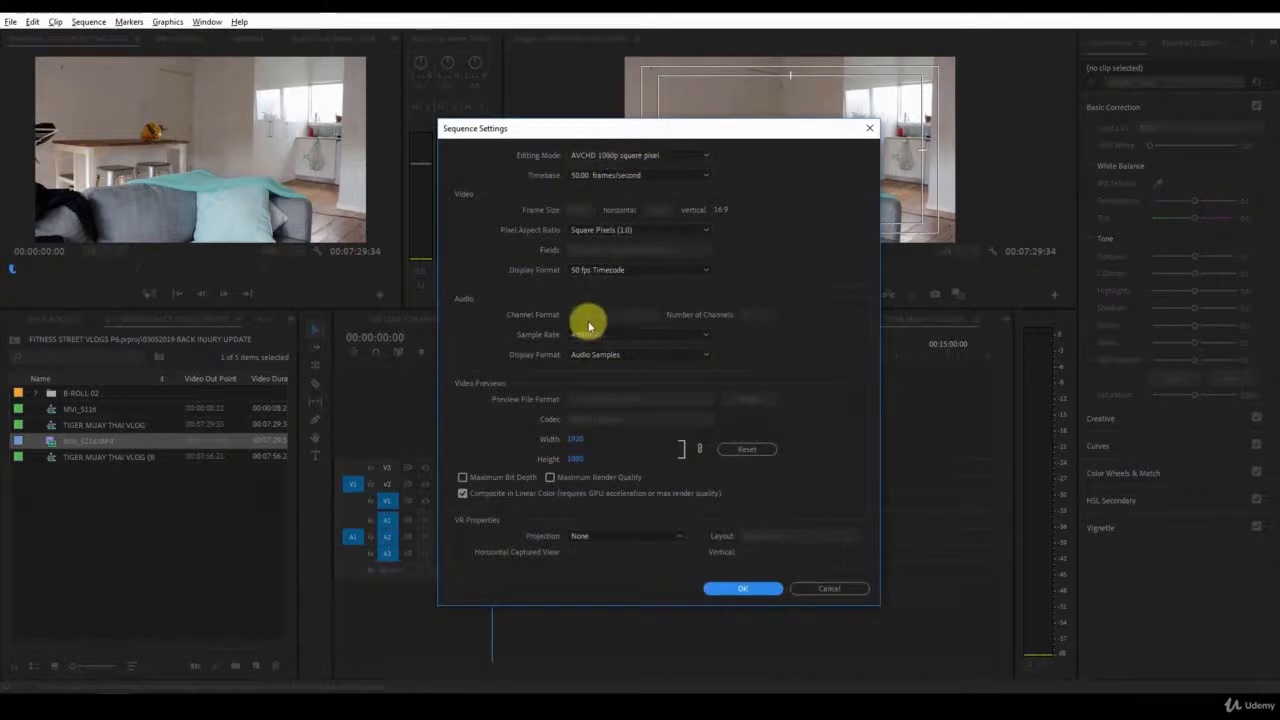
{"action": "left_click", "coordinate": [870, 128]}
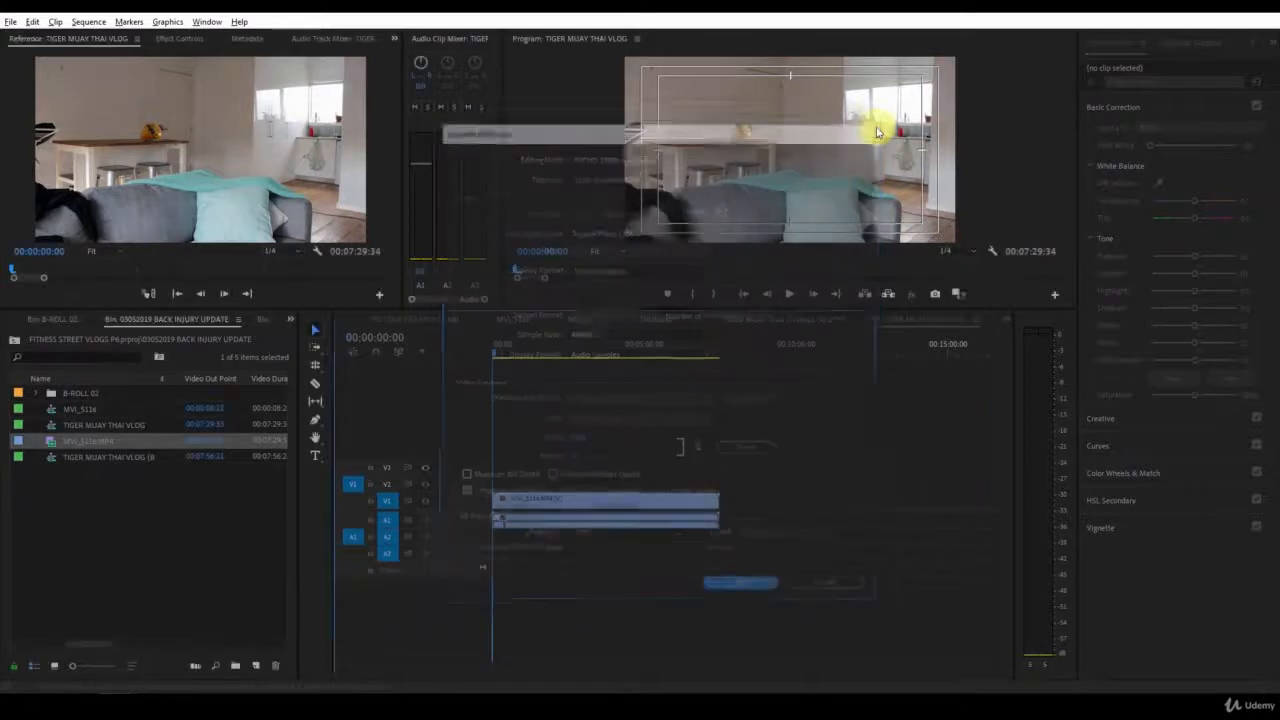
Display the bin as thumbnails and review the MVI_5116.MP4 clip's command for making a new sequence.
{"action": "left_click", "coordinate": [54, 665]}
{"action": "right_click", "coordinate": [153, 400]}
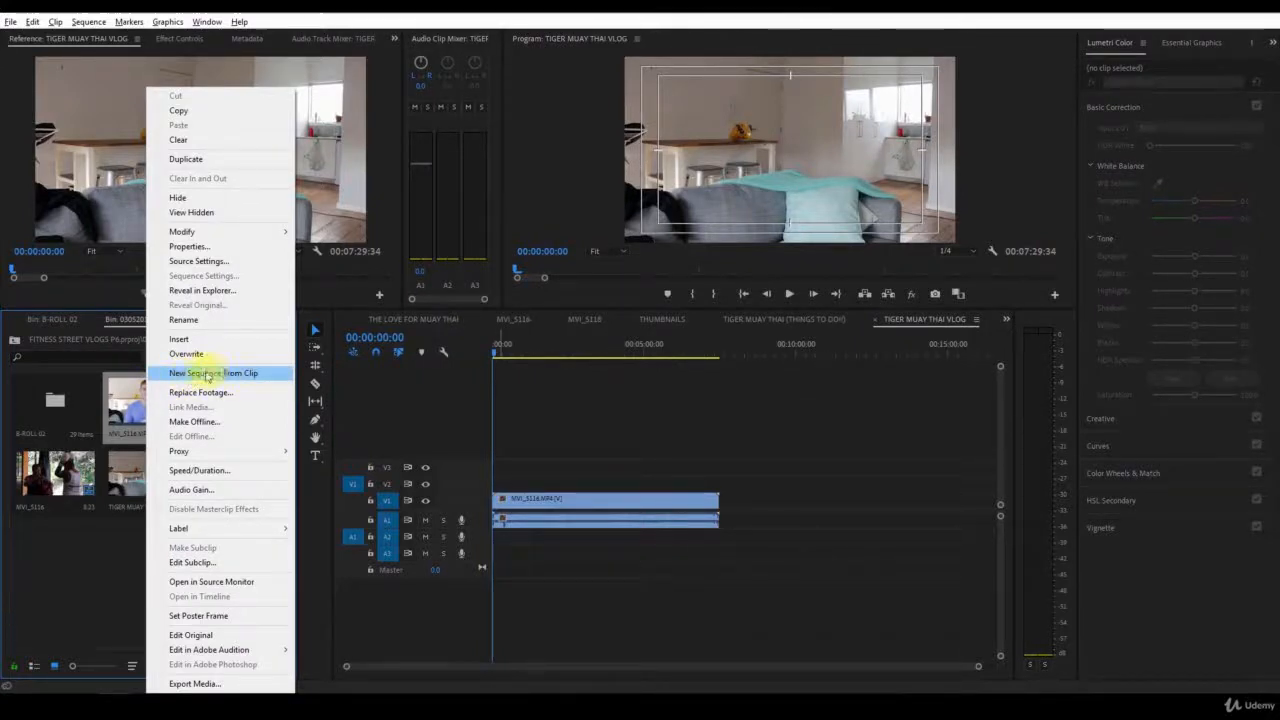
{"action": "left_click", "coordinate": [128, 404]}
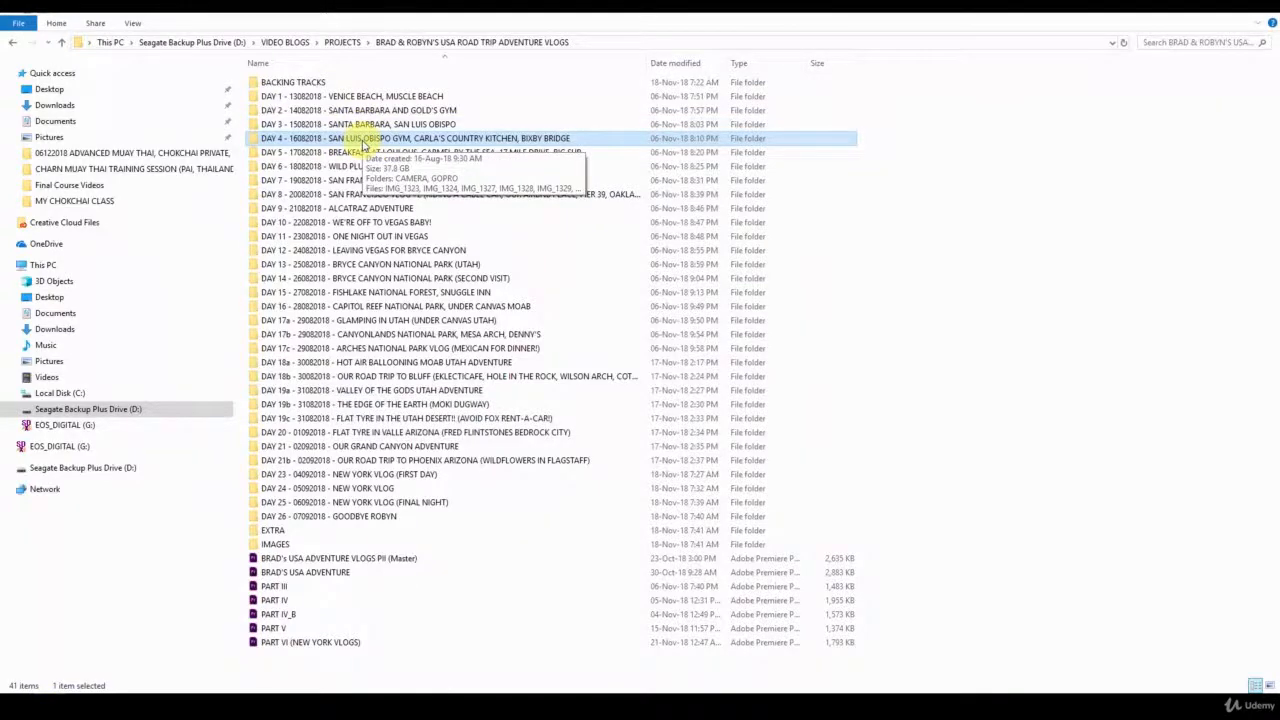
Open the DAY 4 - 16082018 footage folder in File Explorer and look through its many MVI video clips.
{"action": "double_click", "coordinate": [348, 140]}
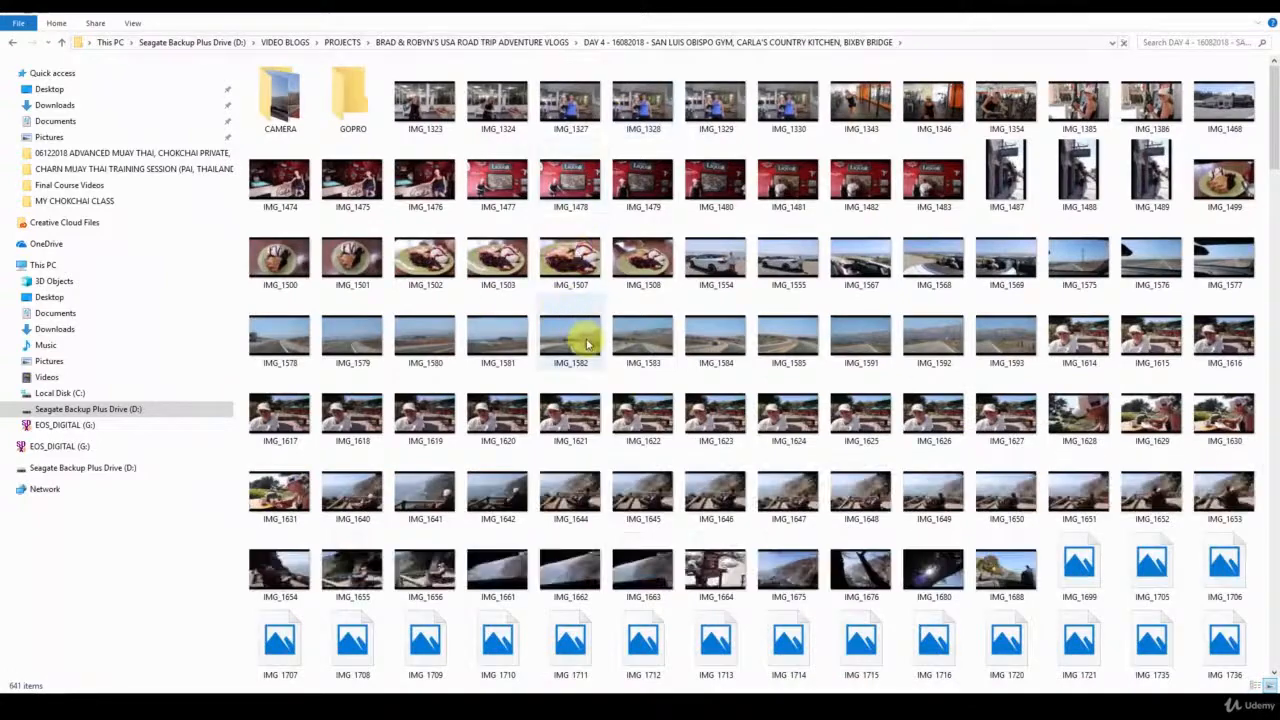
{"action": "scroll", "coordinate": [580, 337], "scroll_direction": "down", "scroll_amount": 10}
{"action": "scroll", "coordinate": [580, 340], "scroll_direction": "down", "scroll_amount": 10}
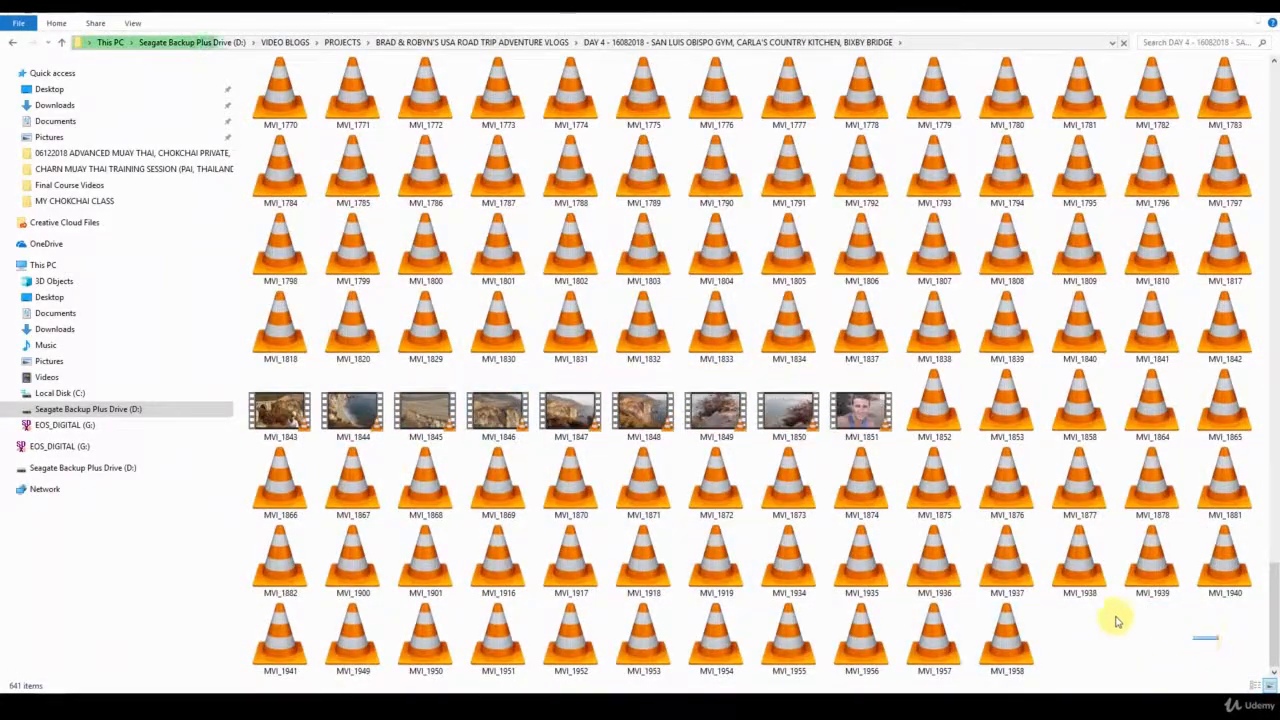
{"action": "left_click_drag", "start_coordinate": [1218, 638], "coordinate": [380, 243]}
{"action": "scroll", "coordinate": [703, 430], "scroll_direction": "down", "scroll_amount": 5}
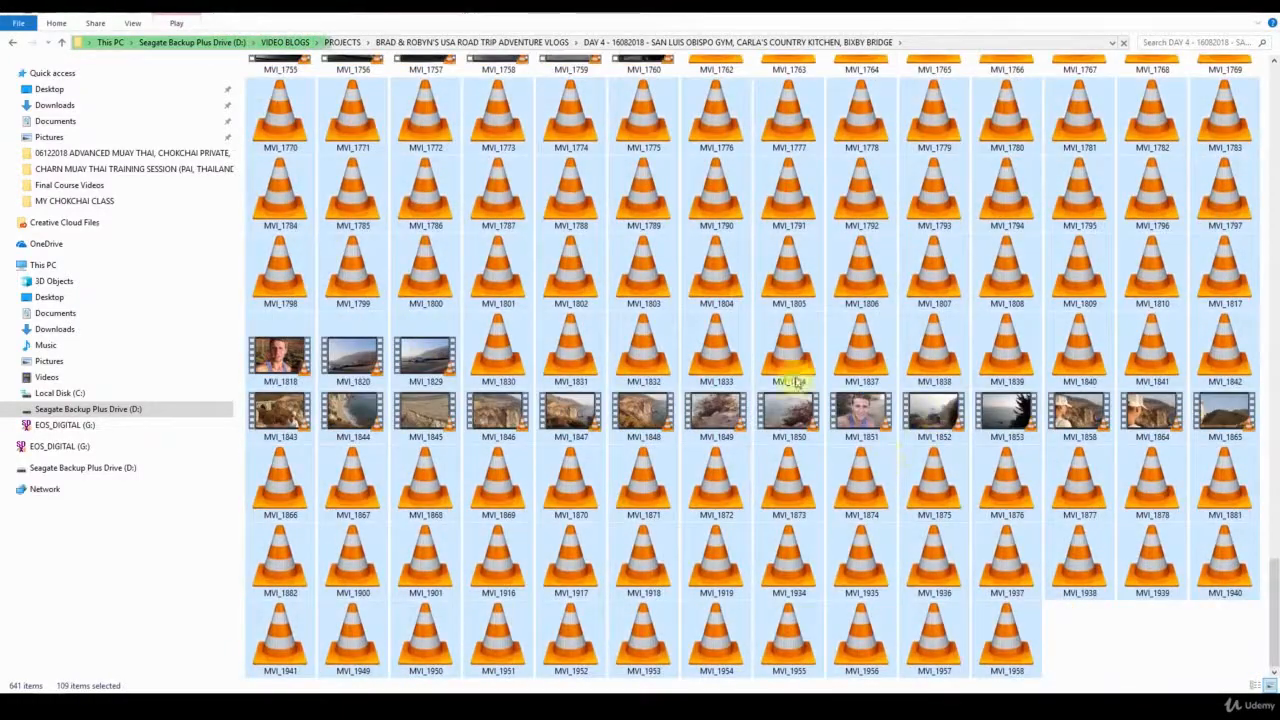
{"action": "left_click", "coordinate": [1145, 642]}
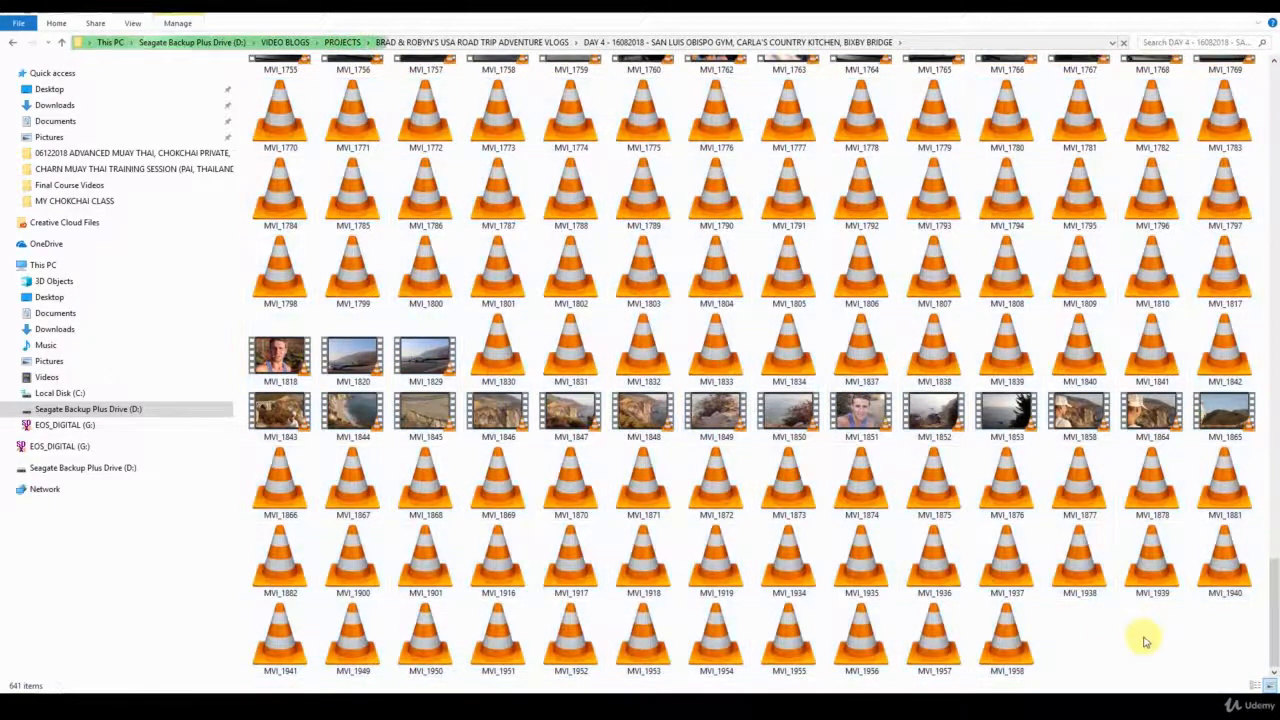
{"action": "scroll", "coordinate": [1146, 638], "scroll_direction": "up", "scroll_amount": 3}
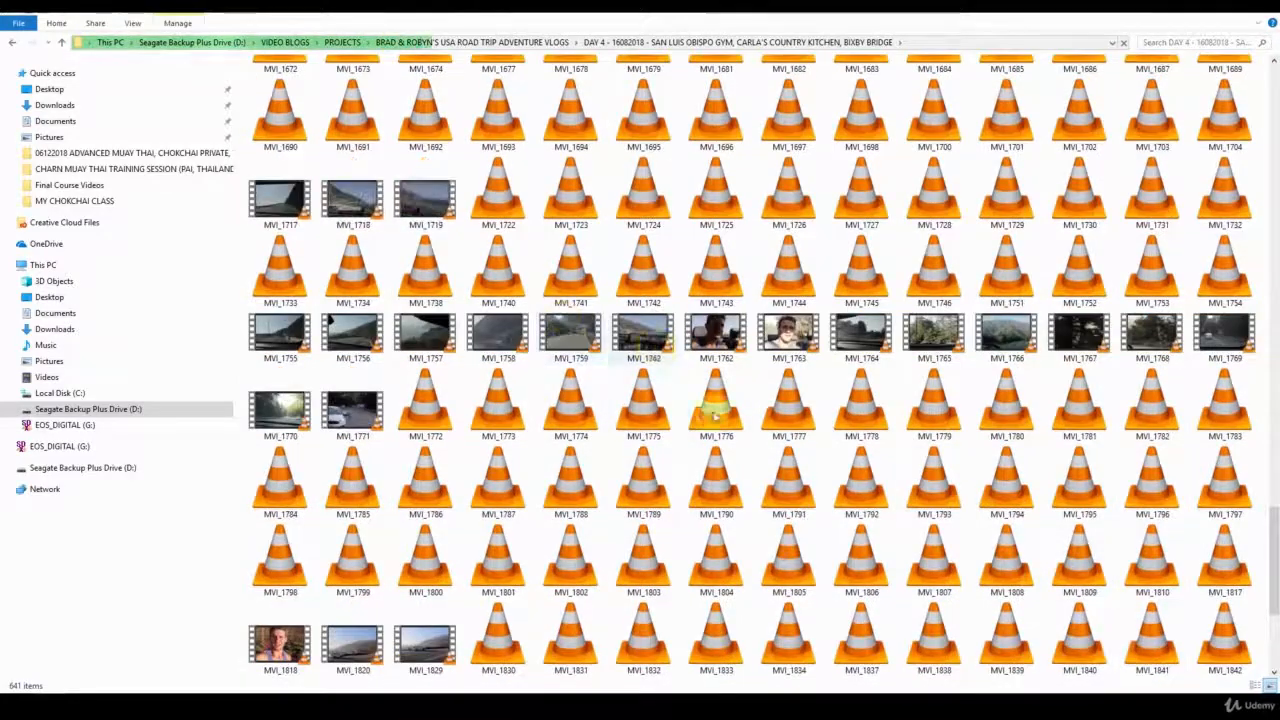
{"action": "scroll", "coordinate": [715, 416], "scroll_direction": "down", "scroll_amount": 3}
{"action": "left_click_drag", "start_coordinate": [1205, 638], "coordinate": [274, 23]}
{"action": "left_click", "coordinate": [425, 195]}
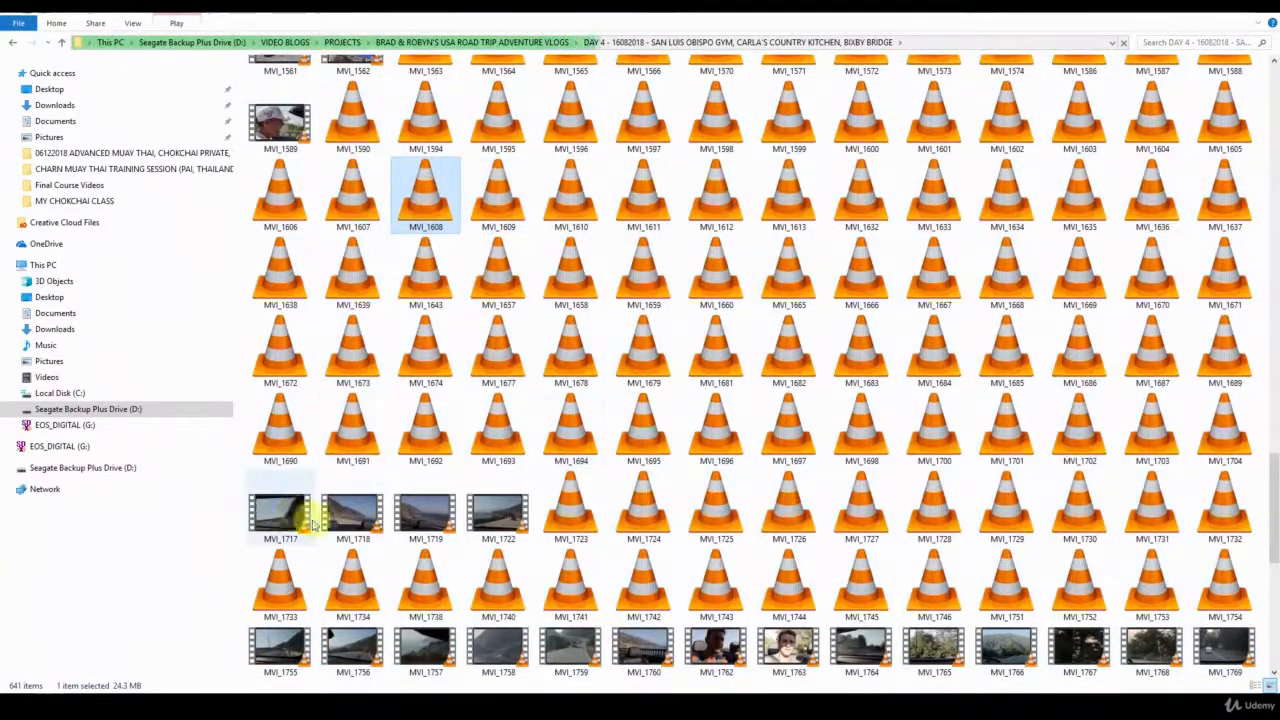
Switch back to Premiere Pro and delete the MVI_5116.MP4 clip from the TIGER MUAY THAI VLOG timeline.
{"action": "mouse_move", "coordinate": [114, 706]}
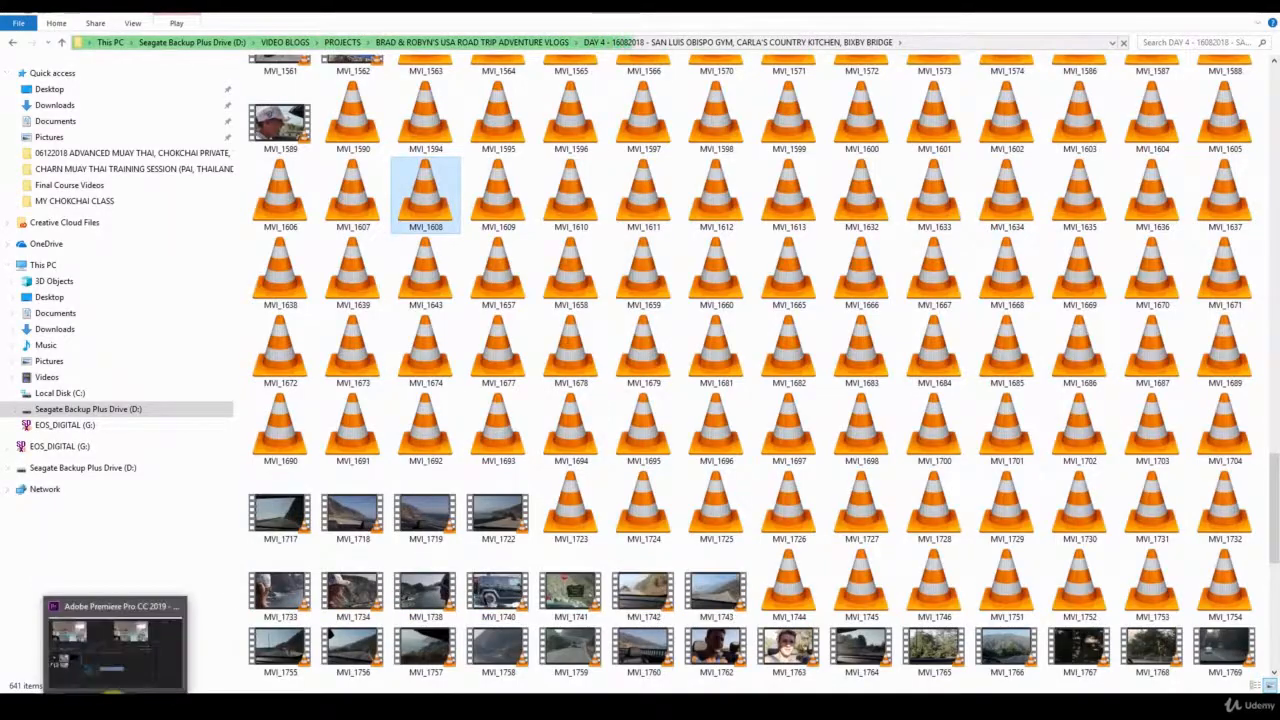
{"action": "left_click", "coordinate": [112, 680]}
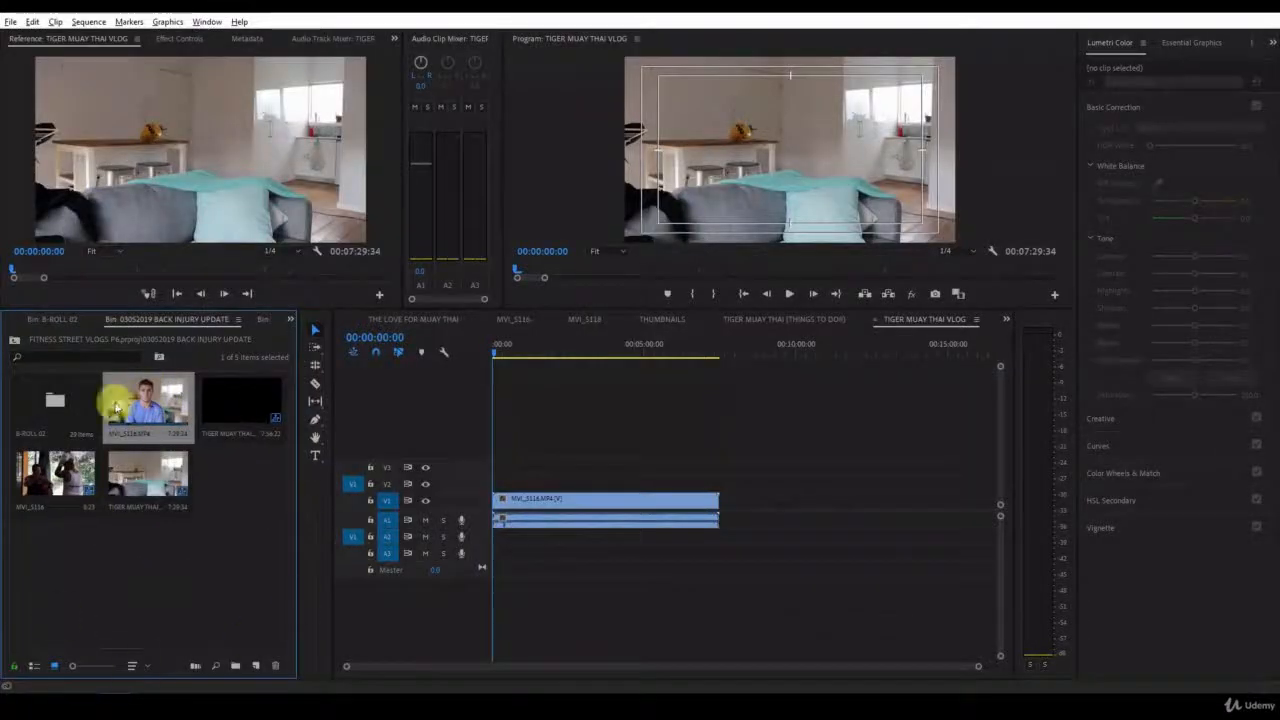
{"action": "right_click", "coordinate": [150, 402]}
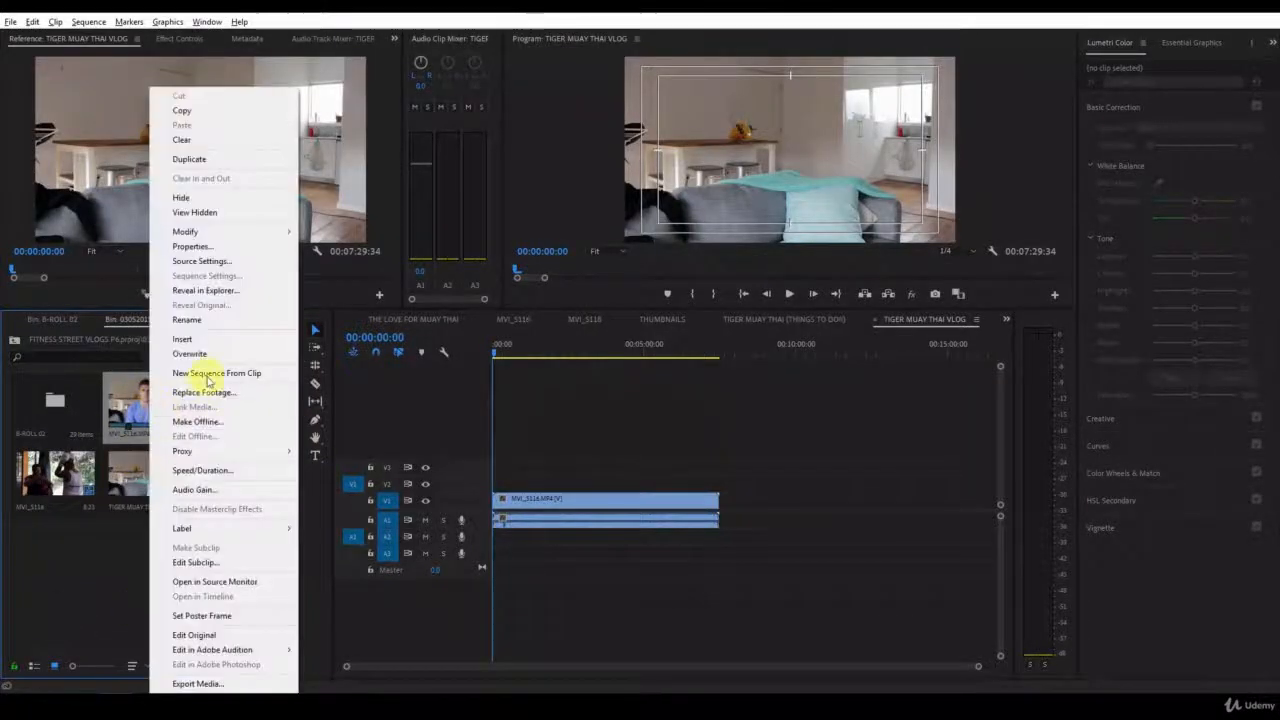
{"action": "left_click", "coordinate": [628, 407]}
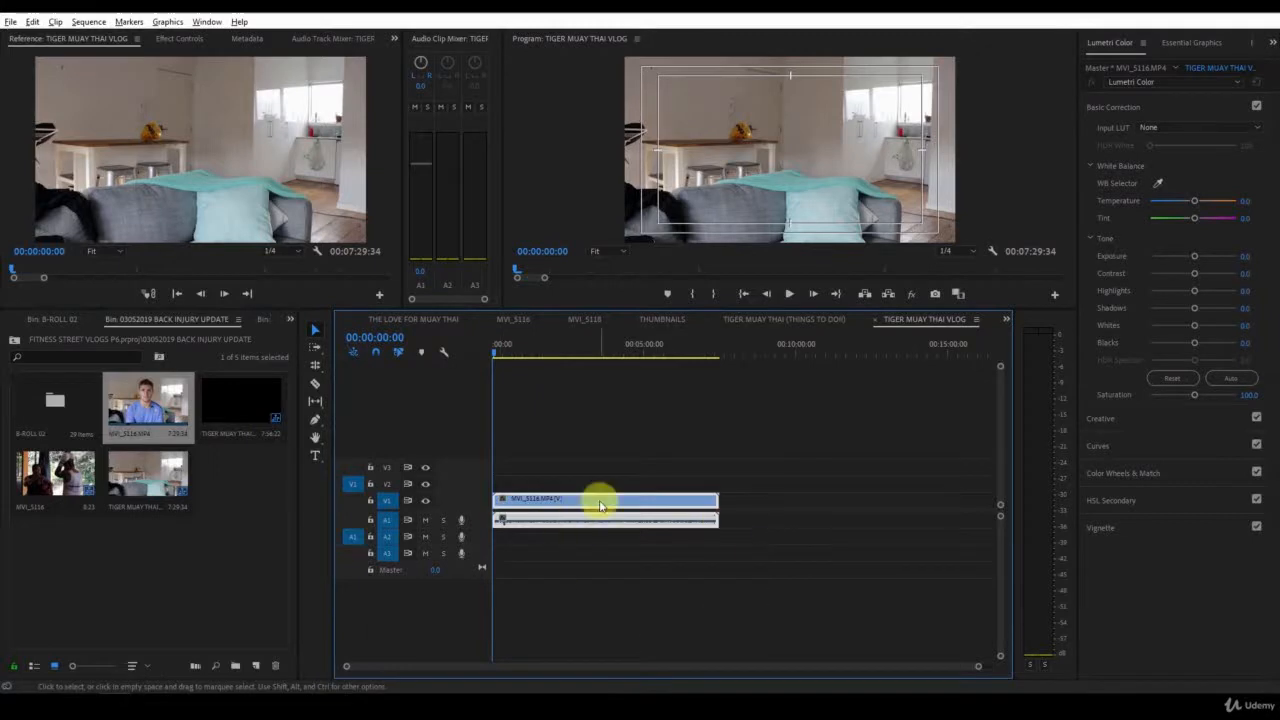
{"action": "key", "text": "Delete"}
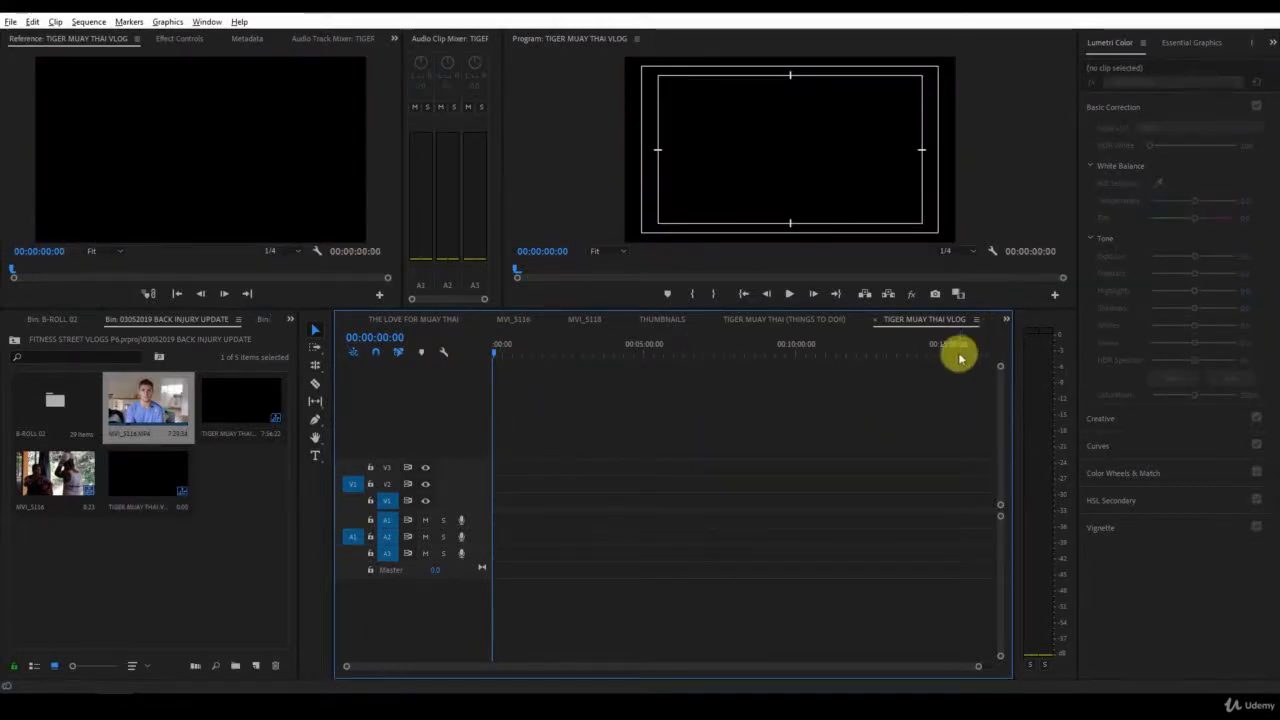
View the THUMBNAILS sequence and the list of open sequences, and bring up TIGER MUAY THAI VLOG (BACK INJURY UPDATE).
{"action": "left_click", "coordinate": [783, 320]}
{"action": "left_click", "coordinate": [672, 318]}
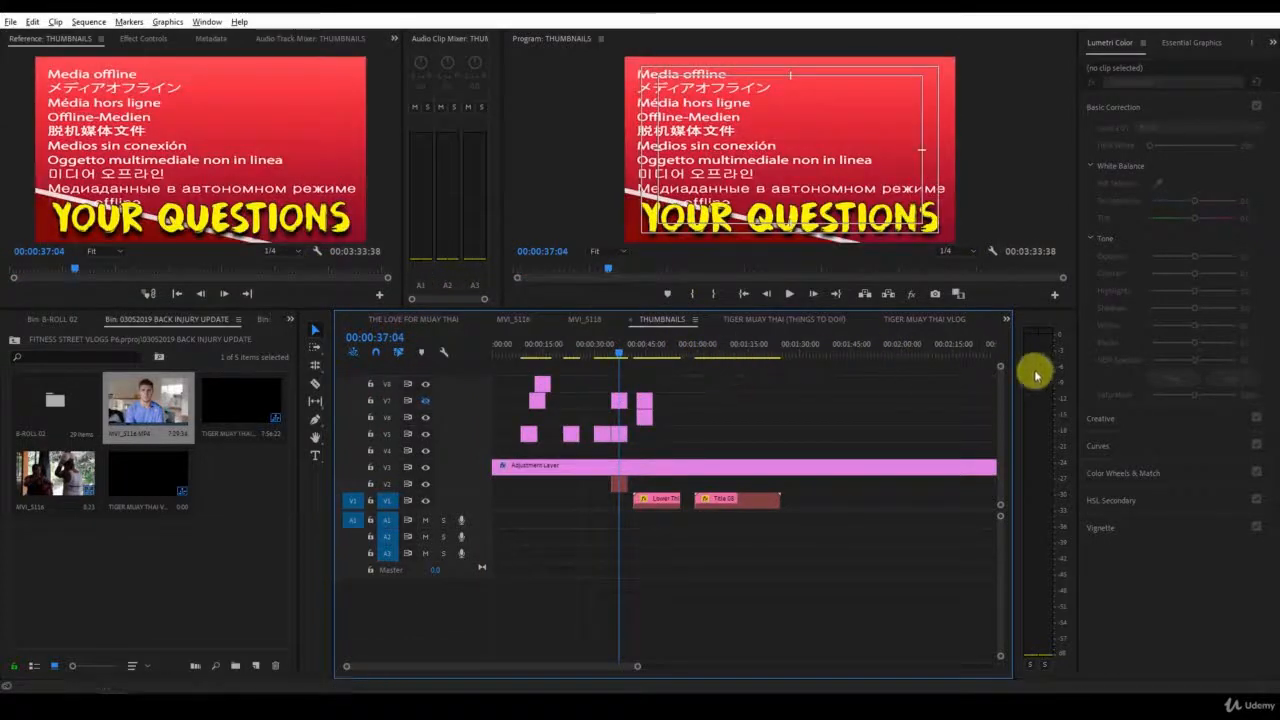
{"action": "left_click", "coordinate": [1005, 320]}
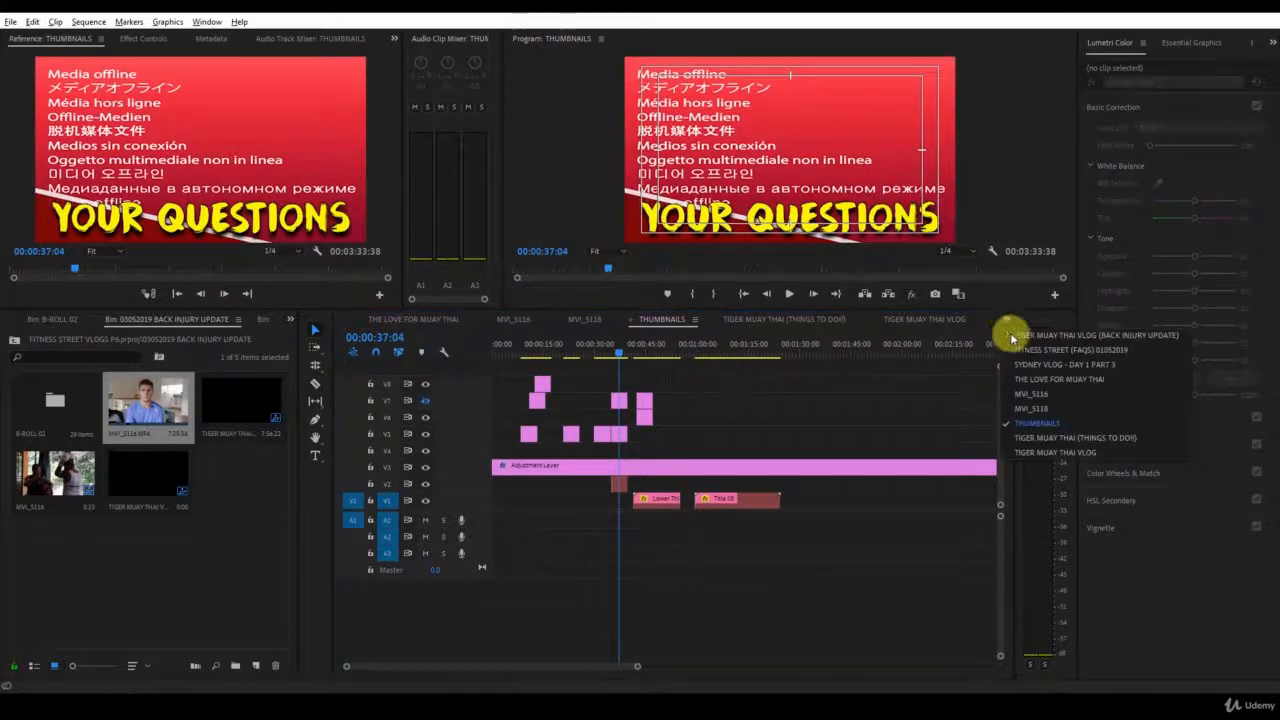
{"action": "left_click", "coordinate": [1011, 336]}
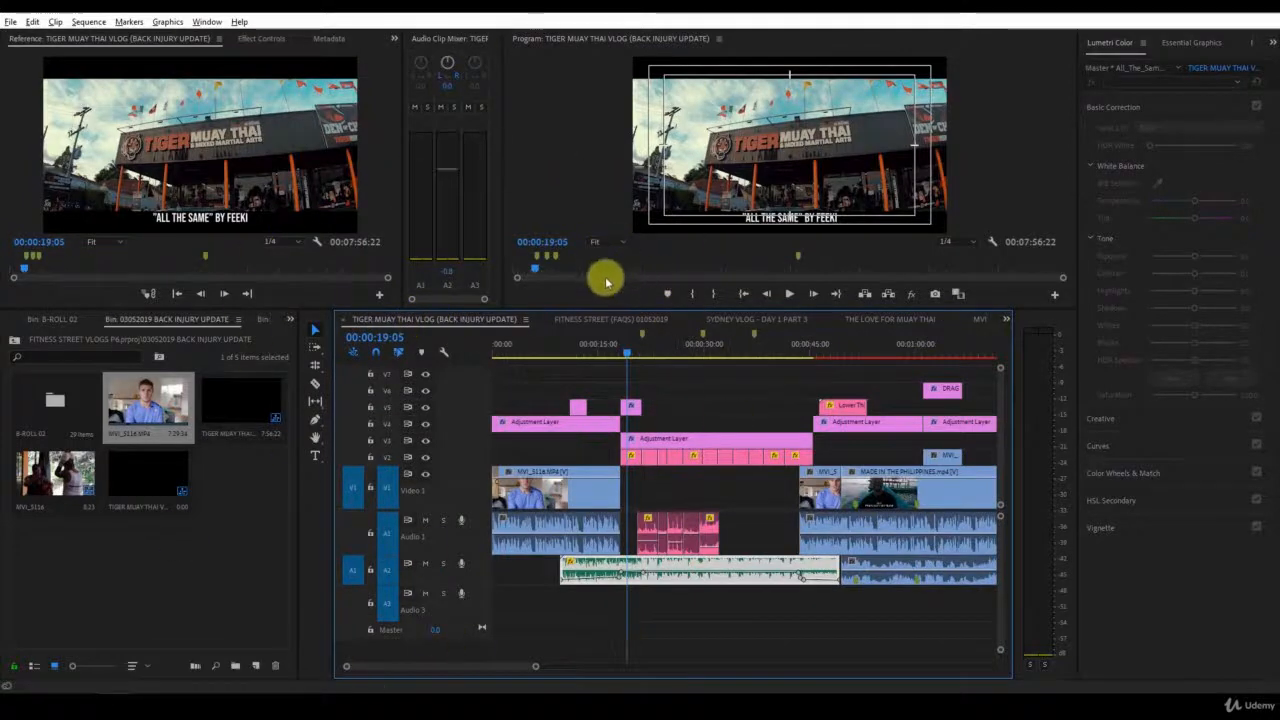
Save the project and examine how the whole back injury update timeline is laid out.
{"action": "key", "text": "ctrl+s"}
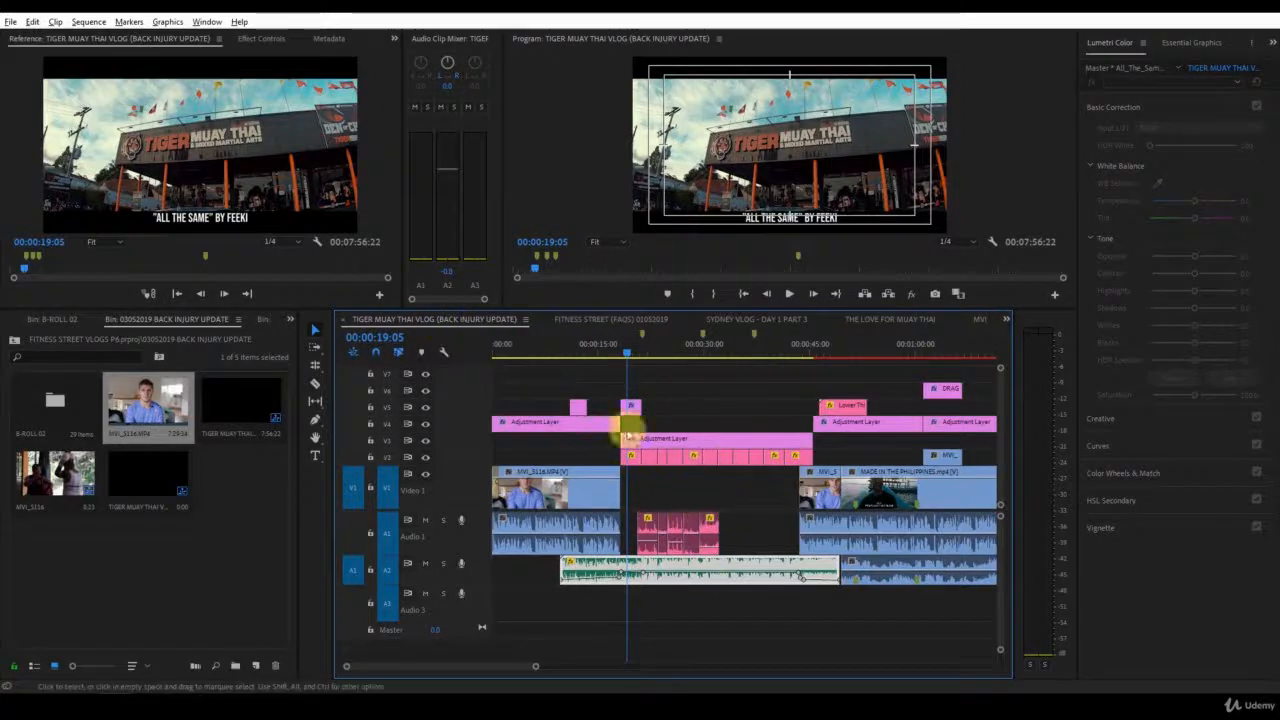
{"action": "key", "text": "minus"}
{"action": "key", "text": "minus"}
{"action": "key", "text": "minus"}
{"action": "key", "text": "minus"}
{"action": "key", "text": "minus"}
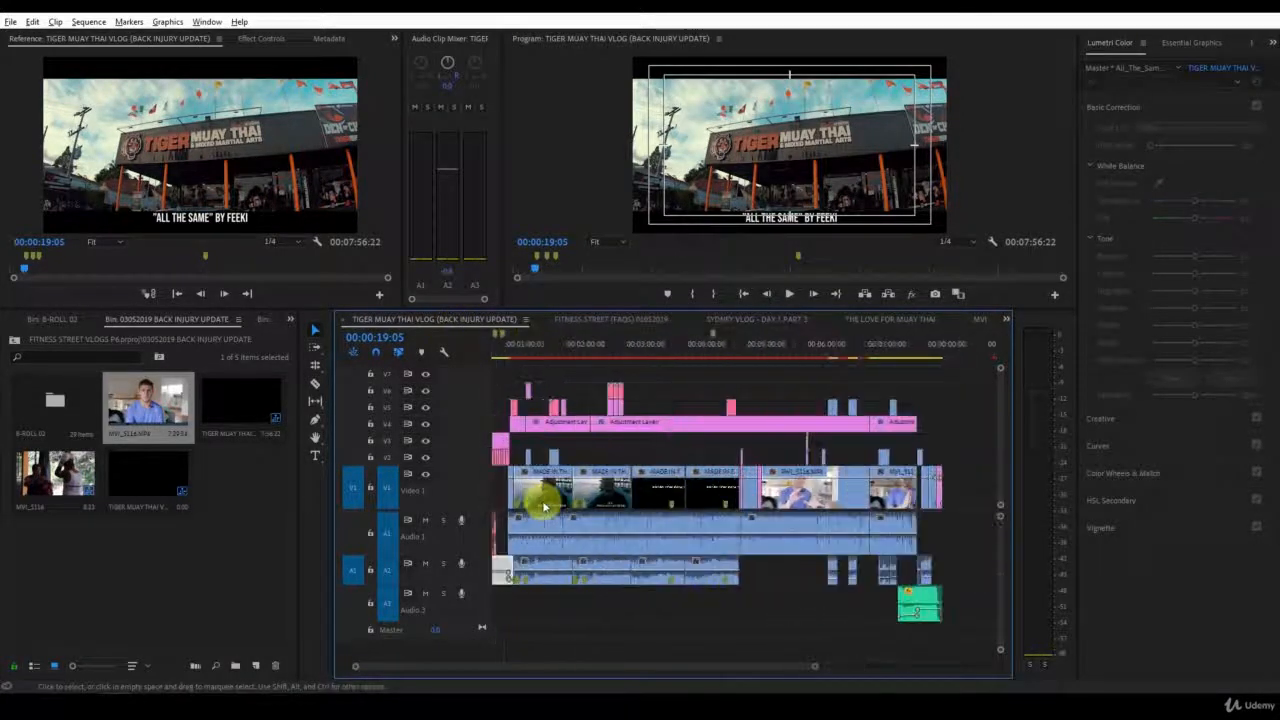
{"action": "key", "text": "equal"}
{"action": "key", "text": "equal"}
{"action": "key", "text": "equal"}
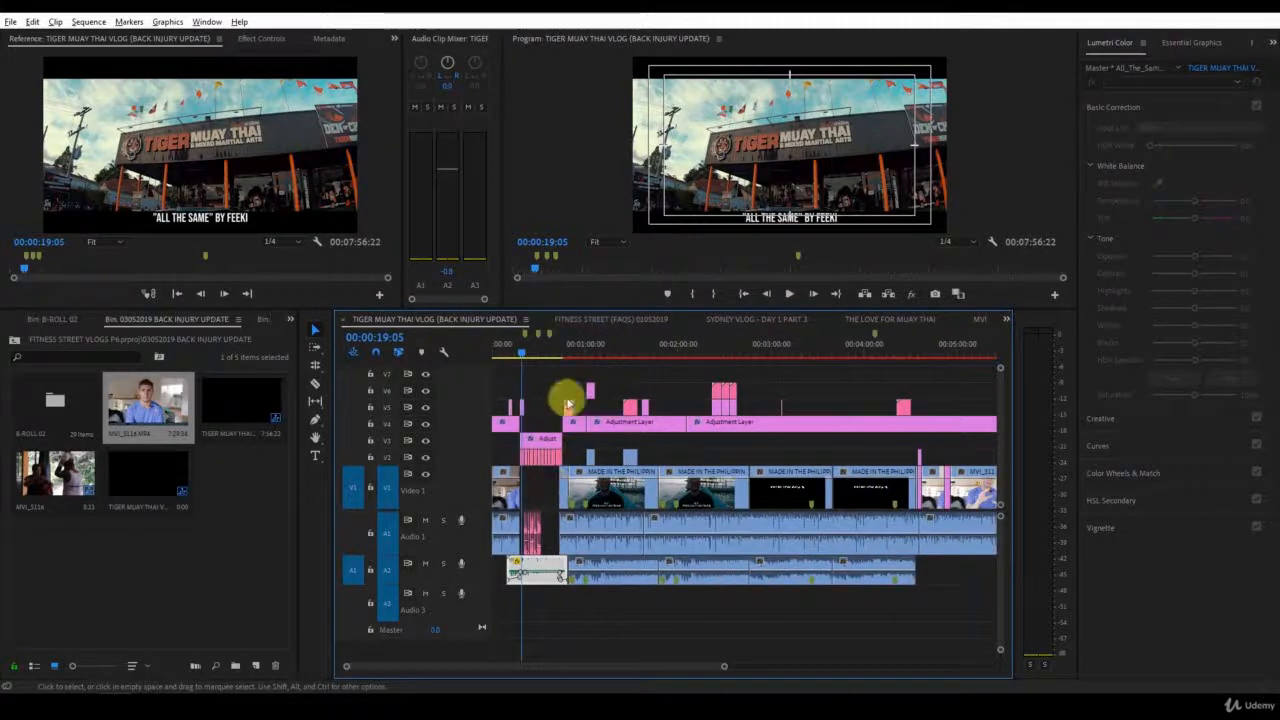
Look through the FITNESS STREET (FAQS) 01052019, SYDNEY VLOG - DAY 1 PART 3, THE LOVE FOR MUAY THAI and TIGER MUAY THAI (THINGS TO DO!) sequences.
{"action": "left_click", "coordinate": [617, 321]}
{"action": "left_click", "coordinate": [478, 316]}
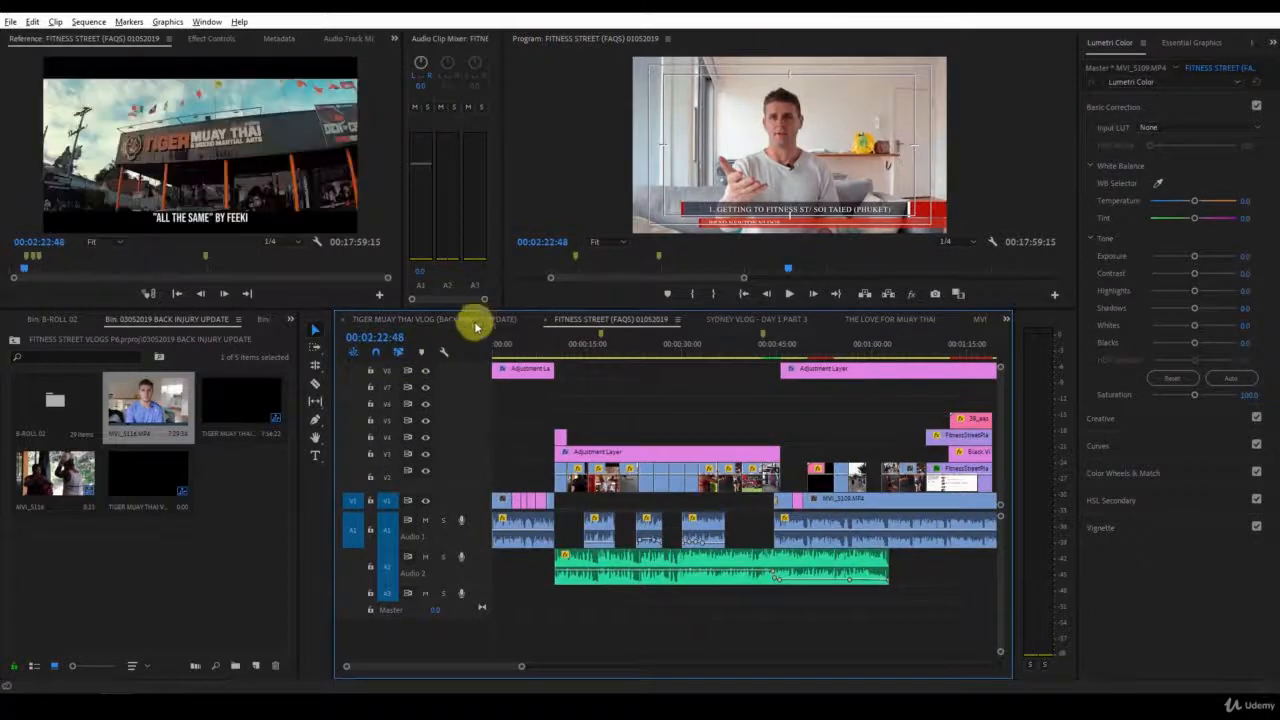
{"action": "left_click", "coordinate": [595, 321]}
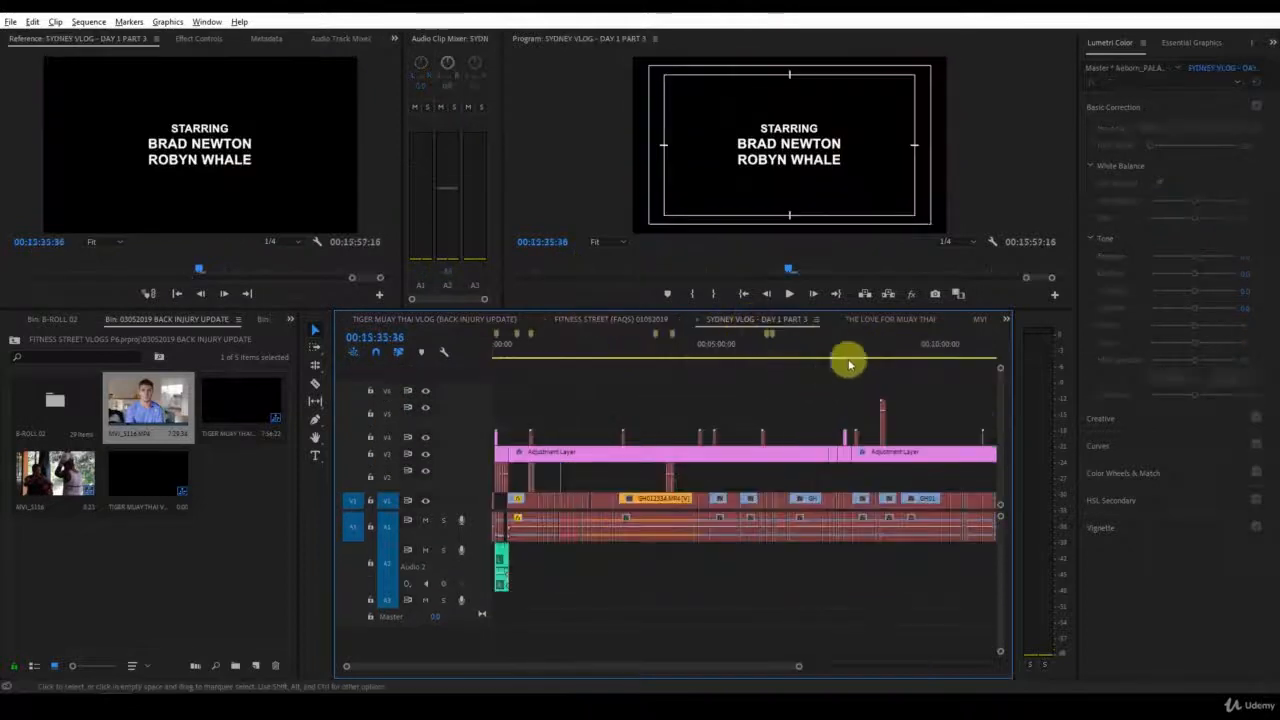
{"action": "left_click", "coordinate": [885, 320]}
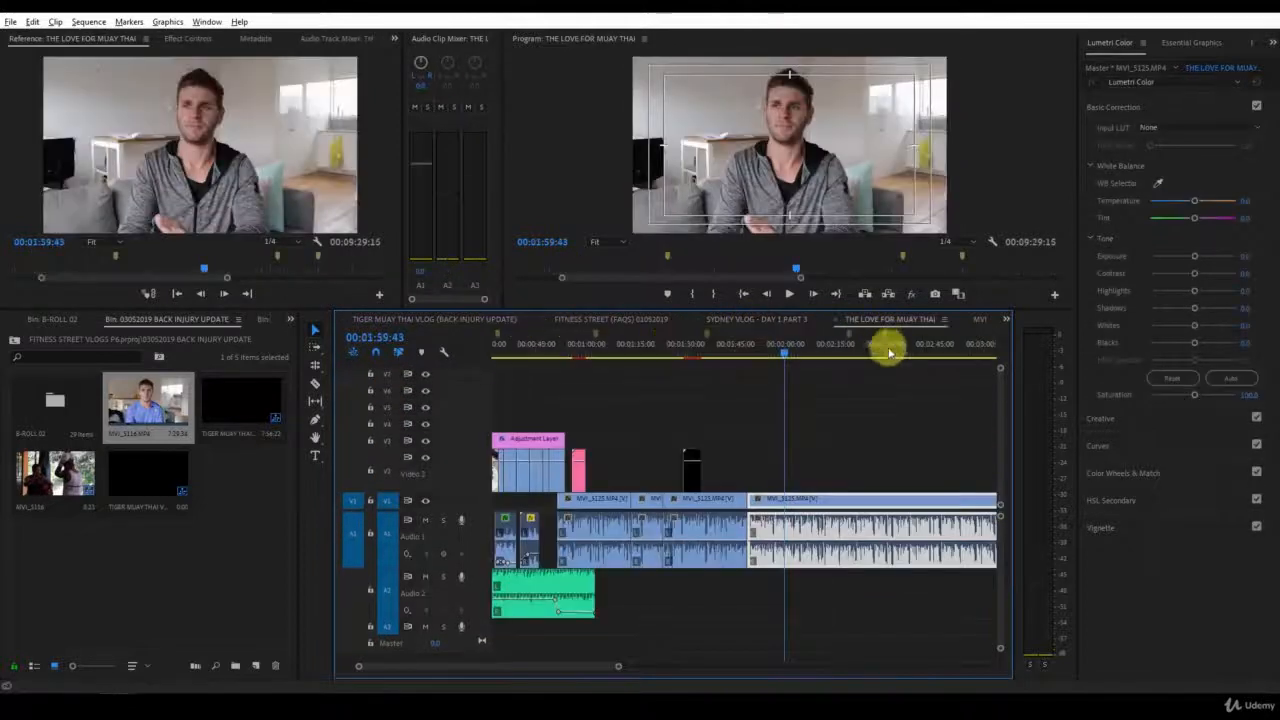
{"action": "left_click", "coordinate": [1003, 320]}
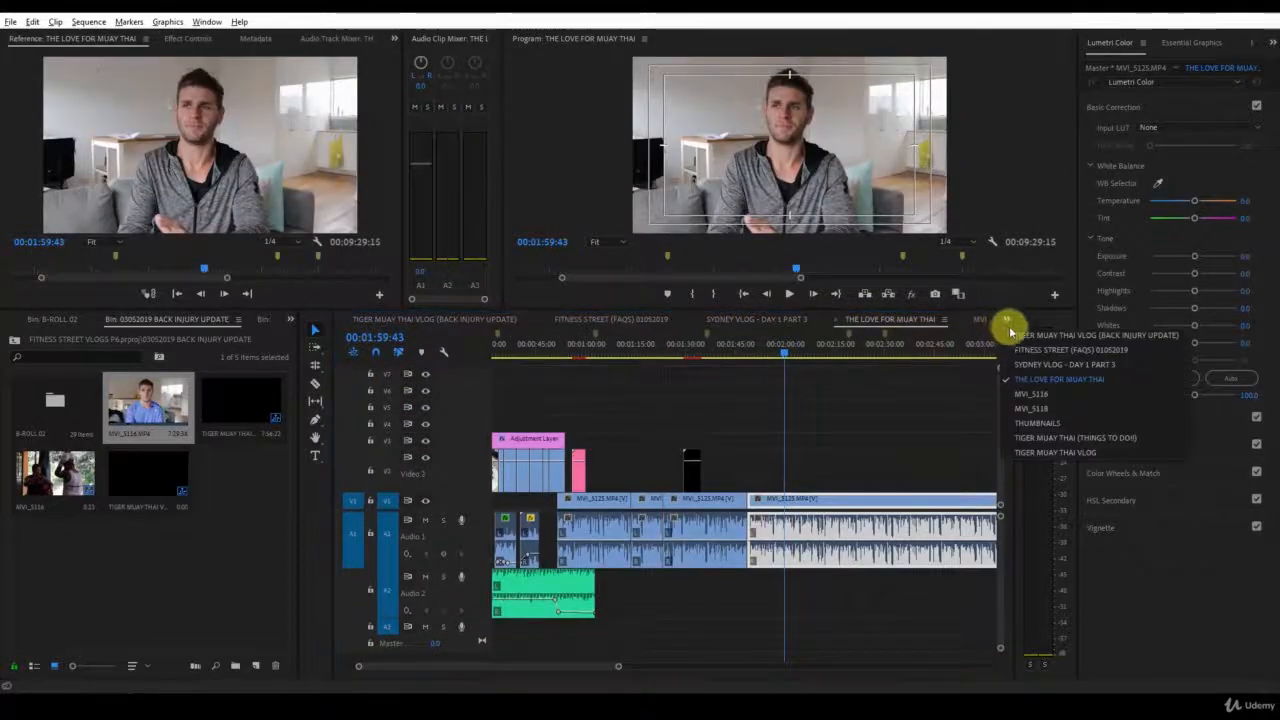
{"action": "left_click", "coordinate": [1057, 437]}
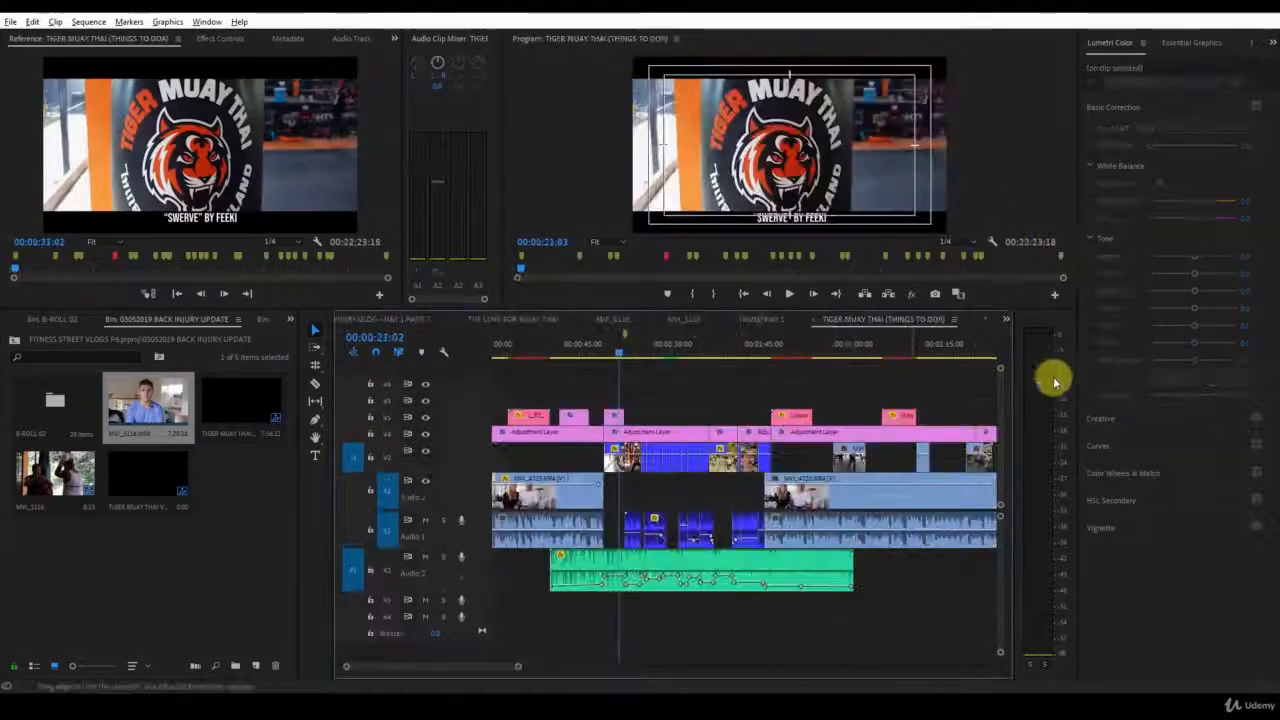
{"action": "left_click", "coordinate": [1006, 320]}
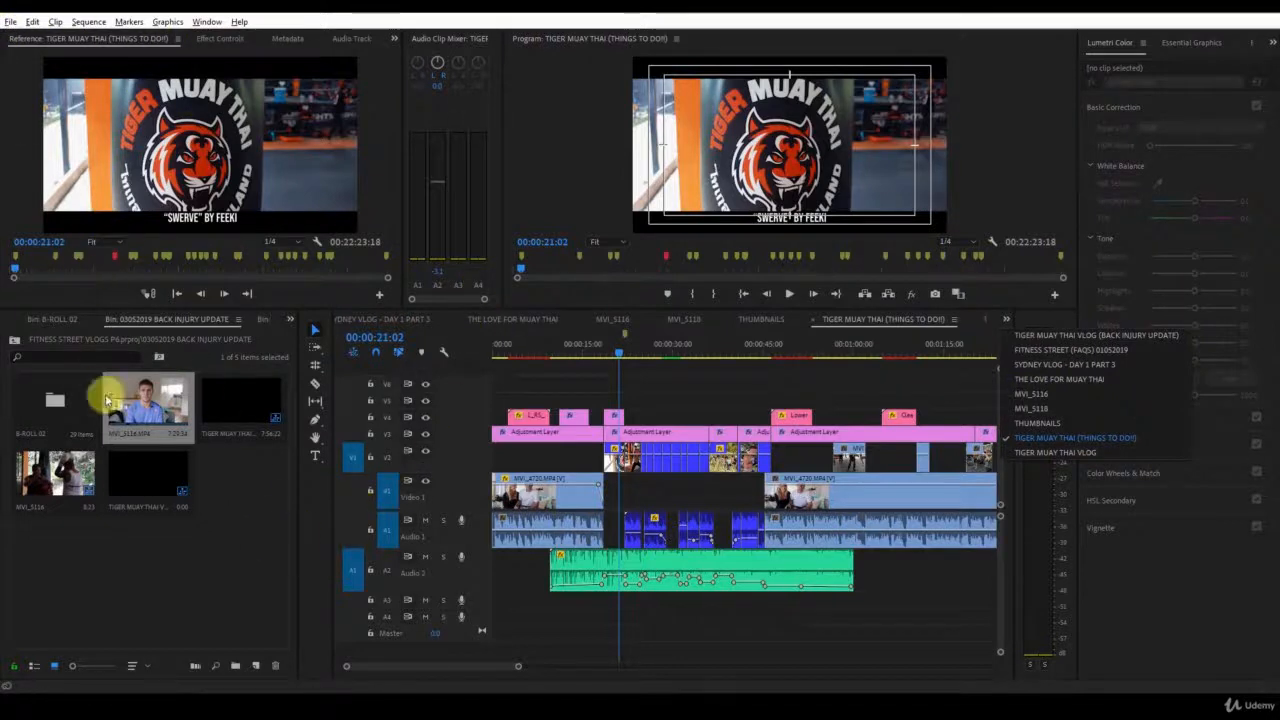
{"action": "left_click", "coordinate": [208, 518]}
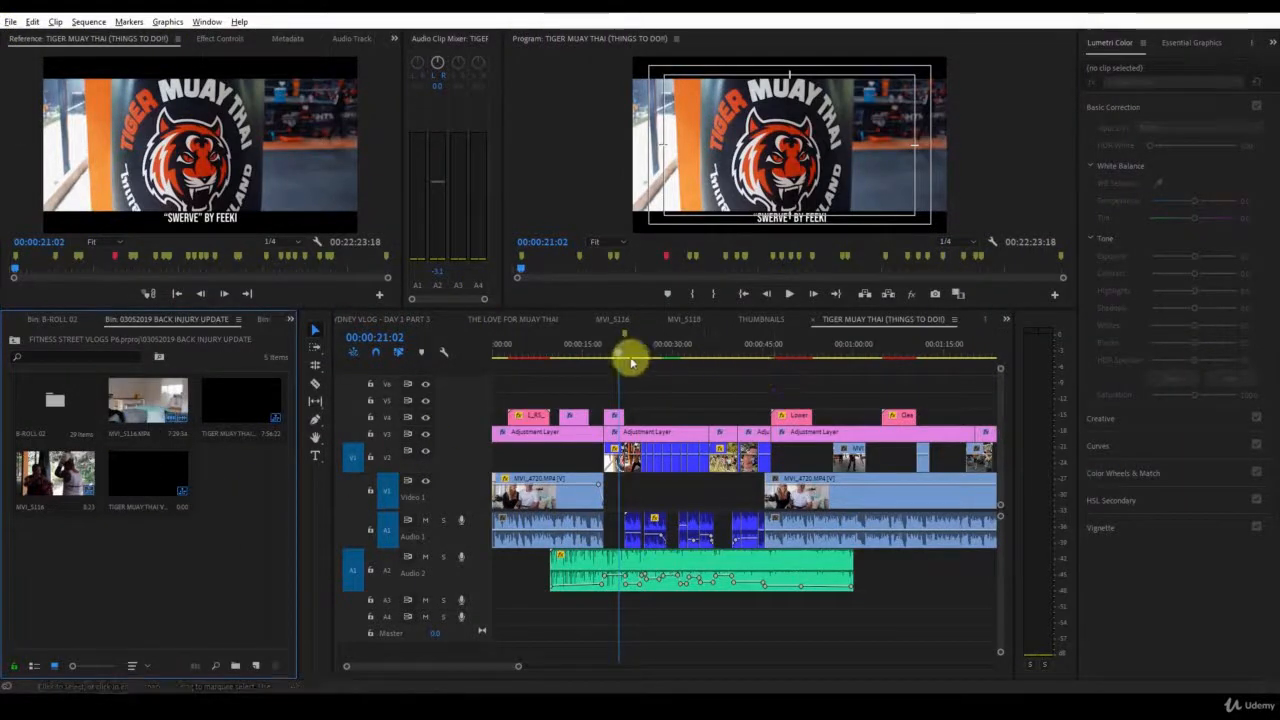